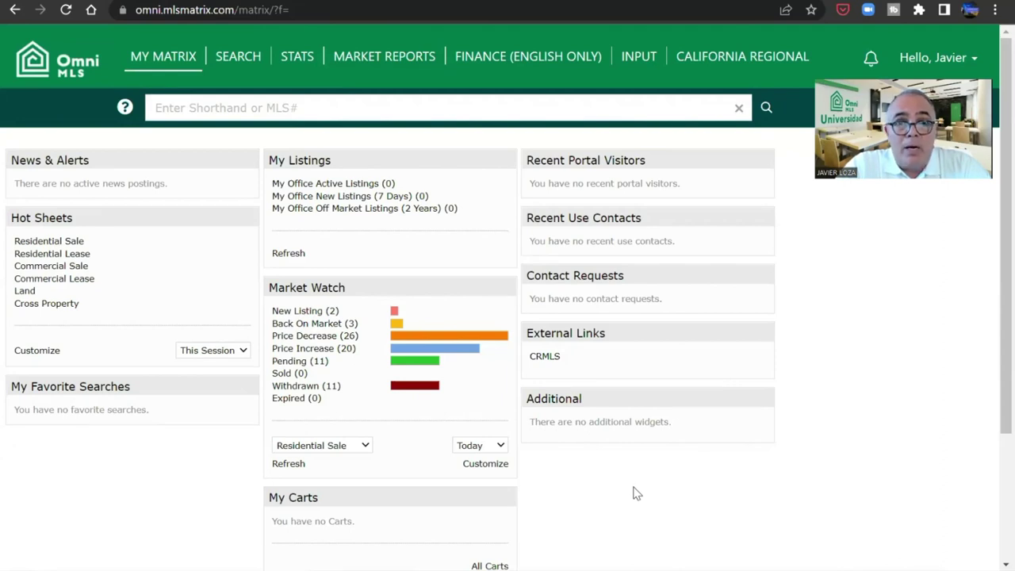
- Open the On Demand Market Reports page from the STATS menu
{"action": "mouse_move", "coordinate": [166, 57]}
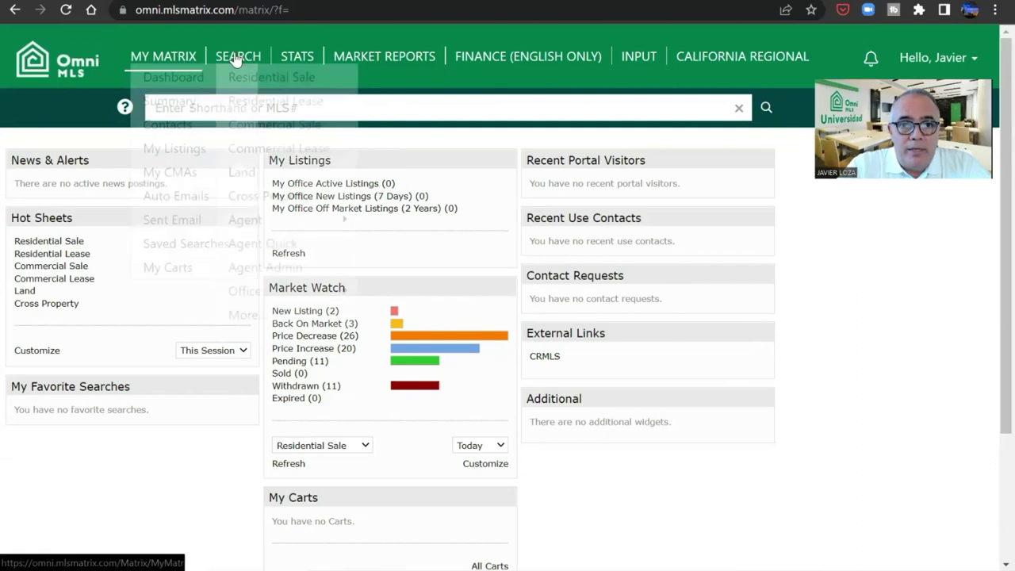
{"action": "mouse_move", "coordinate": [239, 60]}
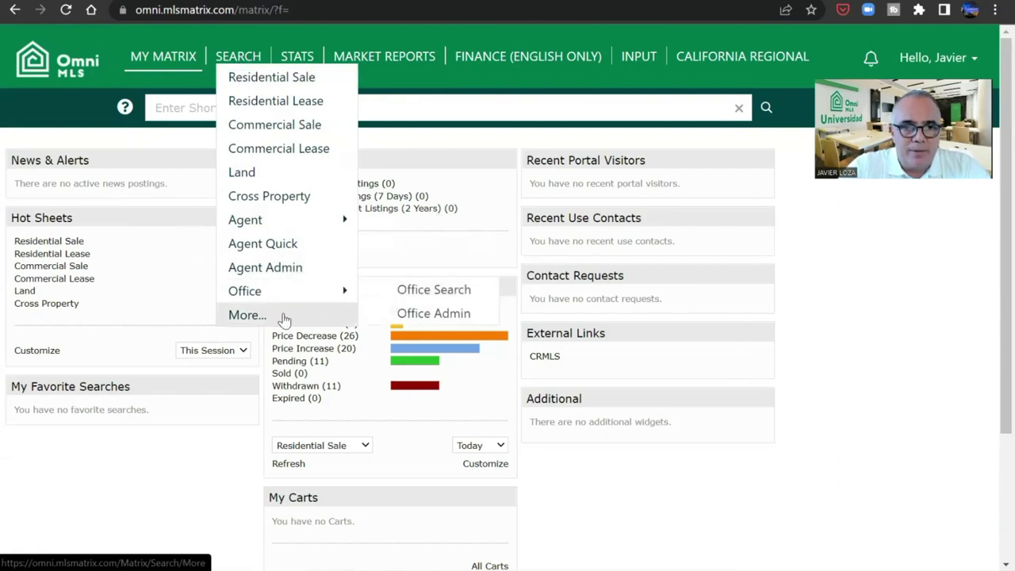
{"action": "left_click", "coordinate": [298, 58]}
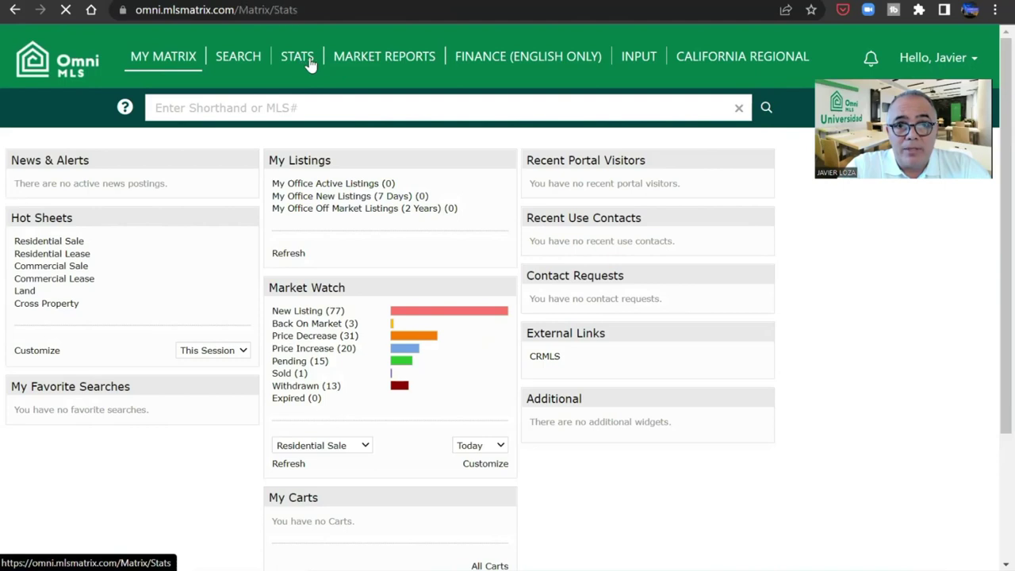
{"action": "left_click", "coordinate": [370, 65]}
- Follow the California Regional MLS link to the CRMLS Matrix
{"action": "mouse_move", "coordinate": [472, 63]}
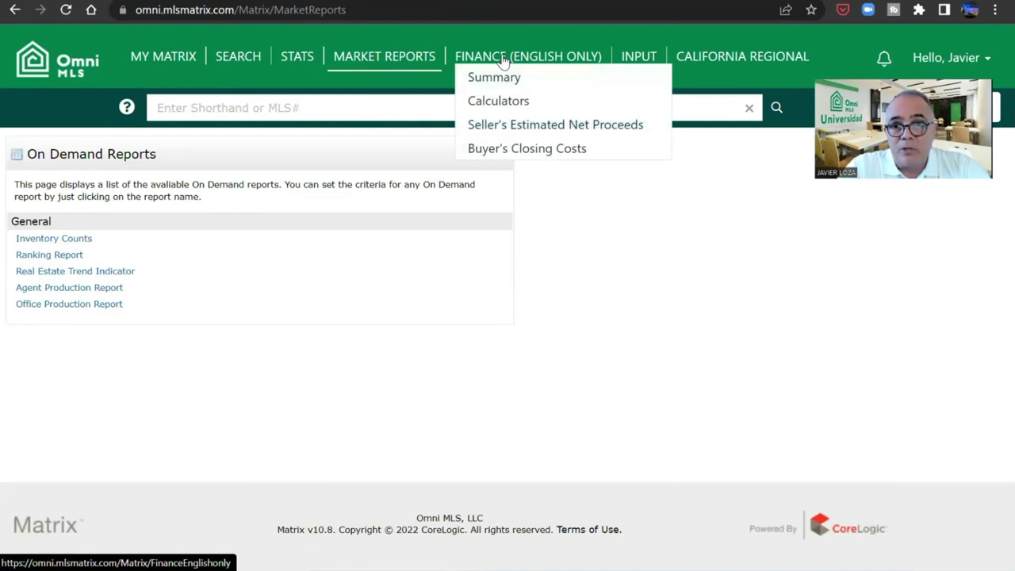
{"action": "mouse_move", "coordinate": [637, 60]}
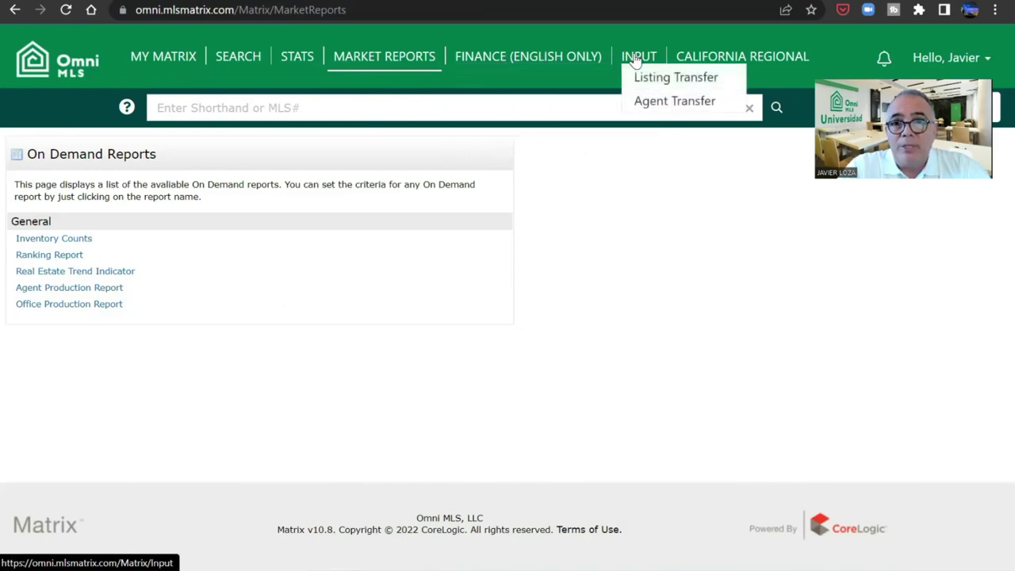
{"action": "left_click", "coordinate": [713, 56]}
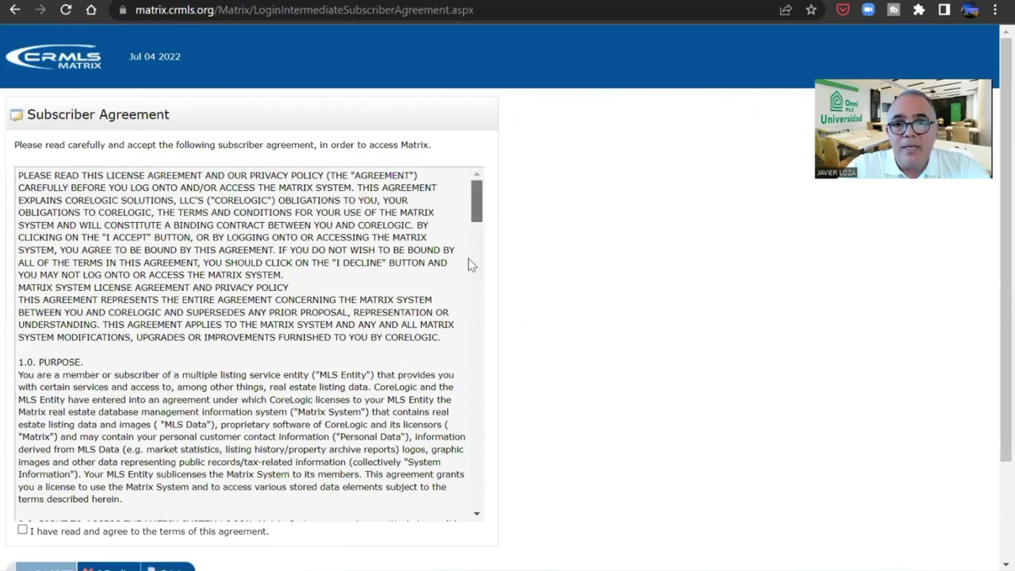
- Tick 'I have read and agree' on the CRMLS subscriber agreement and click I AGREE
{"action": "scroll", "coordinate": [468, 264], "scroll_direction": "down", "scroll_amount": 10}
{"action": "scroll", "coordinate": [458, 523], "scroll_direction": "down", "scroll_amount": 15}
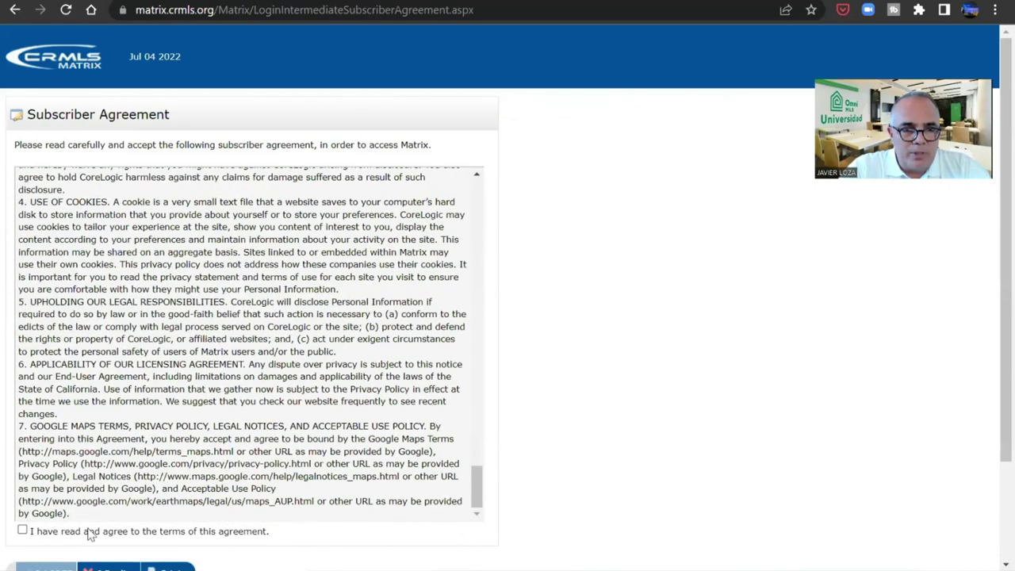
{"action": "left_click", "coordinate": [23, 529]}
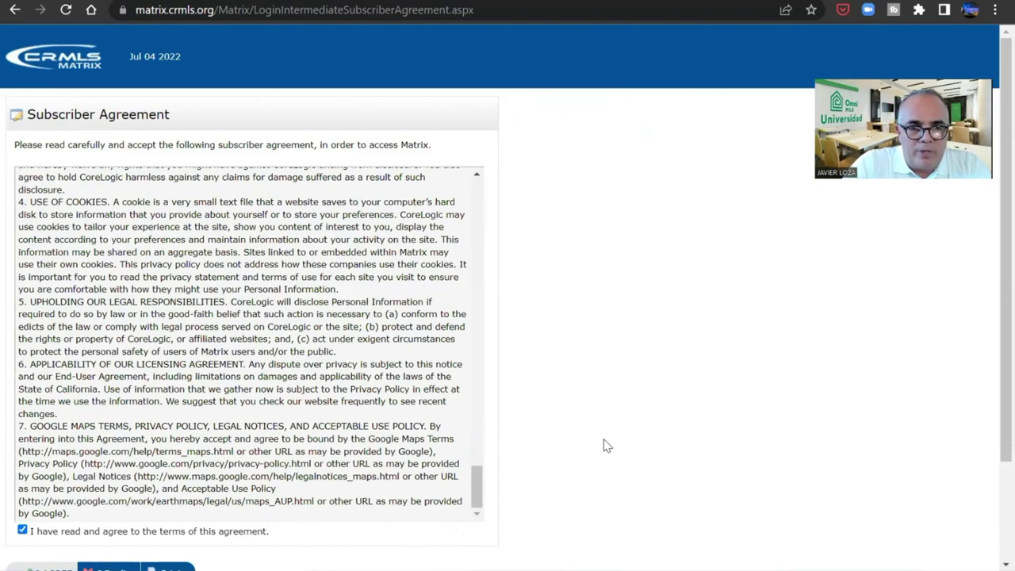
{"action": "scroll", "coordinate": [603, 446], "scroll_direction": "down", "scroll_amount": 2}
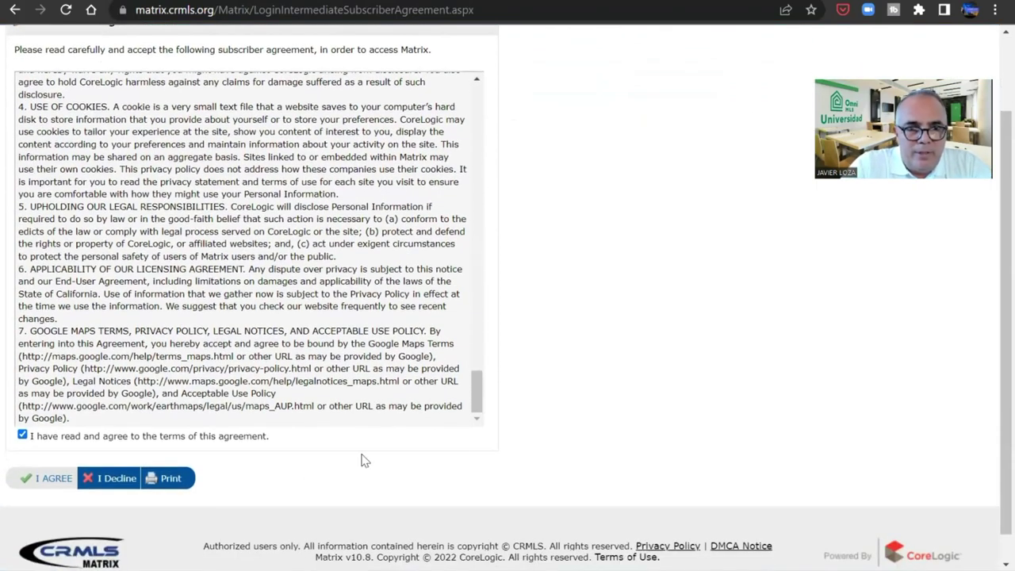
{"action": "left_click", "coordinate": [44, 478]}
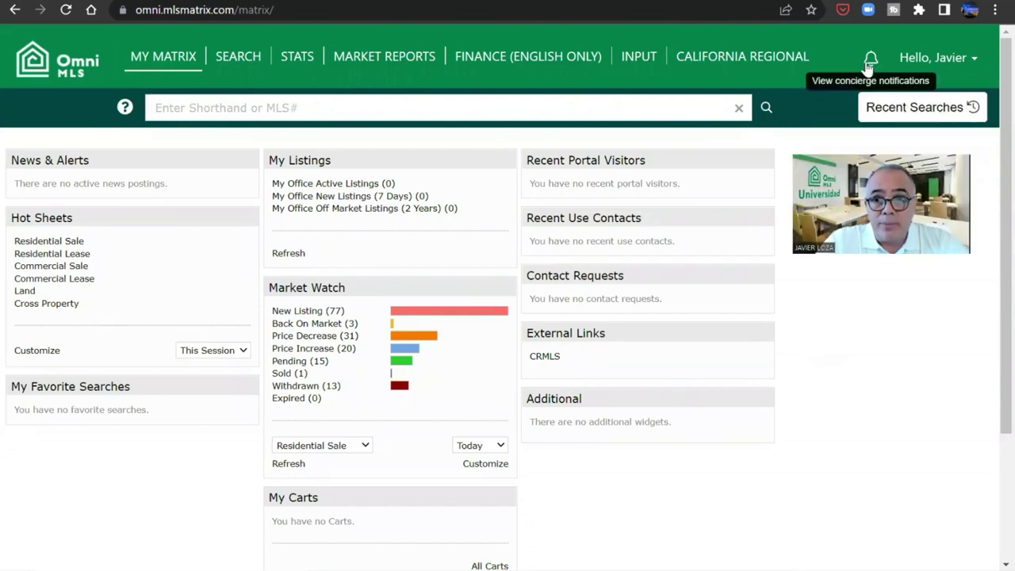
- Switch the Matrix interface language to Español, then back to English
{"action": "left_click", "coordinate": [924, 67]}
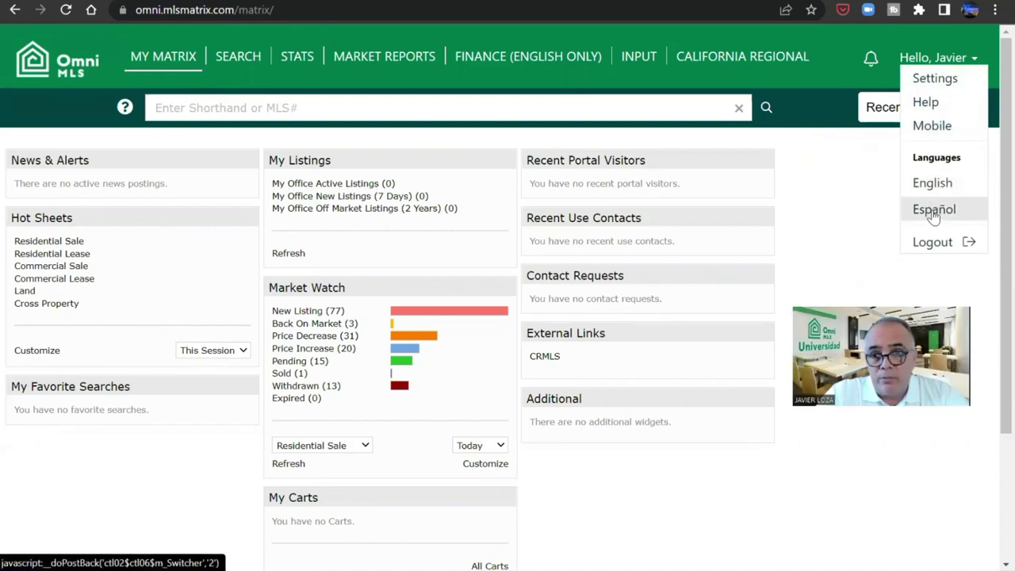
{"action": "left_click", "coordinate": [931, 215]}
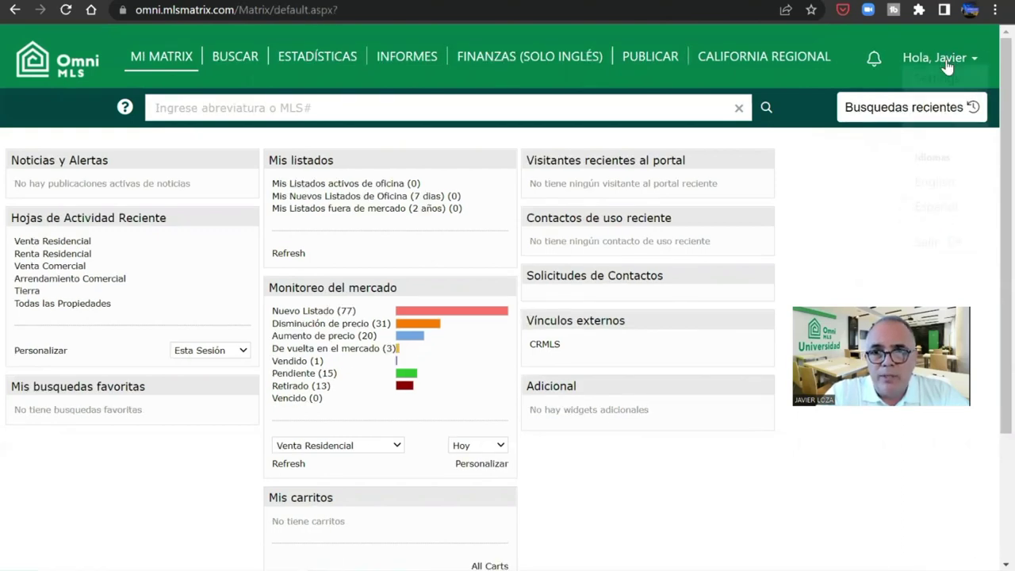
{"action": "left_click", "coordinate": [945, 59]}
{"action": "left_click", "coordinate": [926, 182]}
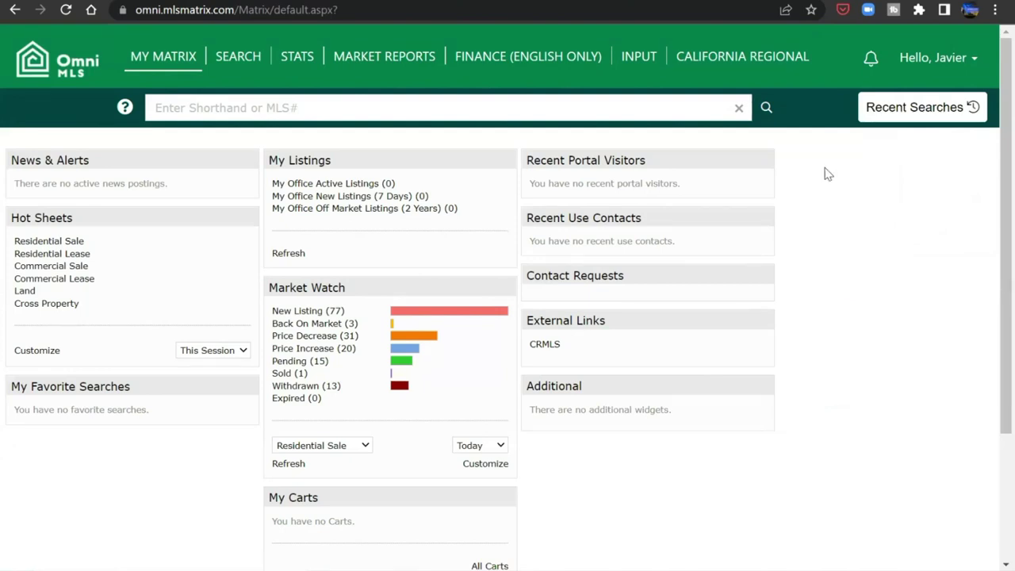
{"action": "left_click", "coordinate": [950, 61]}
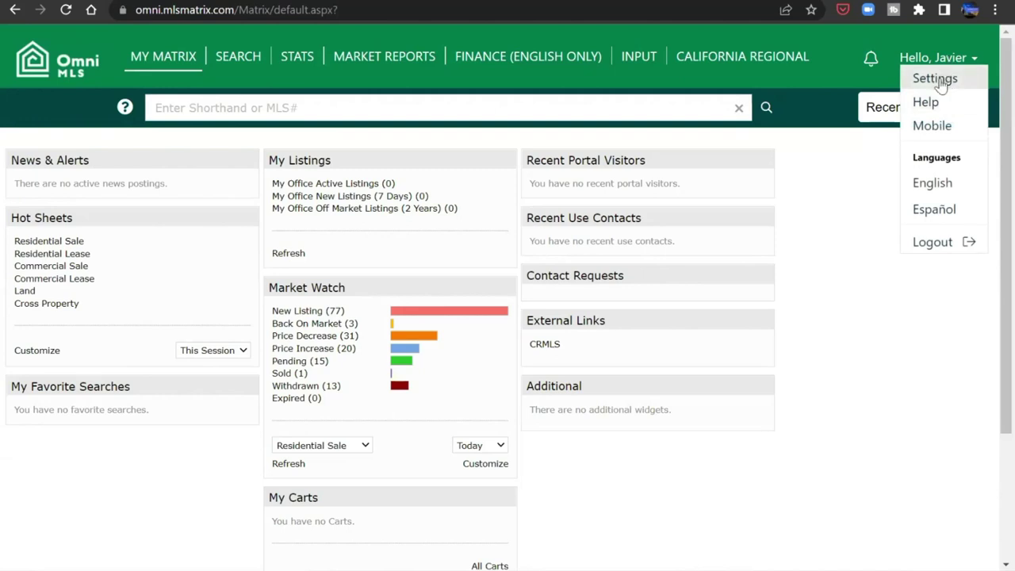
- Go to Settings and open the My Information tile
{"action": "left_click", "coordinate": [935, 79]}
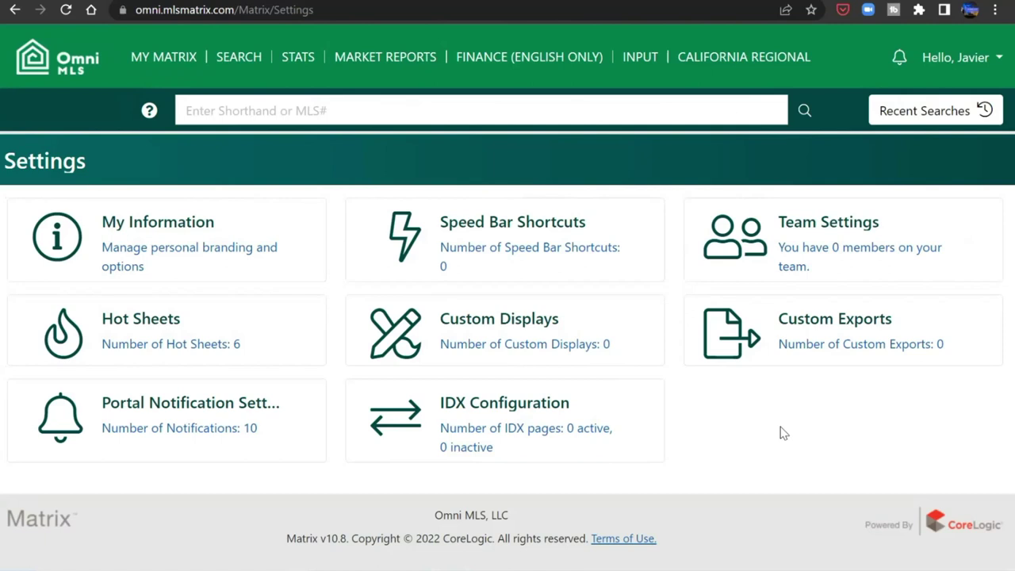
{"action": "left_click", "coordinate": [193, 252]}
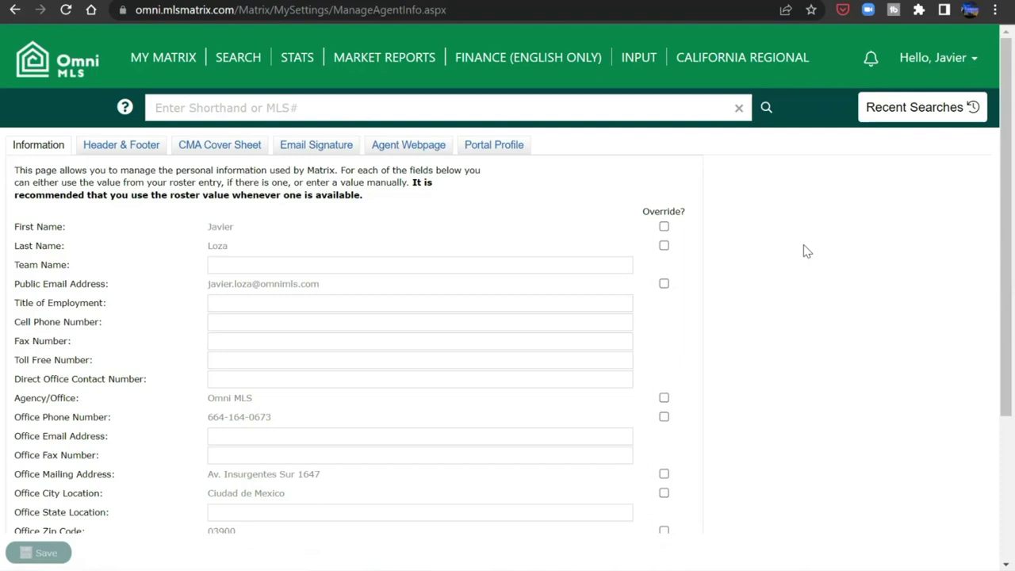
- Enable the First Name override and retype the agent's first name in the field
{"action": "left_click", "coordinate": [663, 227]}
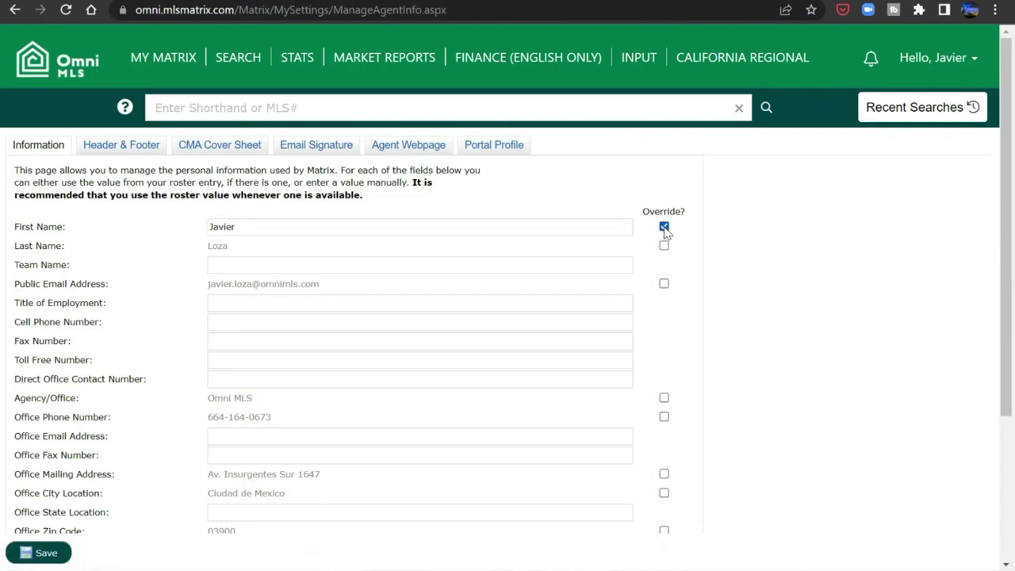
{"action": "left_click", "coordinate": [618, 227]}
{"action": "key", "text": "ctrl+a"}
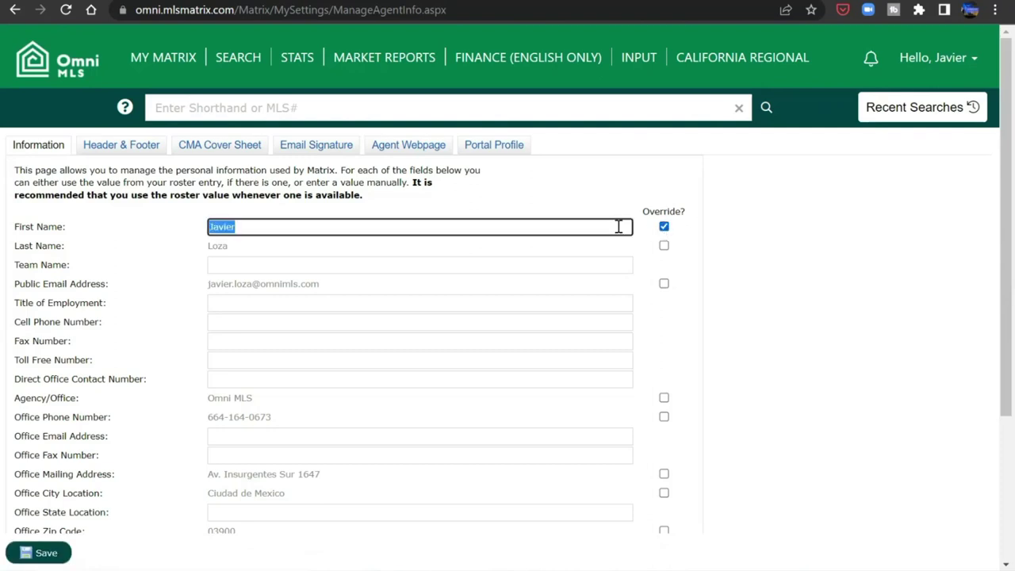
{"action": "type", "text": "Javier"}
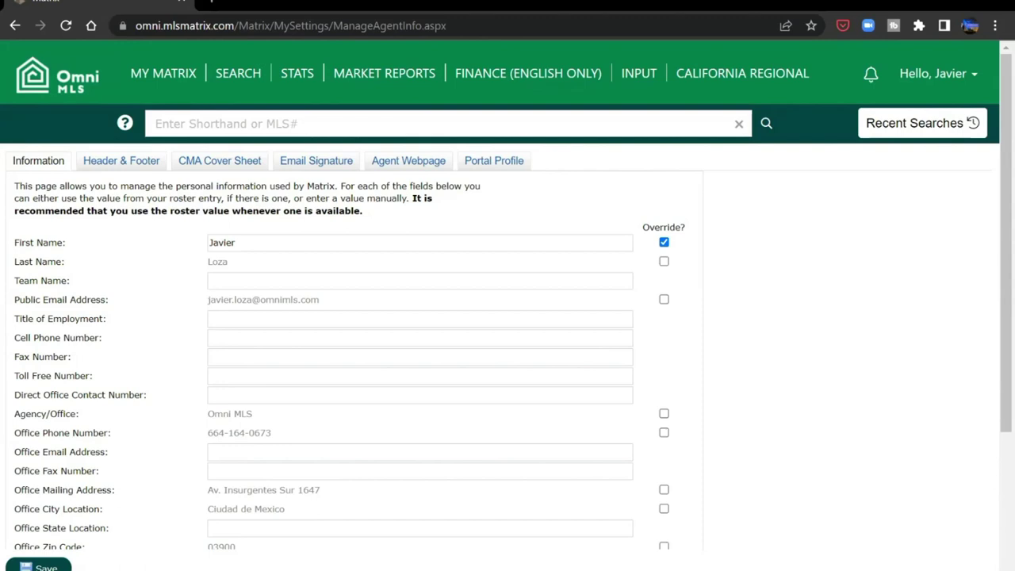
- Enter team name 'OMNI MLS Universidad', job title 'Director Of Education' and the cell phone number
{"action": "left_click", "coordinate": [531, 282]}
{"action": "type", "text": "OM"}
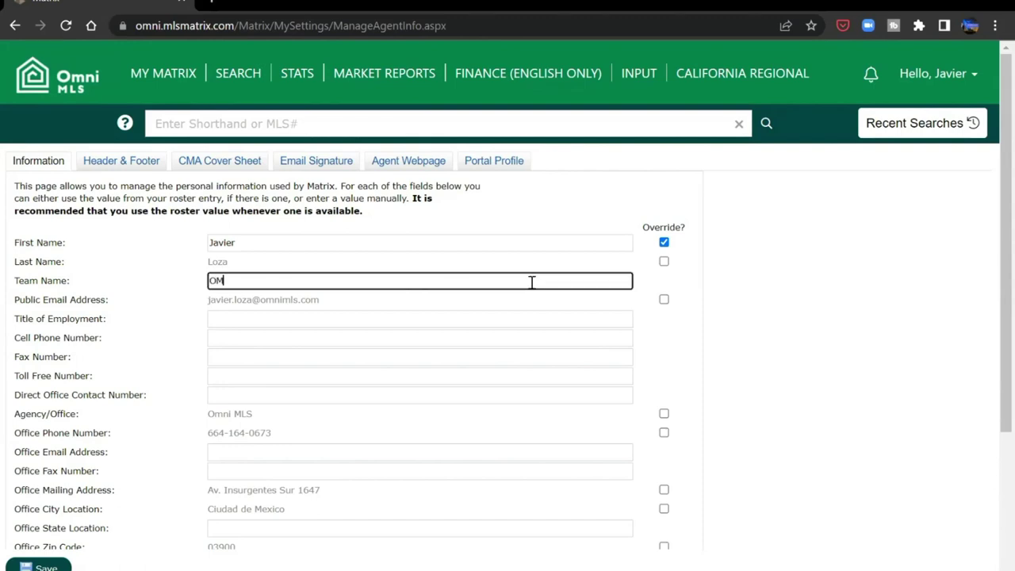
{"action": "type", "text": "NI MLS Universidad"}
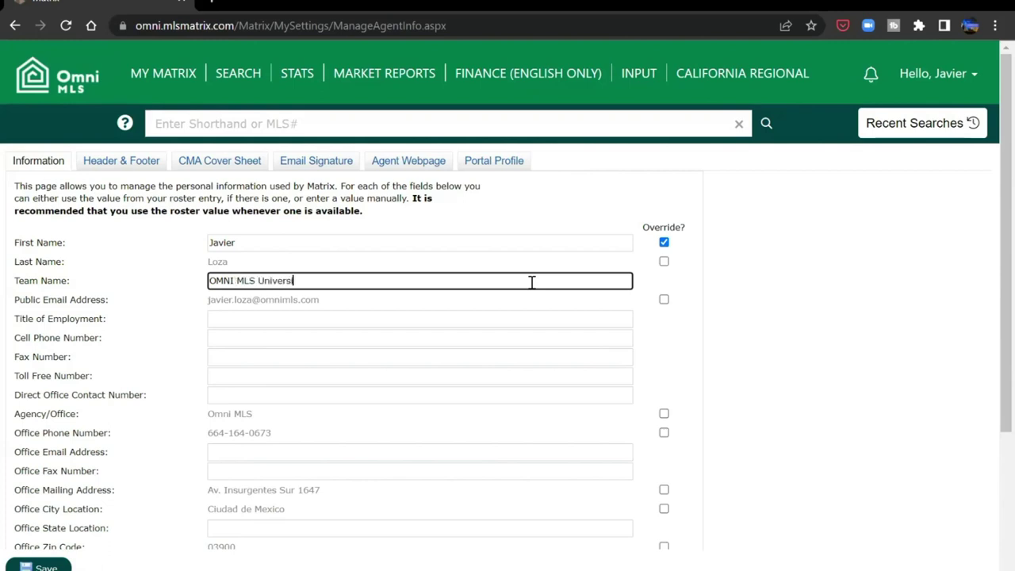
{"action": "left_click", "coordinate": [363, 321]}
{"action": "type", "text": "Dire"}
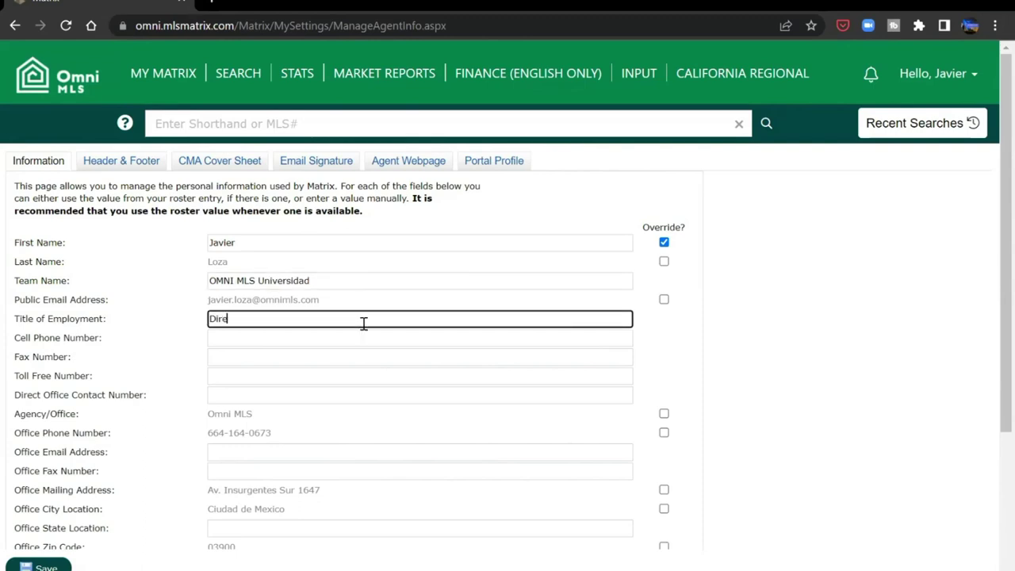
{"action": "type", "text": "ctor Of Education"}
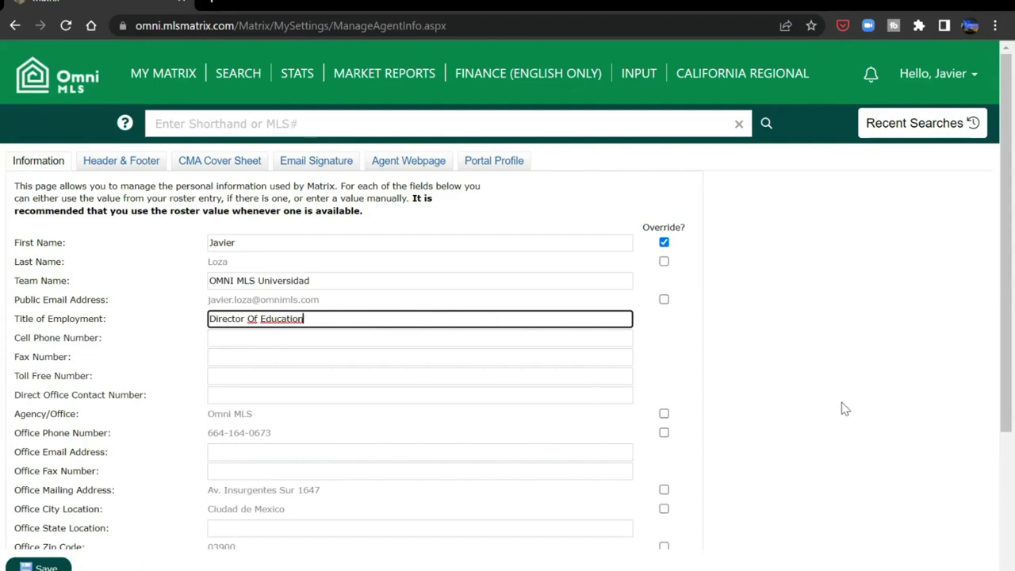
{"action": "left_click", "coordinate": [832, 402]}
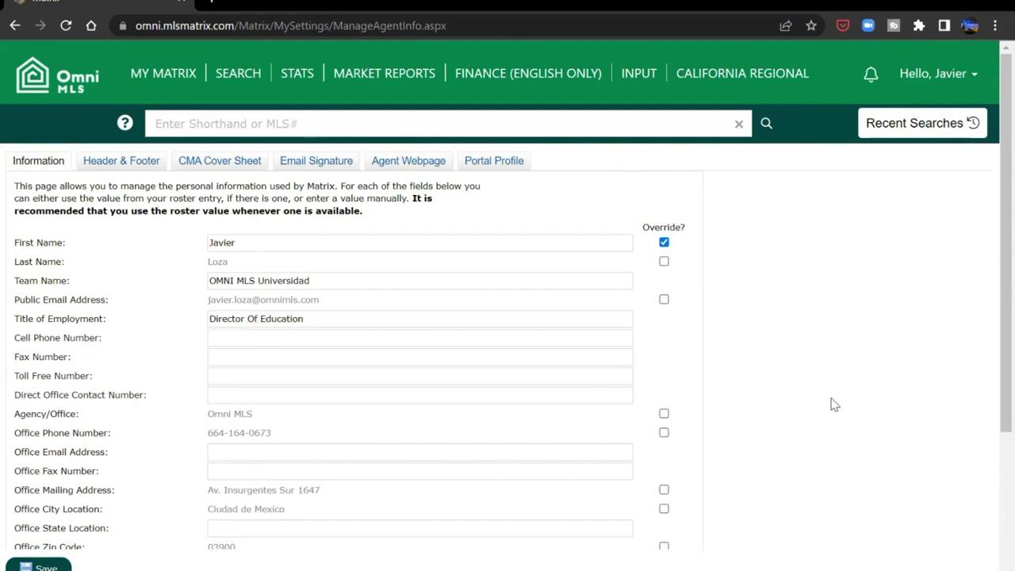
{"action": "left_click", "coordinate": [311, 338]}
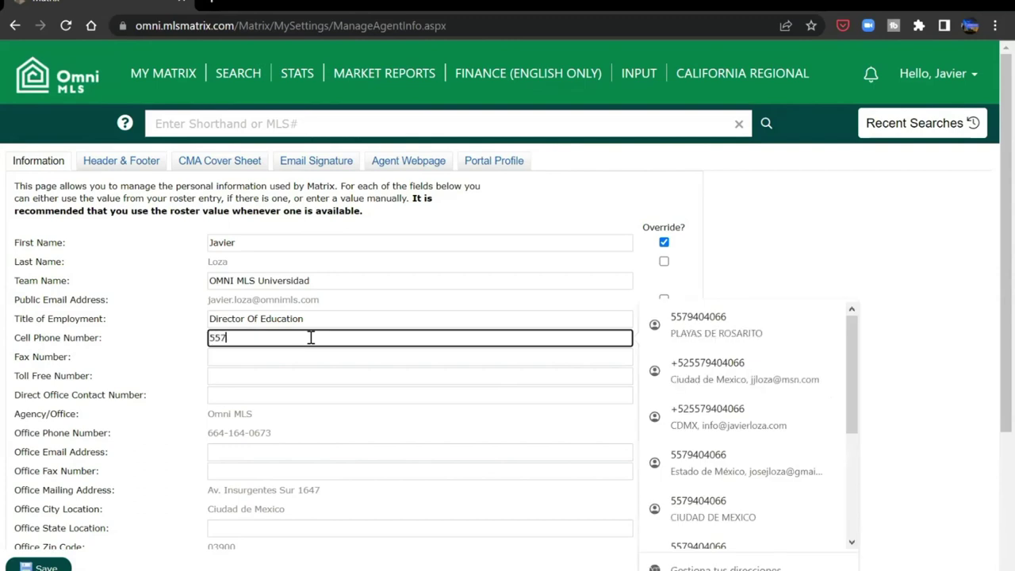
{"action": "left_click", "coordinate": [758, 277]}
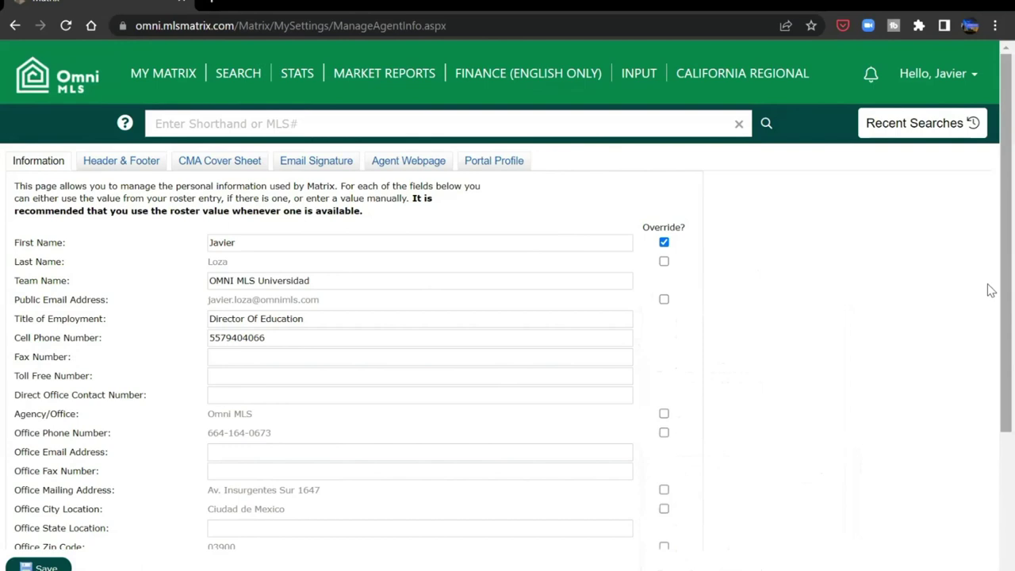
- Clear the First Name override back to the roster value and save the information
{"action": "scroll", "coordinate": [988, 309], "scroll_direction": "down", "scroll_amount": 1}
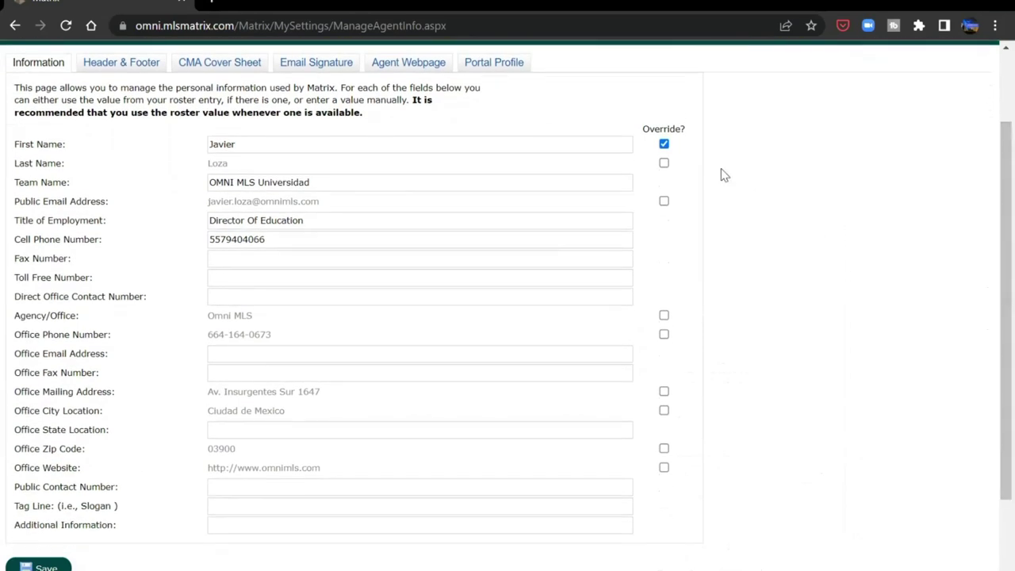
{"action": "left_click", "coordinate": [665, 146]}
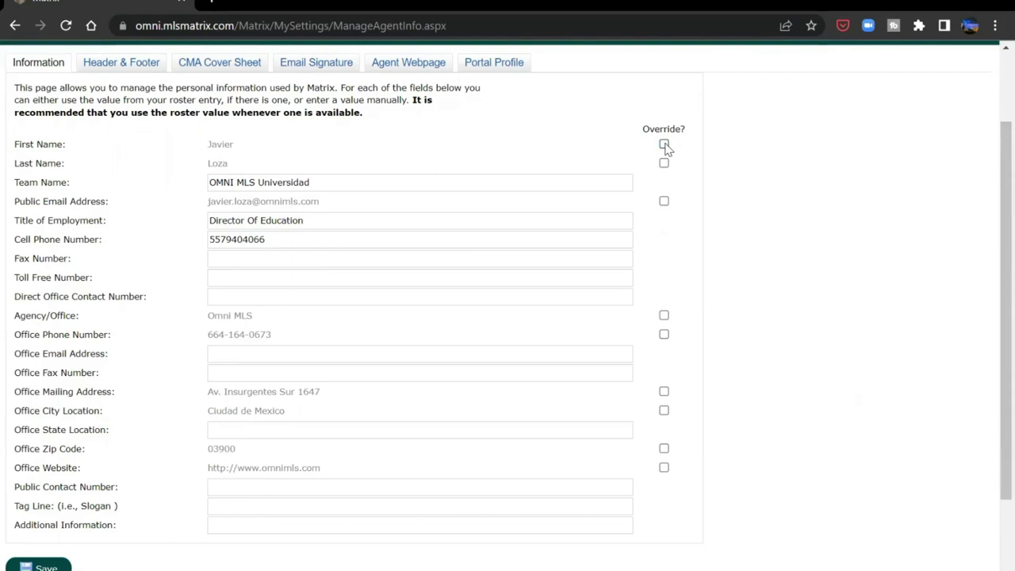
{"action": "left_click", "coordinate": [664, 146]}
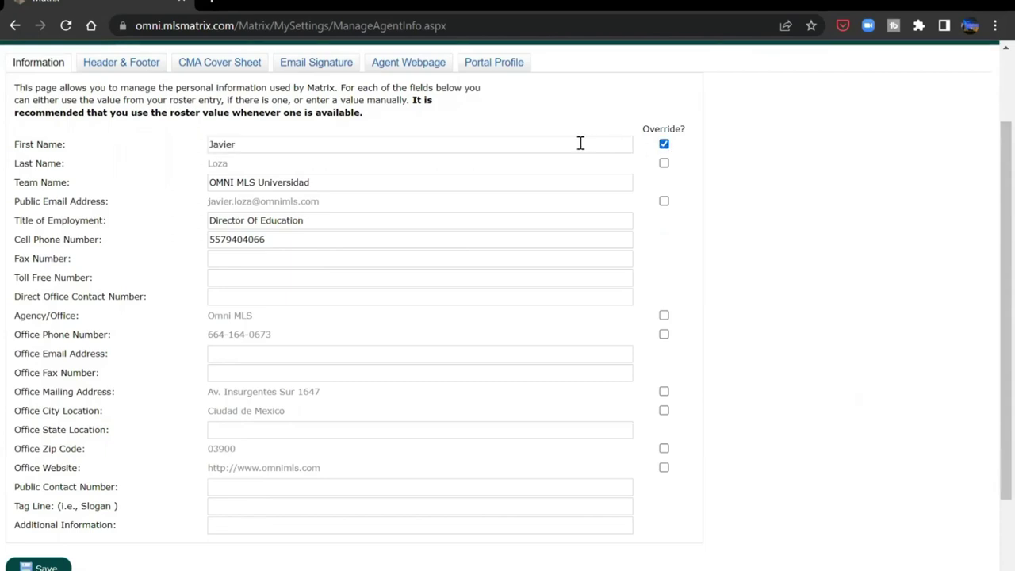
{"action": "left_click", "coordinate": [665, 146]}
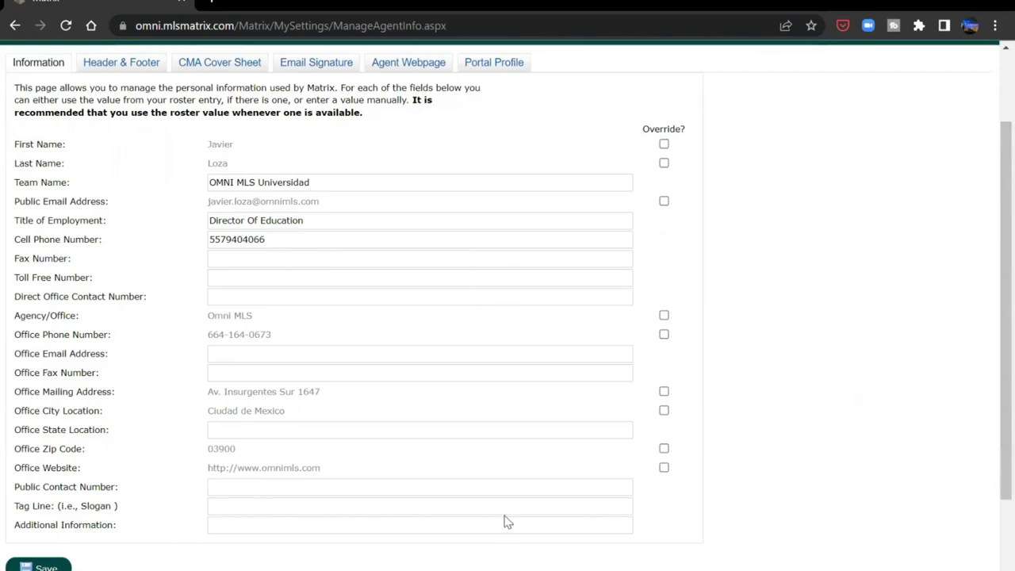
{"action": "scroll", "coordinate": [989, 385], "scroll_direction": "down", "scroll_amount": 2}
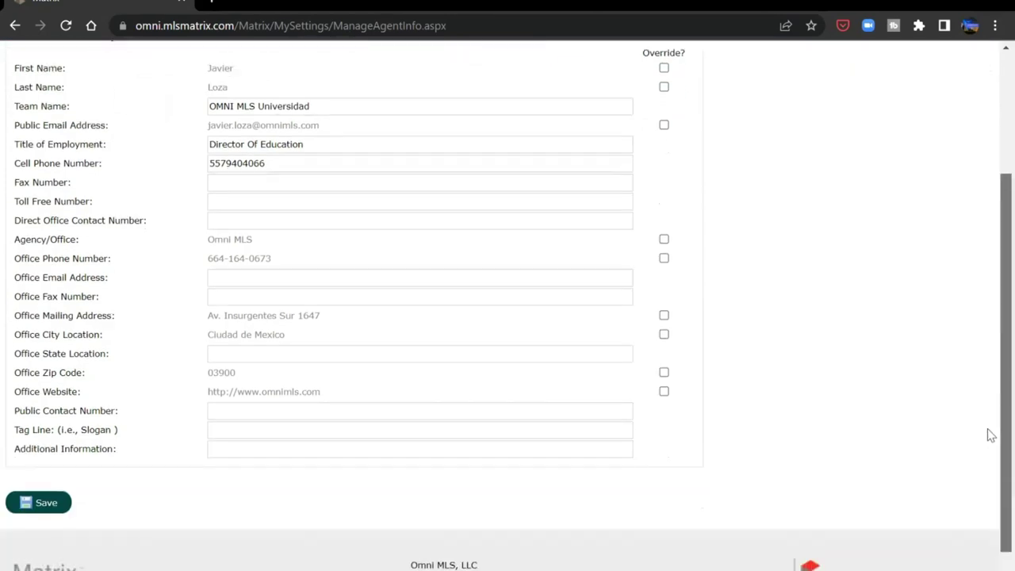
{"action": "left_click", "coordinate": [46, 505]}
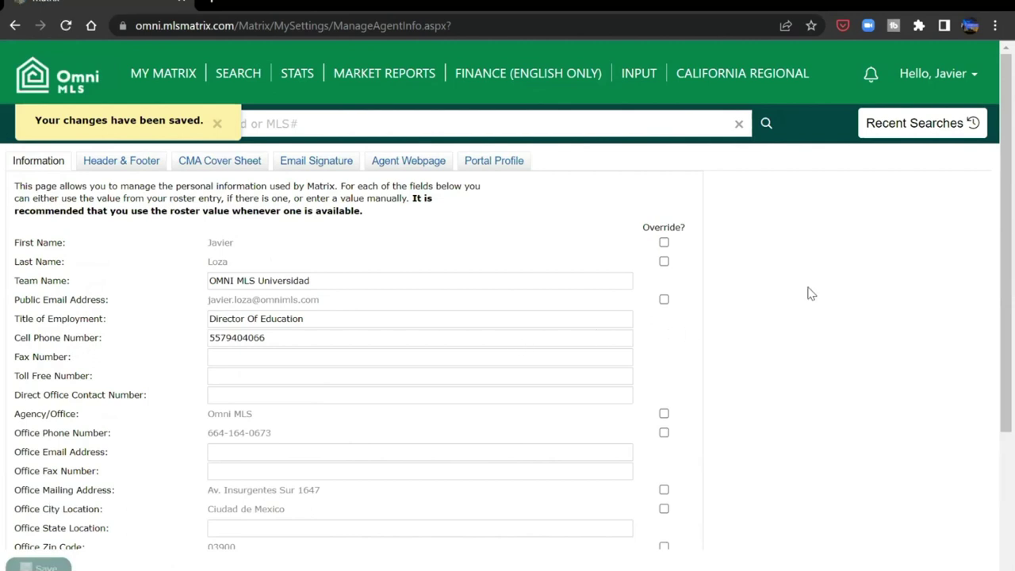
{"action": "left_click", "coordinate": [138, 162]}
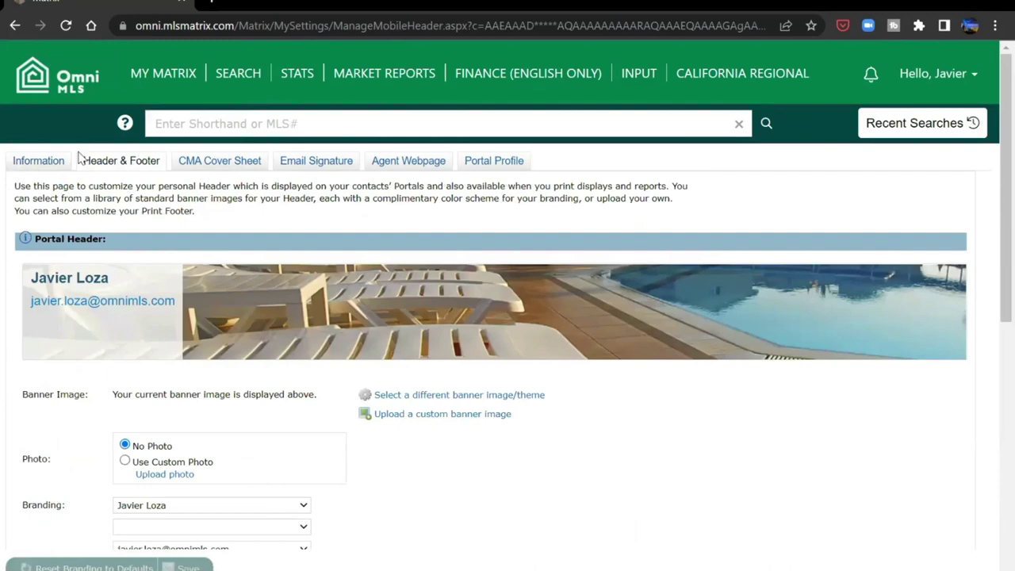
{"action": "left_click", "coordinate": [39, 164]}
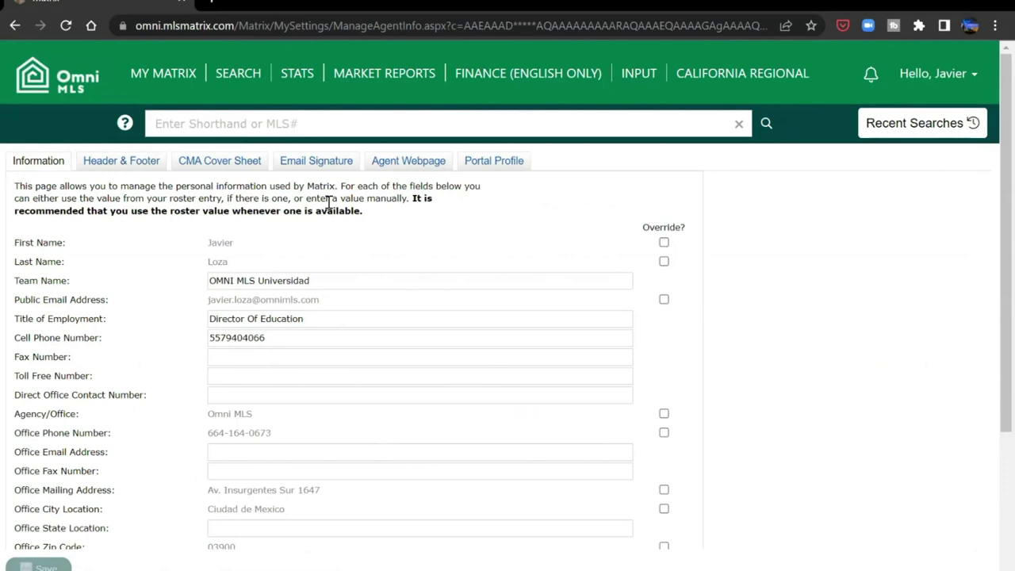
{"action": "left_click", "coordinate": [149, 163]}
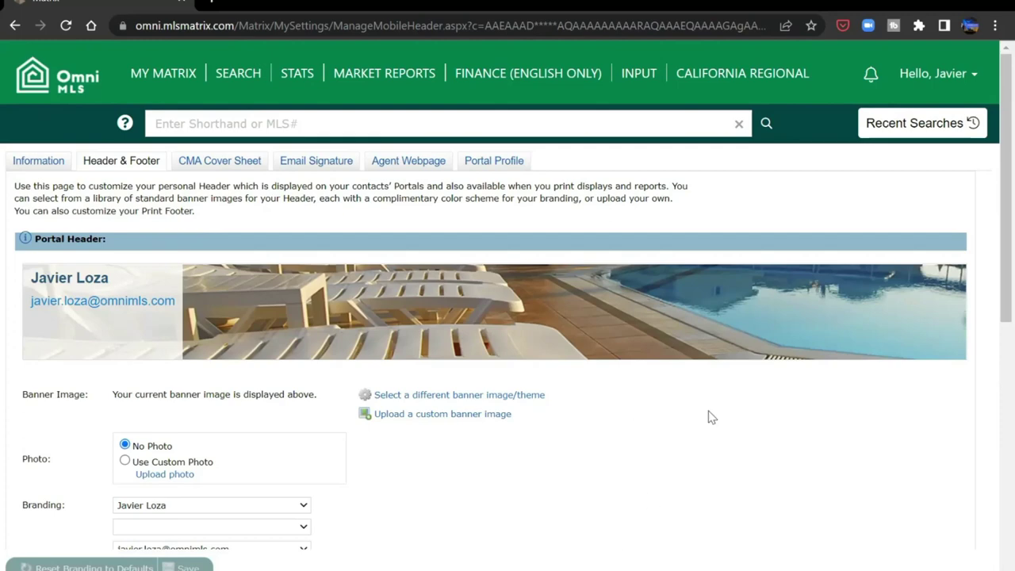
{"action": "scroll", "coordinate": [989, 309], "scroll_direction": "down", "scroll_amount": 3}
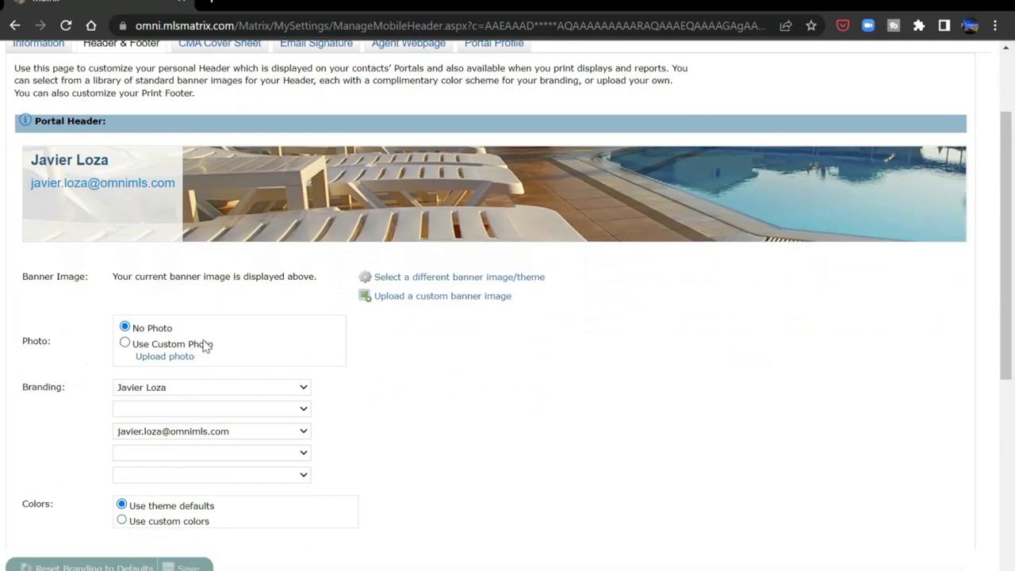
- Select Use Custom Photo and upload the third office image from the zoom backgrounds folder
{"action": "left_click", "coordinate": [125, 344]}
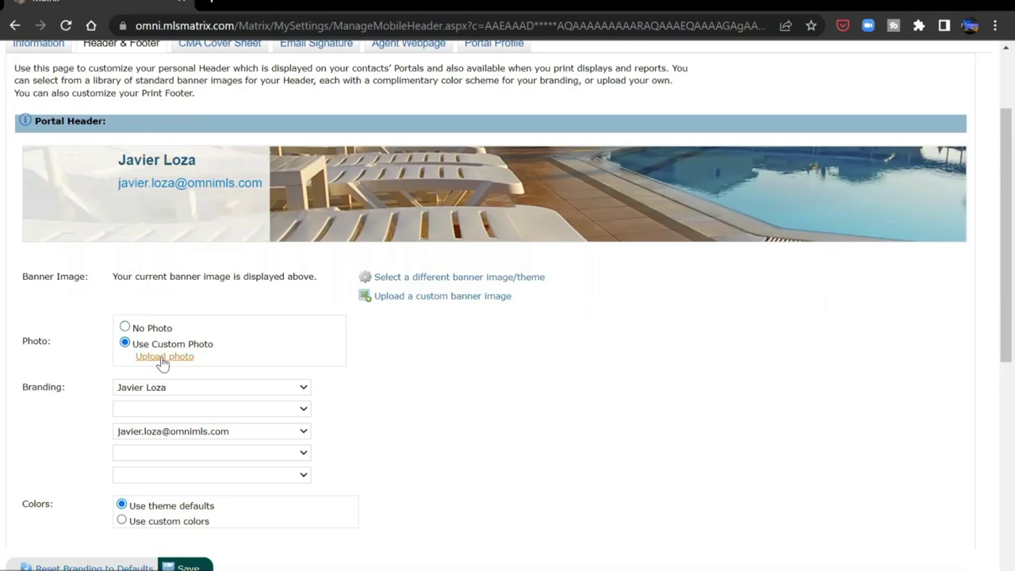
{"action": "left_click", "coordinate": [162, 359]}
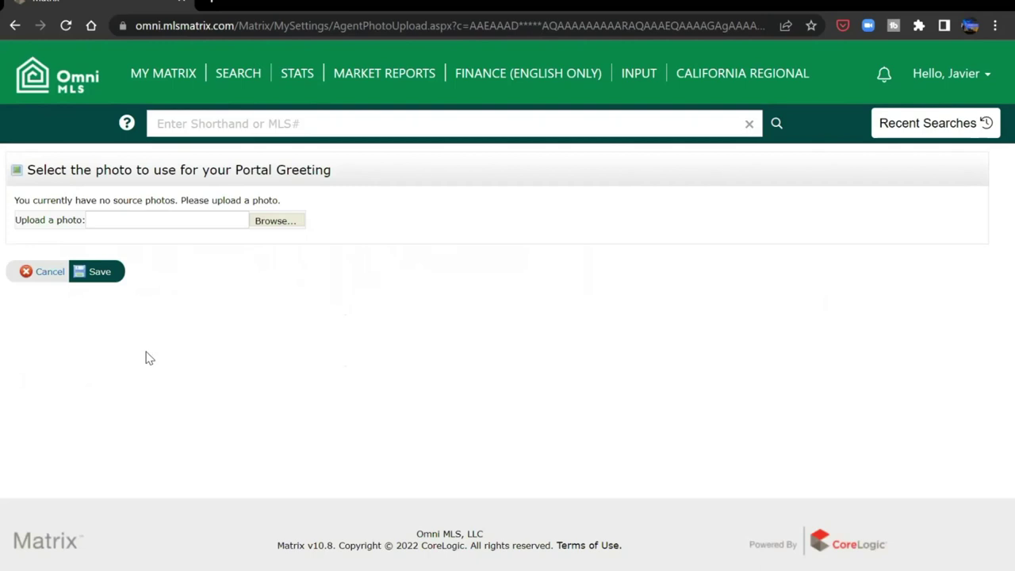
{"action": "left_click", "coordinate": [289, 225]}
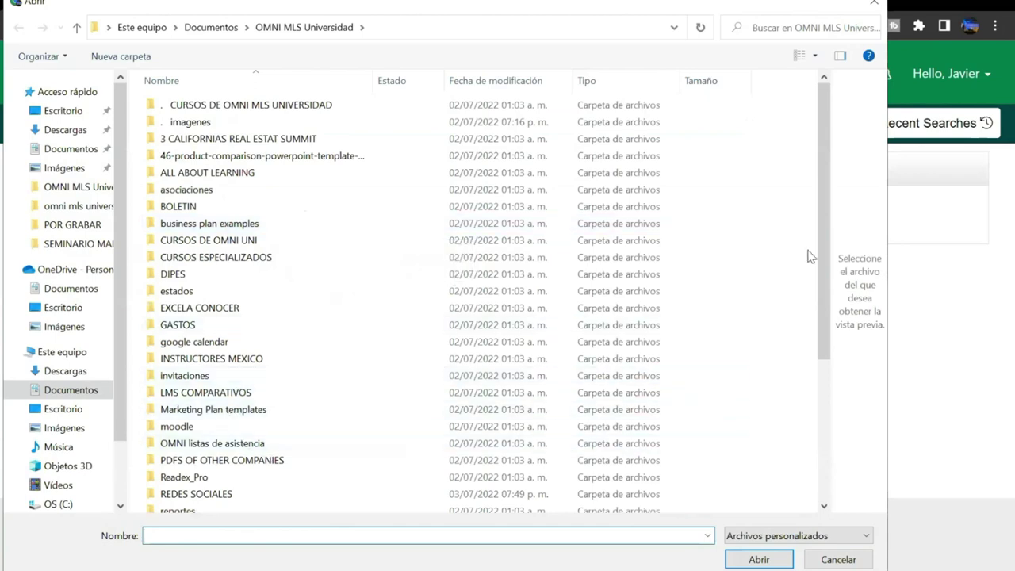
{"action": "left_click_drag", "start_coordinate": [825, 267], "coordinate": [275, 449]}
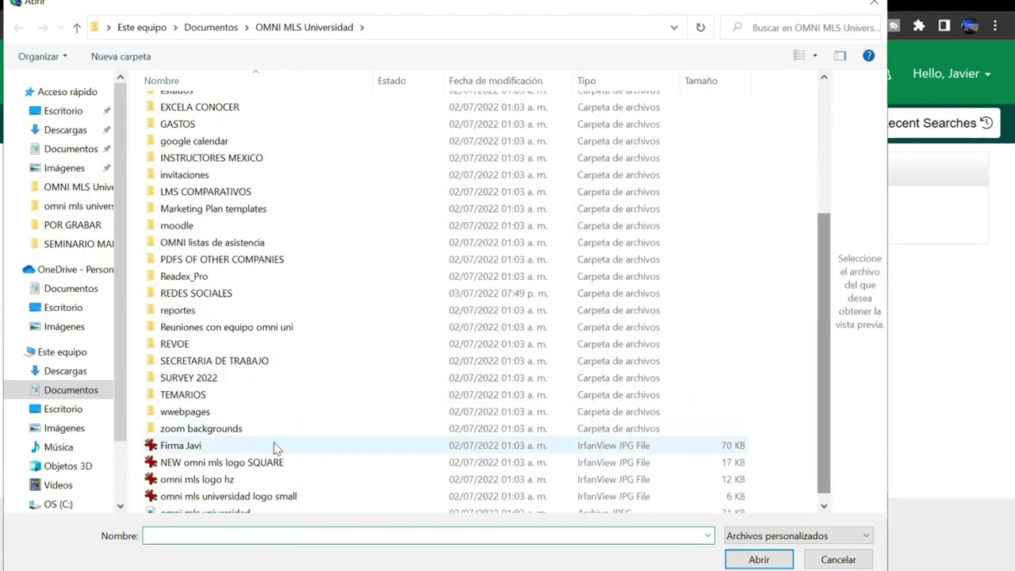
{"action": "double_click", "coordinate": [272, 433]}
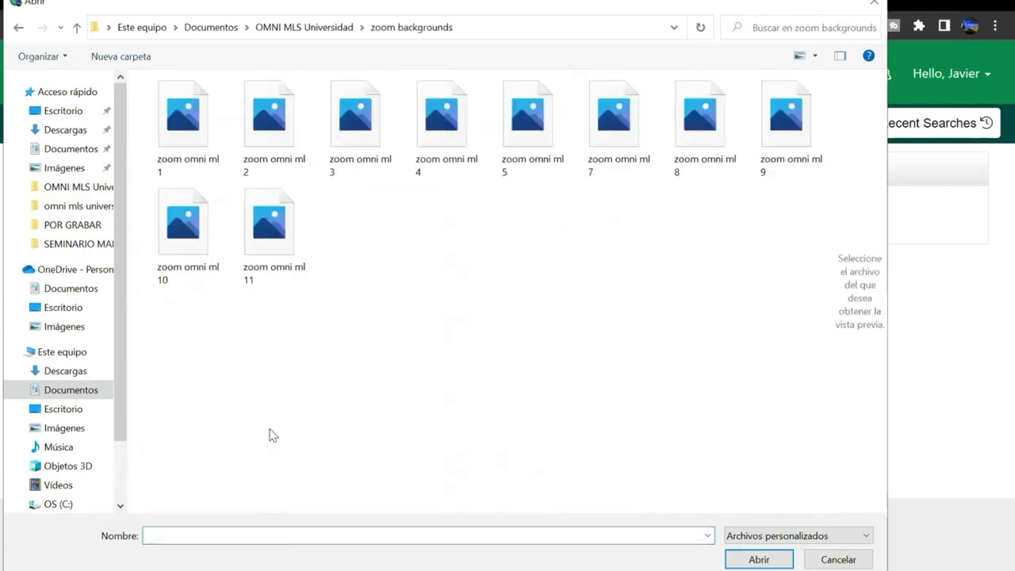
{"action": "left_click", "coordinate": [382, 162]}
{"action": "left_click", "coordinate": [759, 560]}
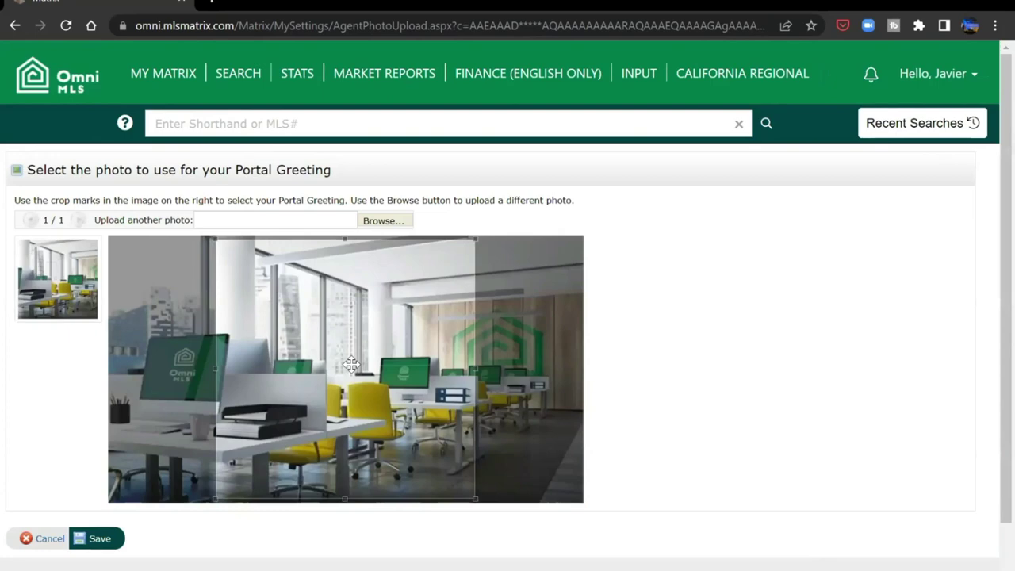
- Crop the greeting photo to the right-hand office area over the desks and save it
{"action": "left_click_drag", "start_coordinate": [351, 364], "coordinate": [470, 378]}
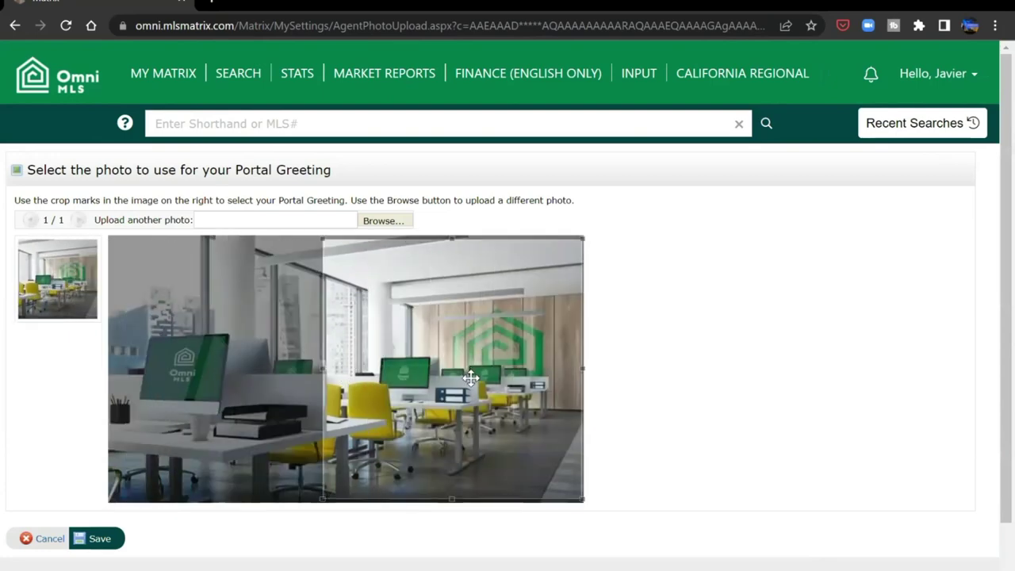
{"action": "left_click_drag", "start_coordinate": [323, 500], "coordinate": [383, 443]}
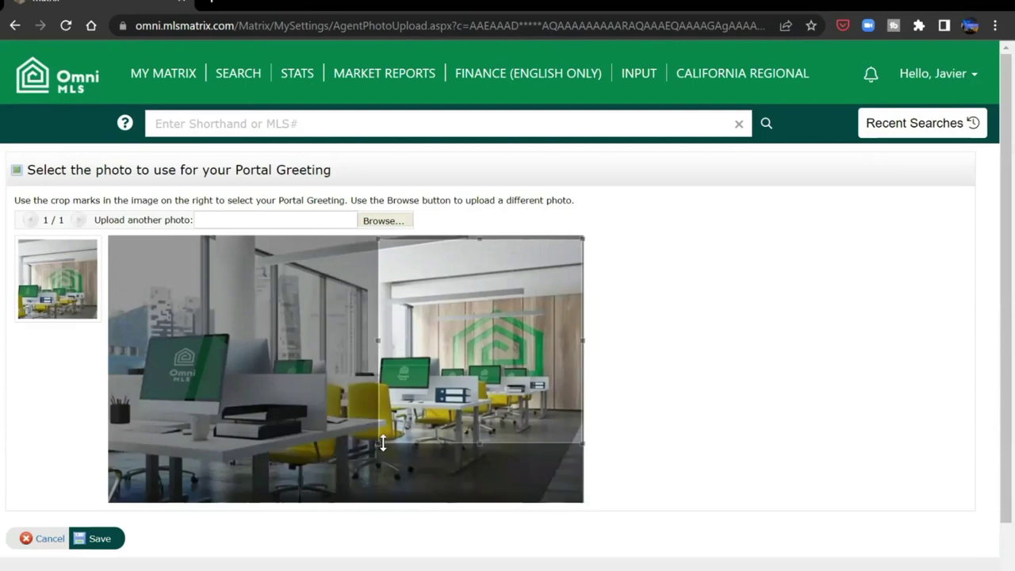
{"action": "left_click_drag", "start_coordinate": [469, 328], "coordinate": [456, 350]}
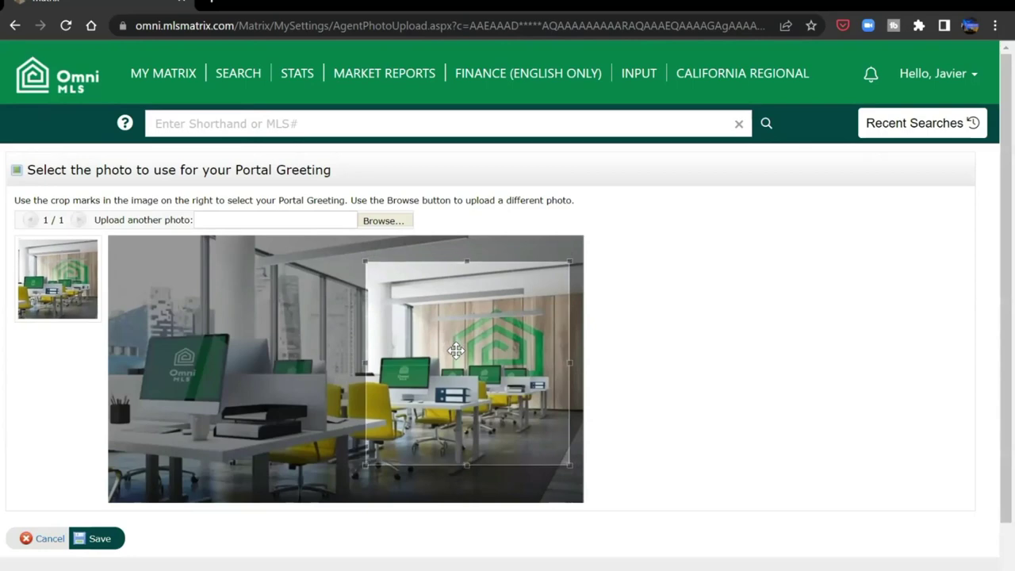
{"action": "left_click", "coordinate": [104, 540]}
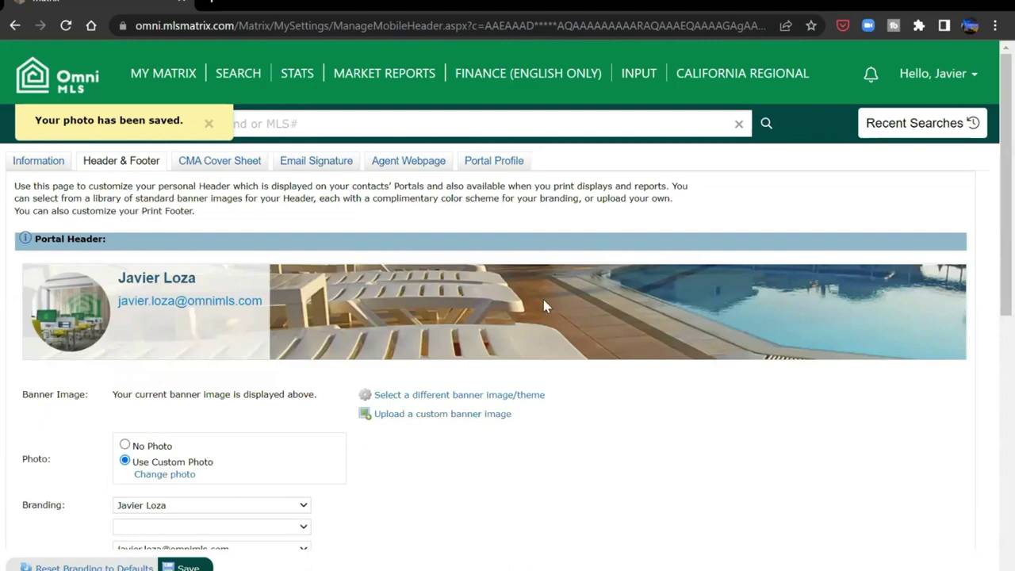
- Pick the Cutout Houses banner theme from the list and preview it on the header
{"action": "left_click", "coordinate": [505, 397]}
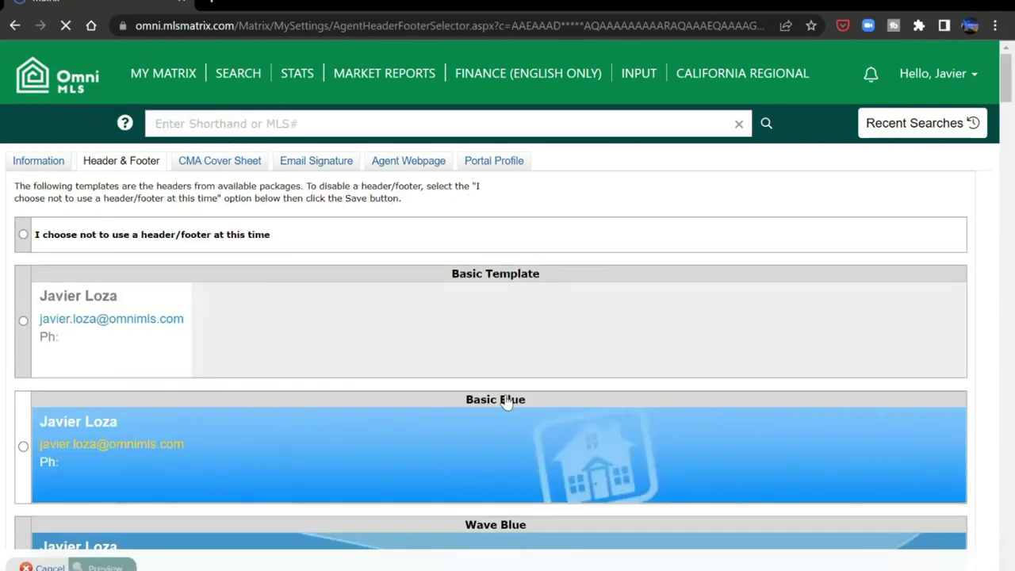
{"action": "scroll", "coordinate": [990, 103], "scroll_direction": "down", "scroll_amount": 10}
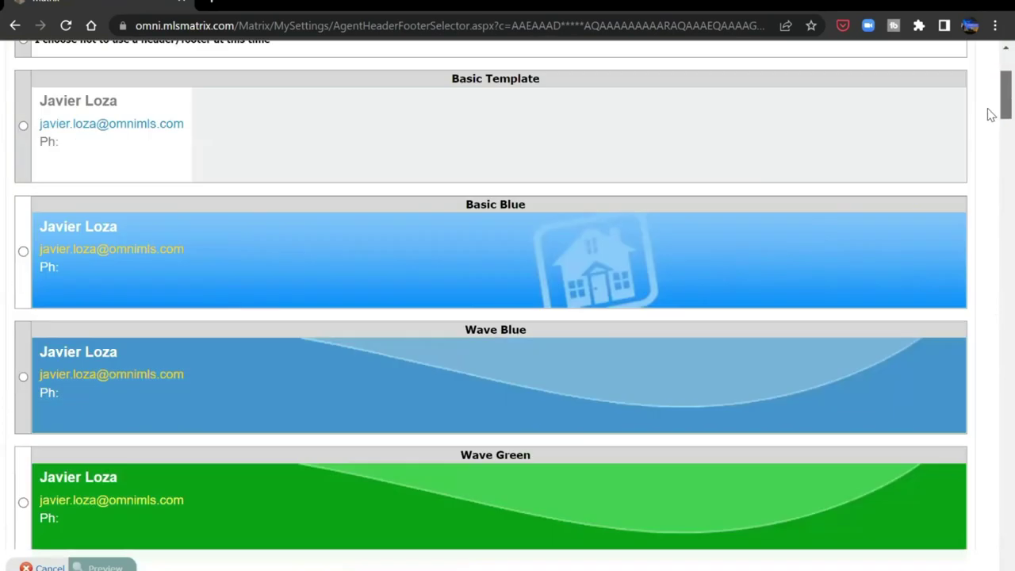
{"action": "scroll", "coordinate": [990, 191], "scroll_direction": "down", "scroll_amount": 4}
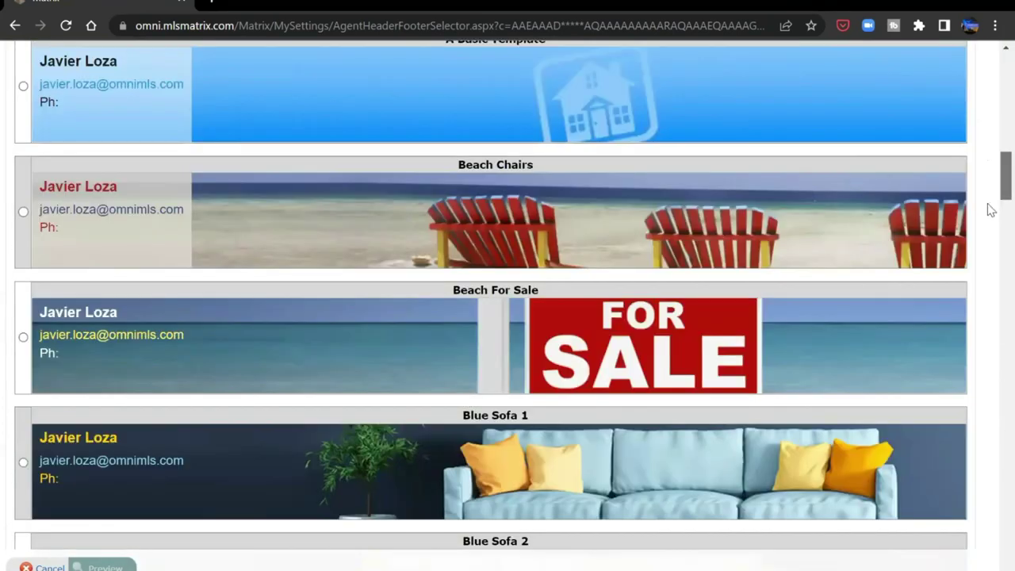
{"action": "scroll", "coordinate": [990, 210], "scroll_direction": "down", "scroll_amount": 3}
{"action": "scroll", "coordinate": [990, 238], "scroll_direction": "down", "scroll_amount": 4}
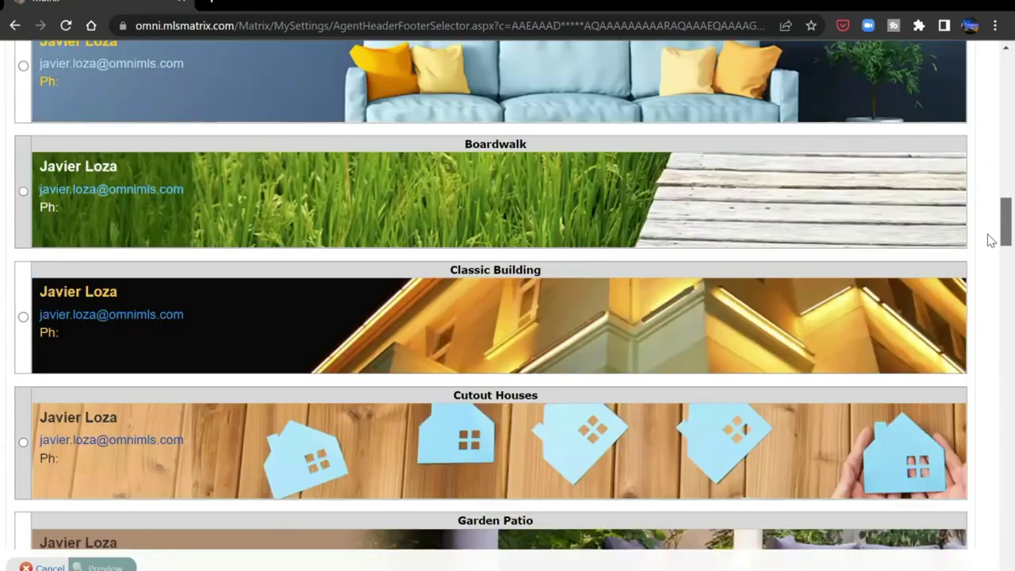
{"action": "scroll", "coordinate": [988, 237], "scroll_direction": "down", "scroll_amount": 1}
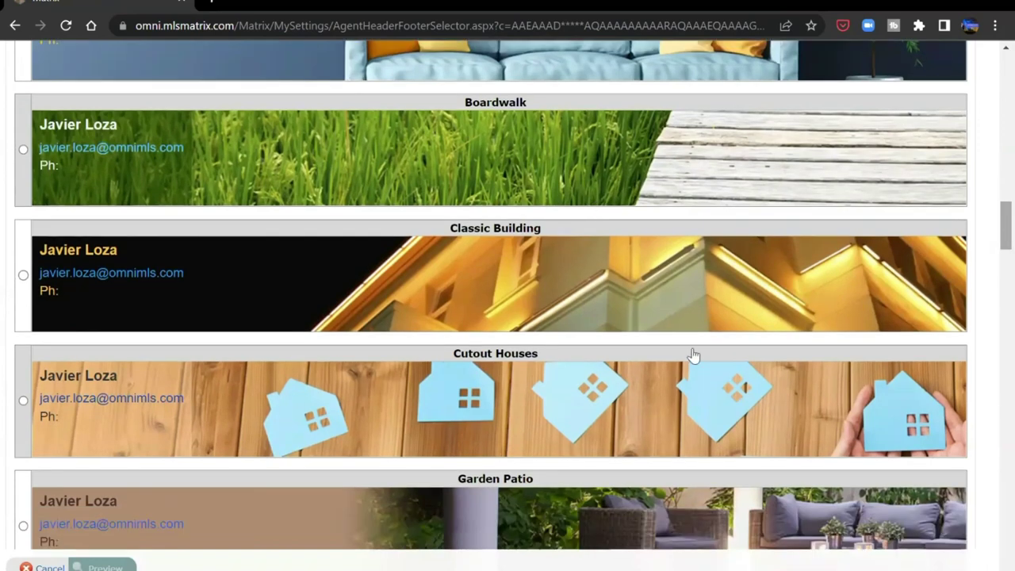
{"action": "left_click", "coordinate": [23, 399]}
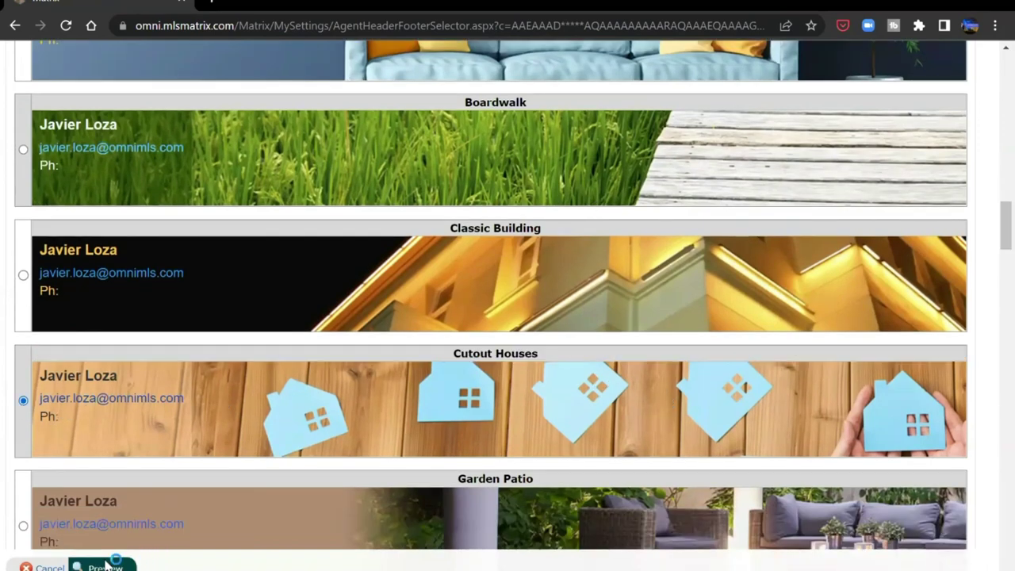
{"action": "left_click", "coordinate": [75, 565]}
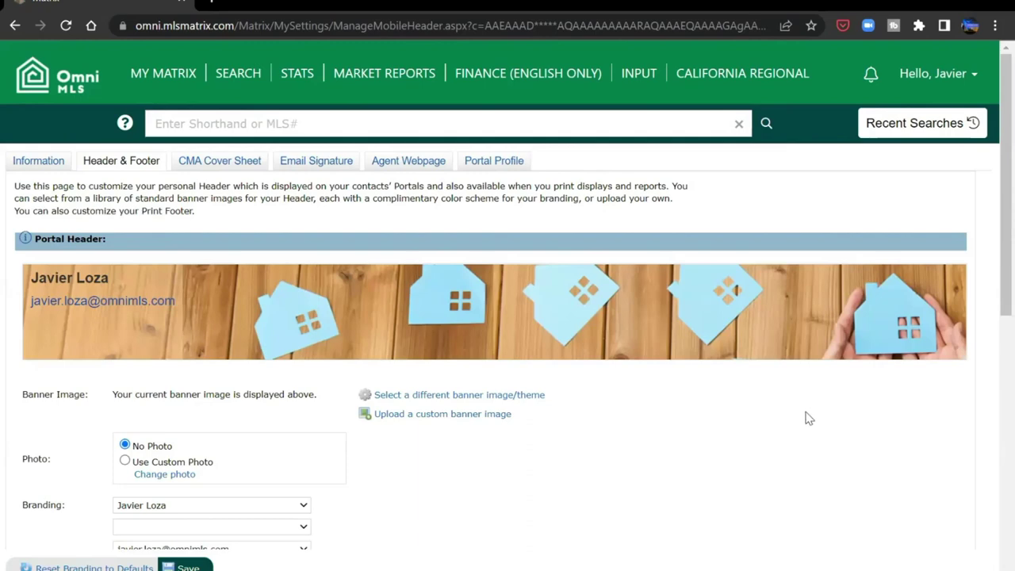
- Set the second portal header branding line to OMNI MLS Universidad, leaving the email line unchanged
{"action": "left_click", "coordinate": [492, 415]}
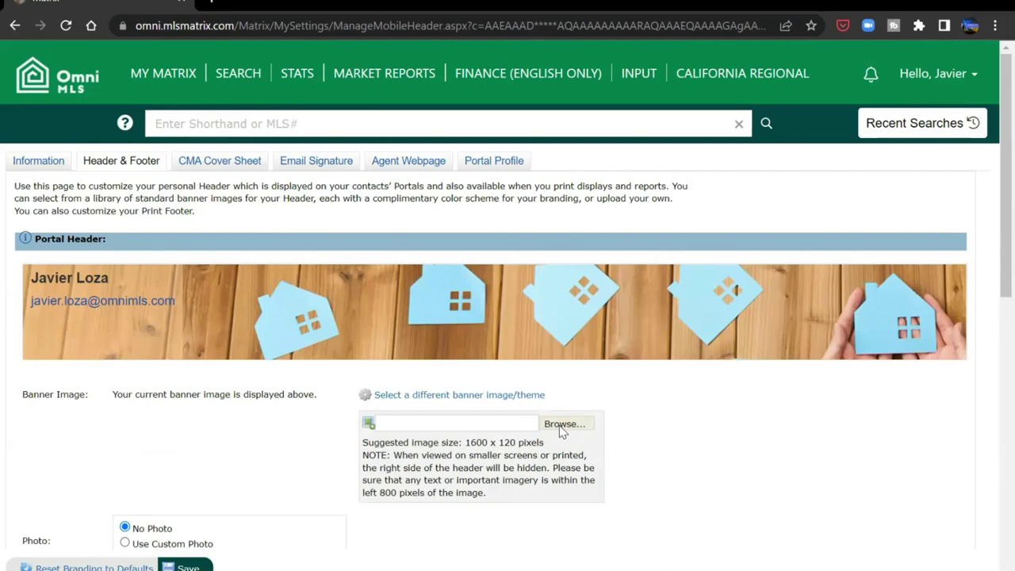
{"action": "scroll", "coordinate": [748, 323], "scroll_direction": "down", "scroll_amount": 3}
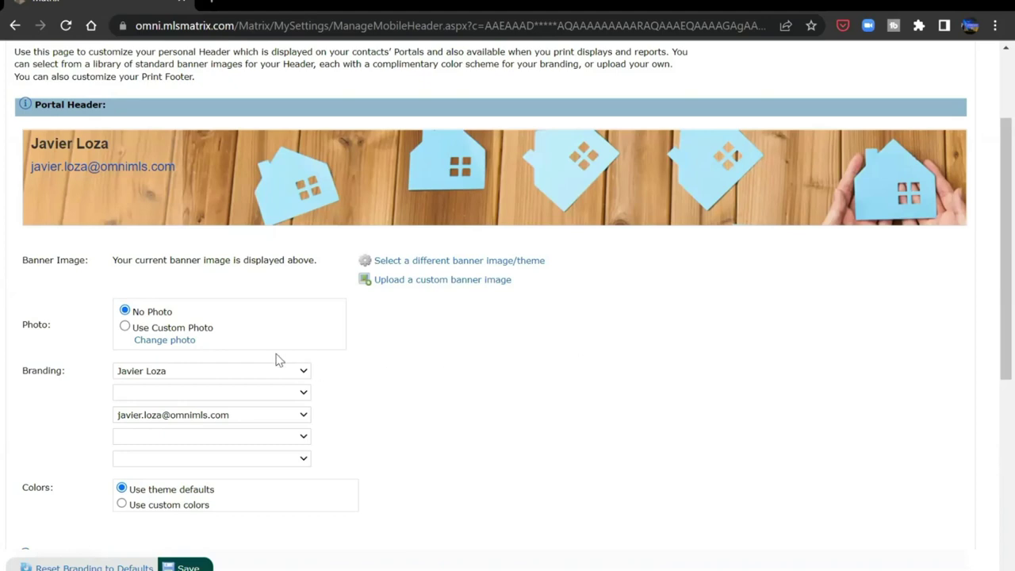
{"action": "left_click", "coordinate": [277, 398]}
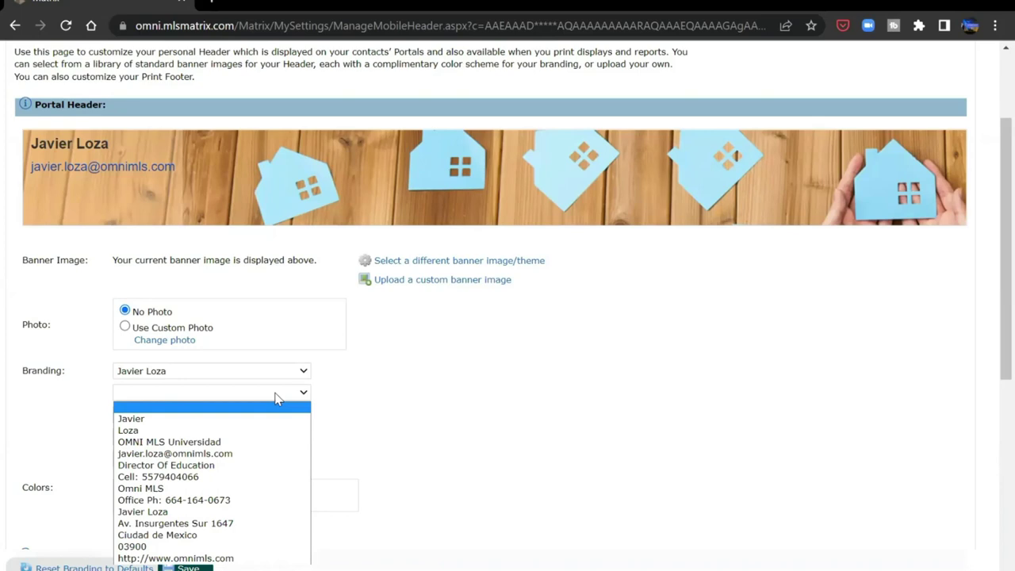
{"action": "left_click", "coordinate": [237, 442]}
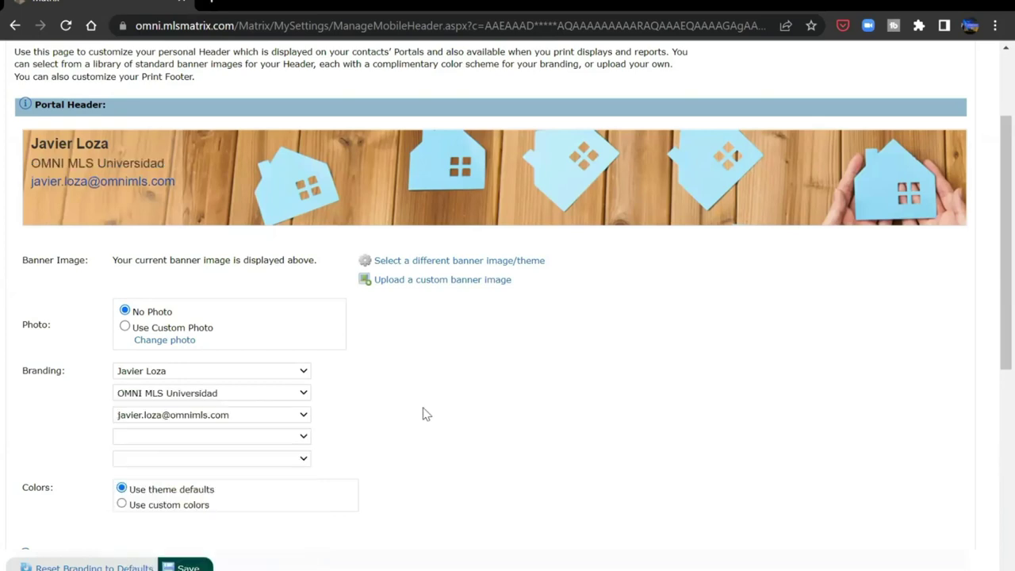
{"action": "left_click", "coordinate": [304, 417]}
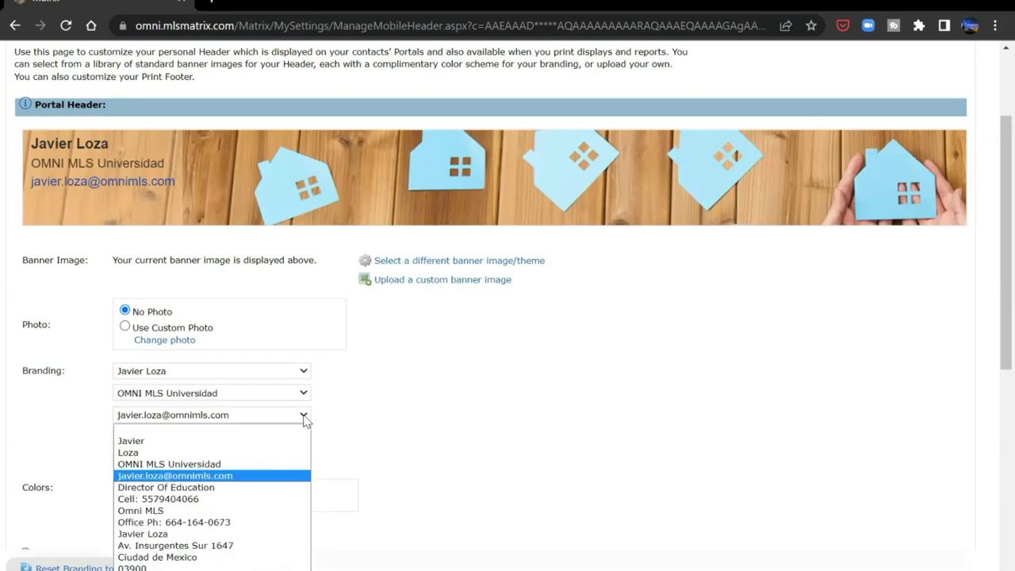
{"action": "left_click", "coordinate": [419, 436]}
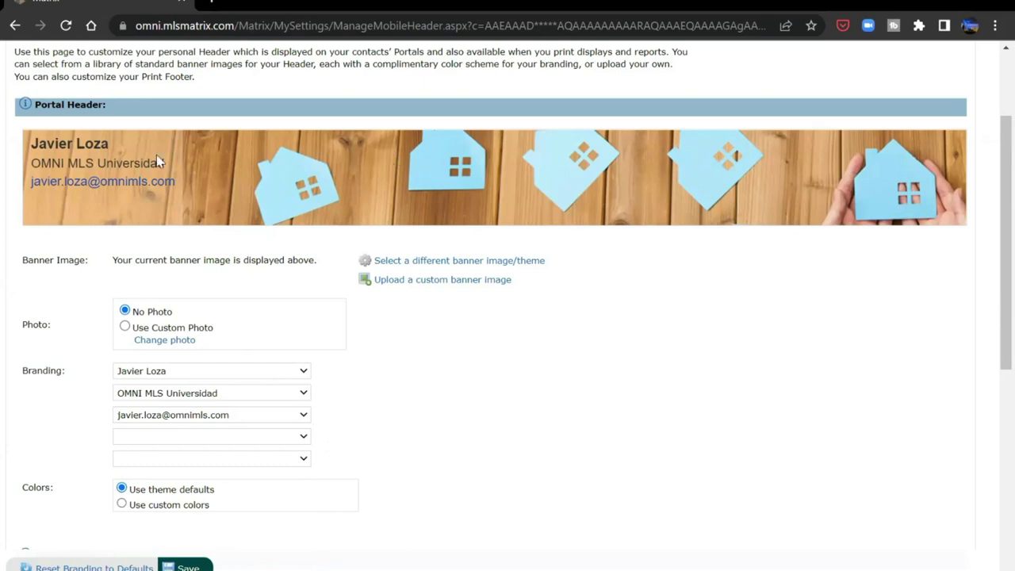
- Add then remove the website line in the fourth branding entry, and select Use custom colors
{"action": "left_click", "coordinate": [297, 439]}
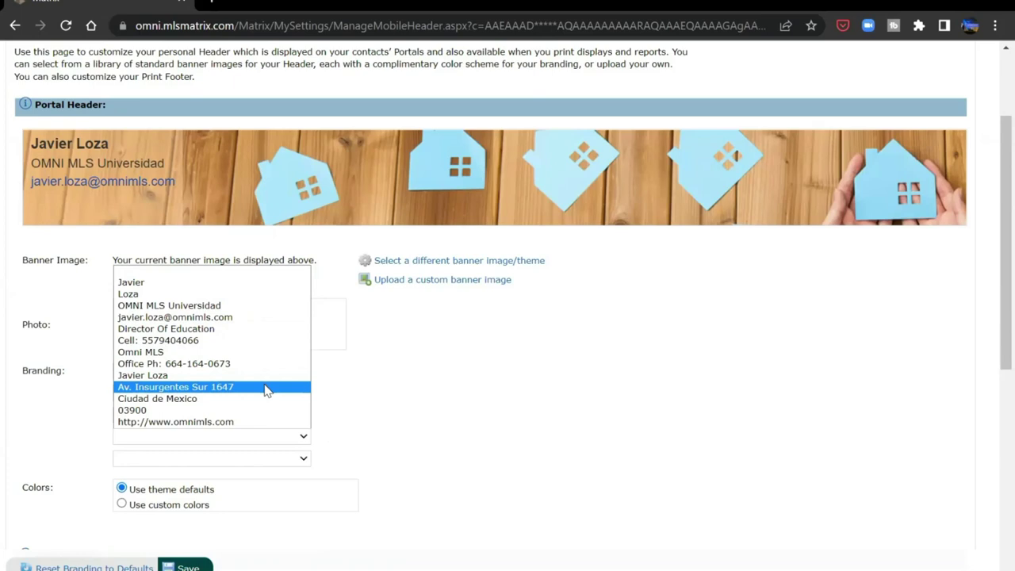
{"action": "left_click", "coordinate": [262, 421]}
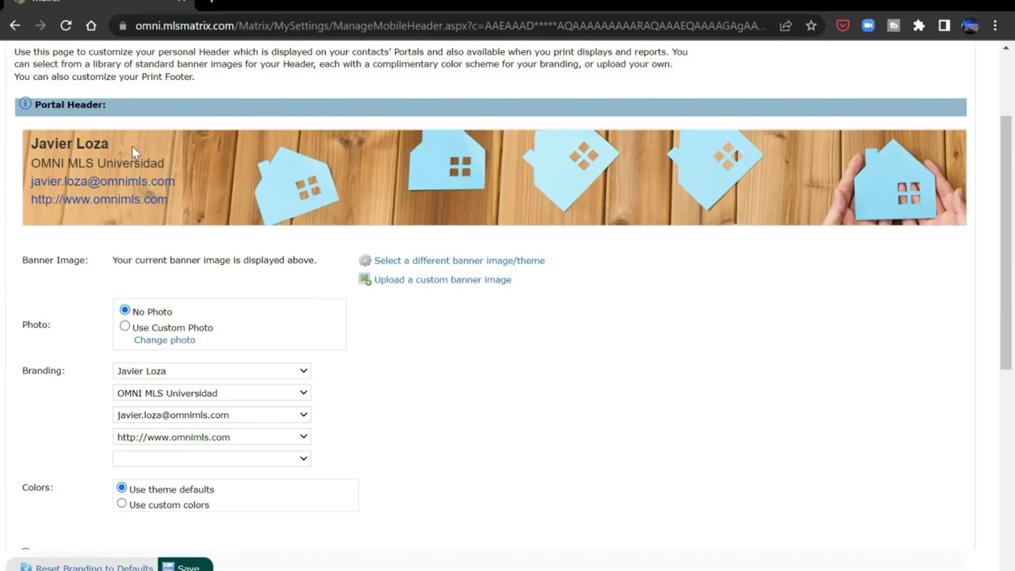
{"action": "left_click", "coordinate": [303, 437]}
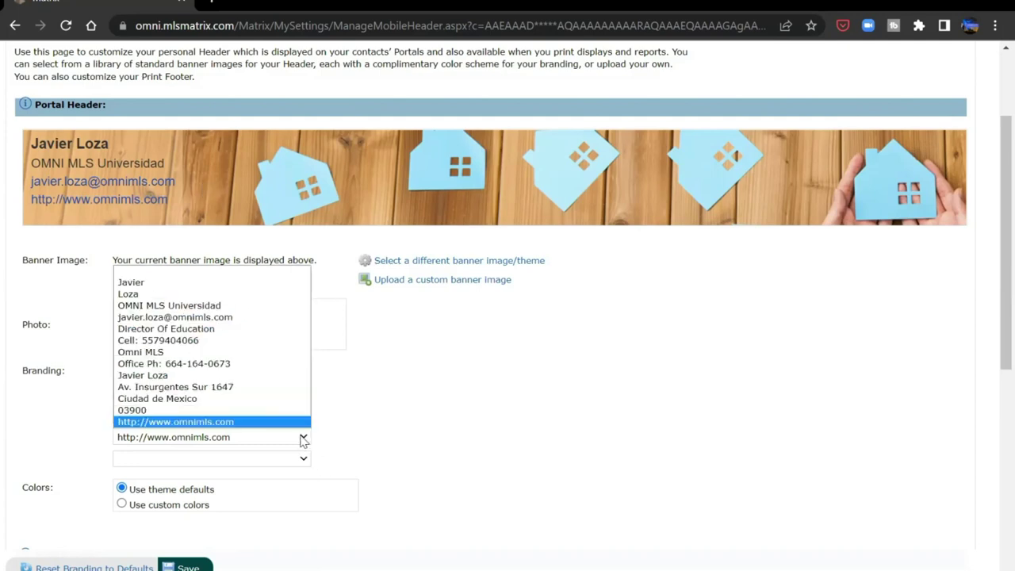
{"action": "left_click", "coordinate": [263, 273]}
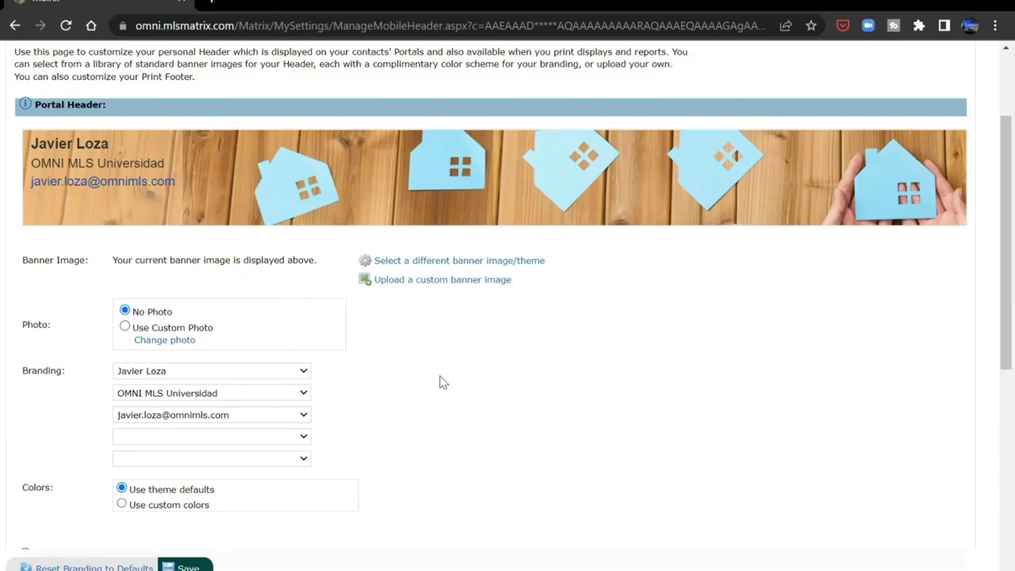
{"action": "left_click", "coordinate": [121, 504]}
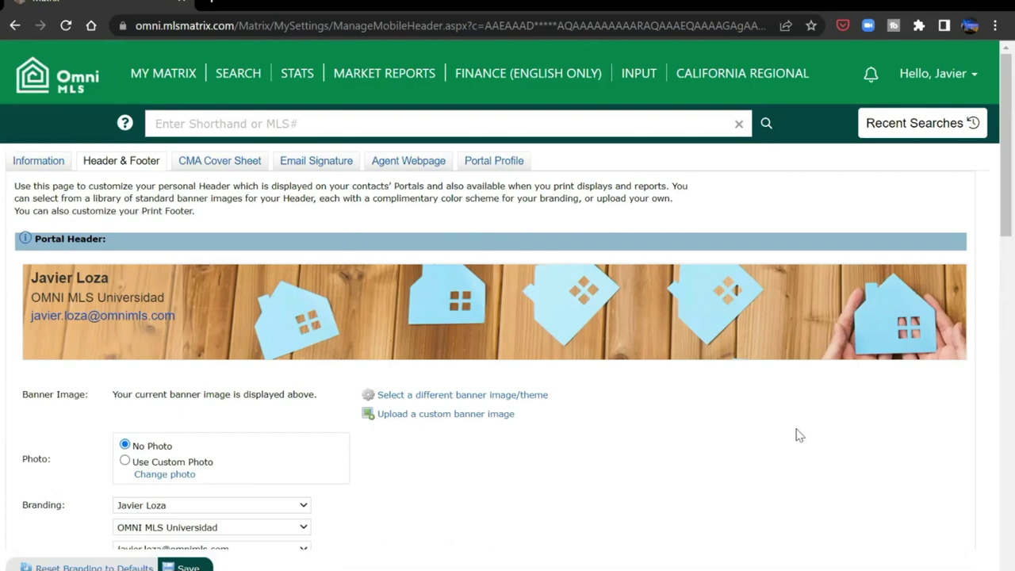
- Select 'Use theme defaults' under Colors in the Portal Header section
{"action": "scroll", "coordinate": [990, 339], "scroll_direction": "down", "scroll_amount": 6}
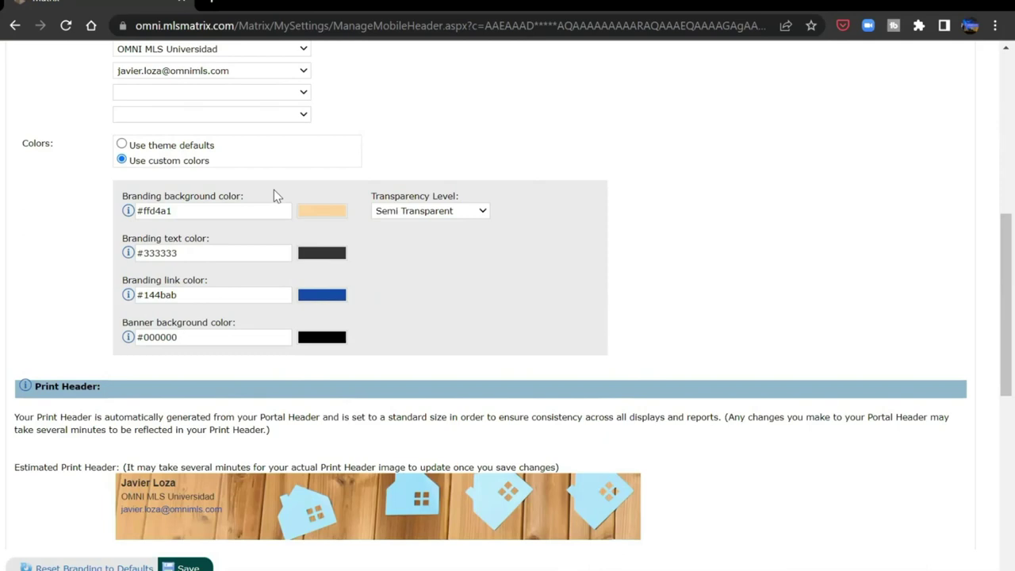
{"action": "left_click", "coordinate": [121, 145]}
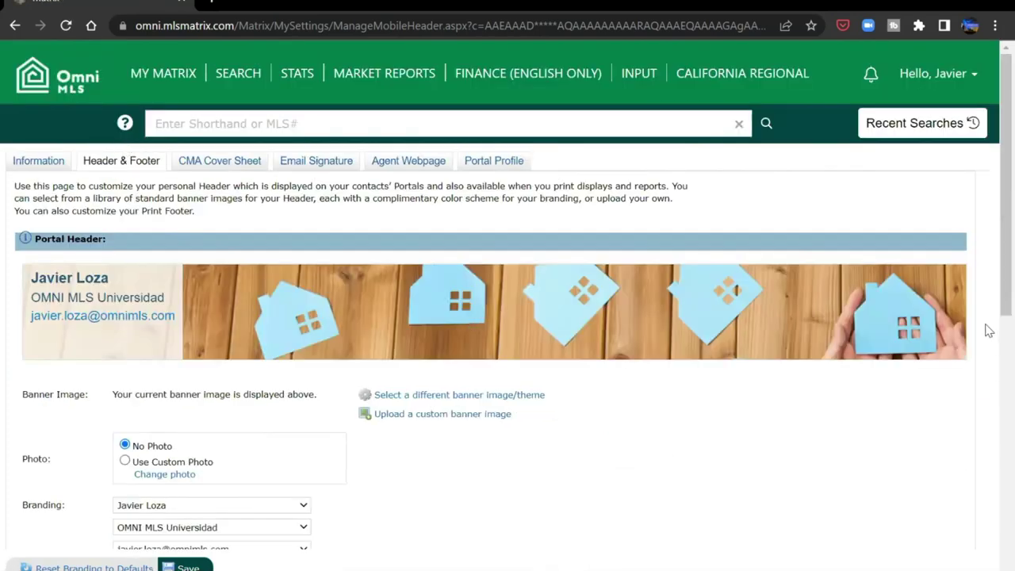
{"action": "scroll", "coordinate": [989, 378], "scroll_direction": "down", "scroll_amount": 4}
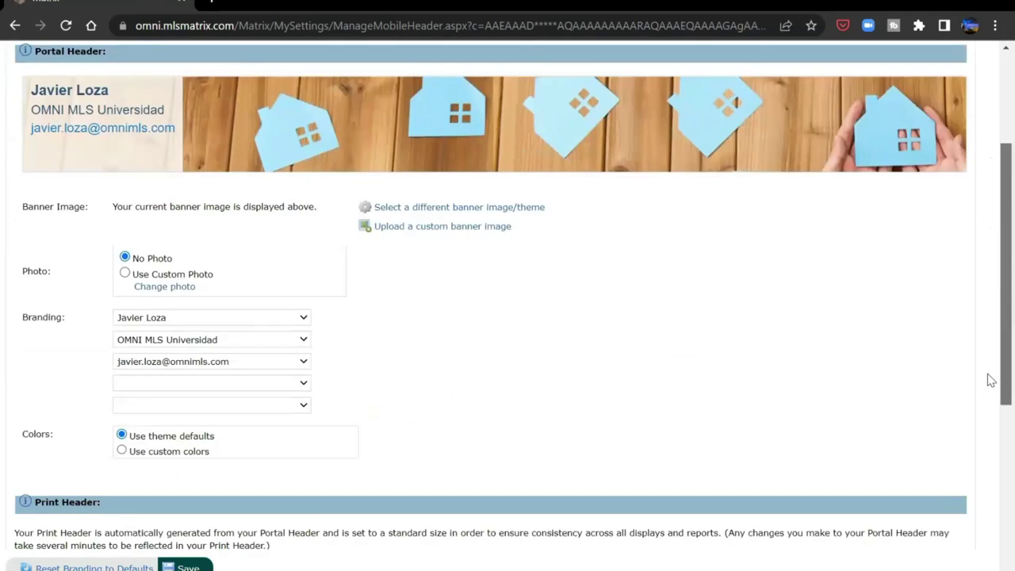
{"action": "scroll", "coordinate": [989, 378], "scroll_direction": "down", "scroll_amount": 3}
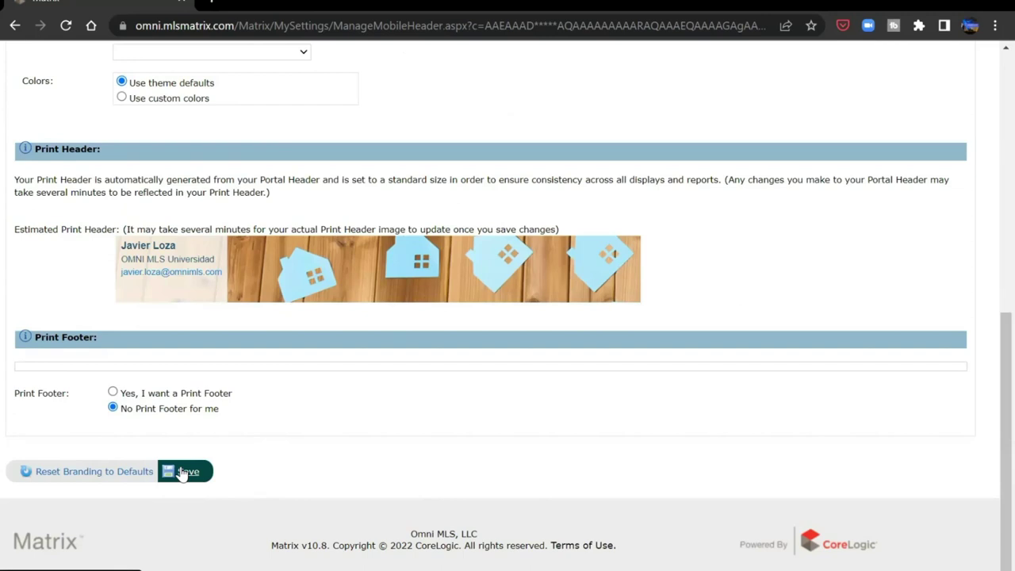
- Turn on the print footer with Cell as the third item and the e-mail as the fourth, and save
{"action": "left_click", "coordinate": [113, 392]}
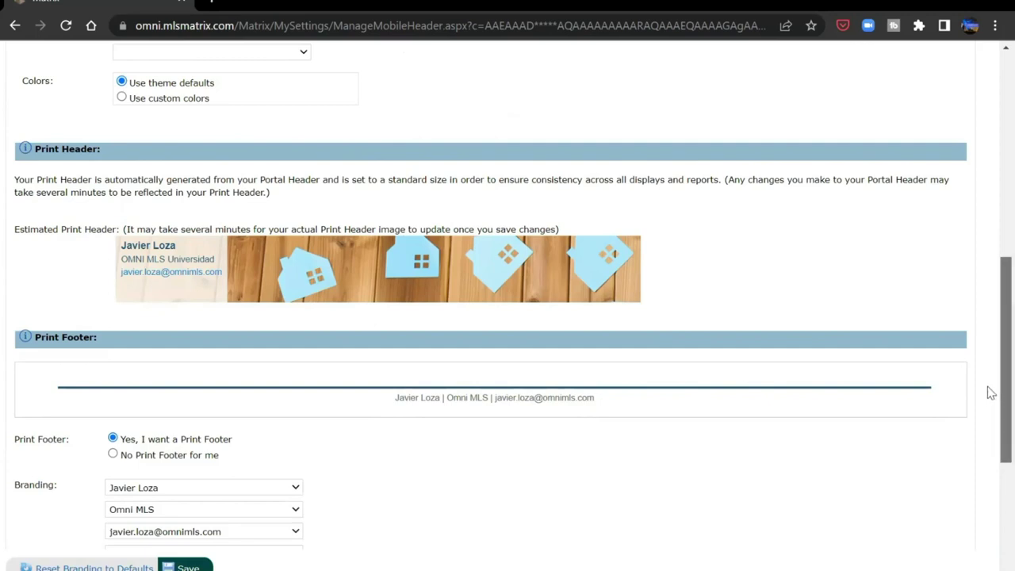
{"action": "left_click_drag", "start_coordinate": [990, 392], "coordinate": [990, 484]}
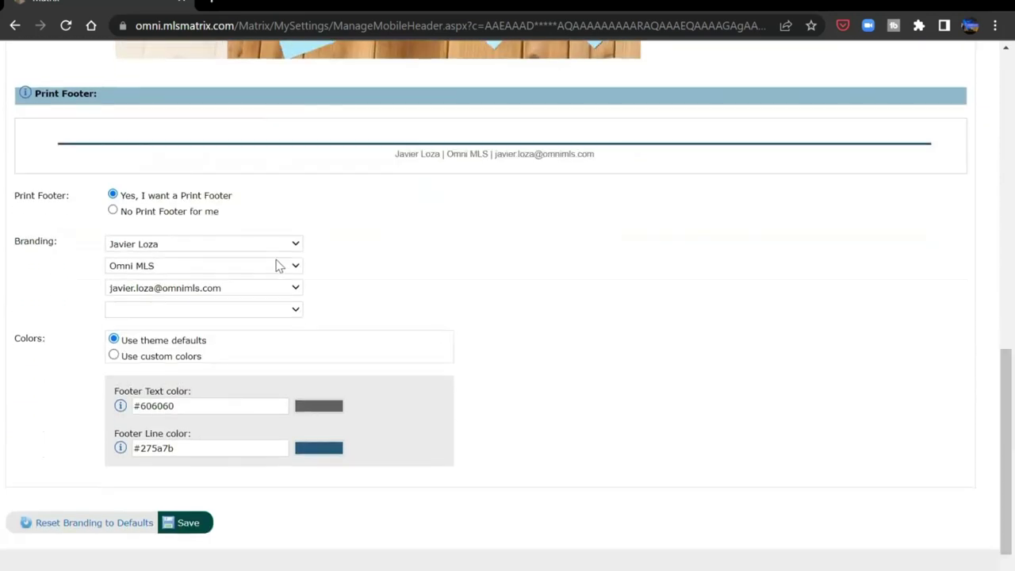
{"action": "left_click", "coordinate": [293, 290]}
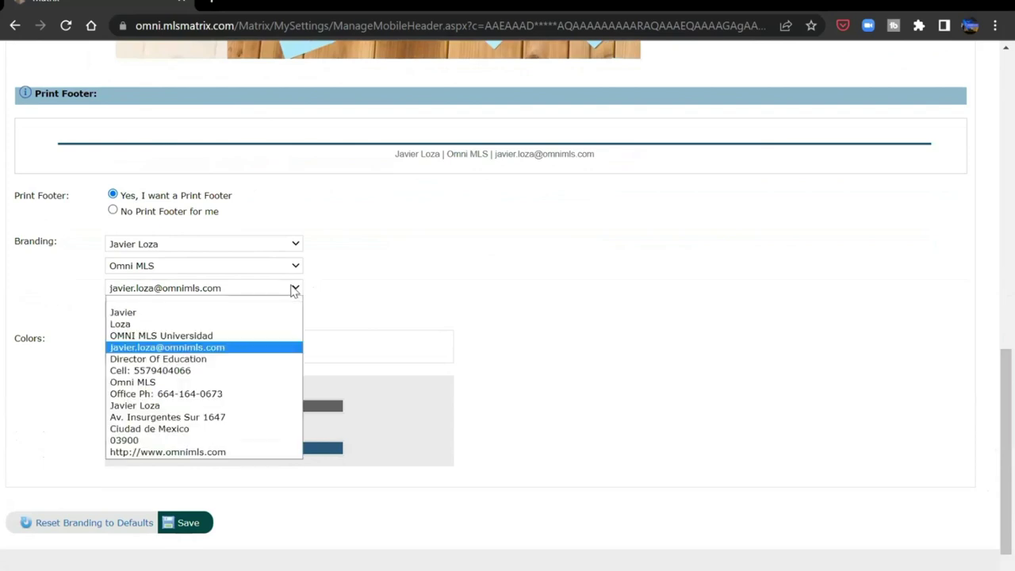
{"action": "left_click", "coordinate": [269, 370]}
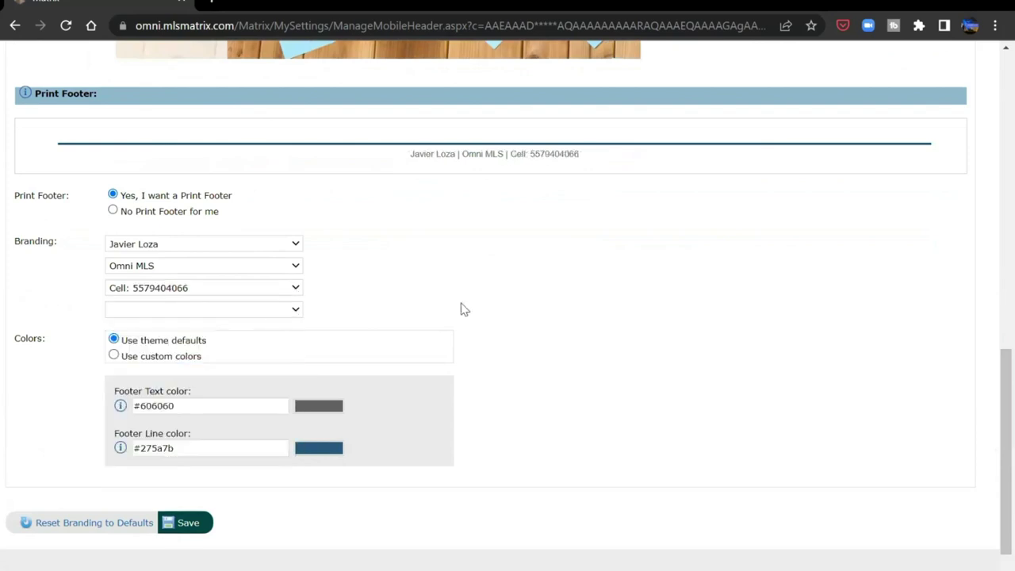
{"action": "left_click", "coordinate": [292, 313]}
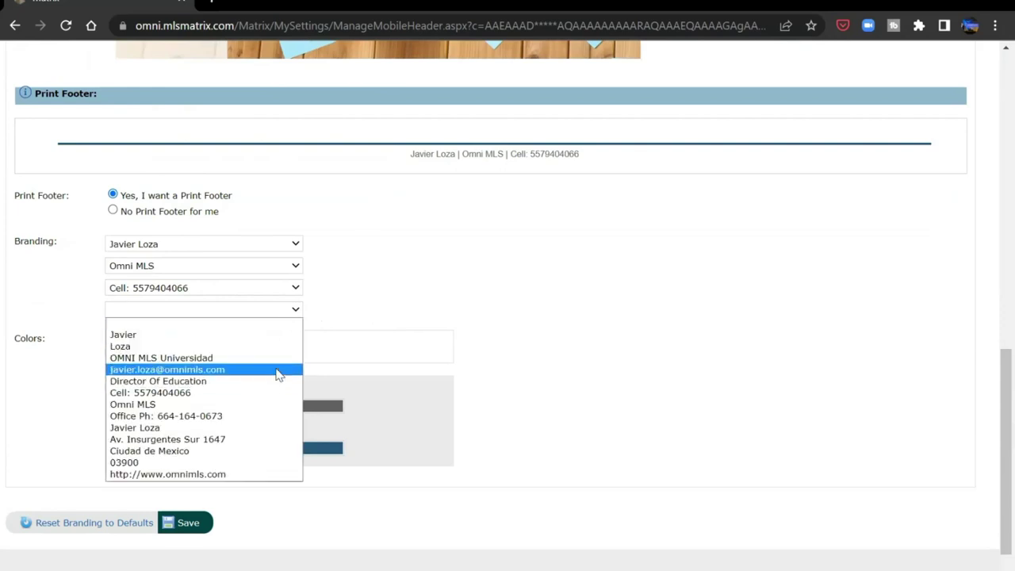
{"action": "left_click", "coordinate": [278, 370]}
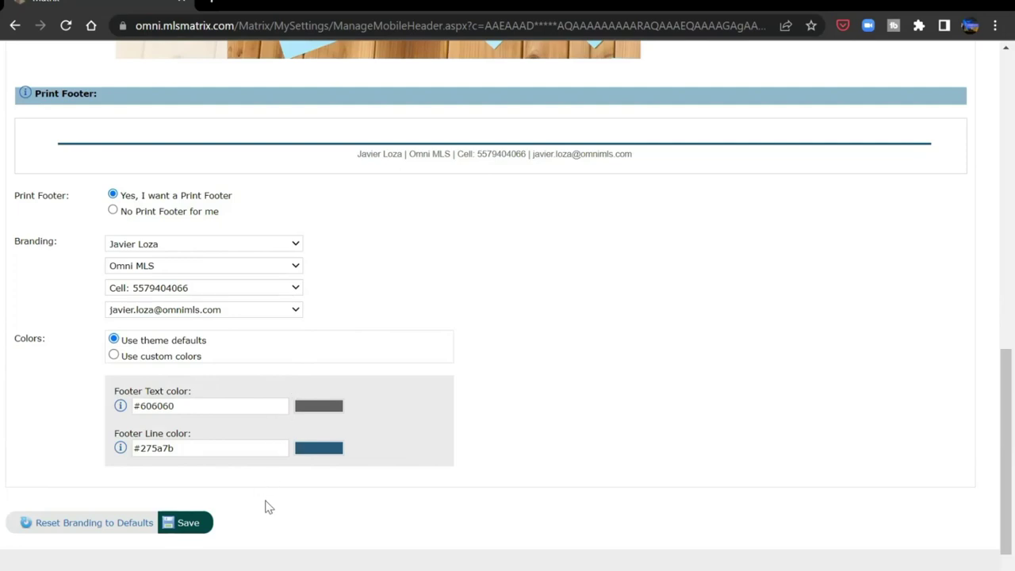
{"action": "left_click", "coordinate": [190, 524]}
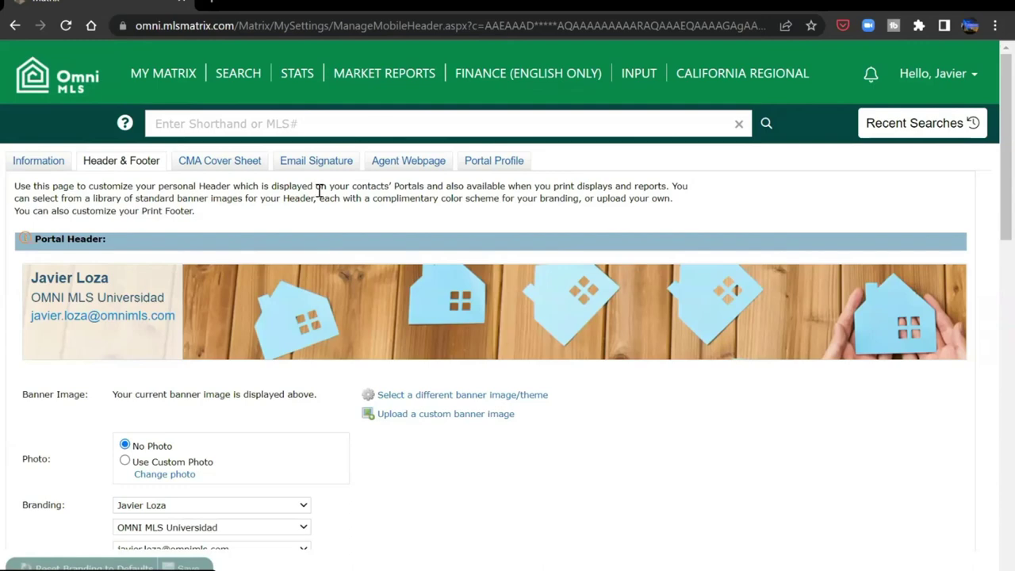
- Switch to the CMA Cover Sheet tab in My Settings
{"action": "left_click", "coordinate": [232, 164]}
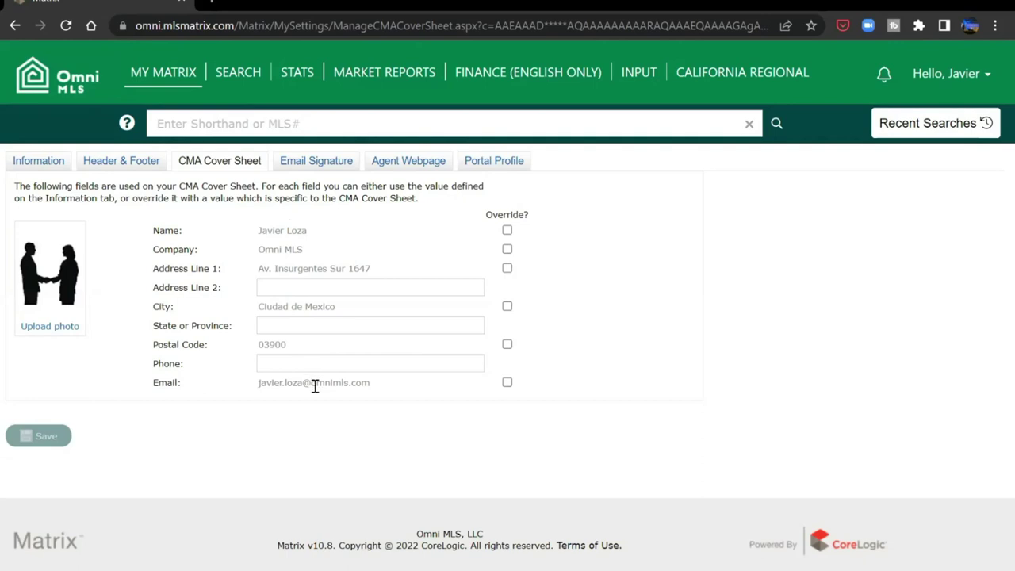
- Override the cover sheet Company with an empty value, staying on the page to save it
{"action": "left_click", "coordinate": [508, 231]}
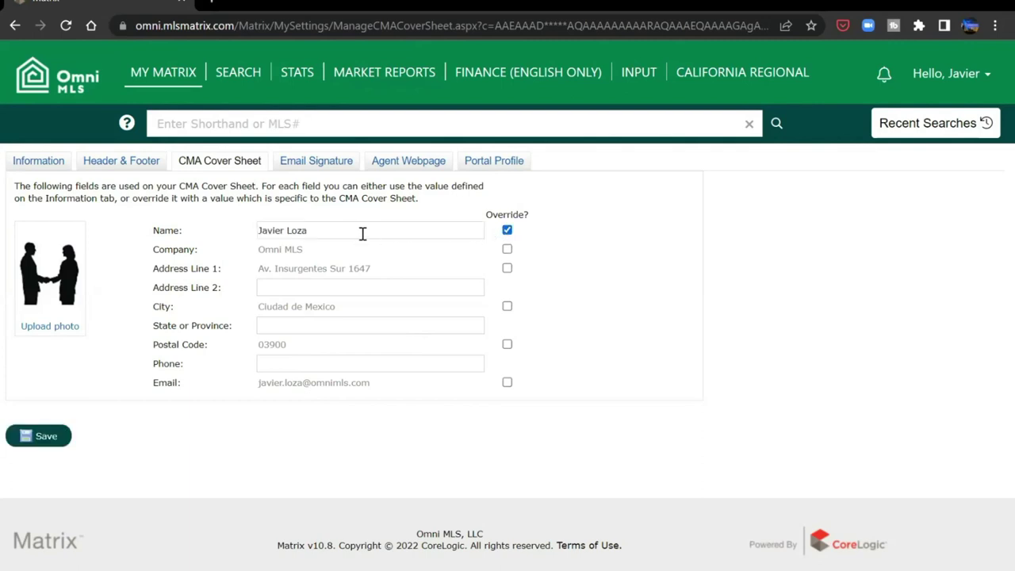
{"action": "left_click", "coordinate": [508, 231]}
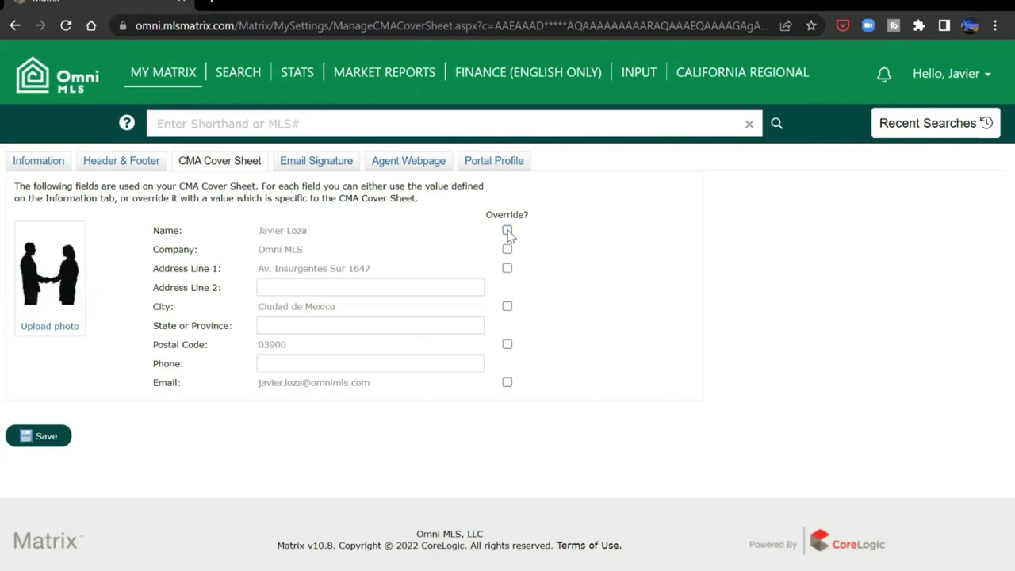
{"action": "left_click", "coordinate": [508, 249]}
{"action": "left_click_drag", "start_coordinate": [469, 249], "coordinate": [257, 248]}
{"action": "key", "text": "BackSpace"}
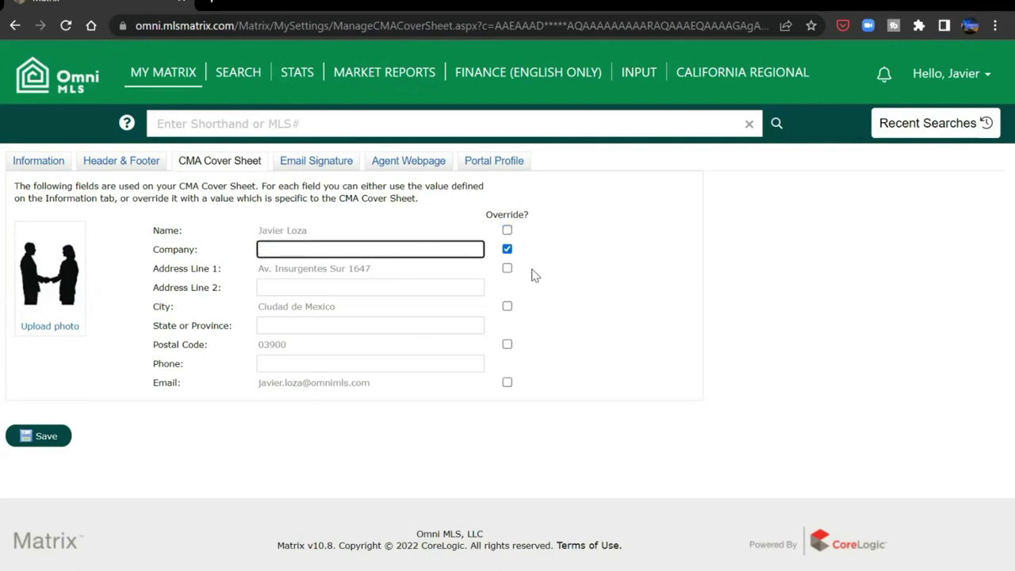
{"action": "left_click", "coordinate": [547, 275]}
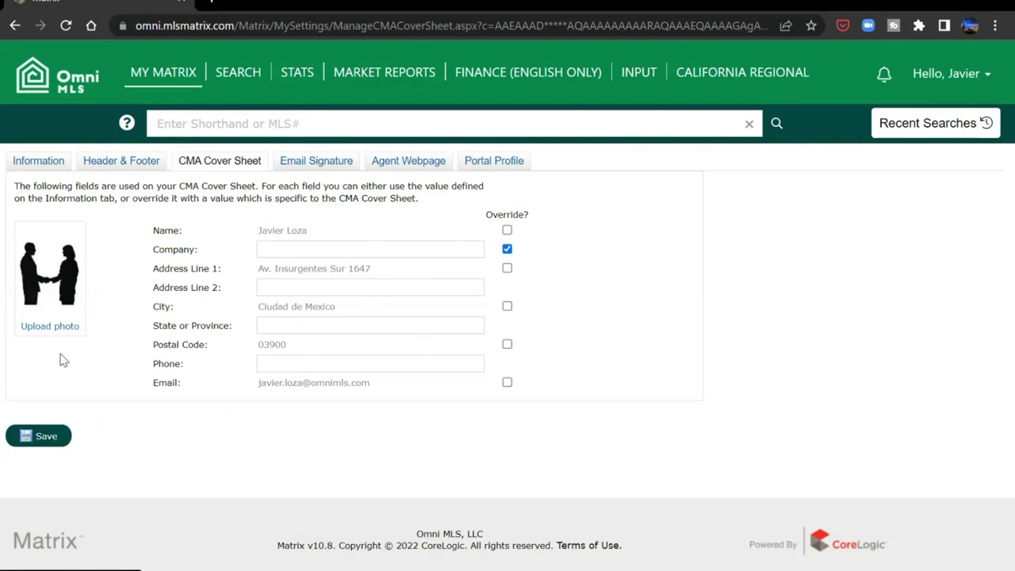
{"action": "left_click", "coordinate": [56, 329]}
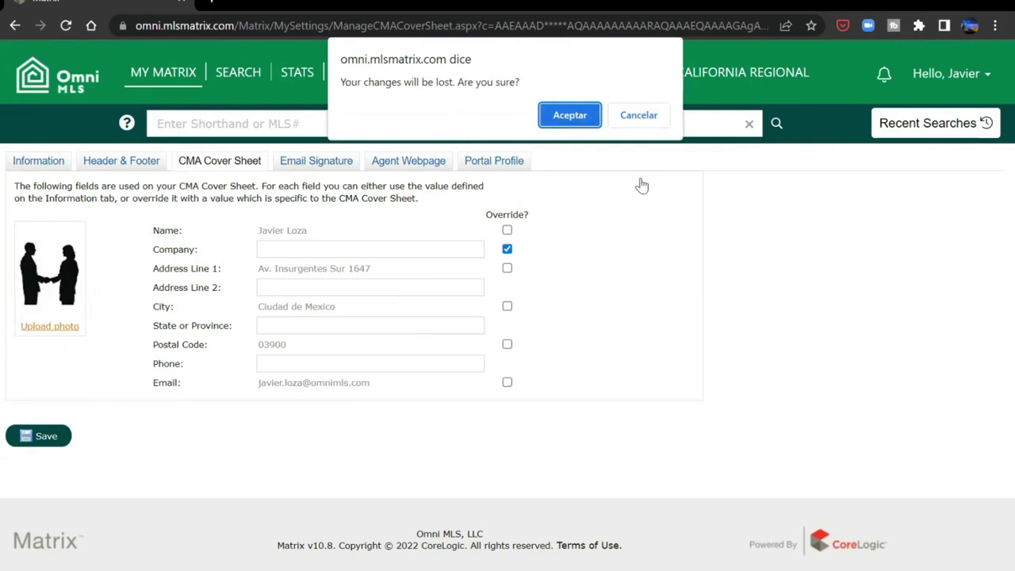
{"action": "left_click", "coordinate": [647, 127]}
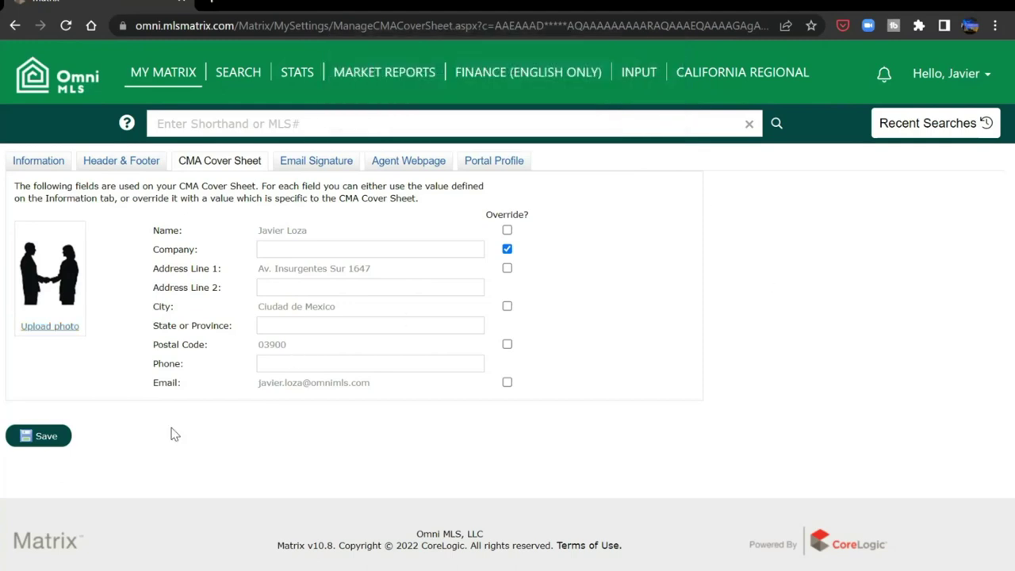
{"action": "left_click", "coordinate": [45, 441]}
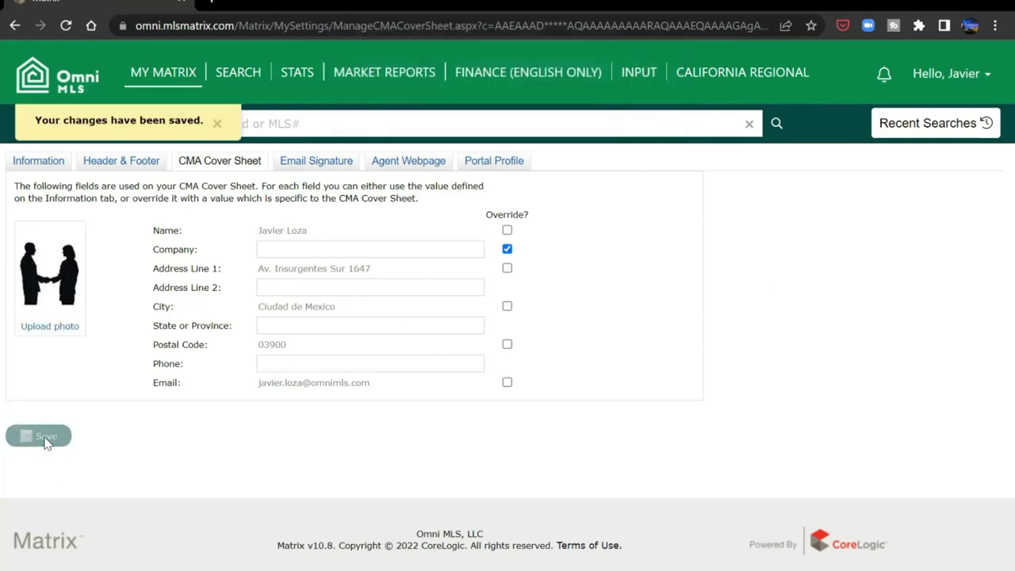
- Upload the agent's portrait JPG from the Desktop as the cover sheet photo and save it
{"action": "left_click", "coordinate": [66, 334]}
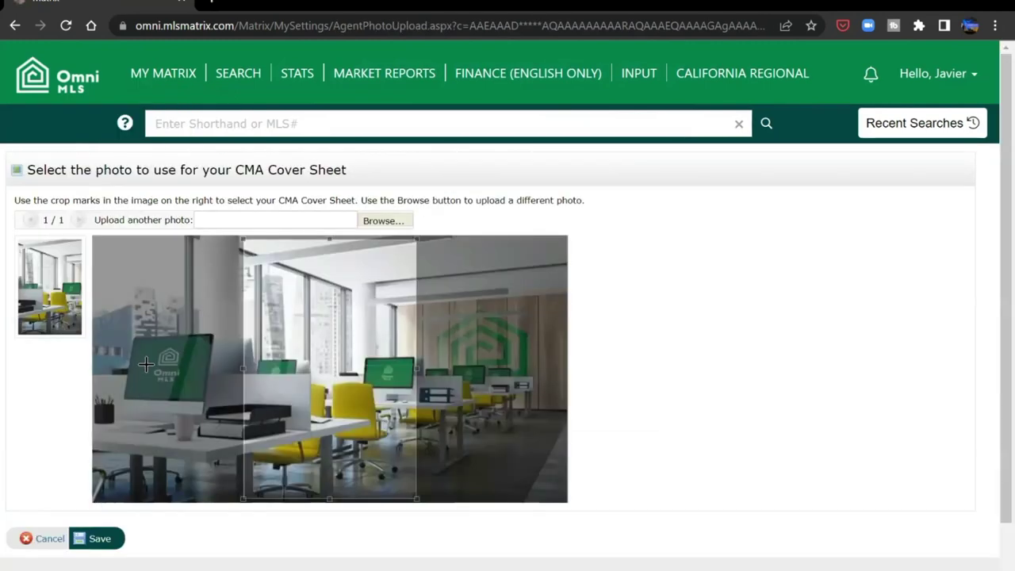
{"action": "left_click", "coordinate": [392, 222]}
{"action": "left_click", "coordinate": [77, 106]}
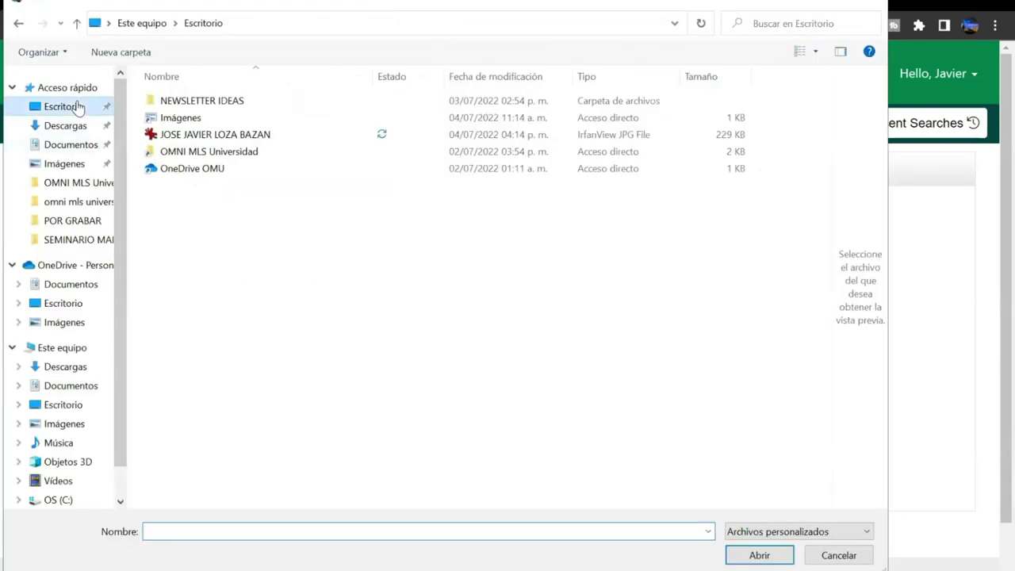
{"action": "double_click", "coordinate": [232, 139]}
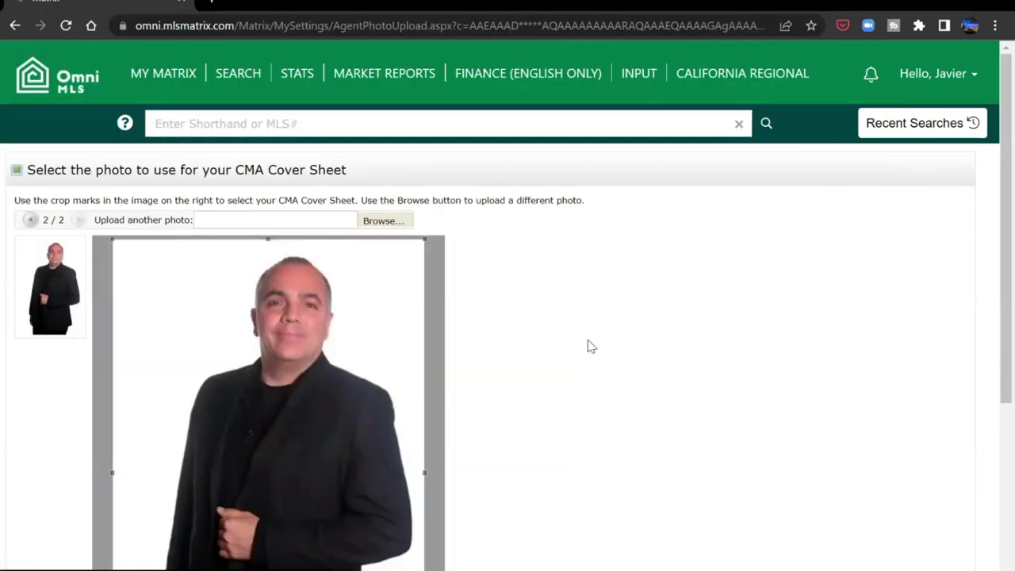
{"action": "left_click_drag", "start_coordinate": [991, 269], "coordinate": [988, 451]}
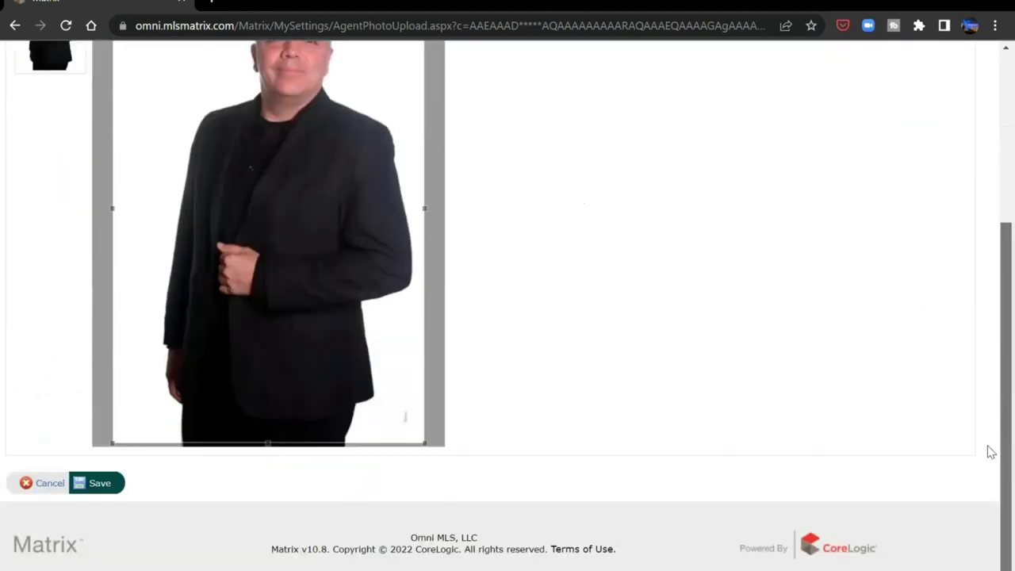
{"action": "left_click", "coordinate": [100, 479]}
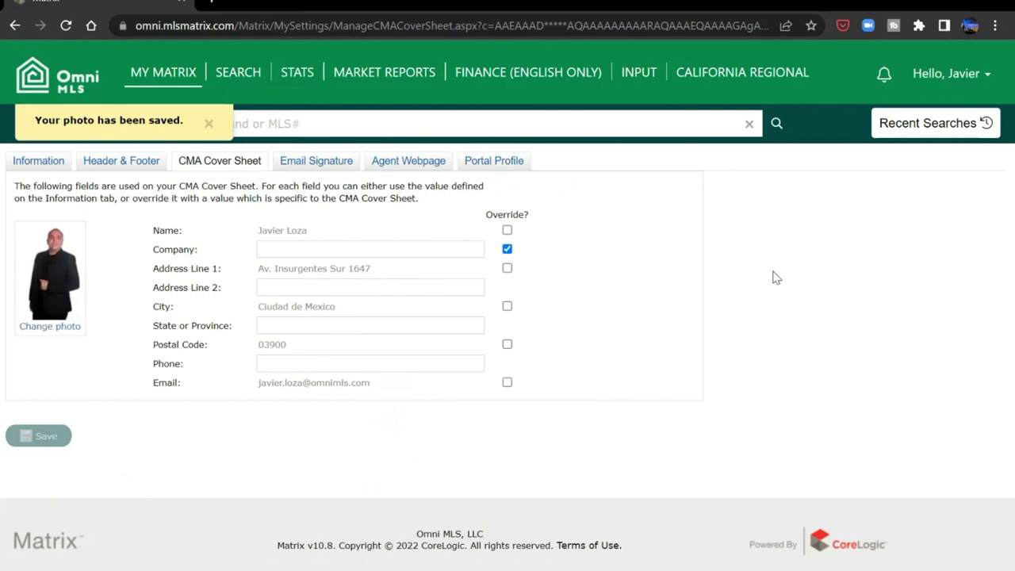
{"action": "left_click", "coordinate": [67, 334]}
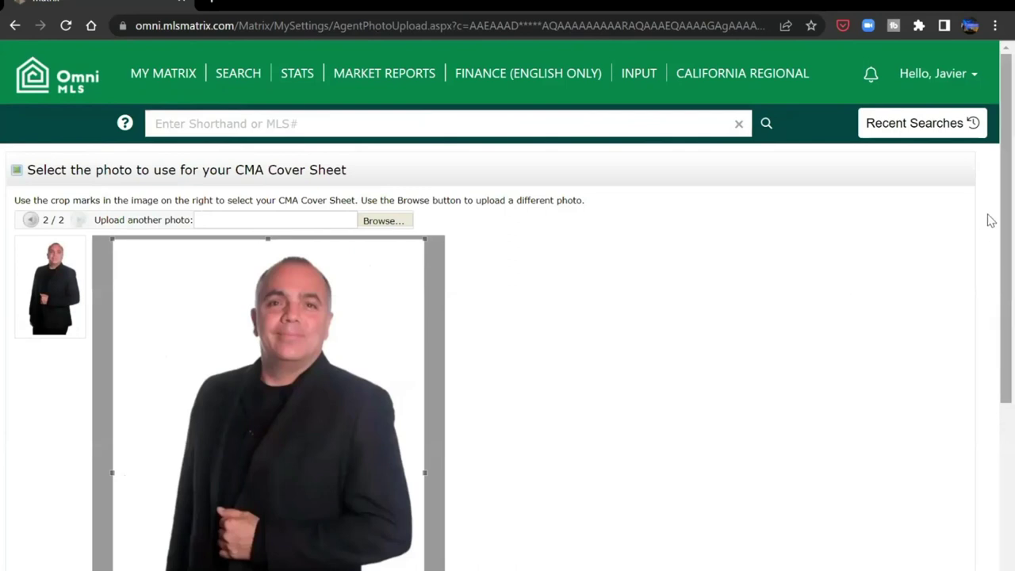
- Resize and reposition the crop box around the agent's head and shoulders, then save the photo
{"action": "scroll", "coordinate": [991, 238], "scroll_direction": "down", "scroll_amount": 3}
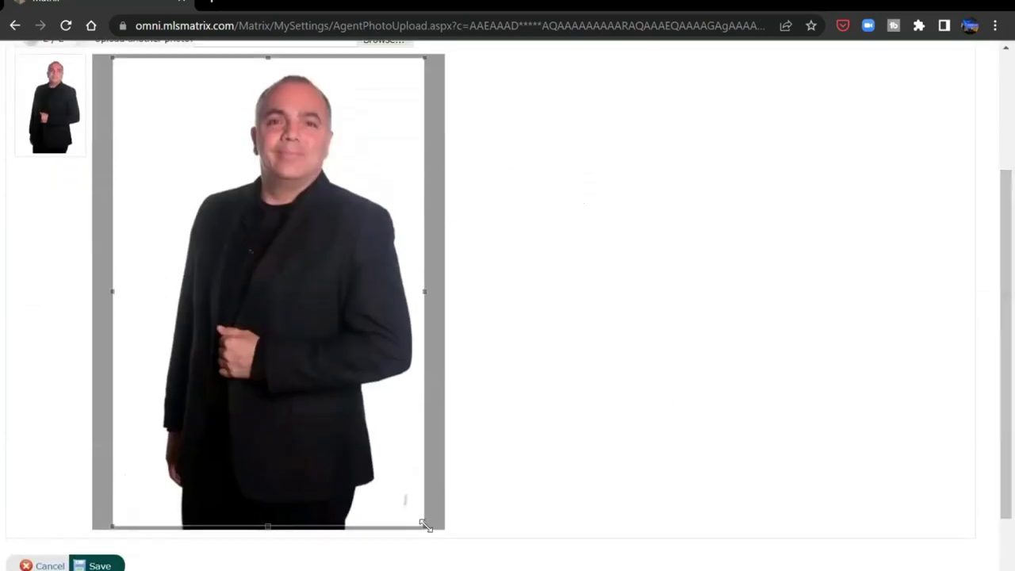
{"action": "left_click_drag", "start_coordinate": [432, 269], "coordinate": [151, 264]}
{"action": "left_click_drag", "start_coordinate": [142, 133], "coordinate": [249, 129]}
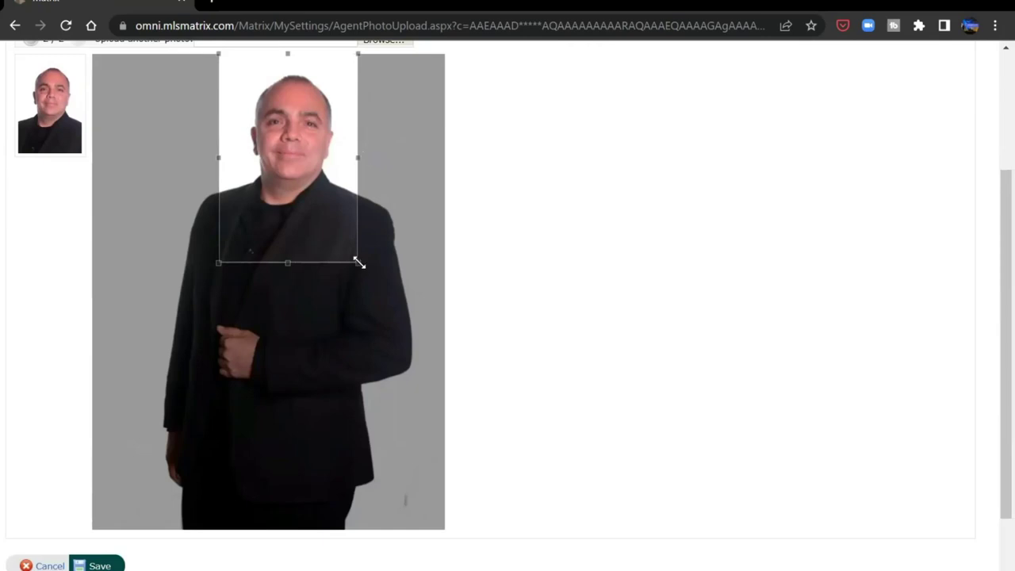
{"action": "left_click_drag", "start_coordinate": [359, 262], "coordinate": [396, 324]}
{"action": "left_click_drag", "start_coordinate": [340, 268], "coordinate": [314, 268]}
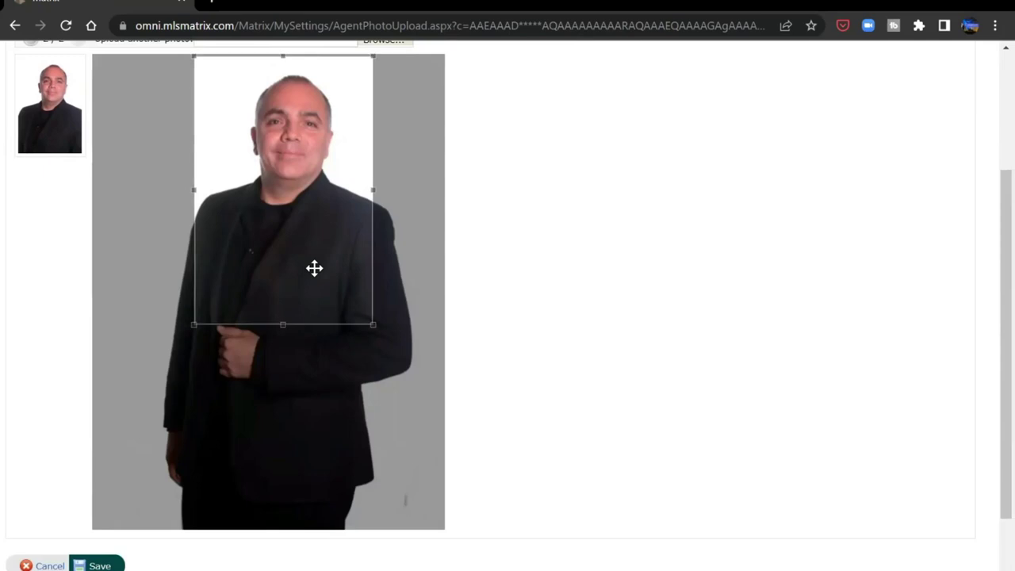
{"action": "left_click", "coordinate": [99, 565]}
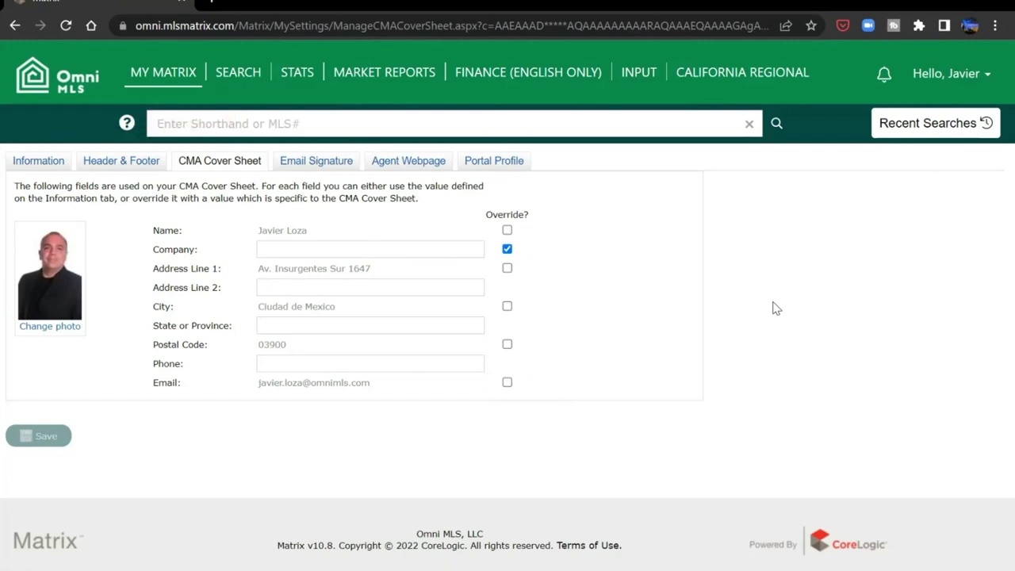
{"action": "left_click", "coordinate": [317, 162]}
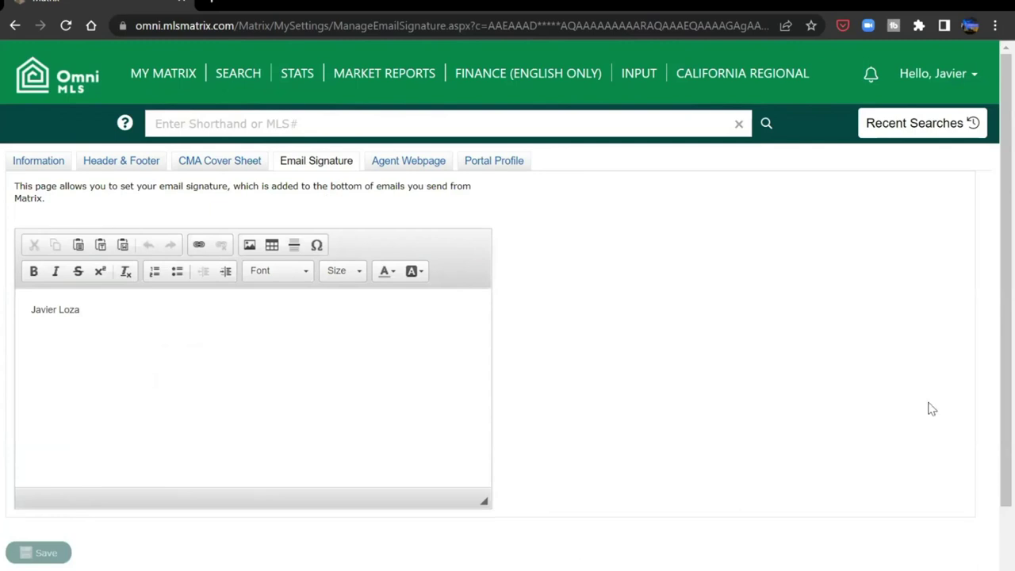
- Erase all existing email signature text, leaving the editor empty
{"action": "key", "text": "ctrl+a"}
{"action": "key", "text": "BackSpace"}
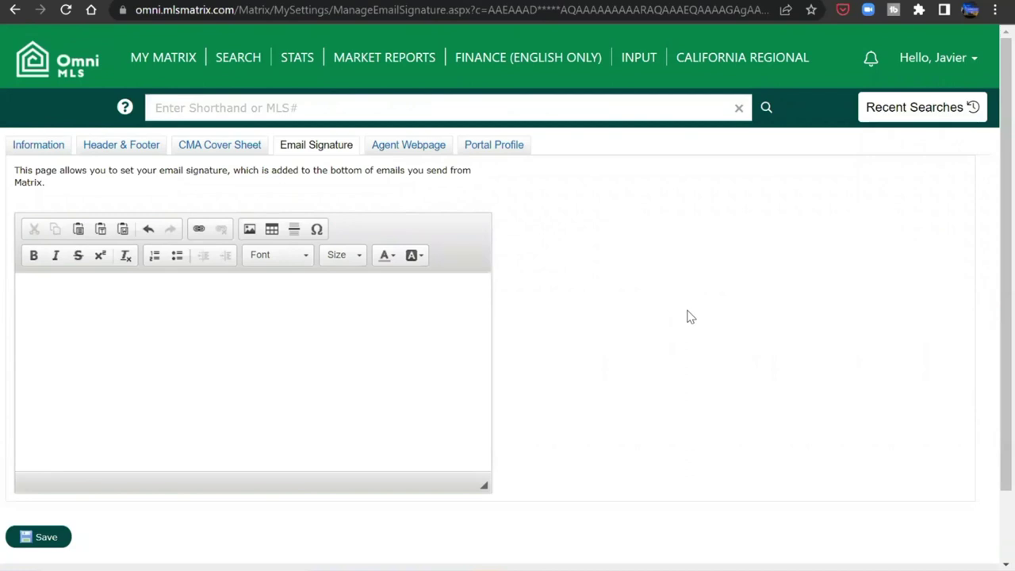
{"action": "left_click", "coordinate": [421, 305]}
- Paste the five-line signature and make the name bold, size 14, in Pumpkin orange
{"action": "key", "text": "ctrl+v"}
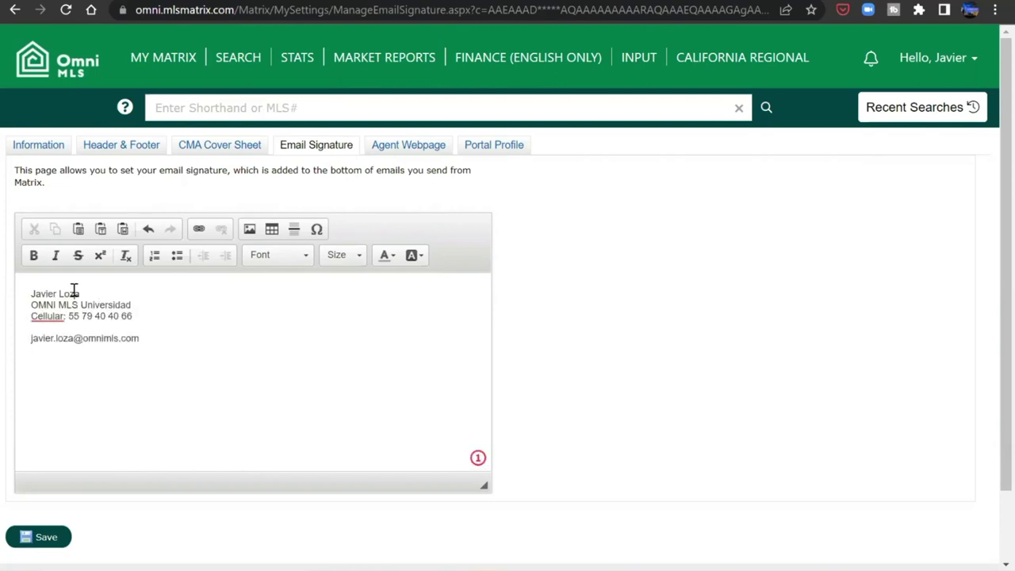
{"action": "triple_click", "coordinate": [74, 293]}
{"action": "left_click", "coordinate": [33, 254]}
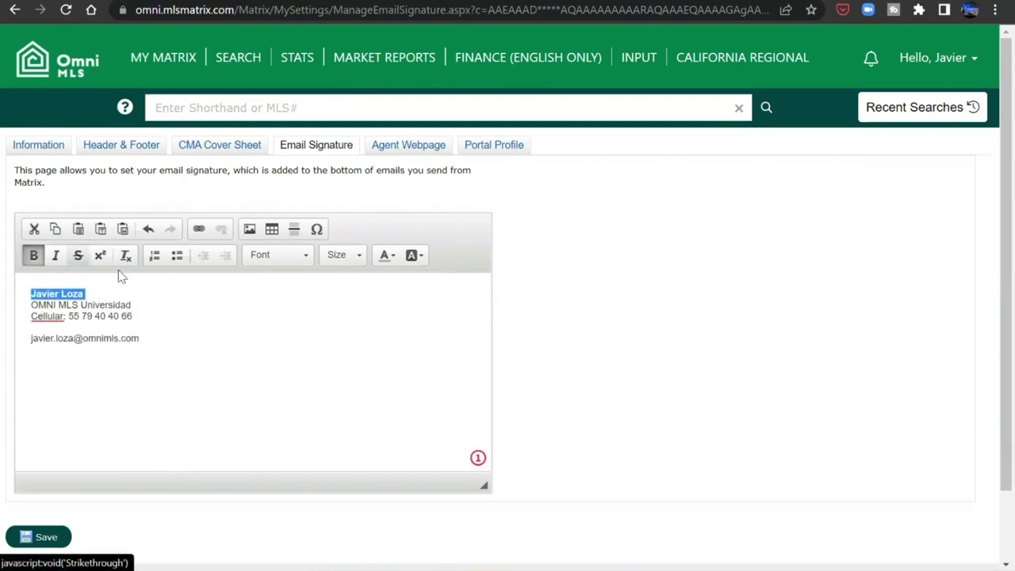
{"action": "left_click", "coordinate": [277, 254]}
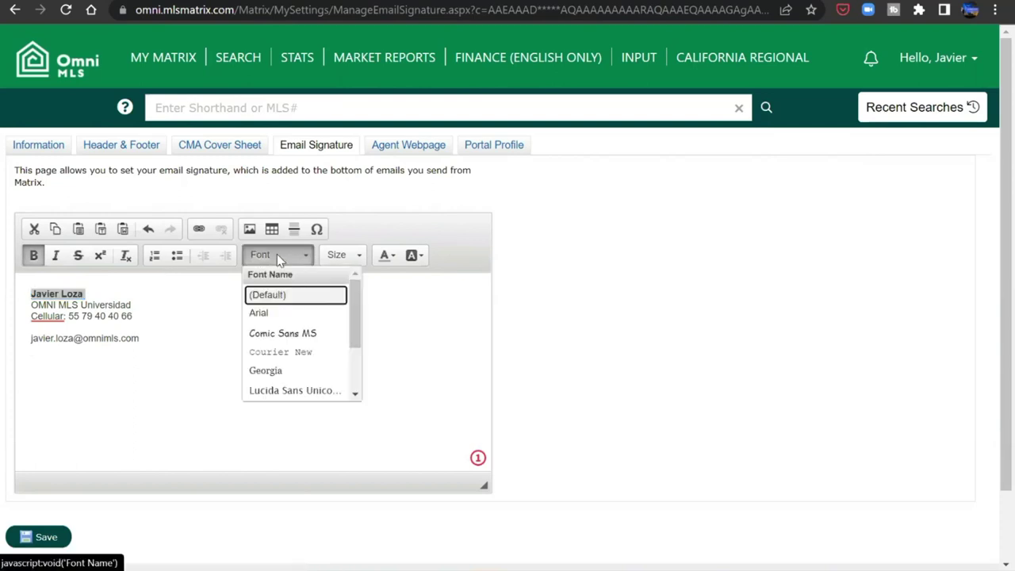
{"action": "left_click", "coordinate": [340, 254]}
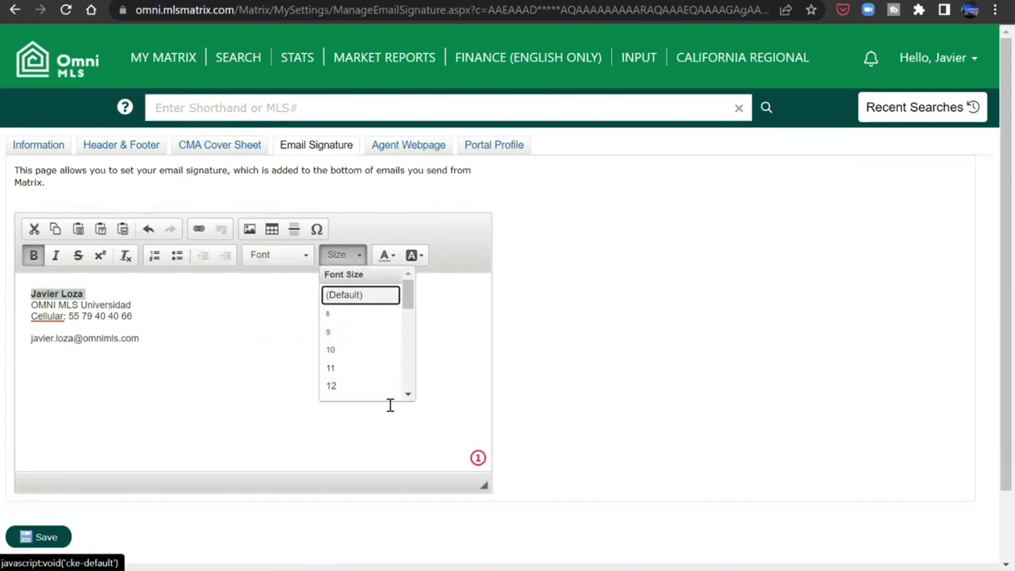
{"action": "left_click", "coordinate": [409, 393]}
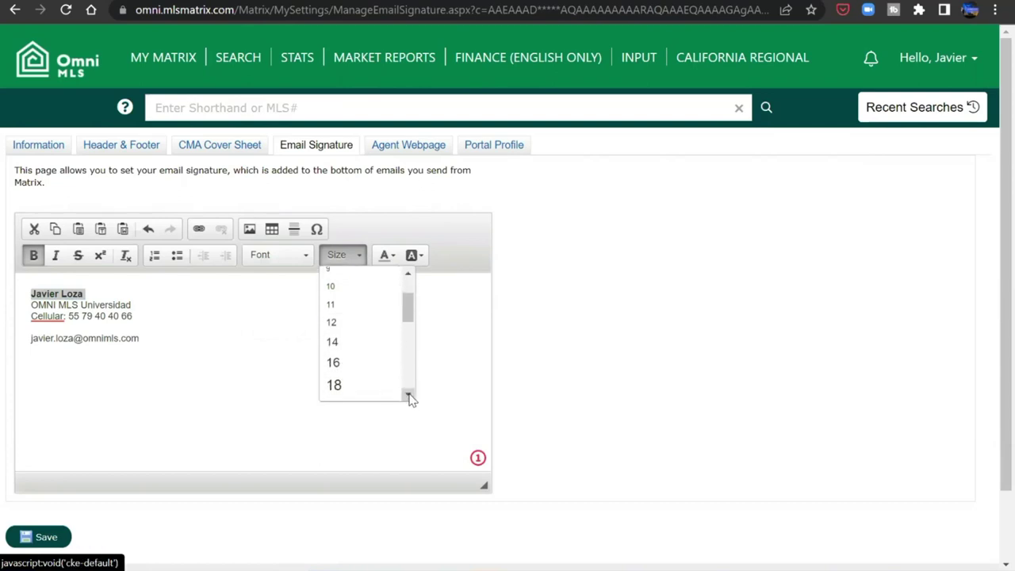
{"action": "left_click", "coordinate": [371, 343]}
{"action": "left_click", "coordinate": [220, 294]}
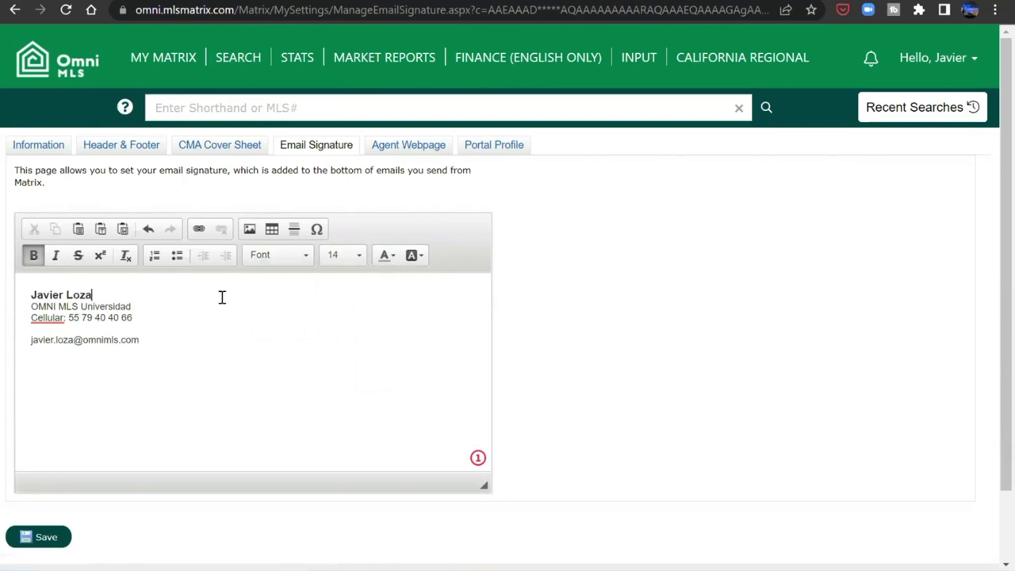
{"action": "triple_click", "coordinate": [79, 295]}
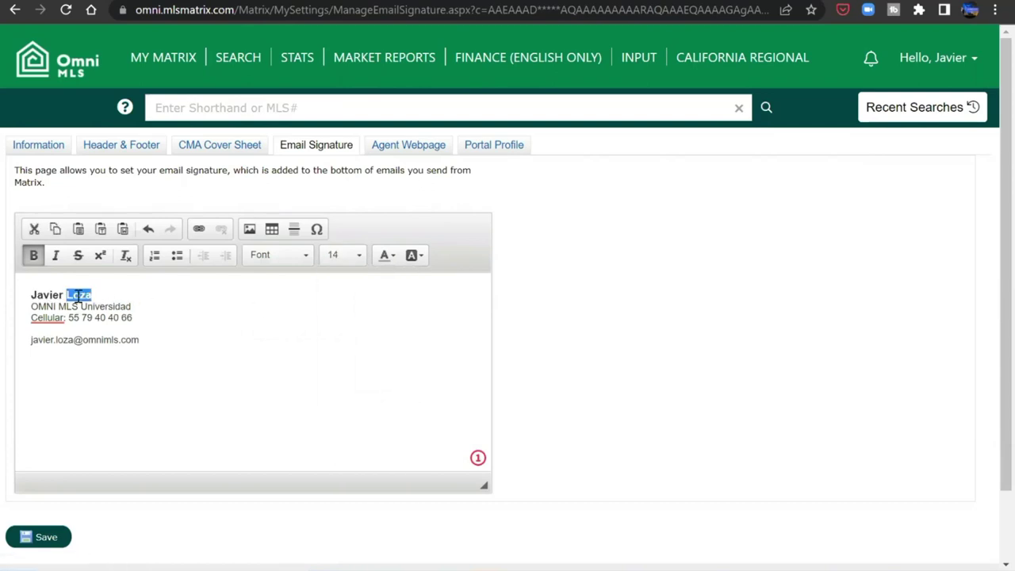
{"action": "left_click", "coordinate": [393, 256]}
{"action": "left_click", "coordinate": [383, 332]}
{"action": "left_click", "coordinate": [175, 324]}
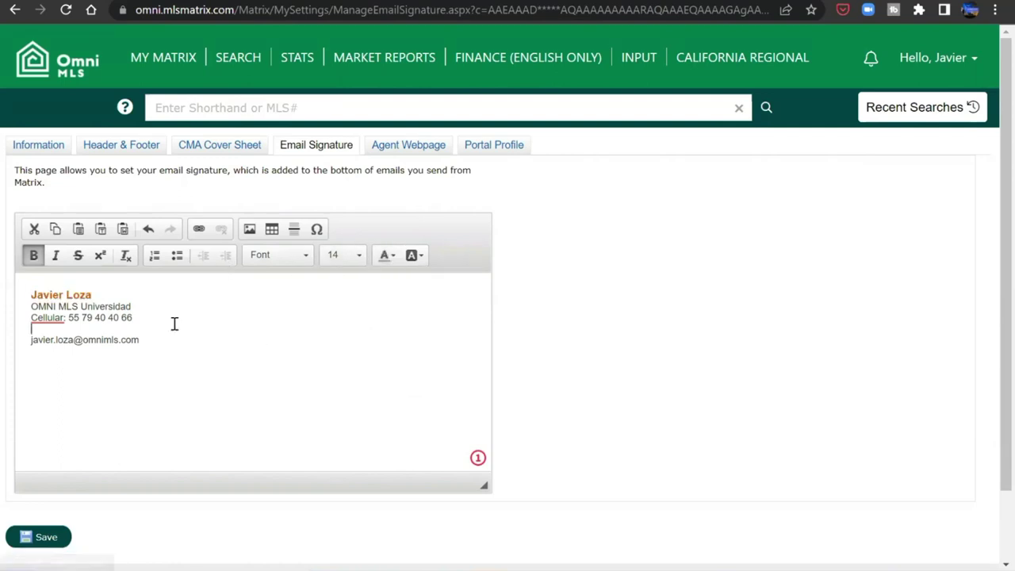
- Set the OMNI MLS Universidad office line to Comic Sans MS
{"action": "triple_click", "coordinate": [119, 309]}
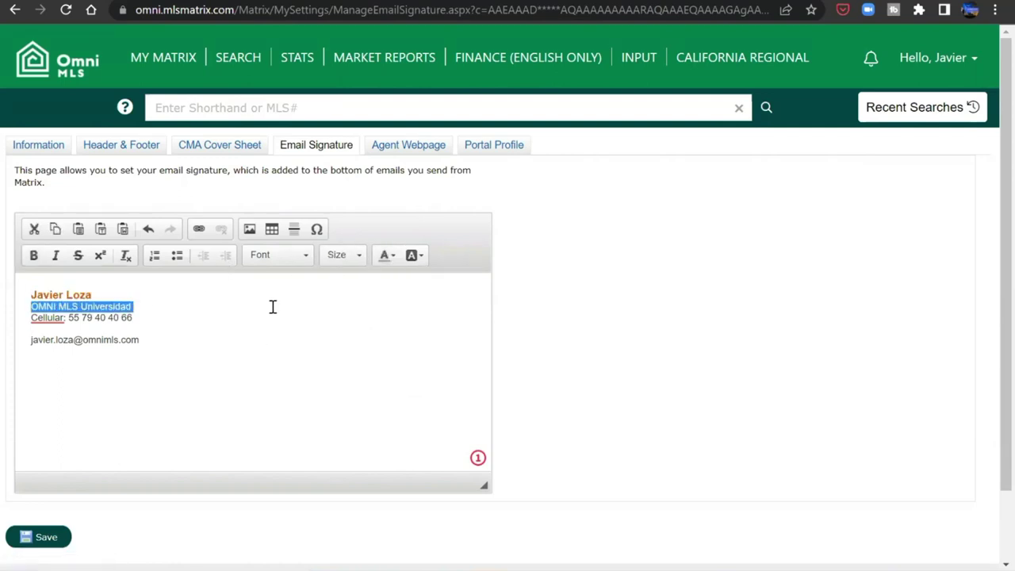
{"action": "left_click", "coordinate": [299, 257]}
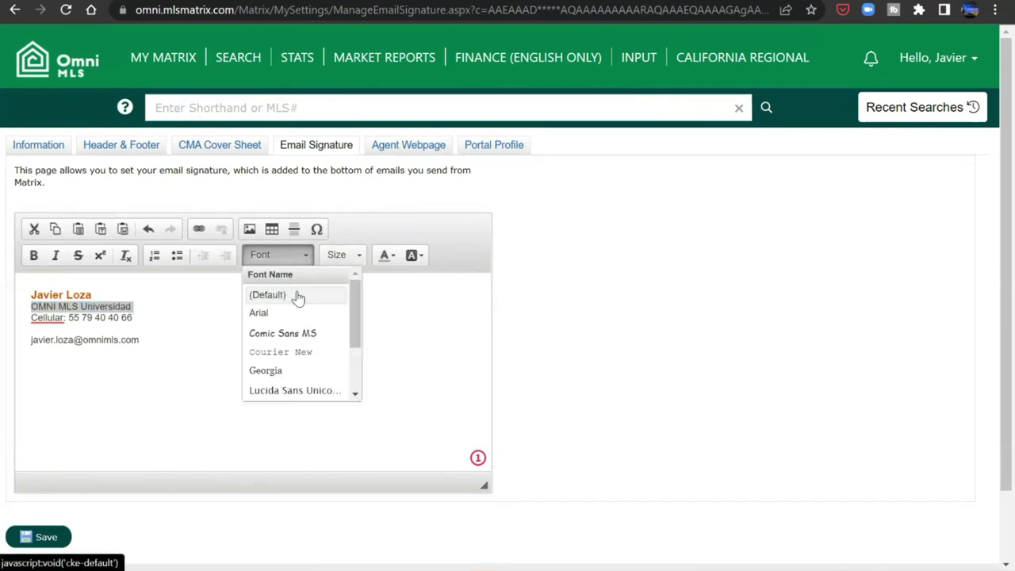
{"action": "left_click", "coordinate": [296, 333]}
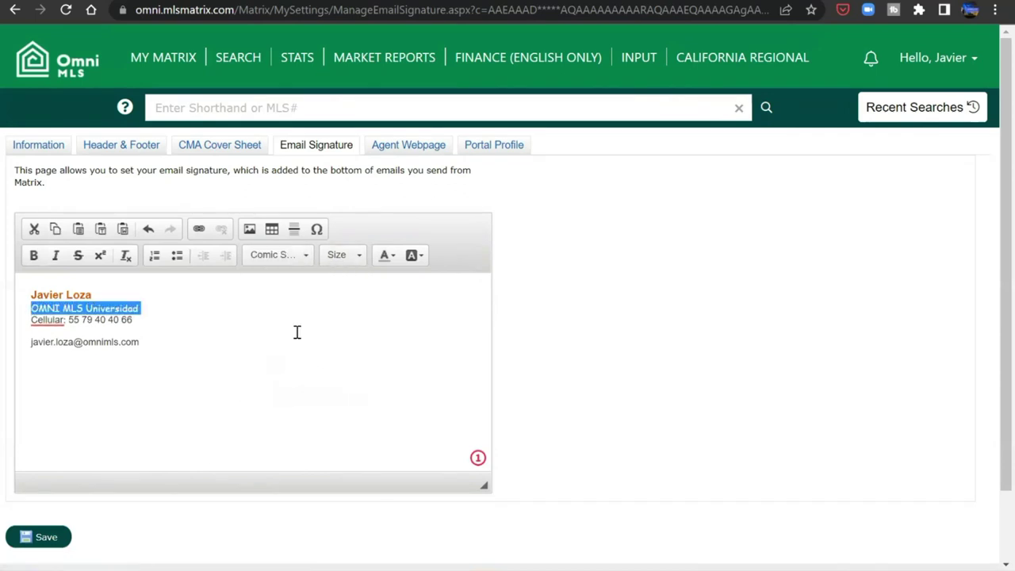
{"action": "left_click", "coordinate": [294, 330]}
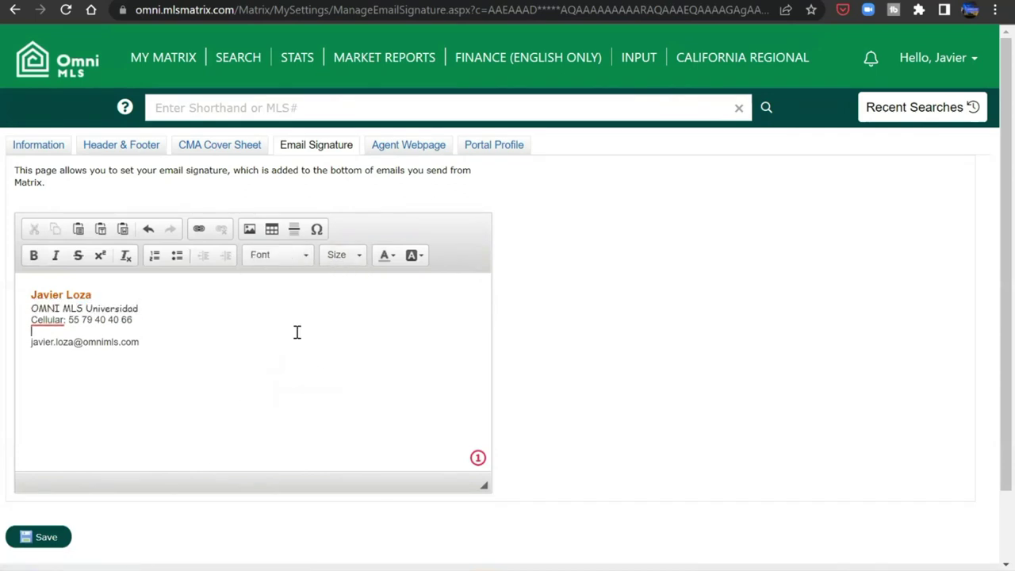
- Format the e-mail line as Arial, size 12
{"action": "triple_click", "coordinate": [130, 341]}
{"action": "left_click", "coordinate": [148, 344]}
{"action": "triple_click", "coordinate": [130, 342]}
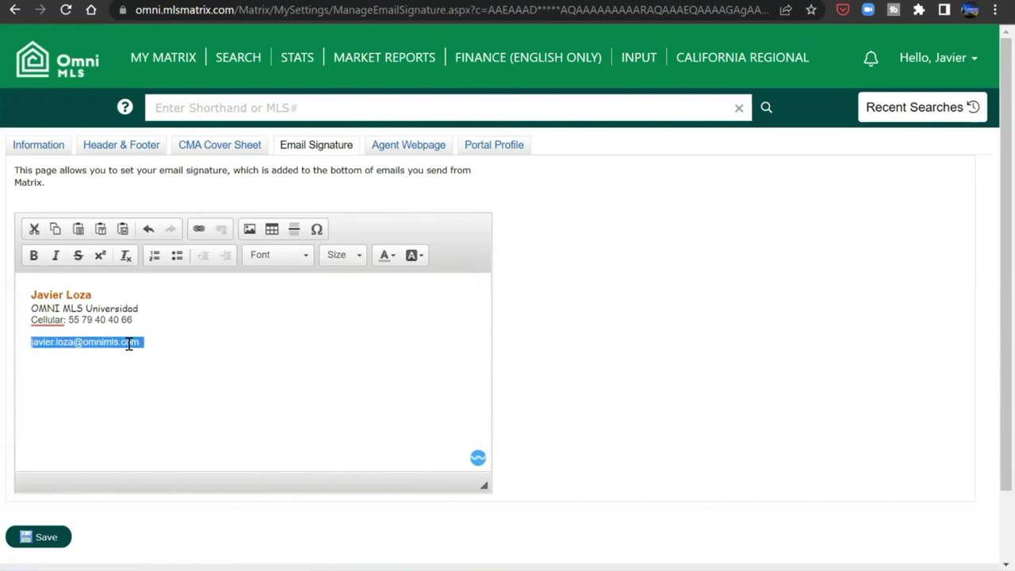
{"action": "left_click", "coordinate": [302, 258]}
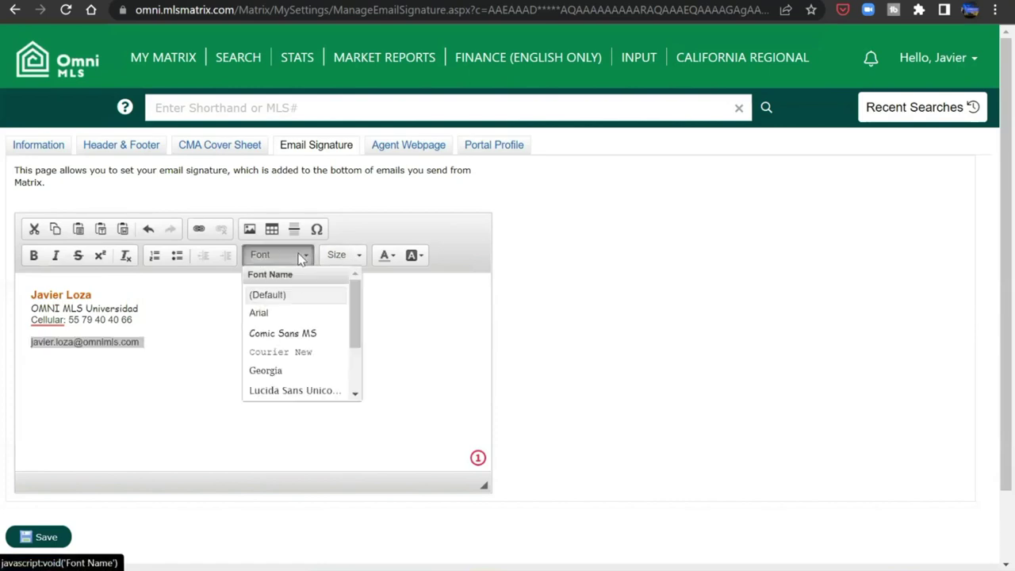
{"action": "left_click", "coordinate": [292, 314]}
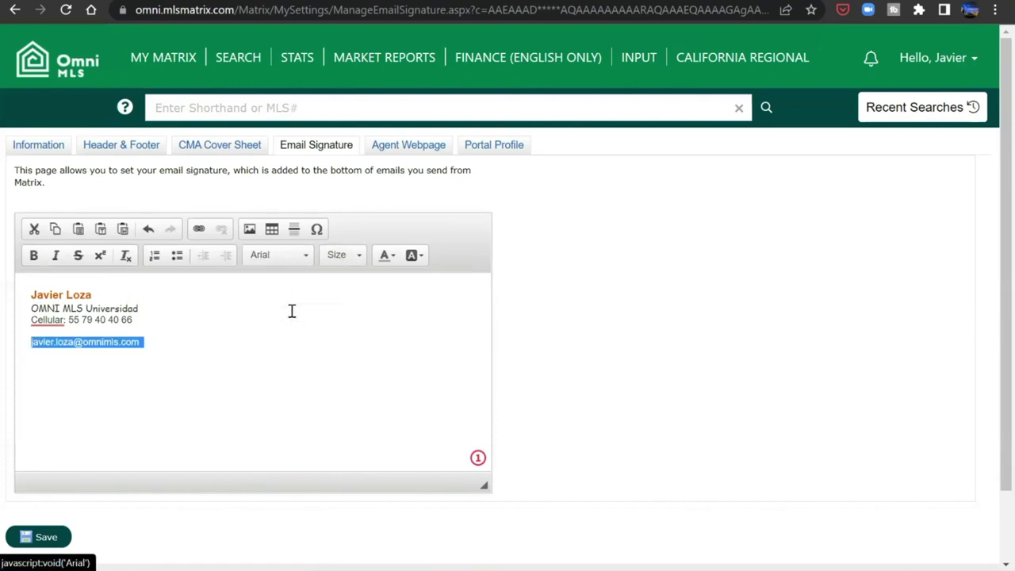
{"action": "left_click", "coordinate": [339, 256]}
{"action": "left_click", "coordinate": [349, 385]}
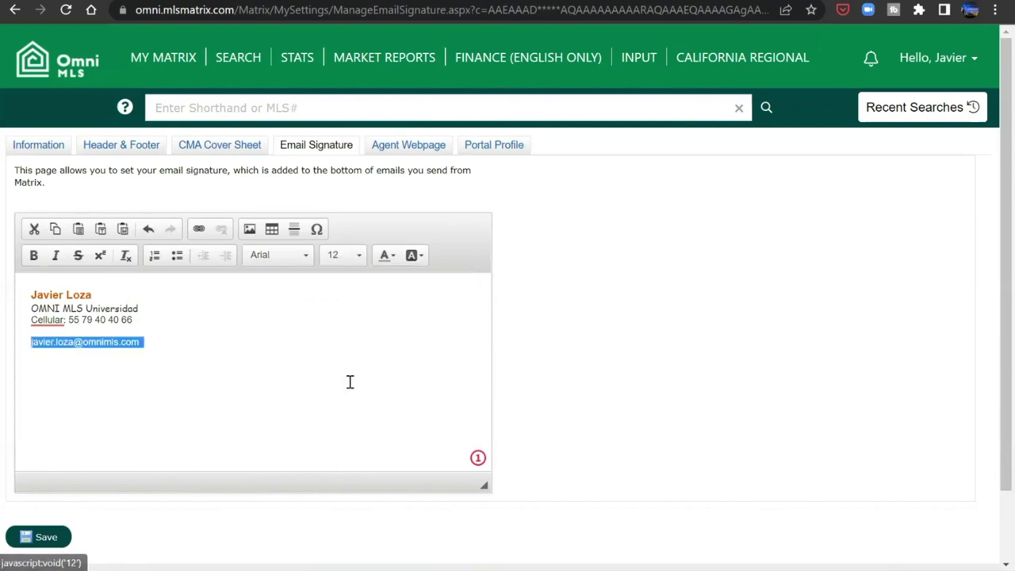
{"action": "left_click", "coordinate": [349, 382]}
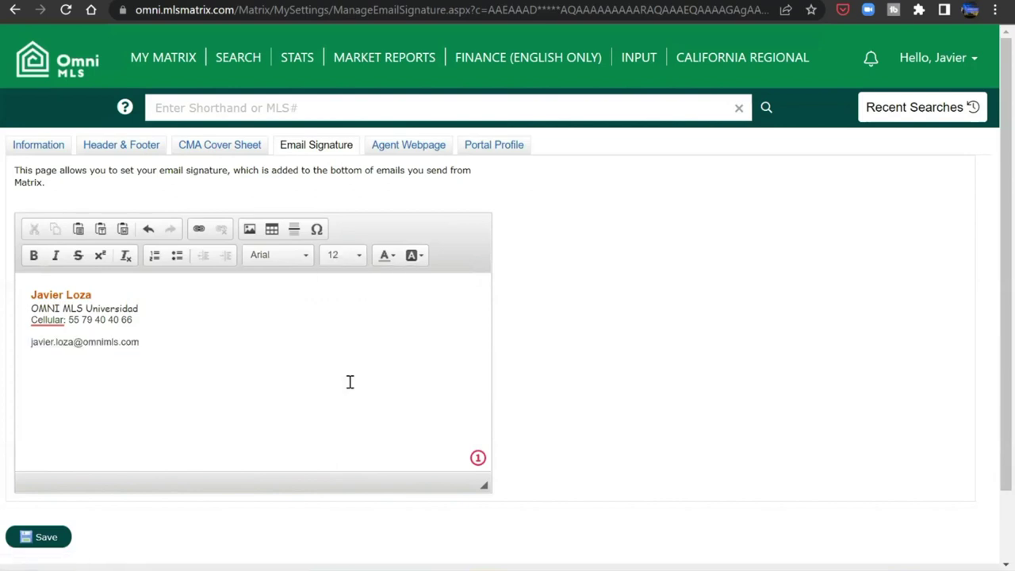
- Replace the 'Celular' label on the phone line with 'Phone/WhatsApp'
{"action": "right_click", "coordinate": [50, 318]}
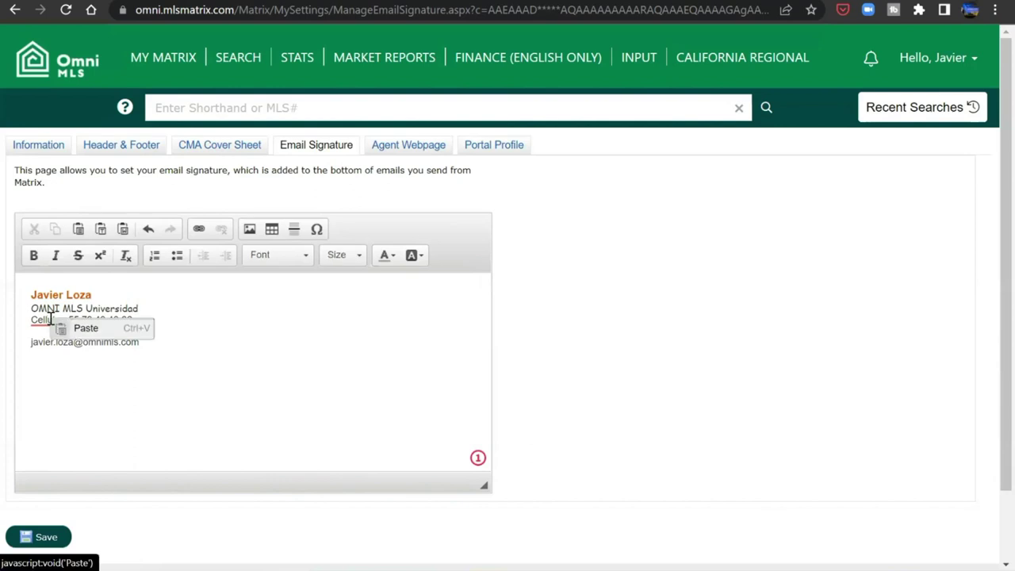
{"action": "left_click", "coordinate": [50, 319]}
{"action": "left_click", "coordinate": [65, 212]}
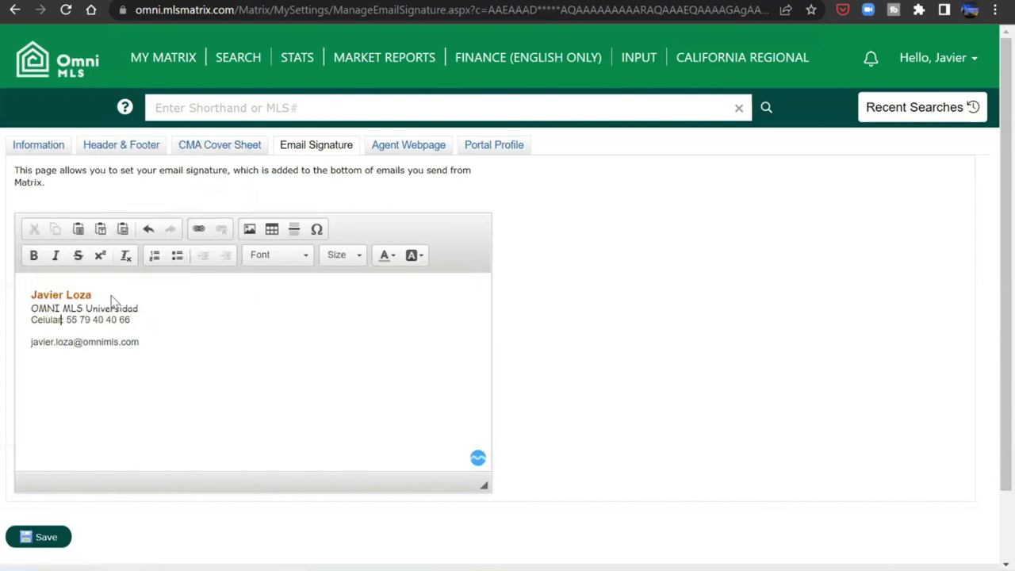
{"action": "left_click", "coordinate": [52, 318]}
{"action": "type", "text": "l"}
{"action": "left_click", "coordinate": [47, 319]}
{"action": "left_click", "coordinate": [66, 211]}
{"action": "double_click", "coordinate": [51, 320]}
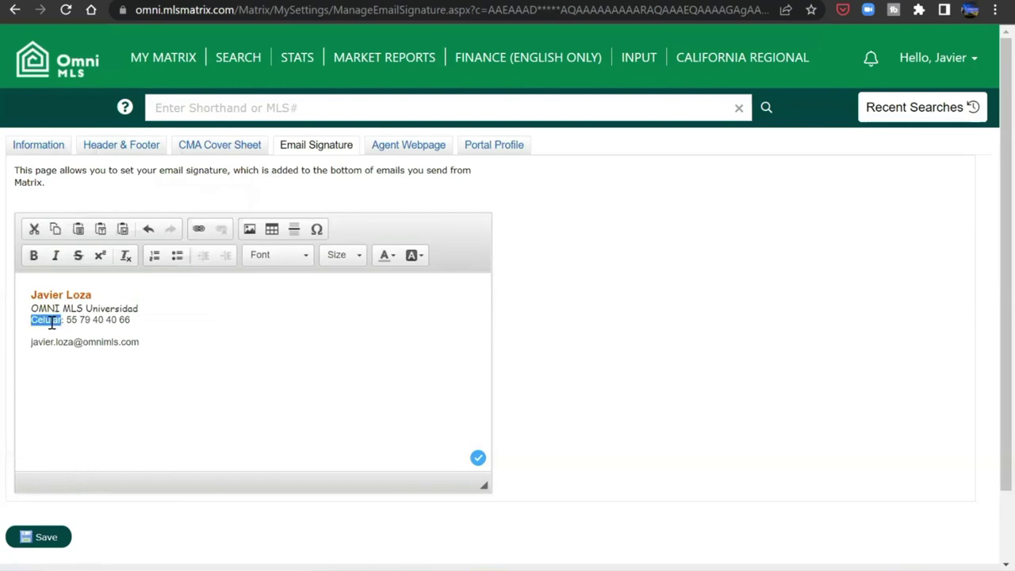
{"action": "type", "text": "Phone"}
{"action": "type", "text": "s"}
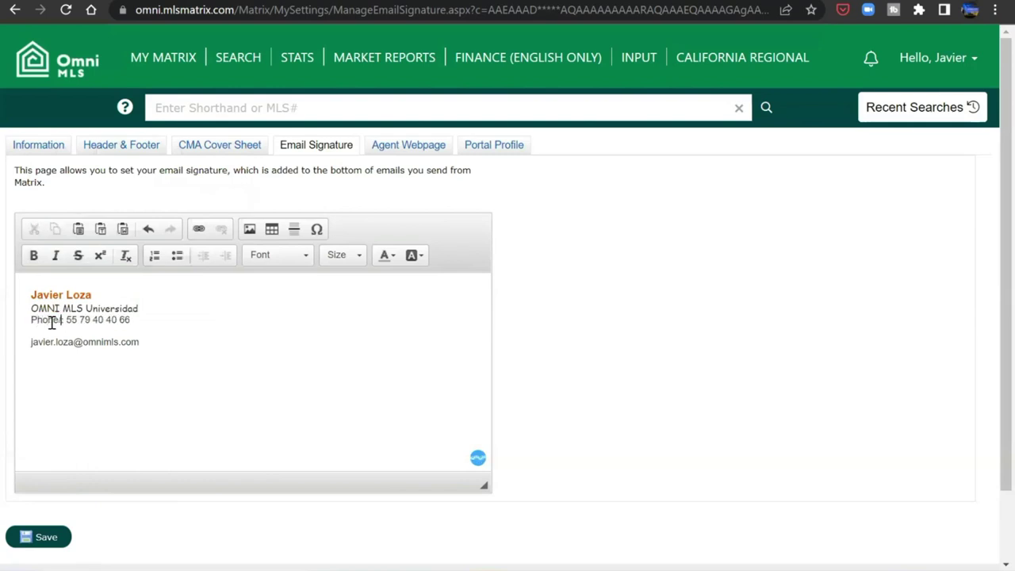
{"action": "type", "text": "Whats"}
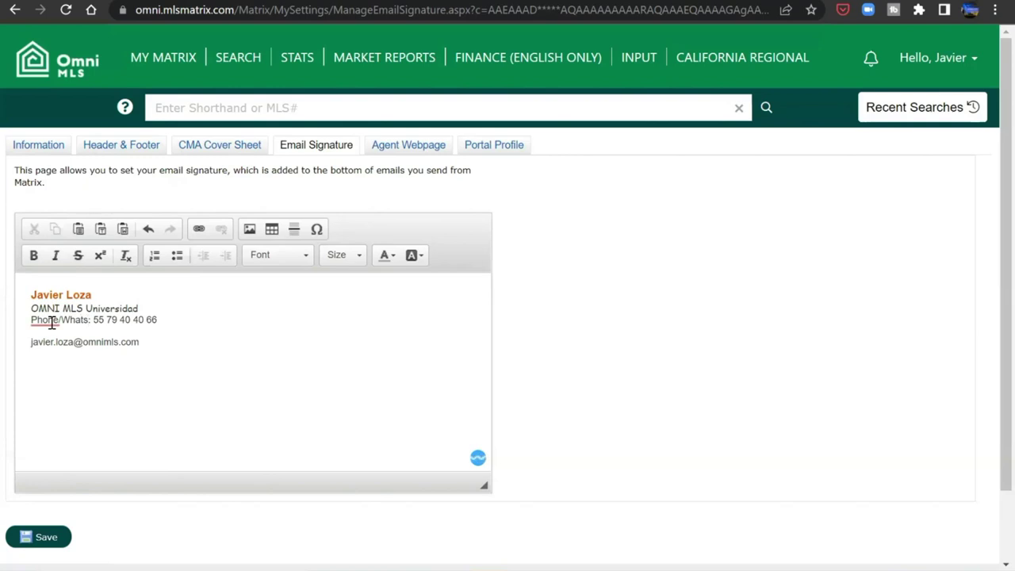
{"action": "type", "text": "App"}
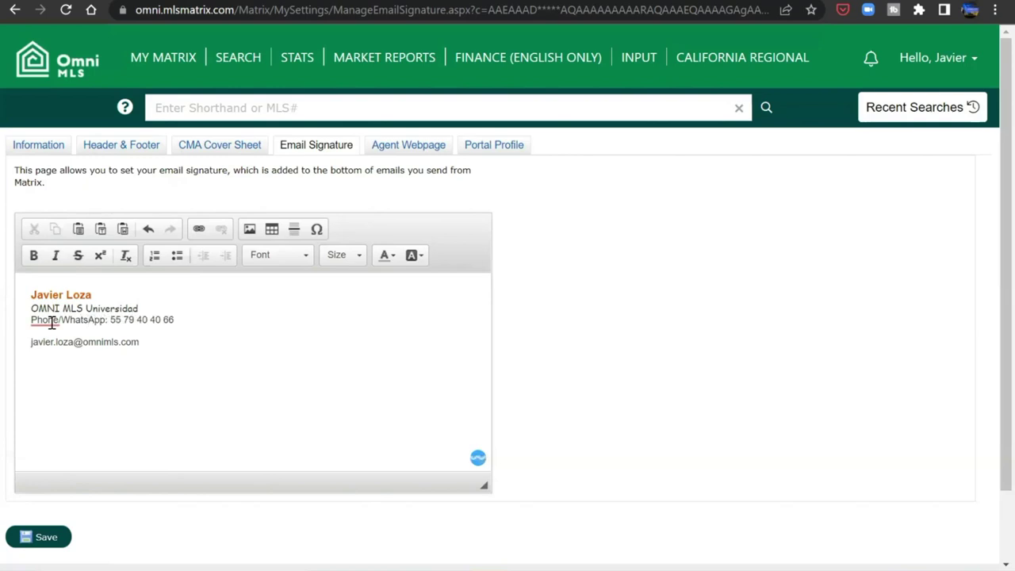
{"action": "left_click", "coordinate": [279, 376]}
- Insert the first headshot thumbnail from the image browser into the signature
{"action": "left_click", "coordinate": [249, 234]}
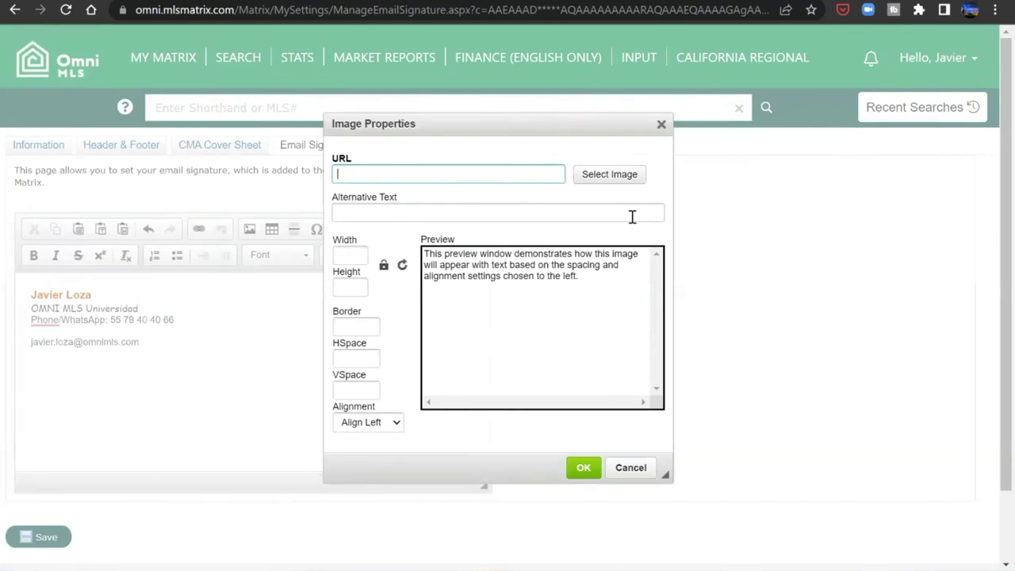
{"action": "left_click", "coordinate": [595, 175]}
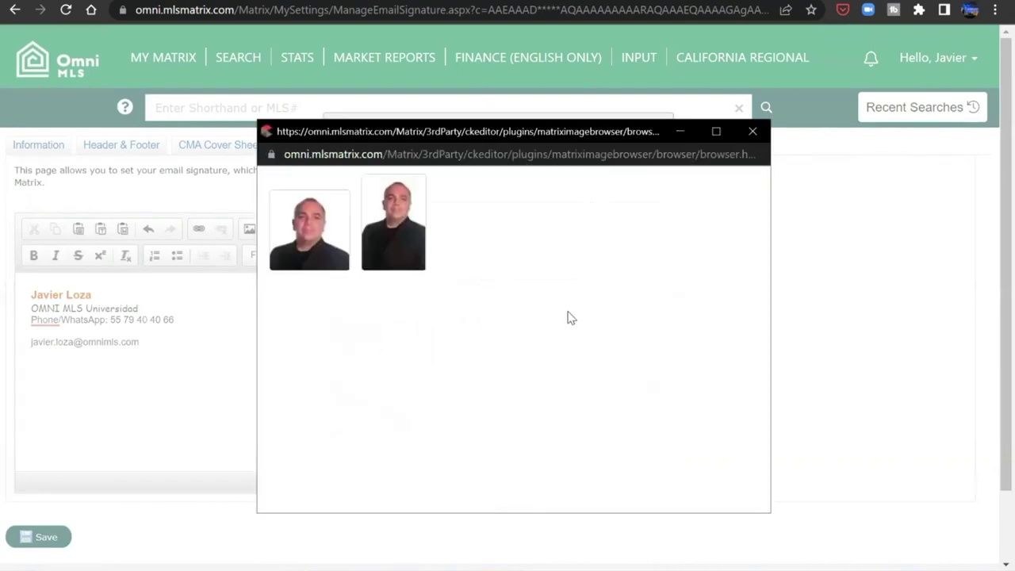
{"action": "left_click", "coordinate": [345, 252]}
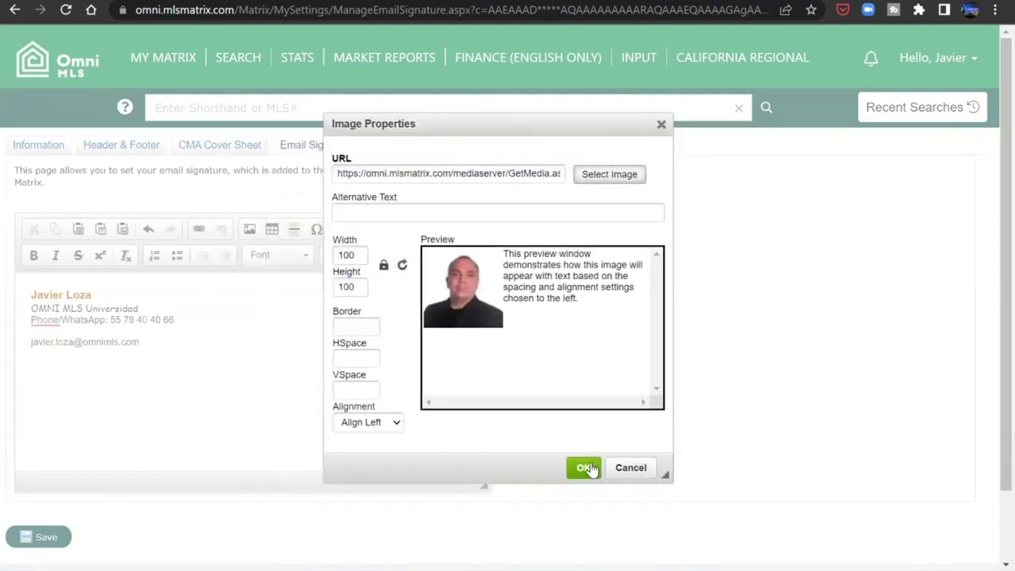
{"action": "left_click", "coordinate": [584, 469]}
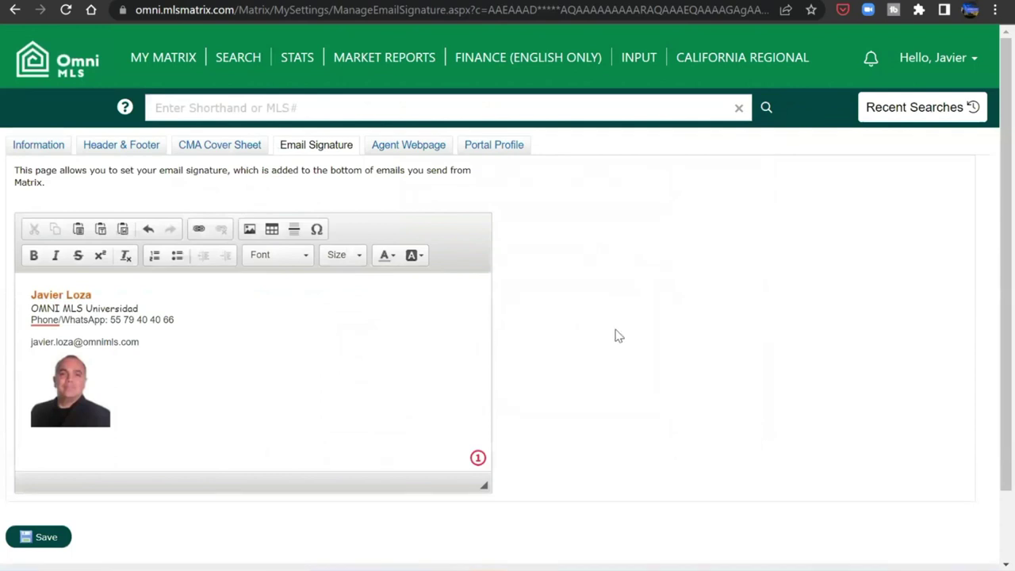
- Move the photo to the top of the signature and add a blank line above the name
{"action": "left_click_drag", "start_coordinate": [70, 392], "coordinate": [42, 308]}
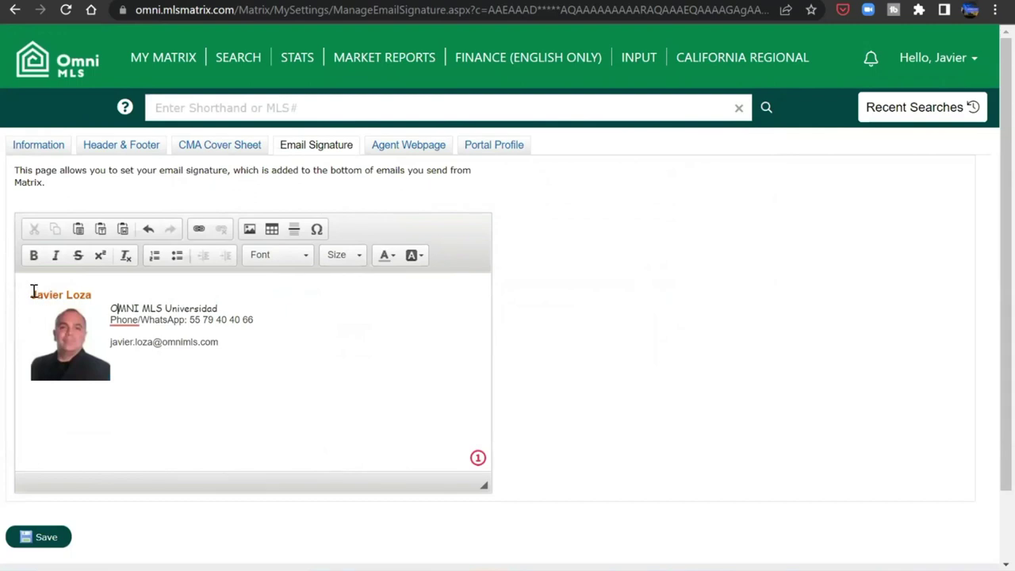
{"action": "left_click", "coordinate": [30, 293]}
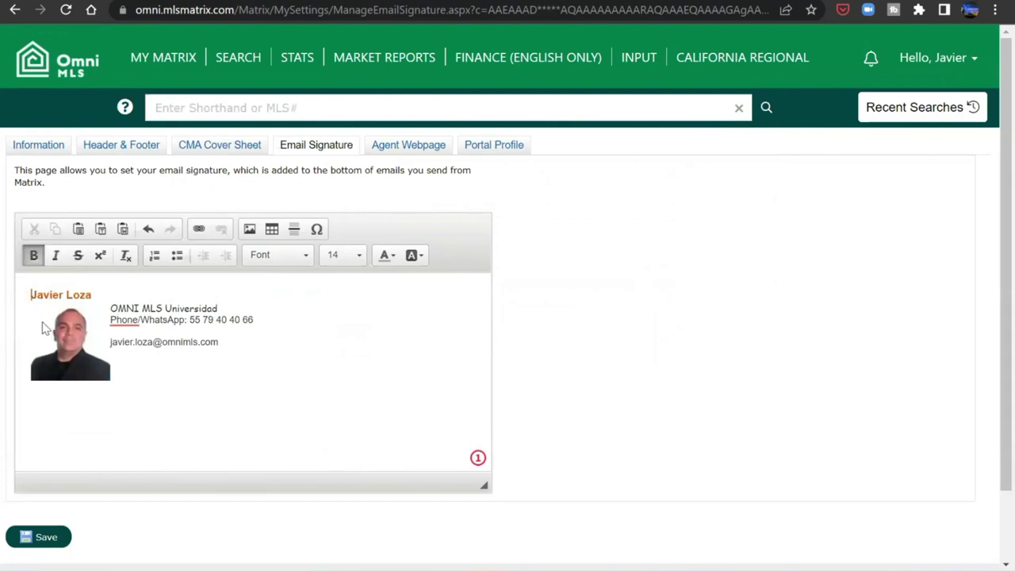
{"action": "left_click_drag", "start_coordinate": [50, 327], "coordinate": [25, 292]}
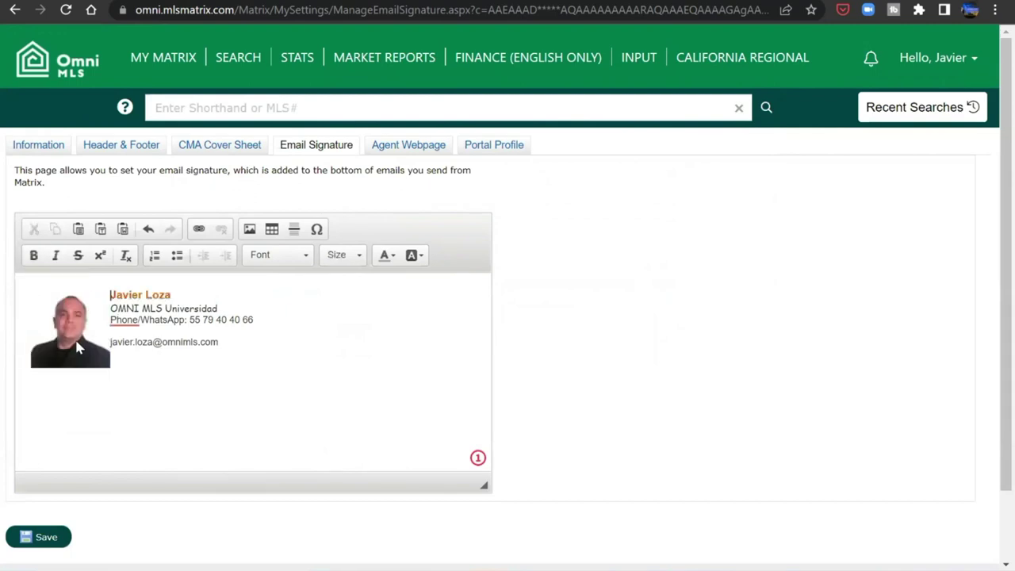
{"action": "left_click", "coordinate": [111, 294]}
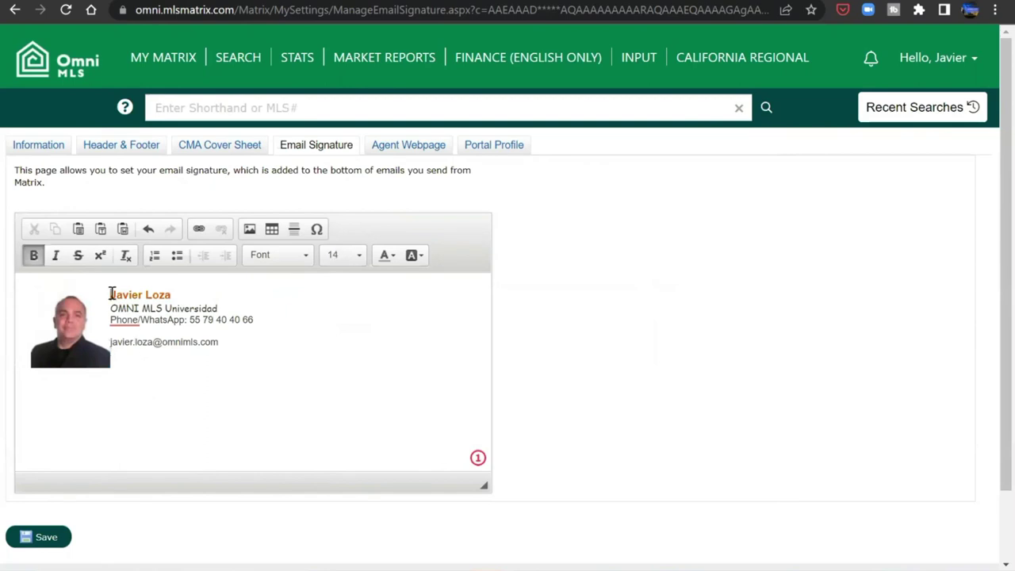
{"action": "key", "text": "Return"}
- Enlarge the signature name to size 22
{"action": "triple_click", "coordinate": [146, 306]}
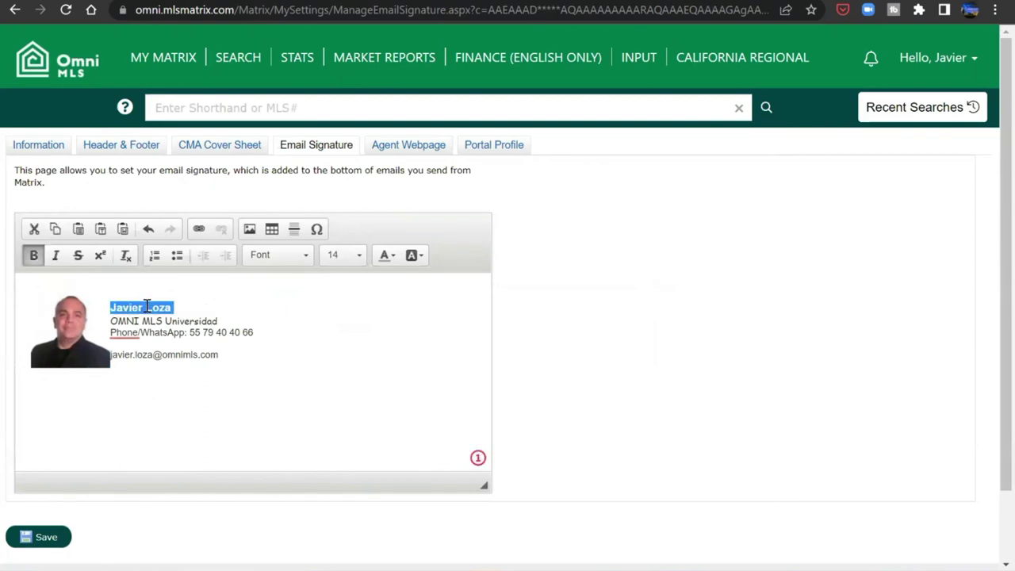
{"action": "left_click", "coordinate": [355, 255]}
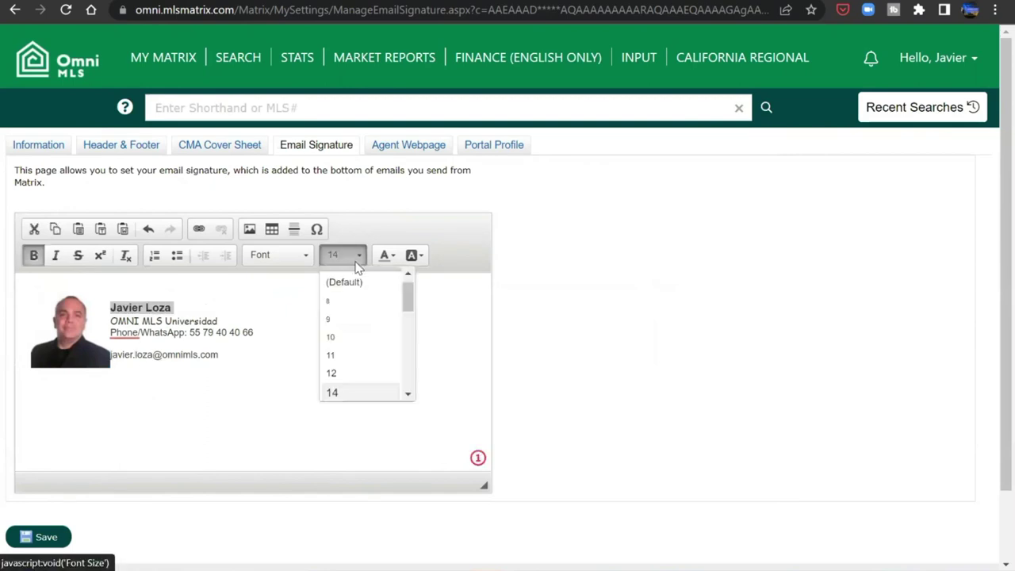
{"action": "left_click", "coordinate": [409, 395]}
{"action": "left_click", "coordinate": [360, 359]}
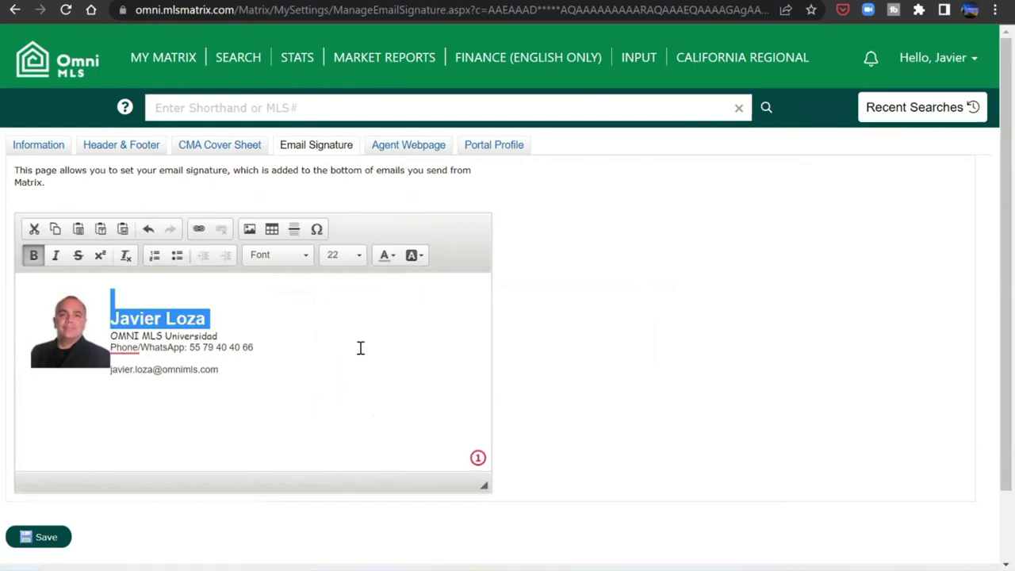
{"action": "left_click", "coordinate": [360, 347]}
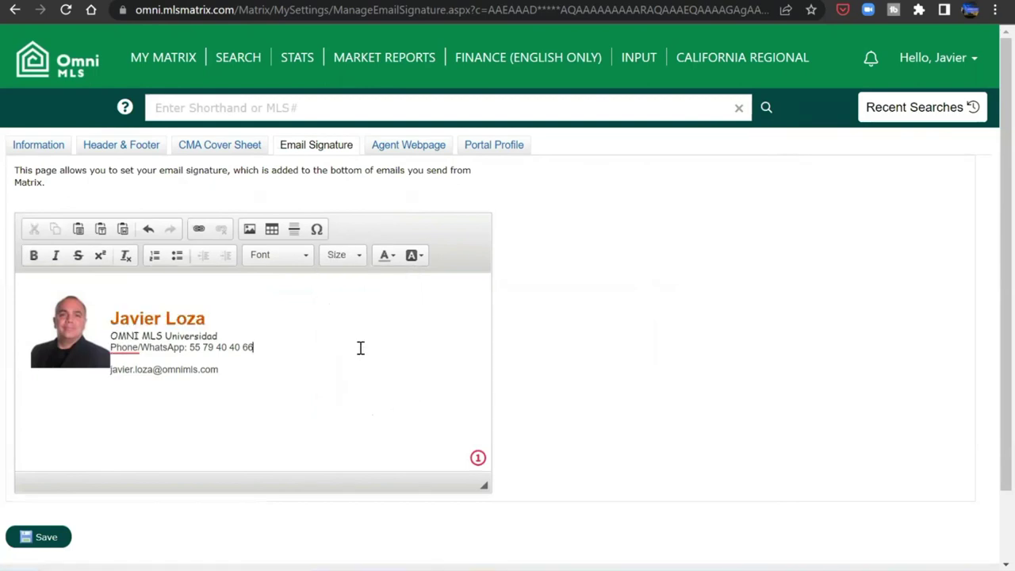
- Remove the blank line above the e-mail and align the e-mail line with the phone line
{"action": "left_click", "coordinate": [111, 361]}
{"action": "key", "text": "BackSpace"}
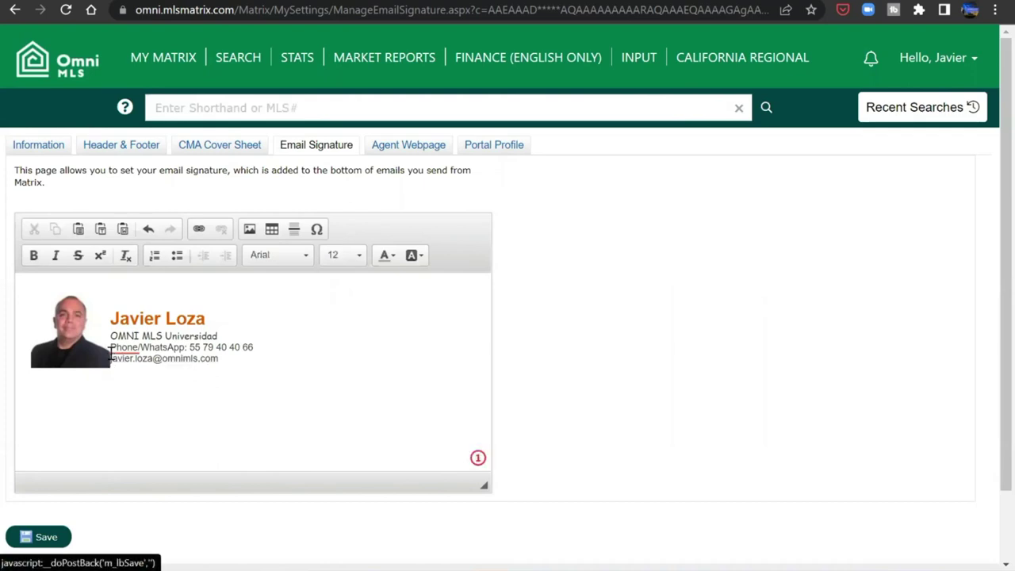
{"action": "scroll", "coordinate": [111, 354], "scroll_direction": "down", "scroll_amount": 1}
{"action": "left_click", "coordinate": [112, 266]}
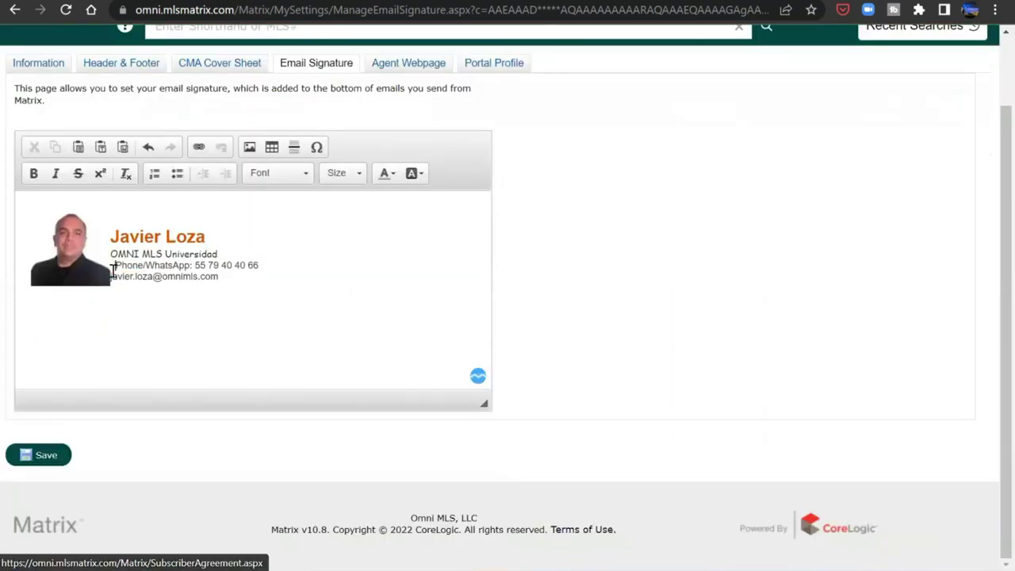
{"action": "right_click", "coordinate": [112, 270]}
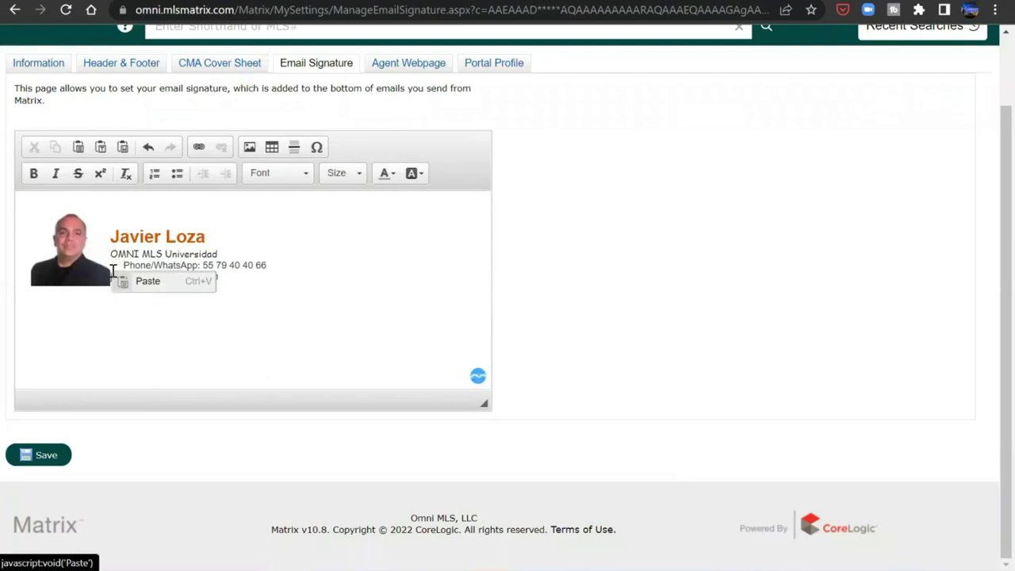
{"action": "left_click", "coordinate": [124, 268]}
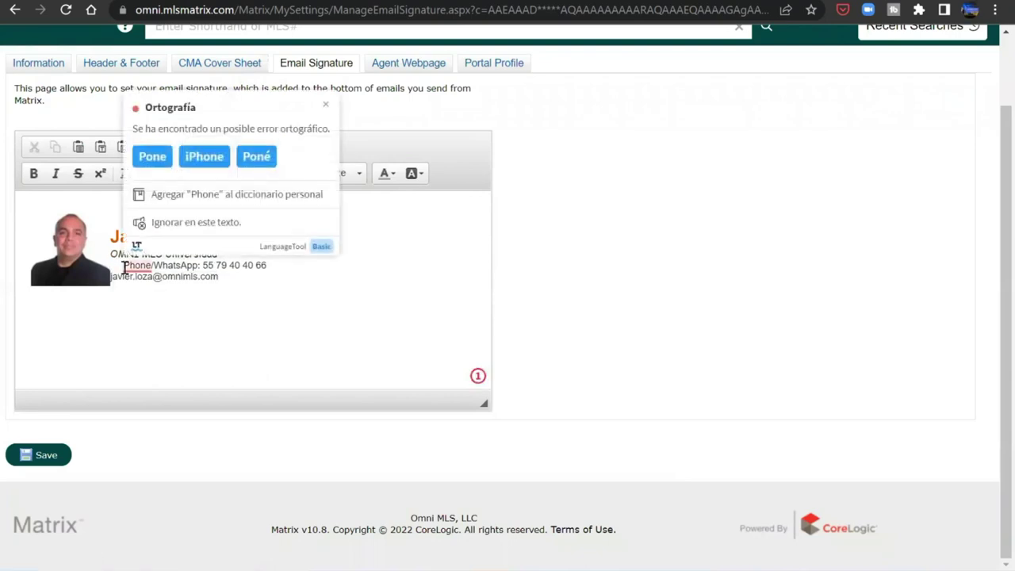
{"action": "triple_click", "coordinate": [124, 268]}
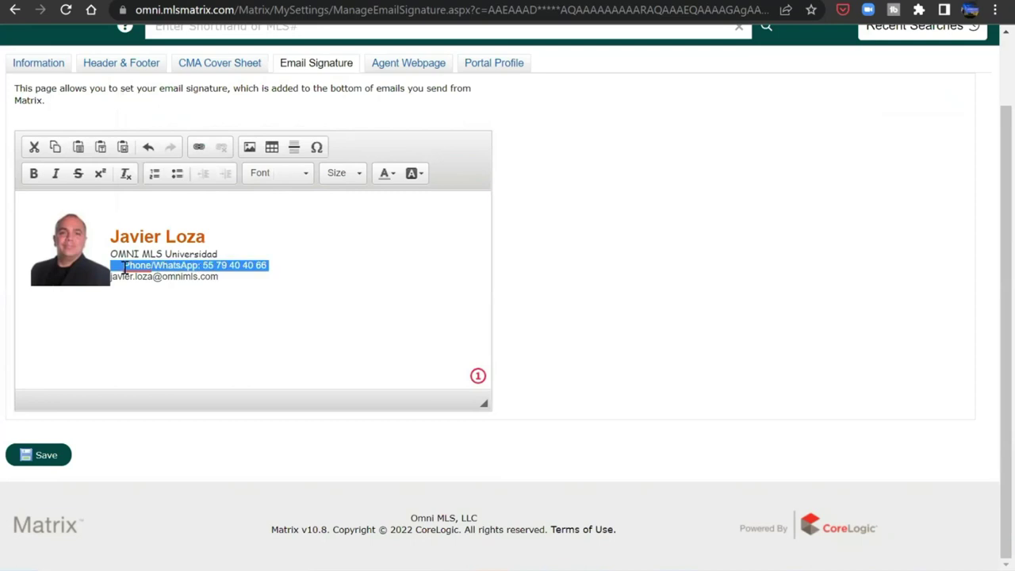
{"action": "key", "text": "End"}
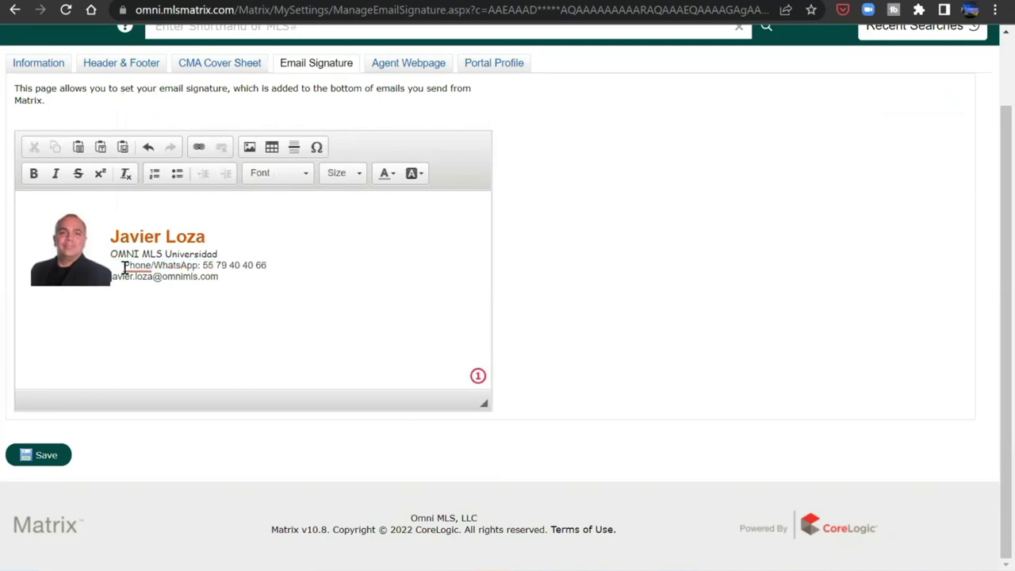
{"action": "key", "text": "Right"}
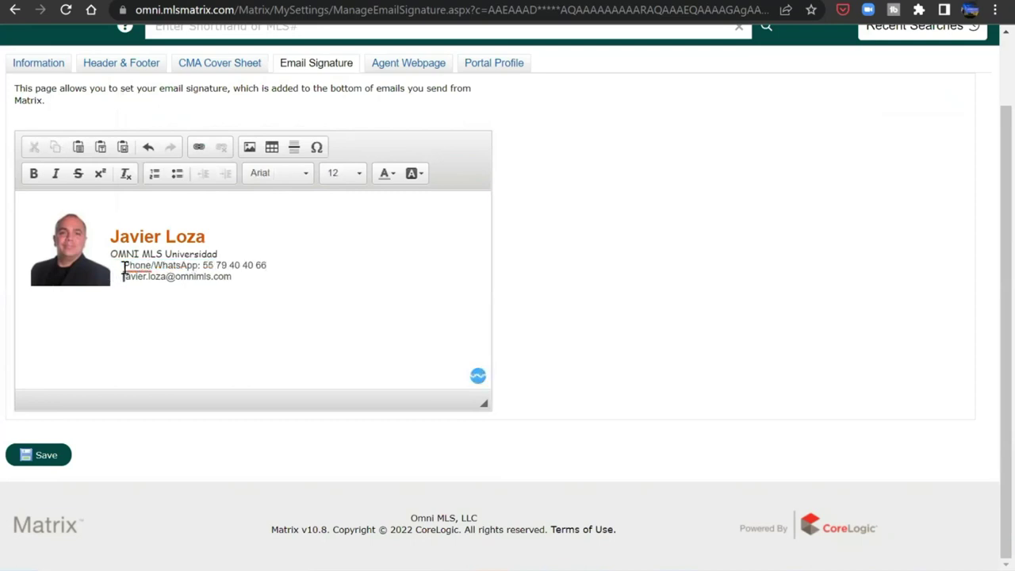
- Adjust leading spaces on the phone, office and name lines so all align beside the photo
{"action": "left_click", "coordinate": [102, 250]}
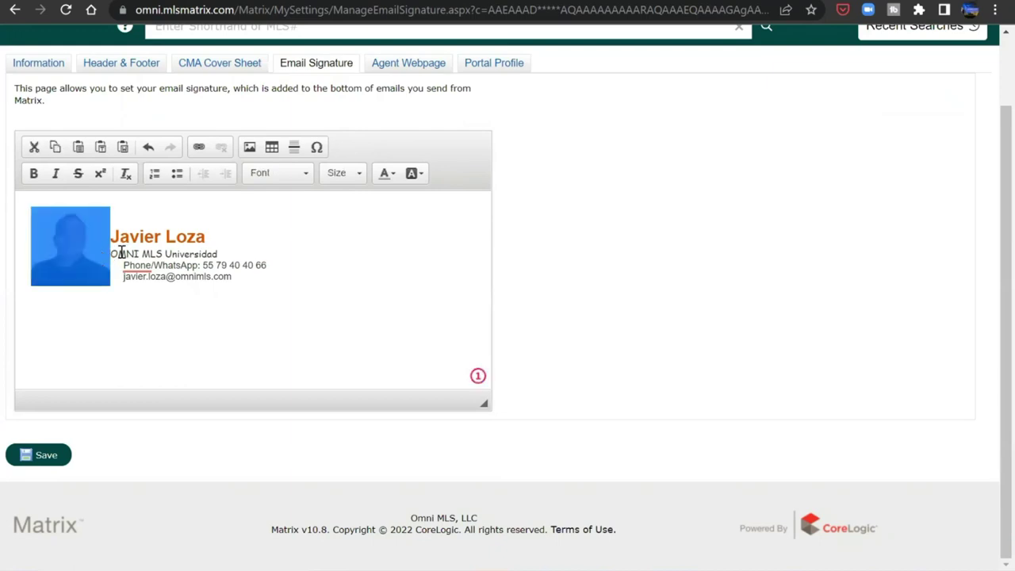
{"action": "left_click", "coordinate": [118, 252]}
{"action": "key", "text": "Down"}
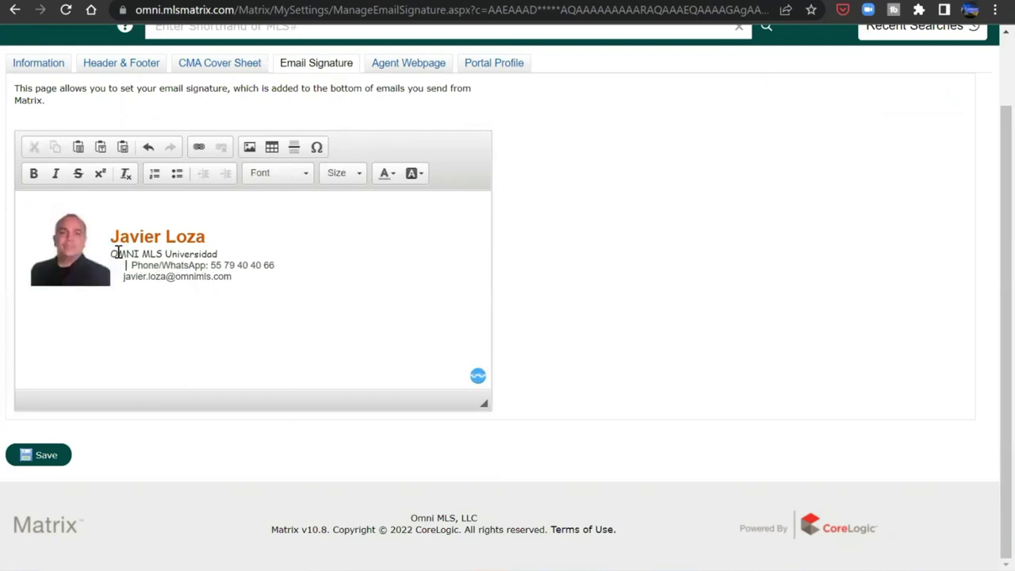
{"action": "key", "text": "BackSpace"}
{"action": "key", "text": "BackSpace"}
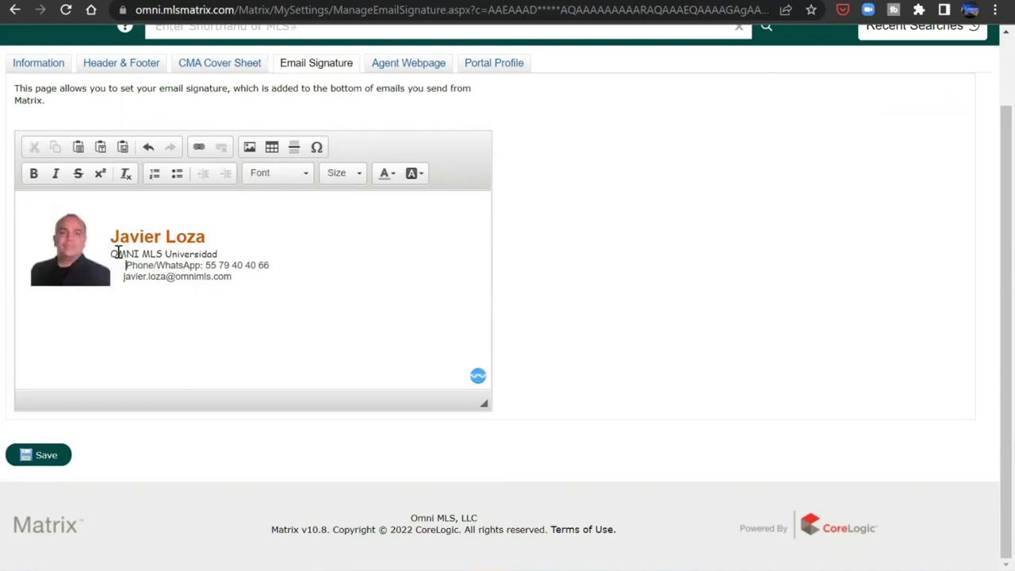
{"action": "key", "text": "BackSpace"}
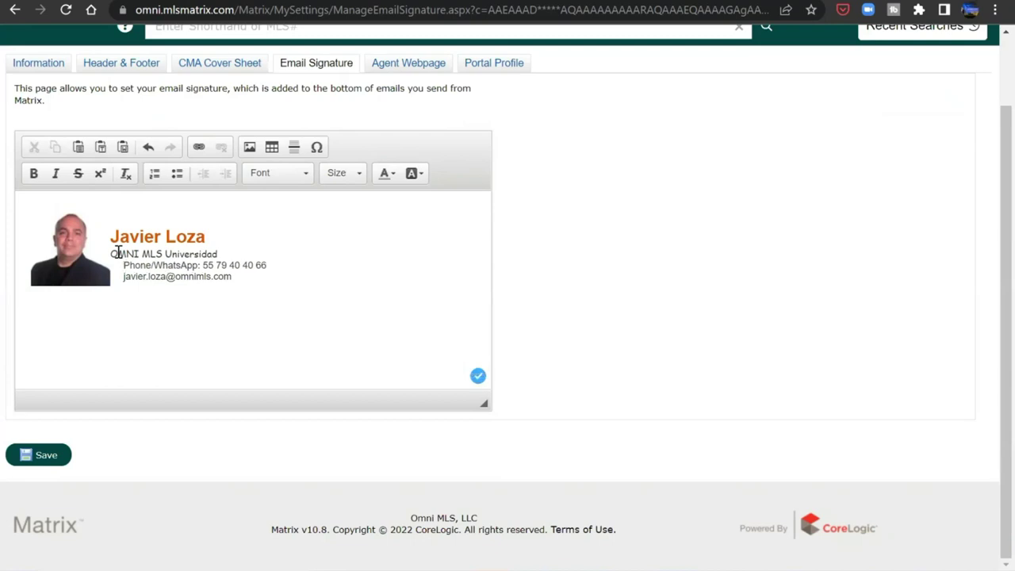
{"action": "left_click", "coordinate": [111, 252]}
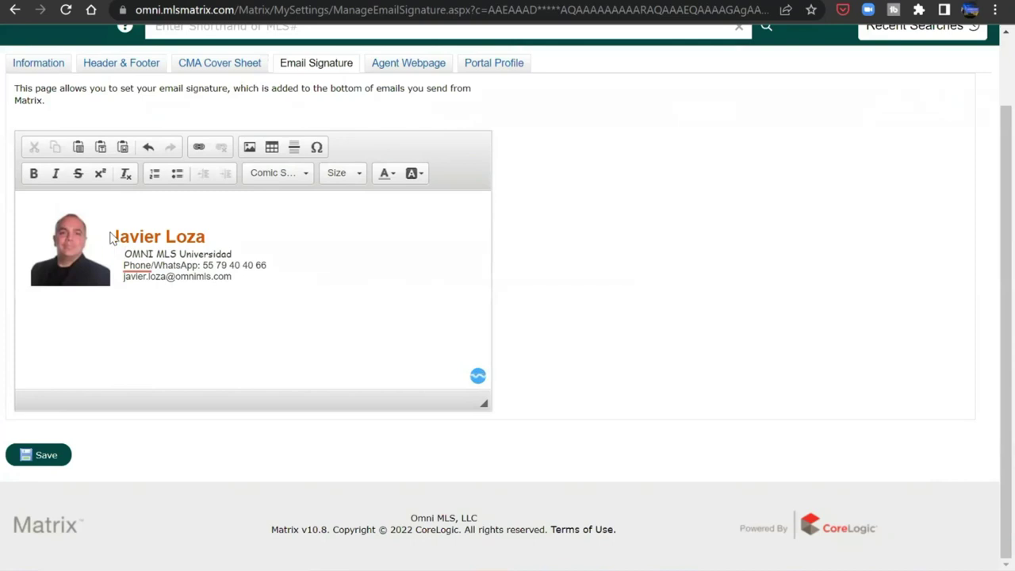
{"action": "left_click", "coordinate": [113, 236]}
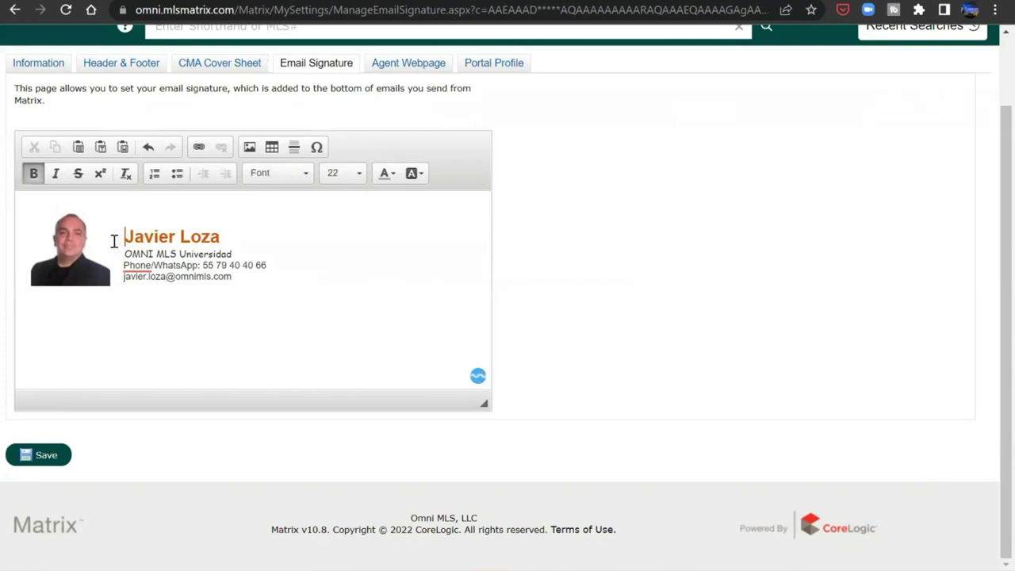
{"action": "left_click", "coordinate": [148, 329]}
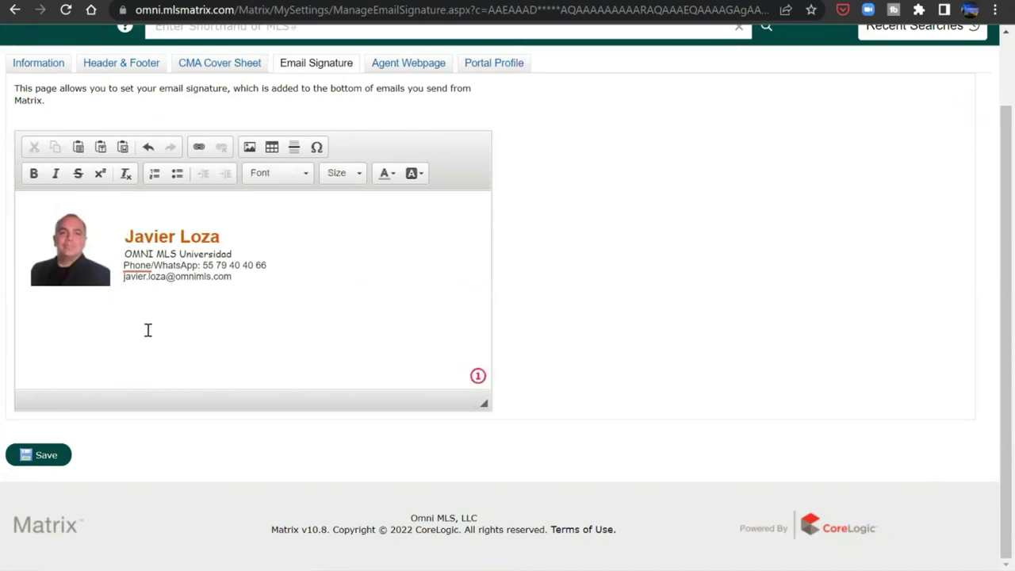
- Save the email signature, then go to the Agent Webpage settings titled 'Baja Real Estate'
{"action": "left_click", "coordinate": [47, 456]}
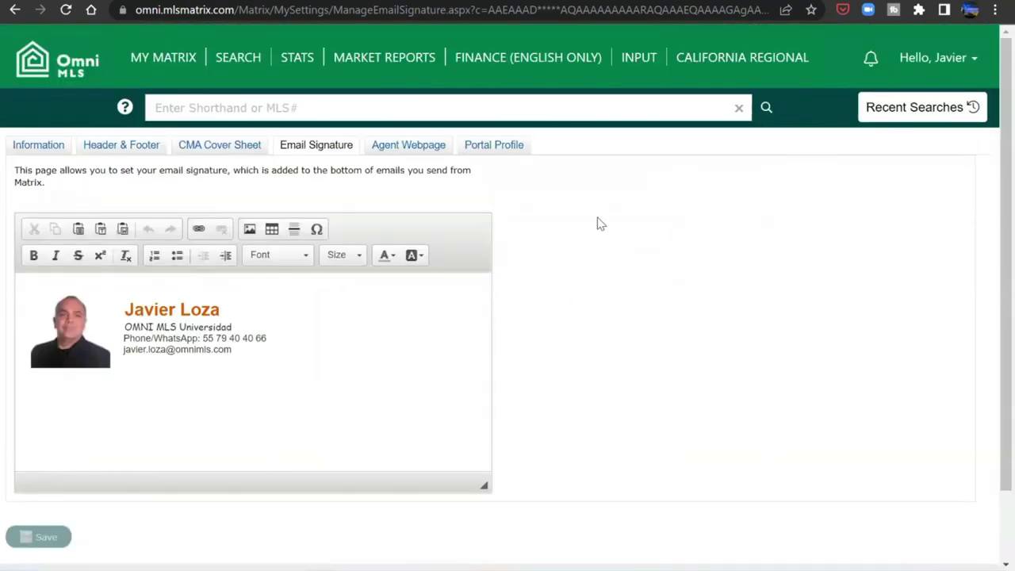
{"action": "left_click", "coordinate": [428, 151]}
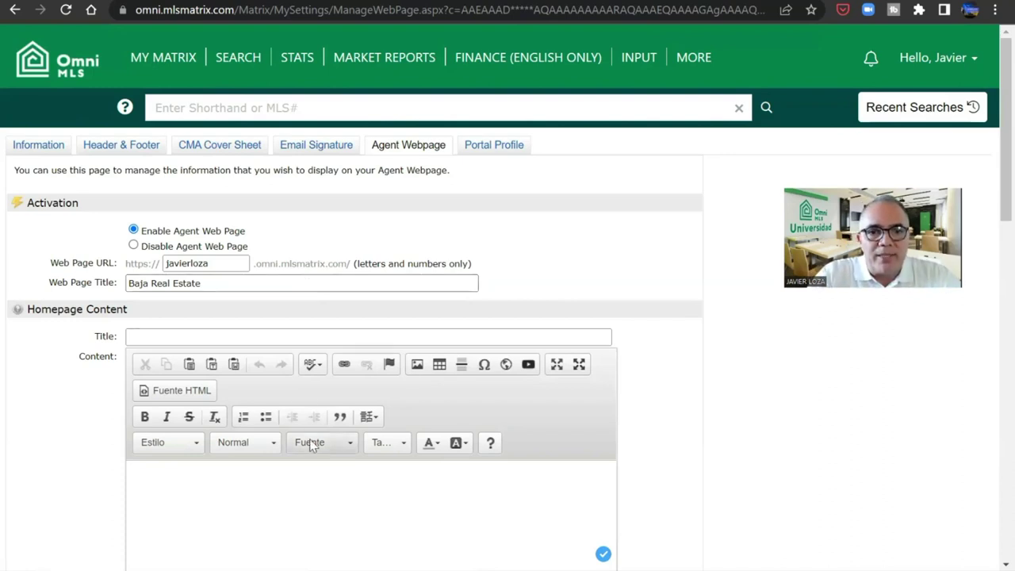
- Fill the Homepage Content Title with the suggestion 'Real Estate in Mexico' and scroll to Additional Sections
{"action": "left_click", "coordinate": [301, 336]}
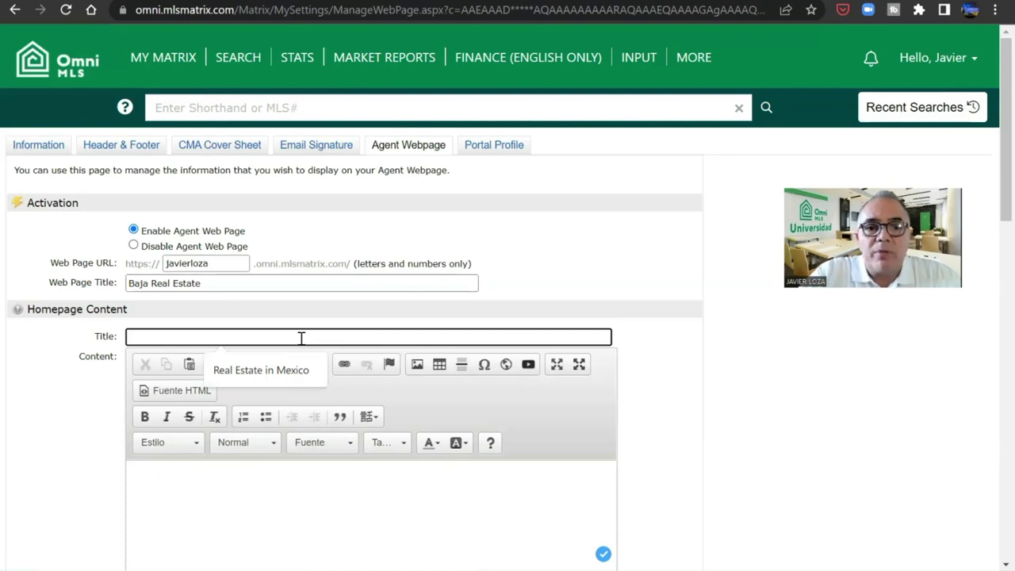
{"action": "left_click", "coordinate": [285, 370]}
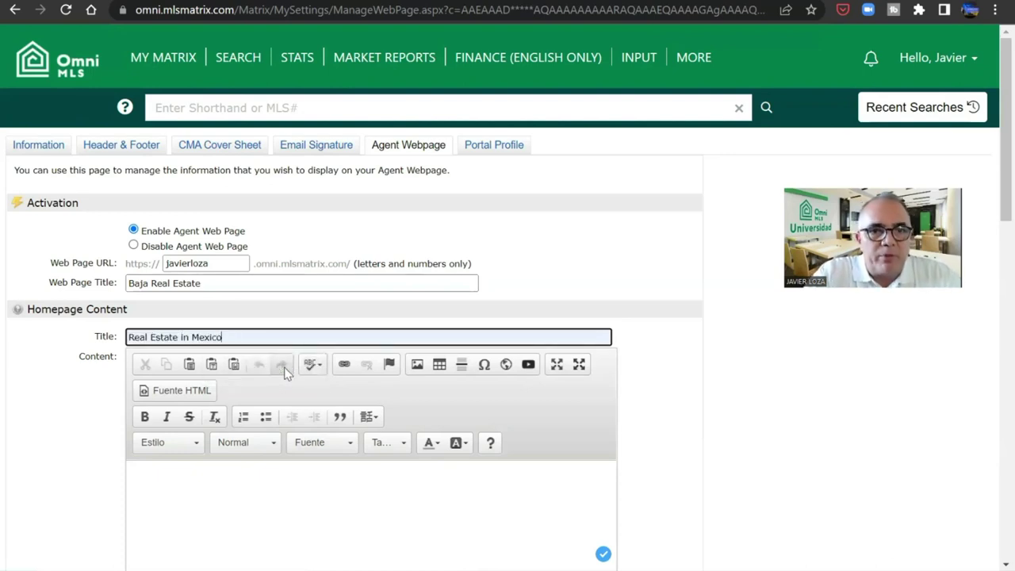
{"action": "left_click", "coordinate": [276, 488]}
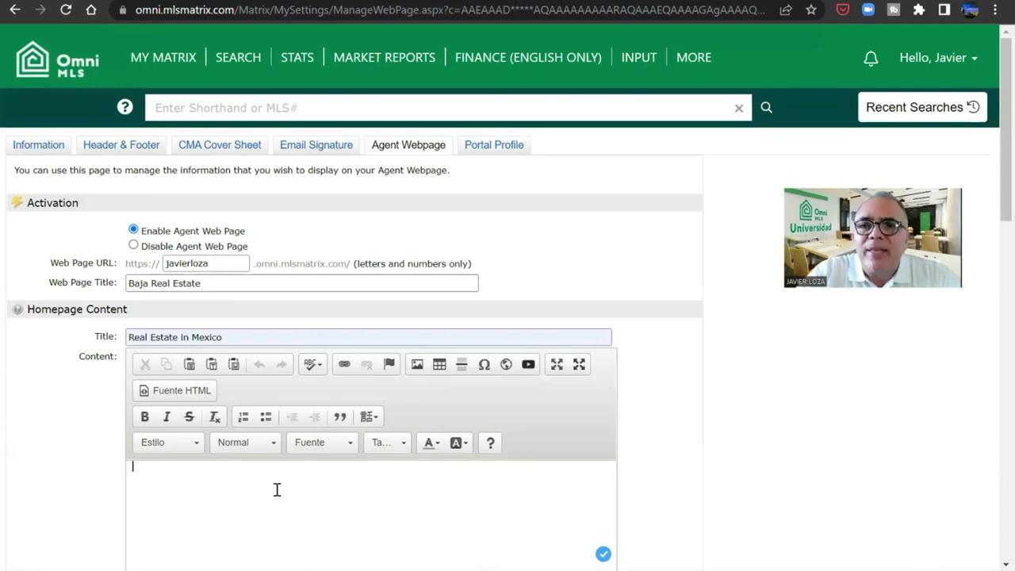
{"action": "left_click", "coordinate": [277, 489]}
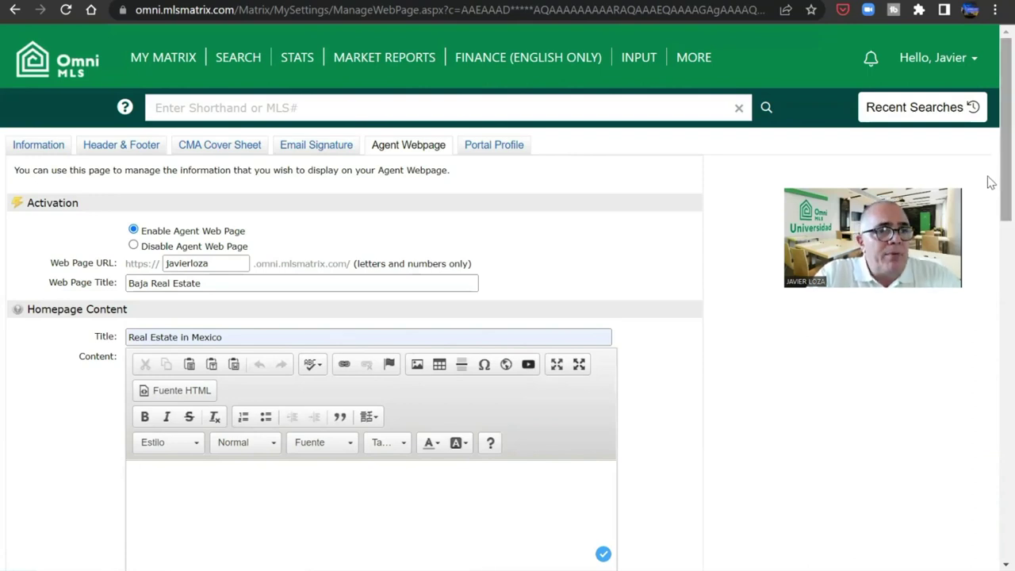
{"action": "left_click_drag", "start_coordinate": [990, 182], "coordinate": [990, 418]}
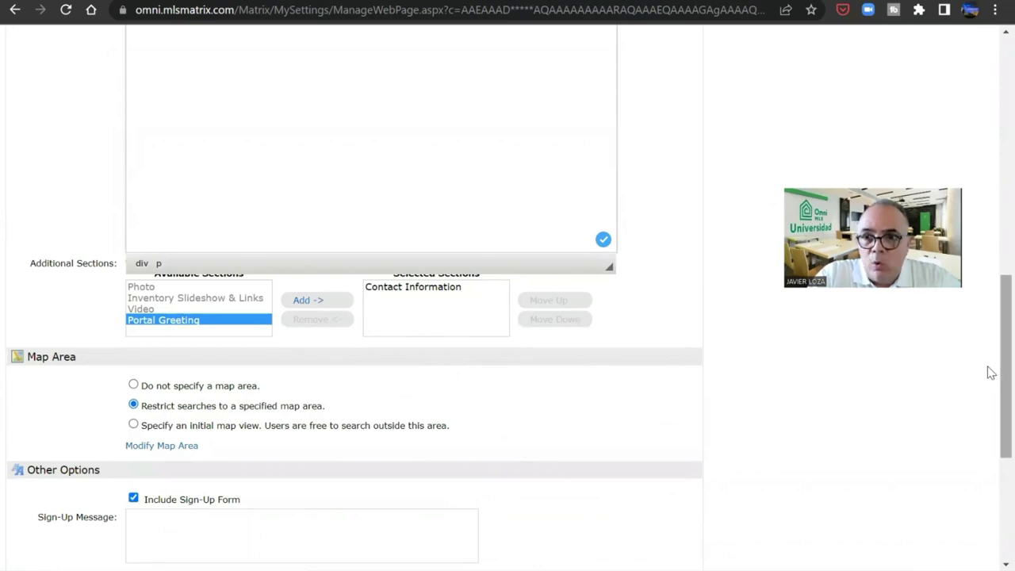
{"action": "left_click_drag", "start_coordinate": [988, 369], "coordinate": [981, 100]}
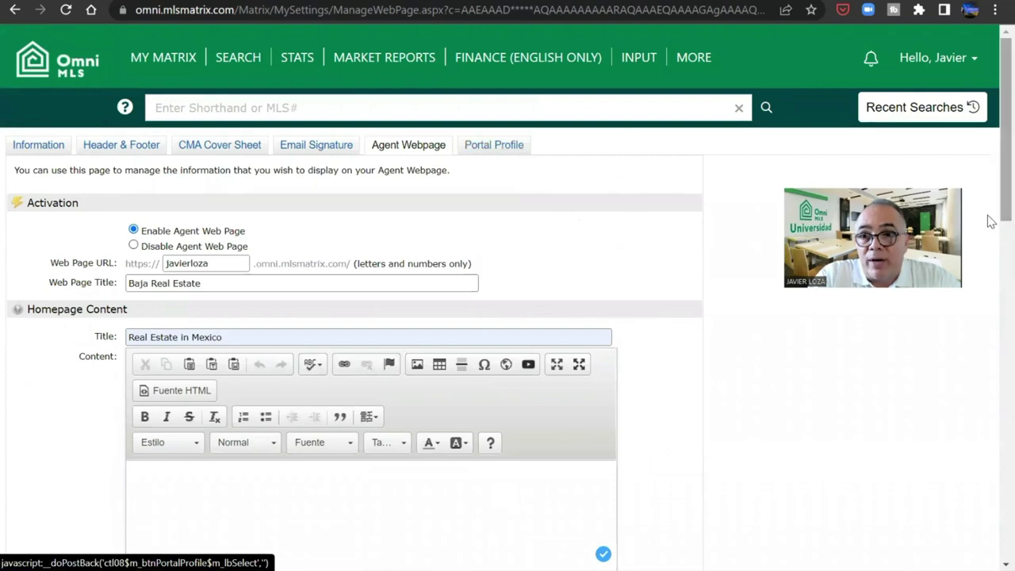
{"action": "left_click_drag", "start_coordinate": [990, 220], "coordinate": [990, 460]}
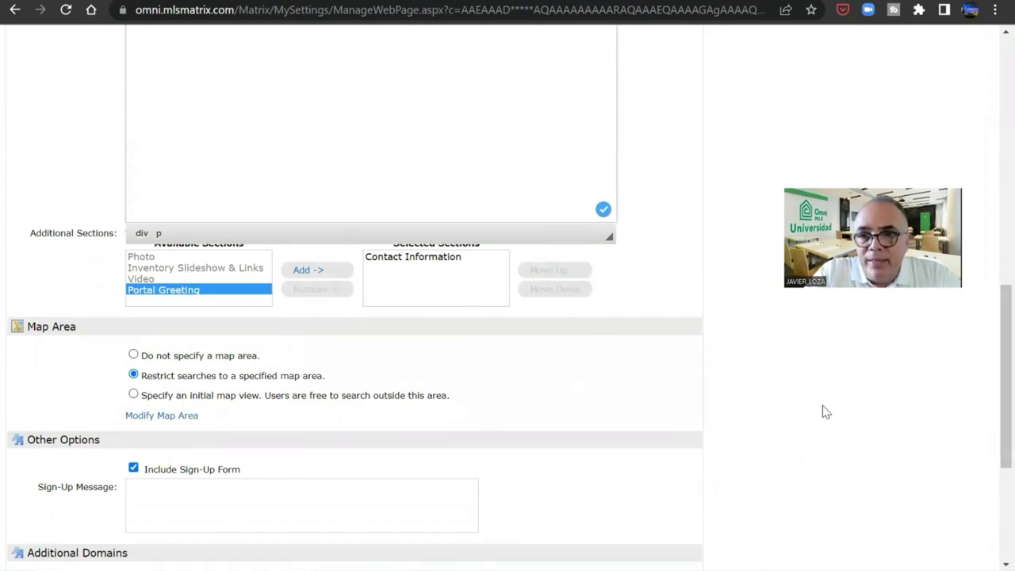
- Under Map Area, choose 'Restrict searches to a specified map area'
{"action": "left_click", "coordinate": [133, 355]}
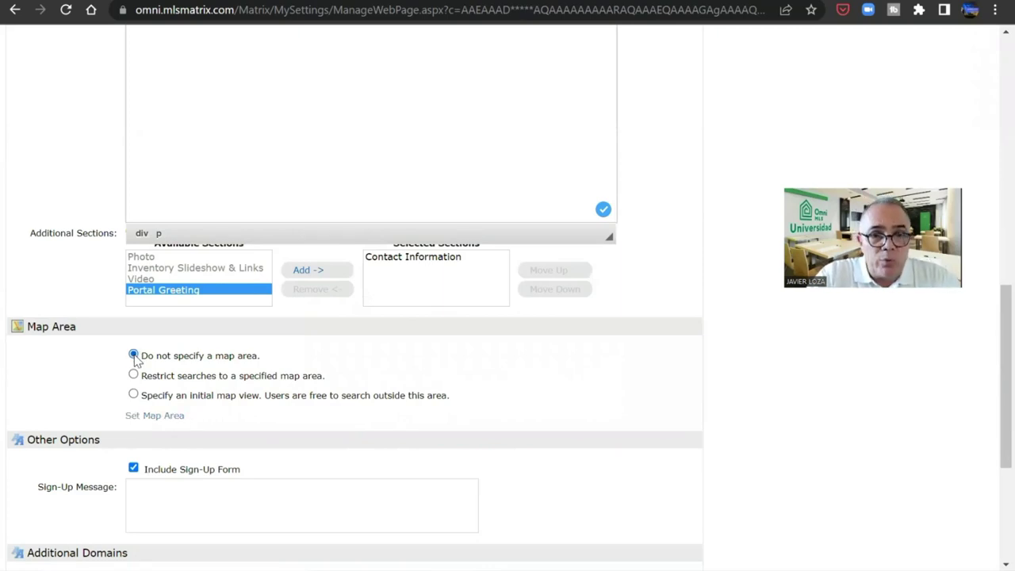
{"action": "left_click", "coordinate": [134, 375]}
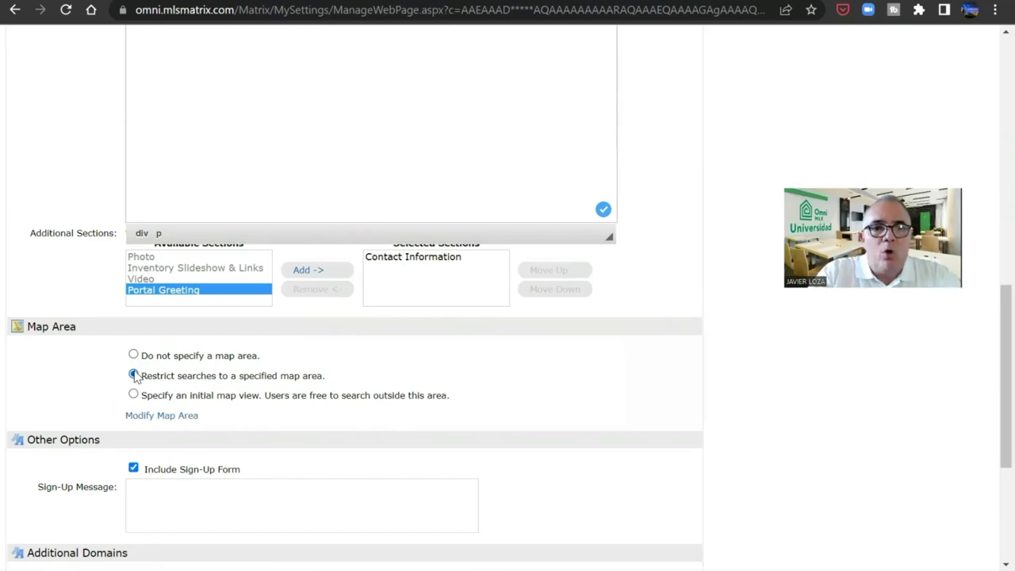
{"action": "left_click", "coordinate": [134, 375]}
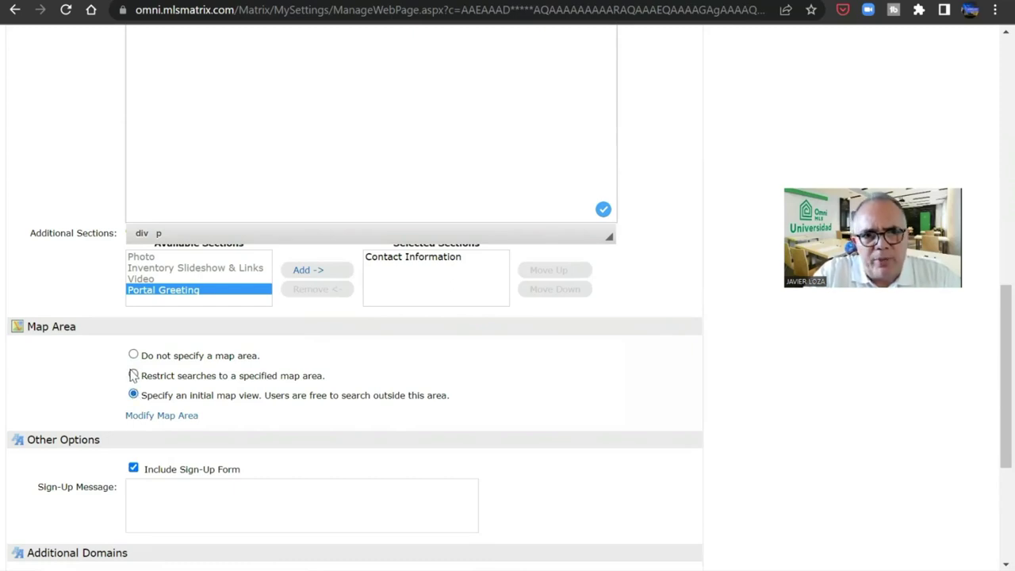
{"action": "left_click", "coordinate": [134, 375]}
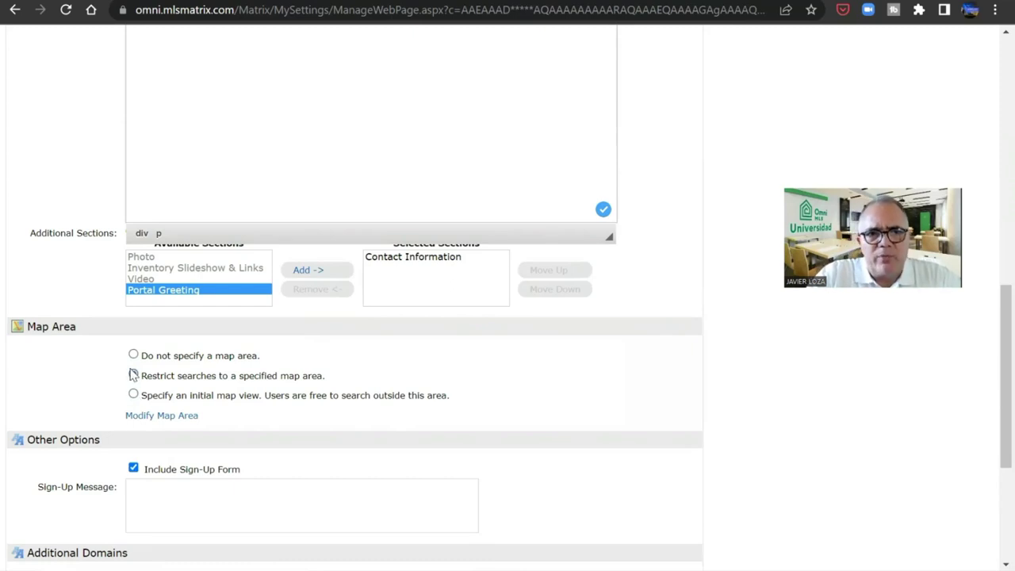
- Draw a rectangle over Baja California Sur as the map area and save it
{"action": "left_click", "coordinate": [188, 417]}
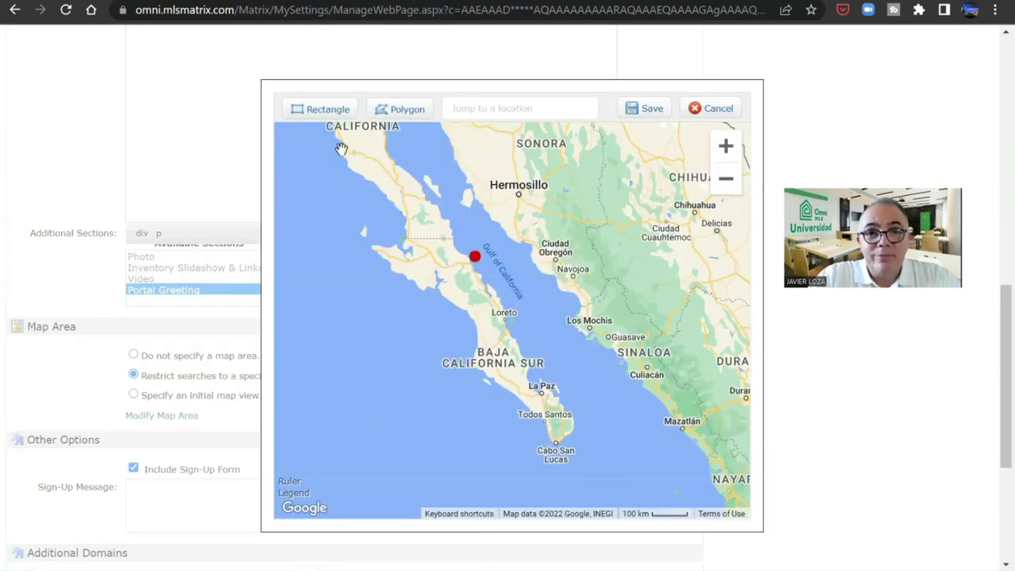
{"action": "left_click", "coordinate": [309, 111]}
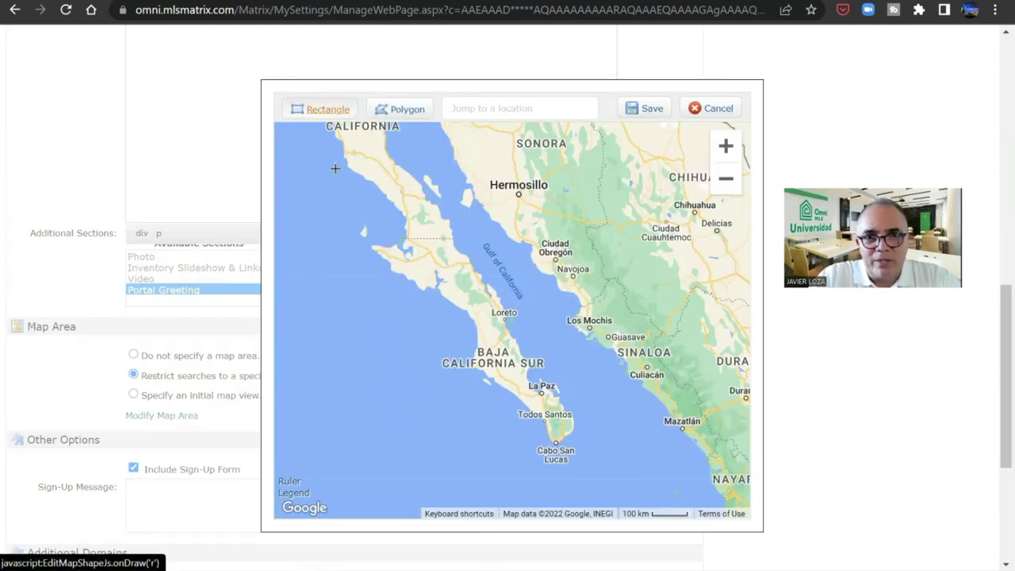
{"action": "mouse_move", "coordinate": [347, 232]}
{"action": "left_mouse_down"}
{"action": "mouse_move", "coordinate": [516, 315]}
{"action": "mouse_move", "coordinate": [573, 491]}
{"action": "mouse_move", "coordinate": [607, 370]}
{"action": "mouse_move", "coordinate": [591, 376]}
{"action": "left_mouse_up"}
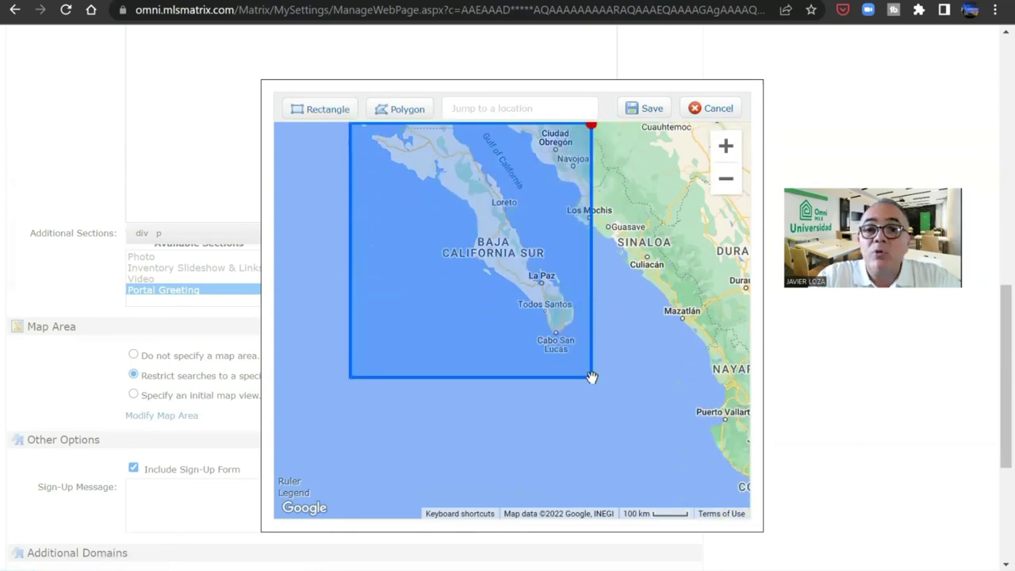
{"action": "left_click", "coordinate": [648, 110]}
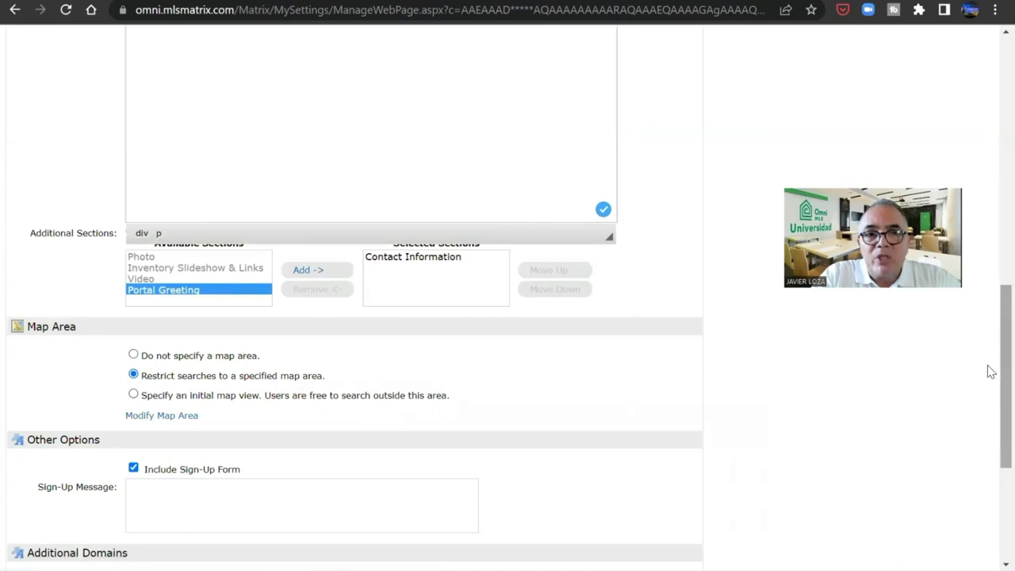
{"action": "left_click_drag", "start_coordinate": [990, 372], "coordinate": [990, 424]}
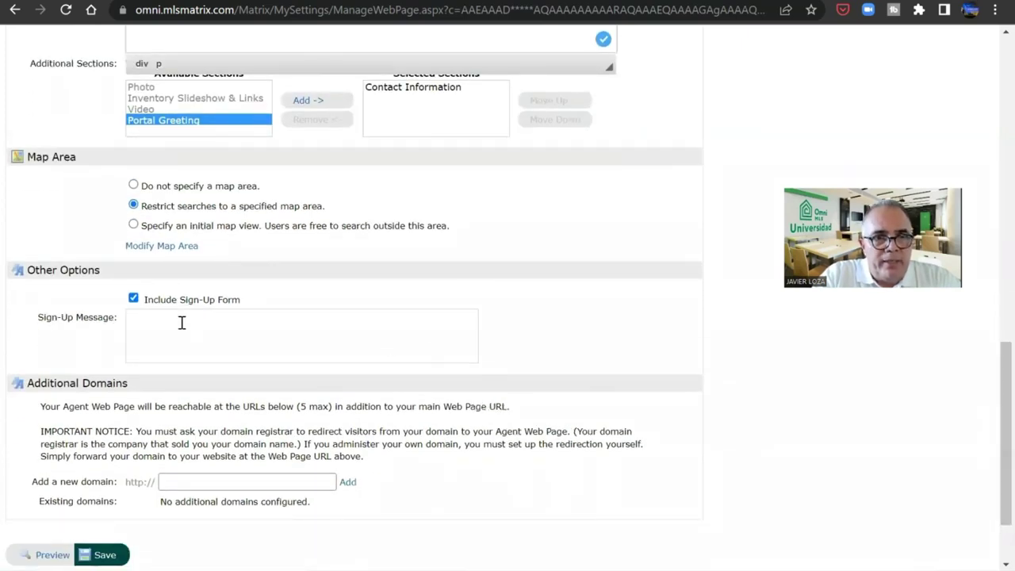
{"action": "left_click", "coordinate": [133, 298]}
{"action": "left_click", "coordinate": [133, 298]}
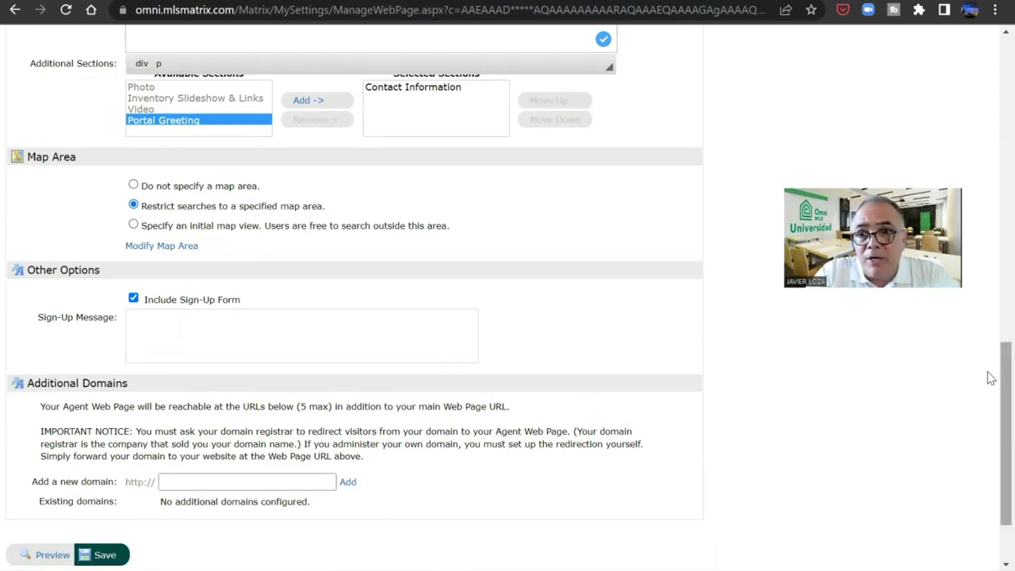
{"action": "scroll", "coordinate": [990, 382], "scroll_direction": "down", "scroll_amount": 2}
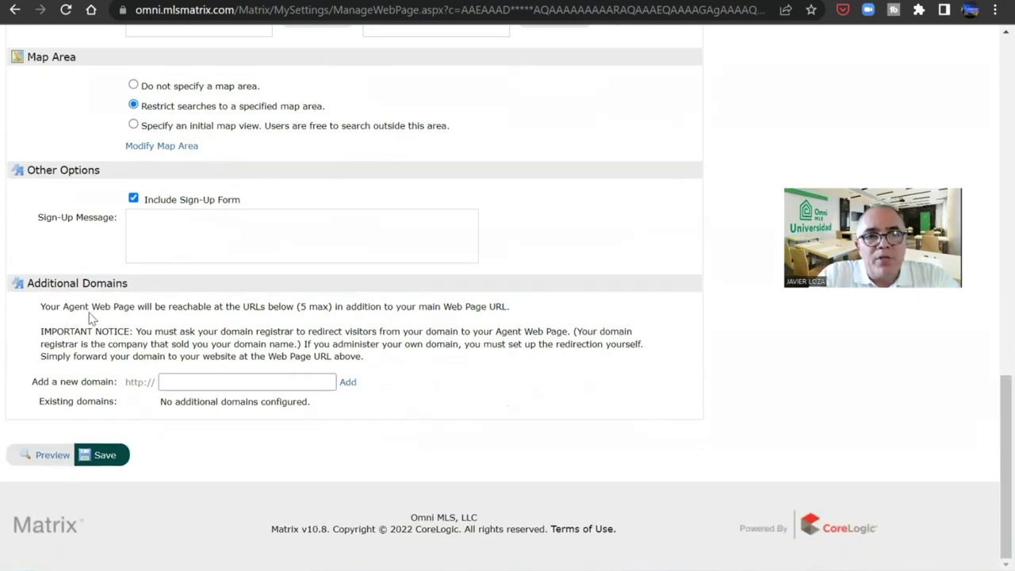
{"action": "triple_click", "coordinate": [81, 283]}
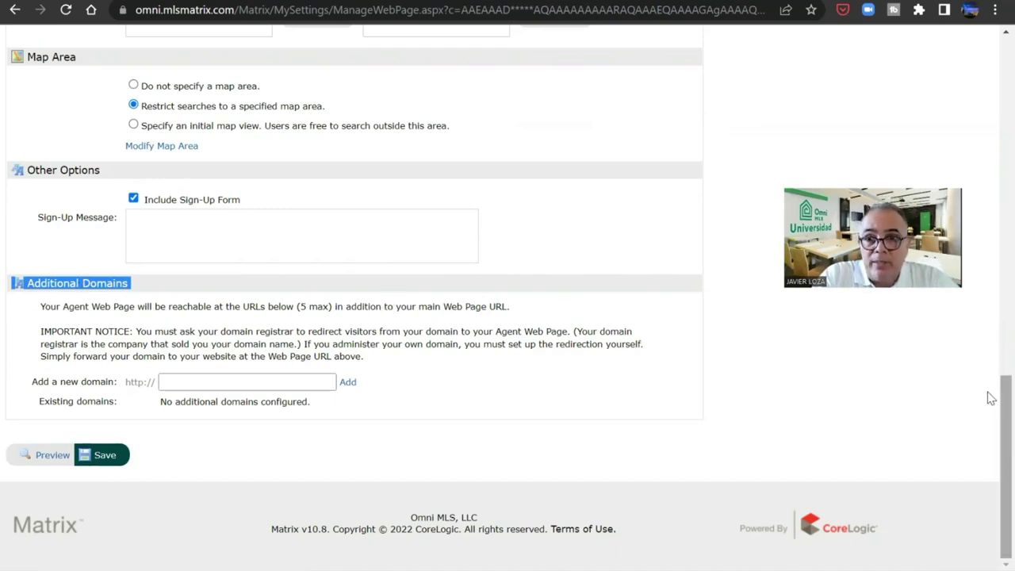
{"action": "left_click_drag", "start_coordinate": [989, 398], "coordinate": [990, 61]}
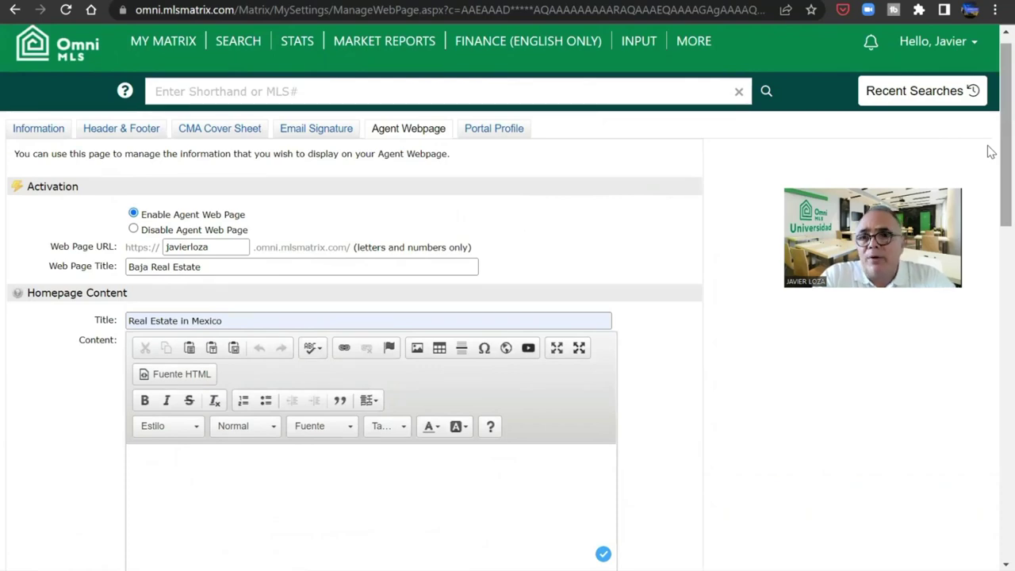
{"action": "scroll", "coordinate": [989, 195], "scroll_direction": "down", "scroll_amount": 3}
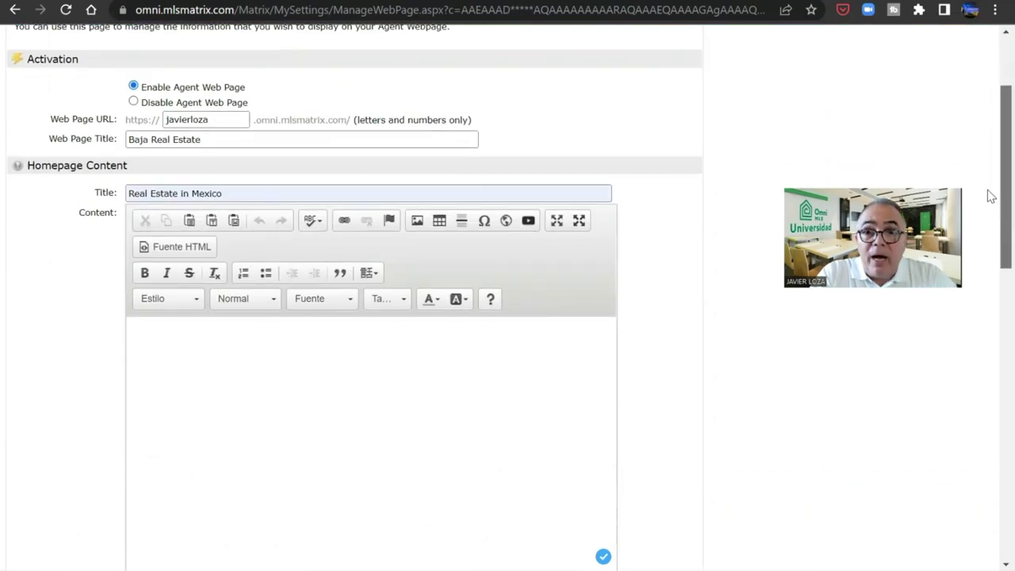
{"action": "scroll", "coordinate": [989, 195], "scroll_direction": "down", "scroll_amount": 10}
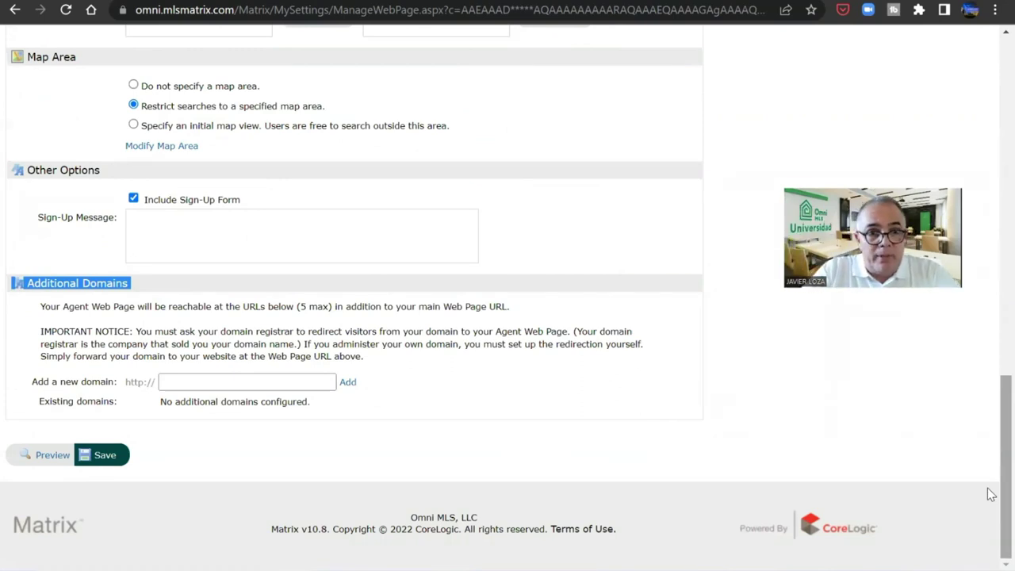
{"action": "left_click", "coordinate": [98, 457]}
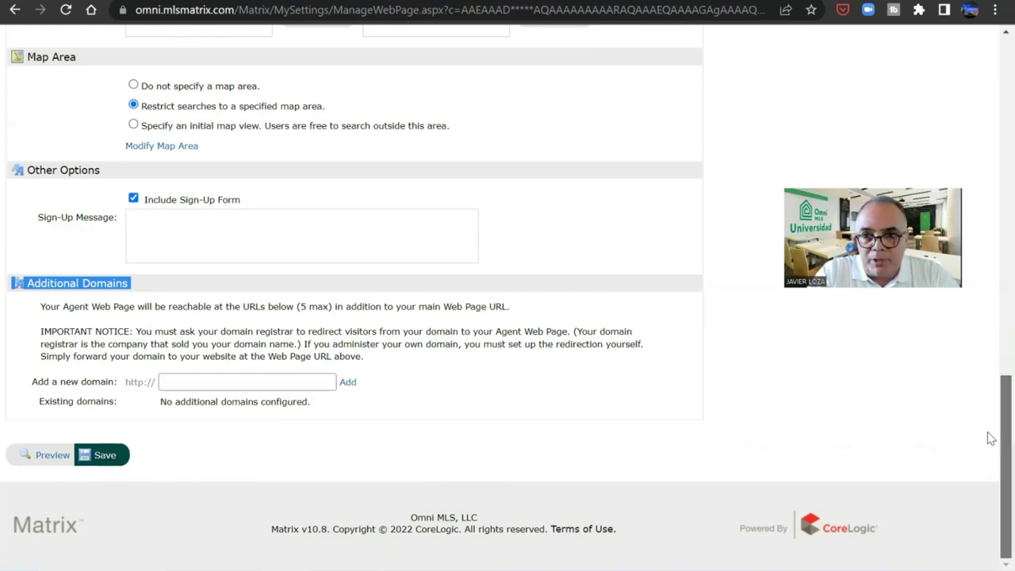
- Add Portal Greeting to the selected sections, stay on the page, and save the agent webpage
{"action": "scroll", "coordinate": [990, 438], "scroll_direction": "up", "scroll_amount": 4}
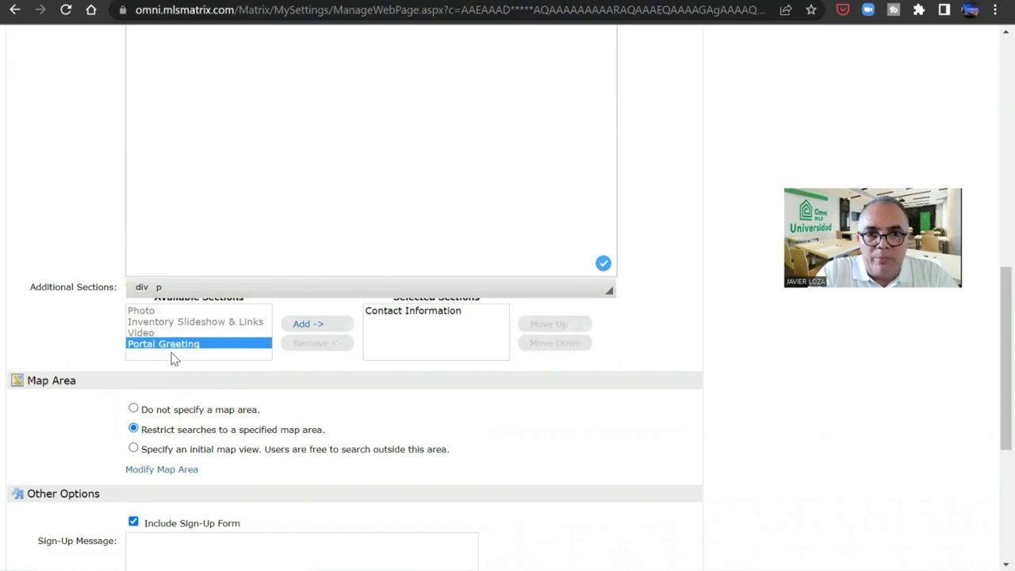
{"action": "left_click", "coordinate": [325, 327]}
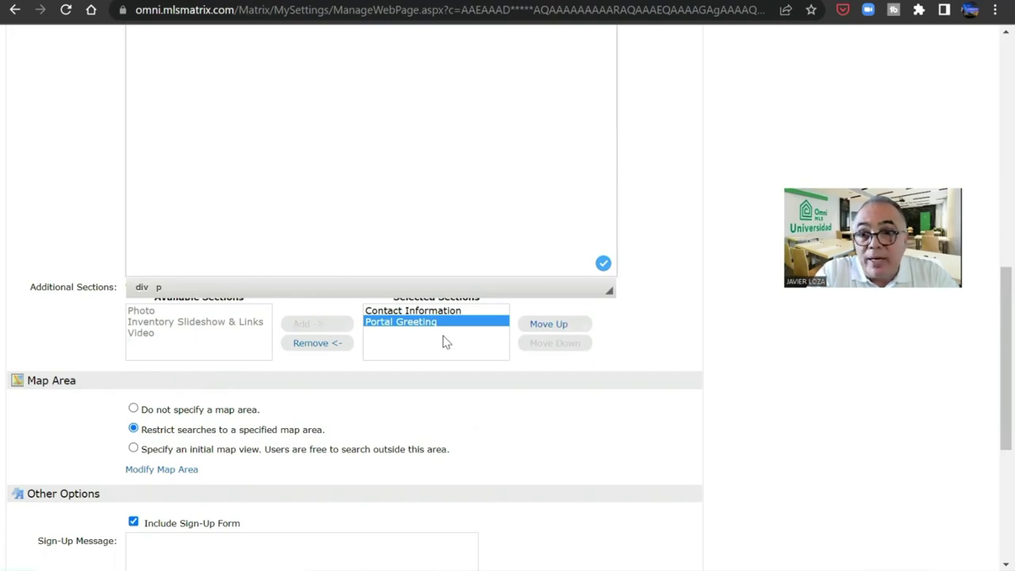
{"action": "scroll", "coordinate": [990, 319], "scroll_direction": "up", "scroll_amount": 4}
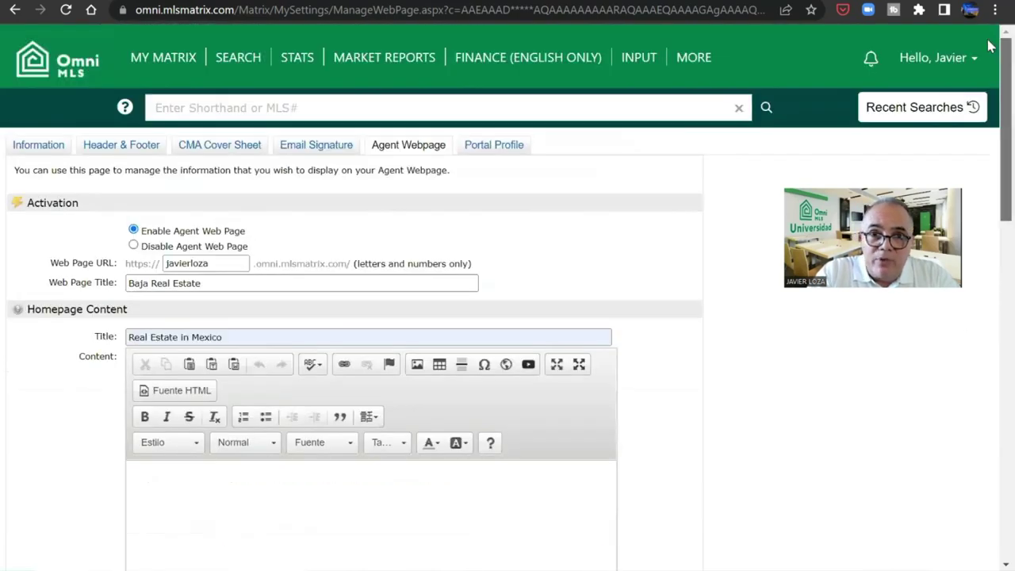
{"action": "left_click", "coordinate": [514, 150]}
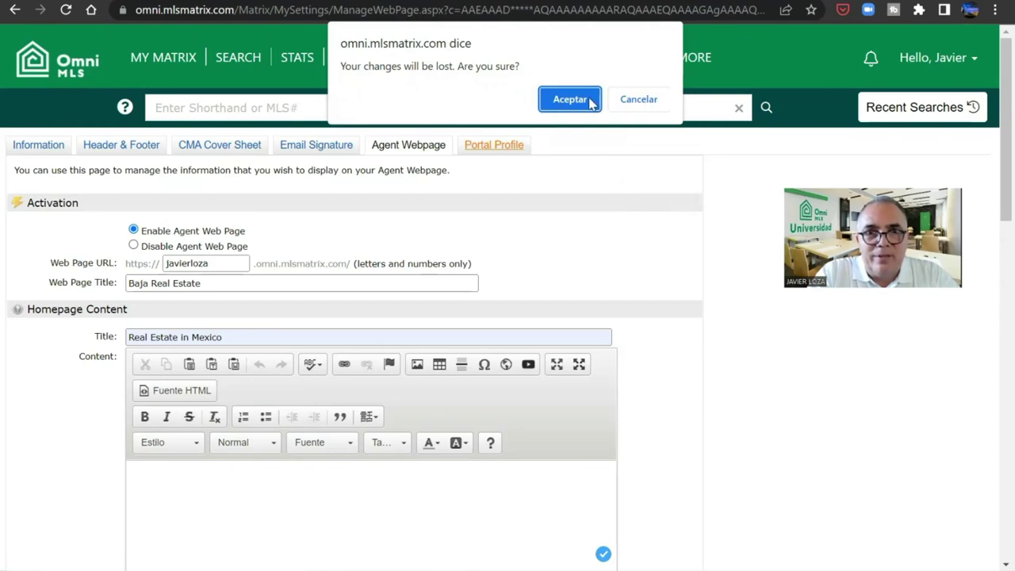
{"action": "left_click", "coordinate": [657, 100]}
{"action": "scroll", "coordinate": [988, 301], "scroll_direction": "down", "scroll_amount": 15}
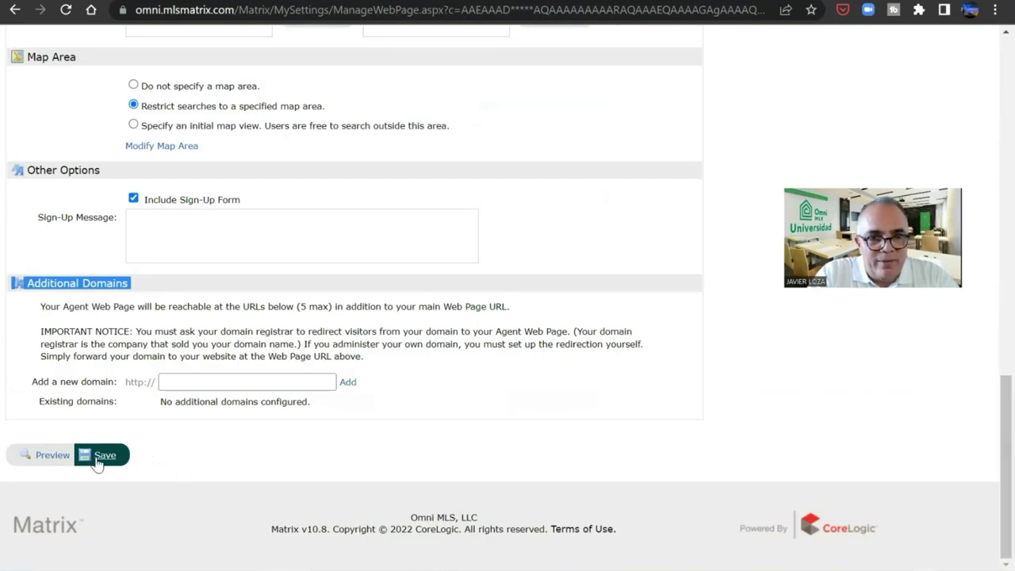
{"action": "left_click", "coordinate": [100, 458]}
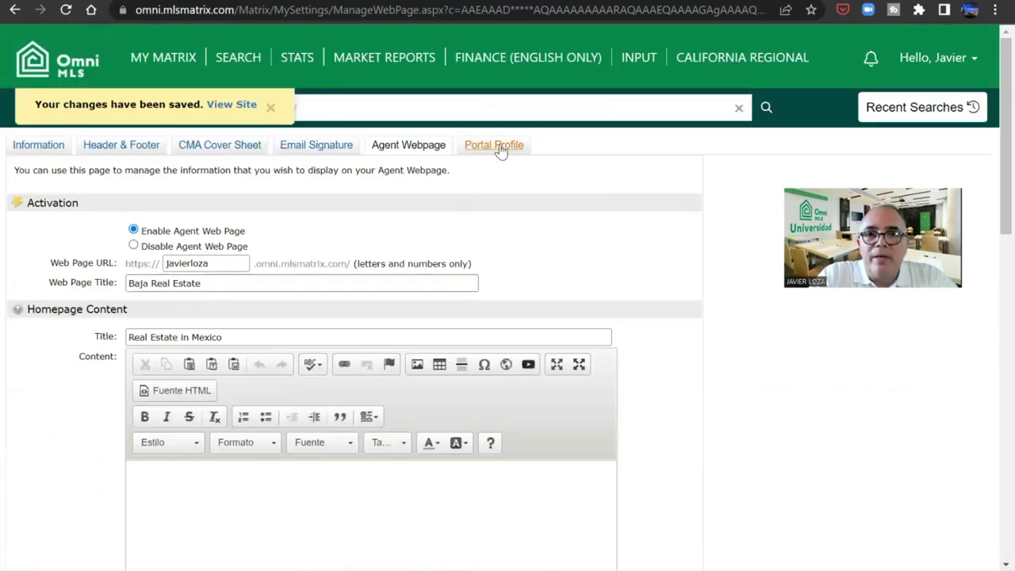
- Upload the agent's portrait, photo 2/3, as the Portal Profile photo and save it
{"action": "left_click", "coordinate": [499, 149]}
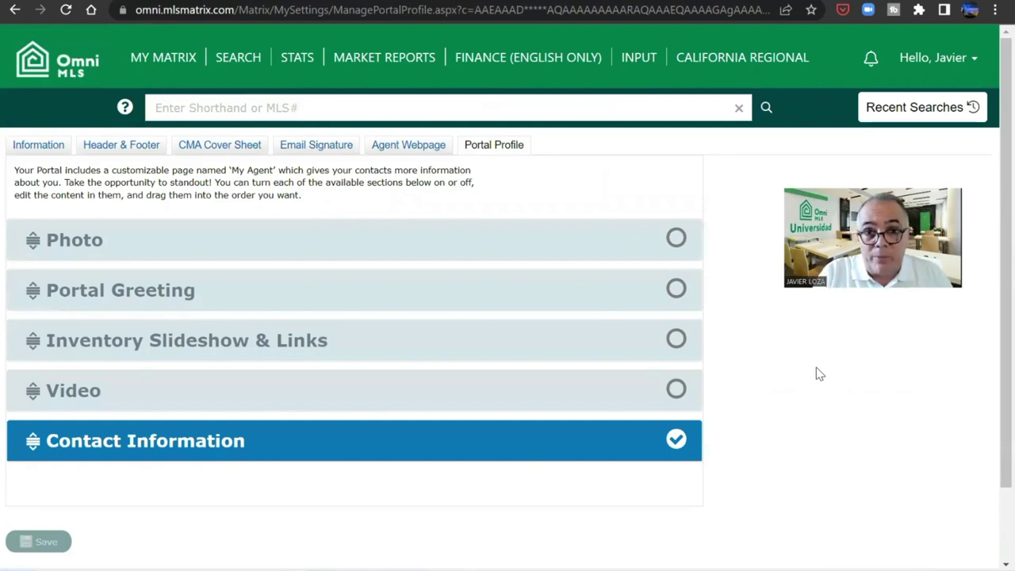
{"action": "left_click", "coordinate": [50, 243]}
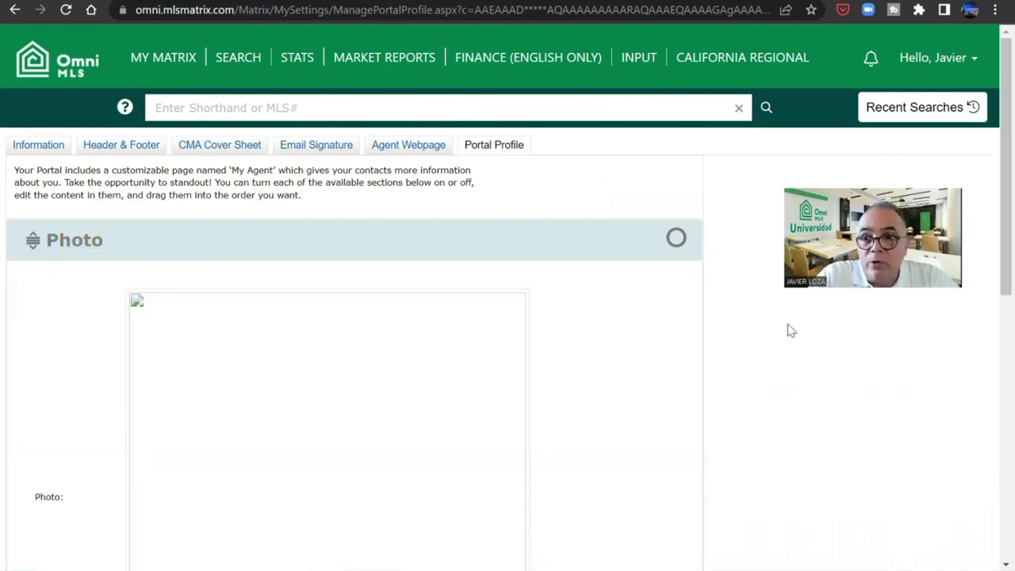
{"action": "left_click_drag", "start_coordinate": [988, 243], "coordinate": [991, 348]}
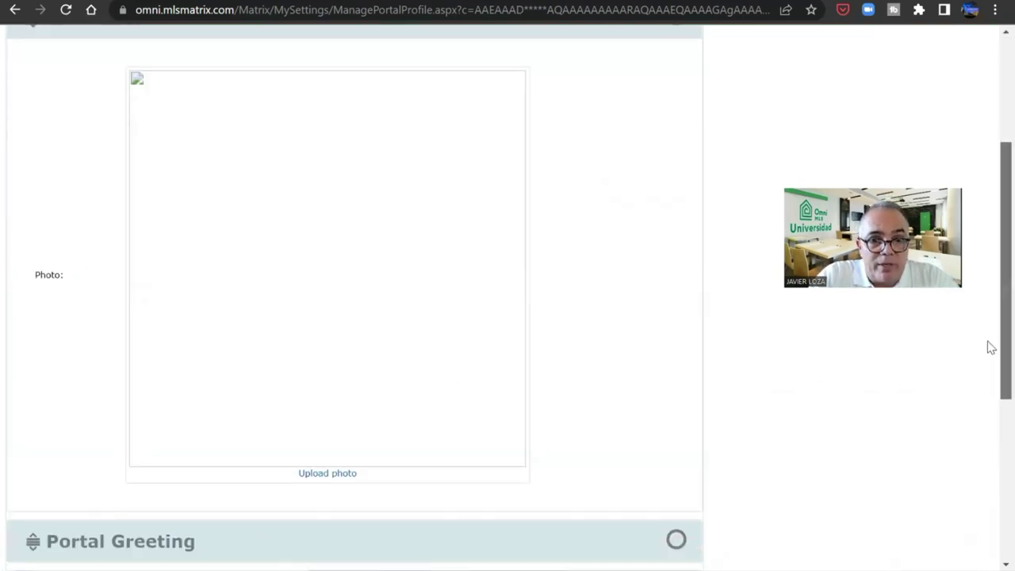
{"action": "left_click", "coordinate": [342, 475]}
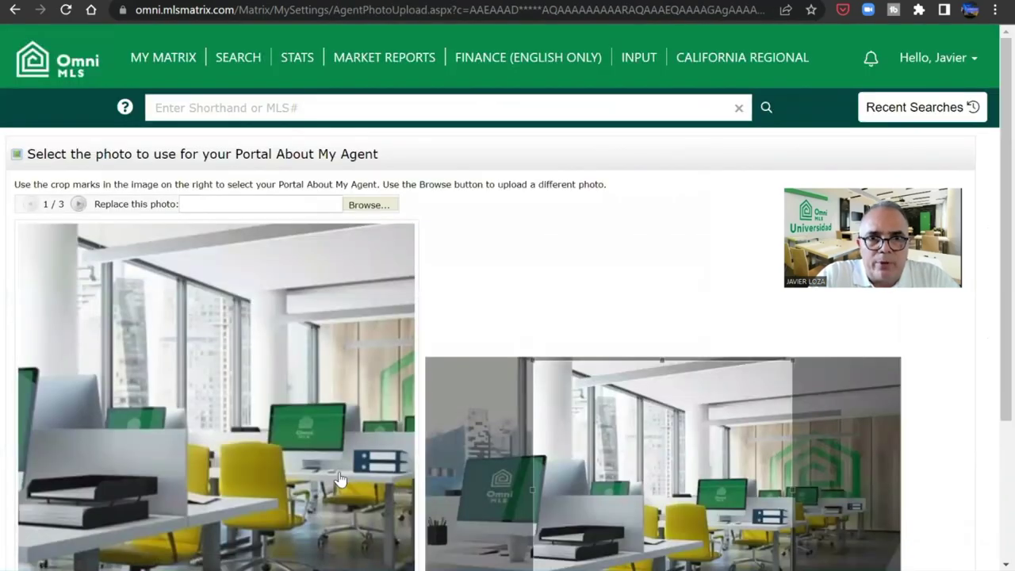
{"action": "scroll", "coordinate": [990, 249], "scroll_direction": "down", "scroll_amount": 3}
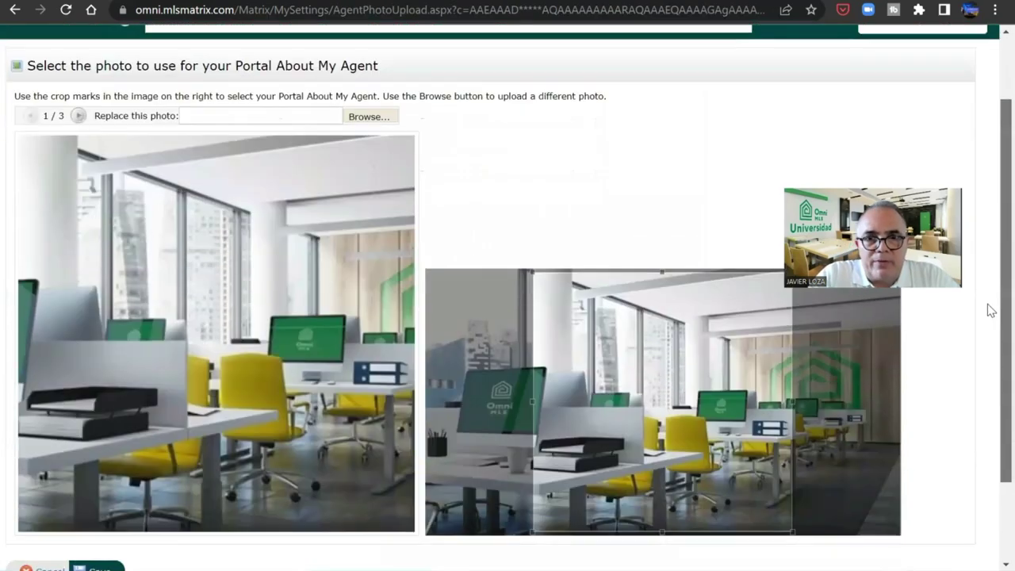
{"action": "scroll", "coordinate": [990, 143], "scroll_direction": "up", "scroll_amount": 3}
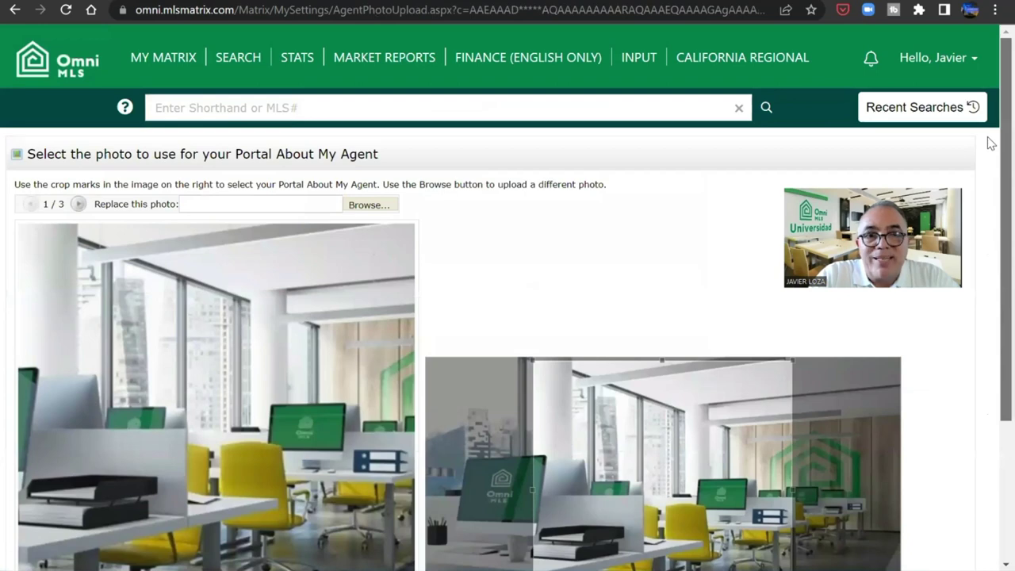
{"action": "scroll", "coordinate": [990, 238], "scroll_direction": "down", "scroll_amount": 1}
{"action": "scroll", "coordinate": [988, 158], "scroll_direction": "up", "scroll_amount": 1}
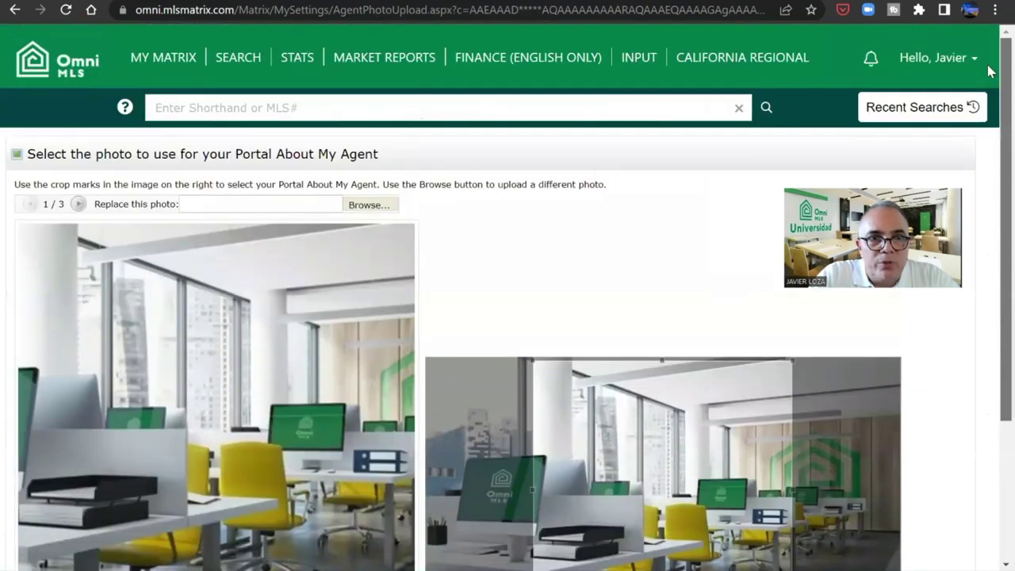
{"action": "left_click", "coordinate": [80, 205]}
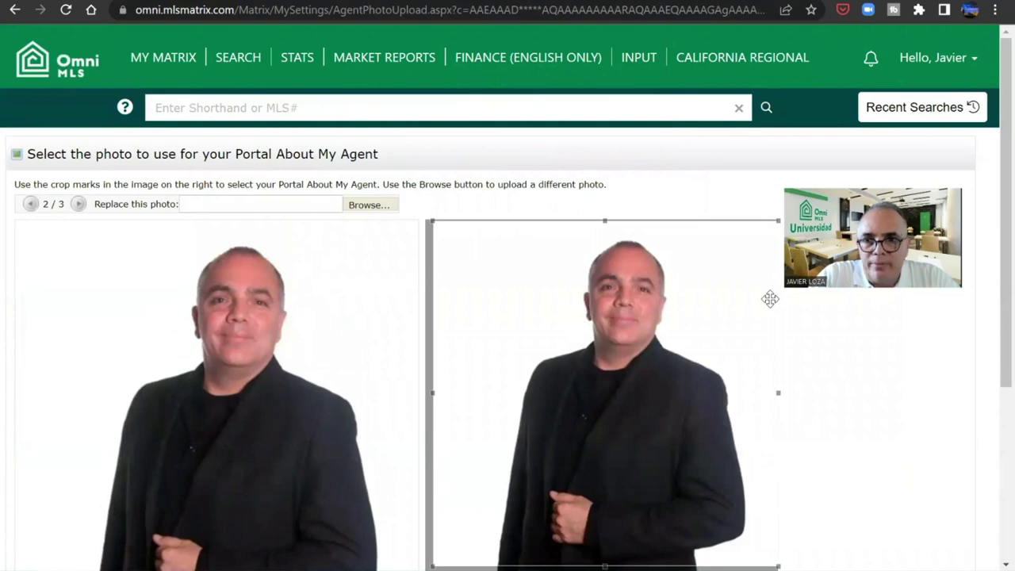
{"action": "scroll", "coordinate": [988, 489], "scroll_direction": "down", "scroll_amount": 3}
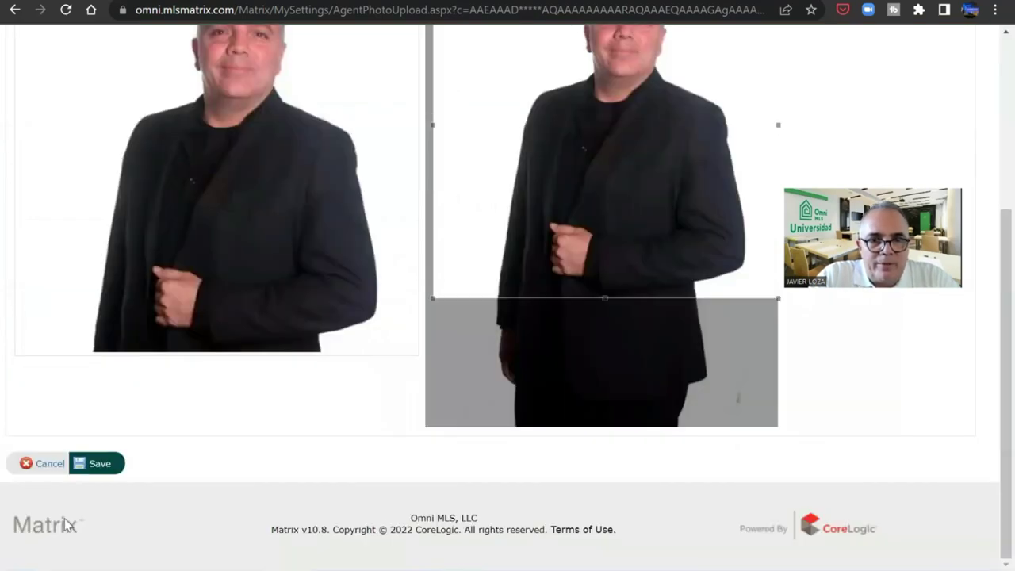
{"action": "left_click", "coordinate": [101, 464]}
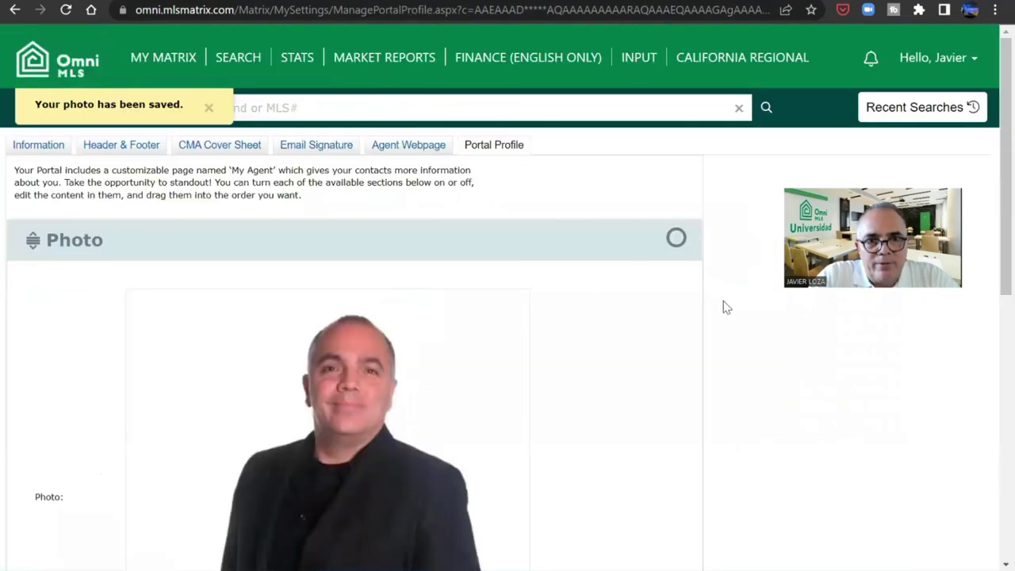
- Collapse Photo, look over the Portal Greeting, then expand Inventory Slideshow & Links
{"action": "left_click_drag", "start_coordinate": [992, 249], "coordinate": [987, 215]}
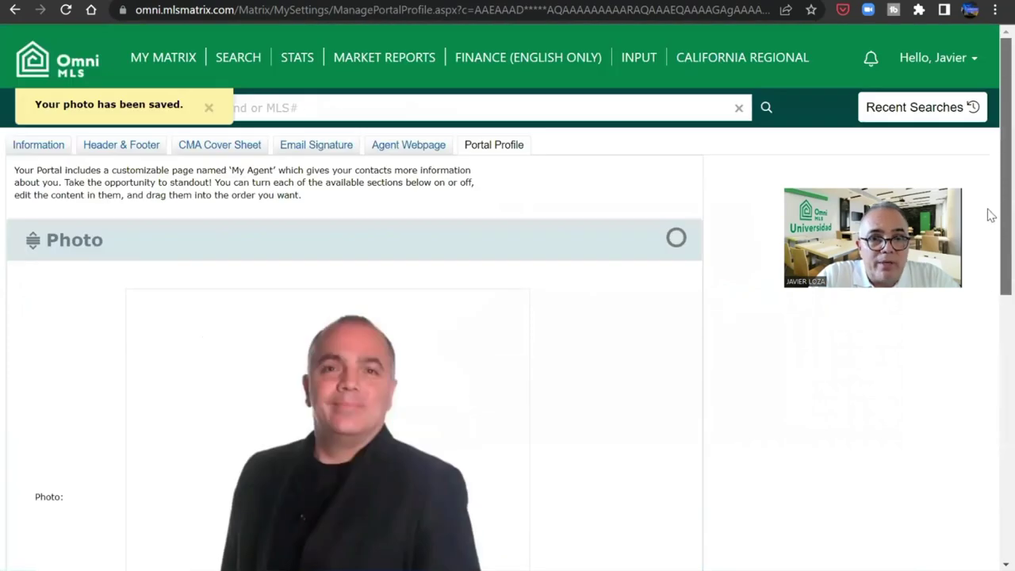
{"action": "left_click", "coordinate": [79, 242]}
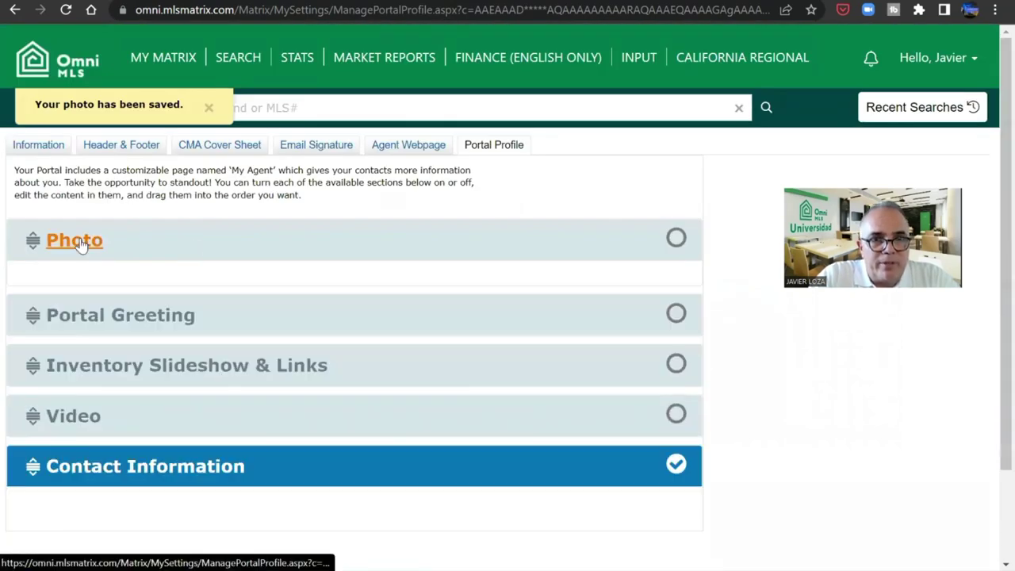
{"action": "left_click", "coordinate": [105, 291]}
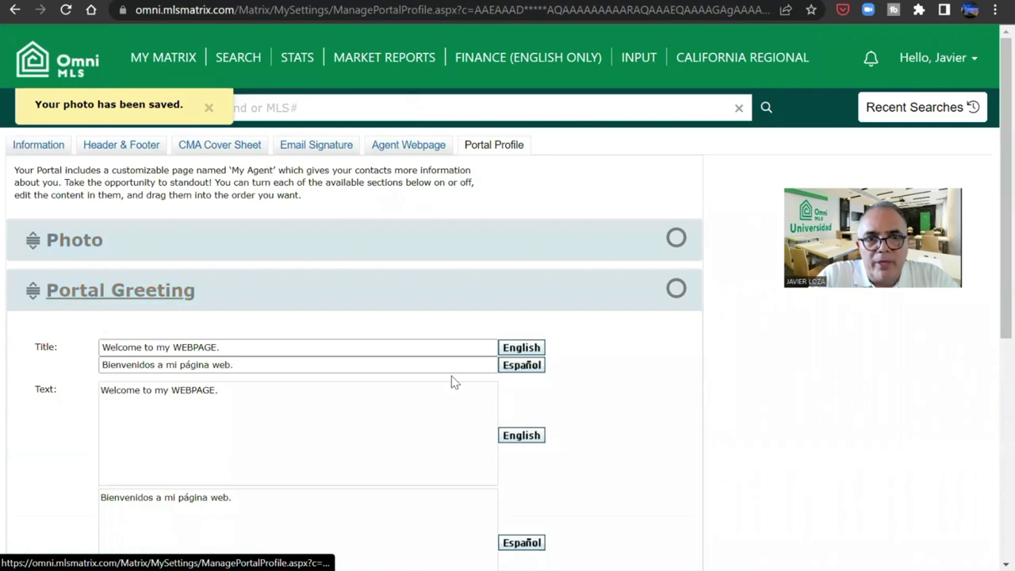
{"action": "left_click_drag", "start_coordinate": [991, 212], "coordinate": [991, 284]}
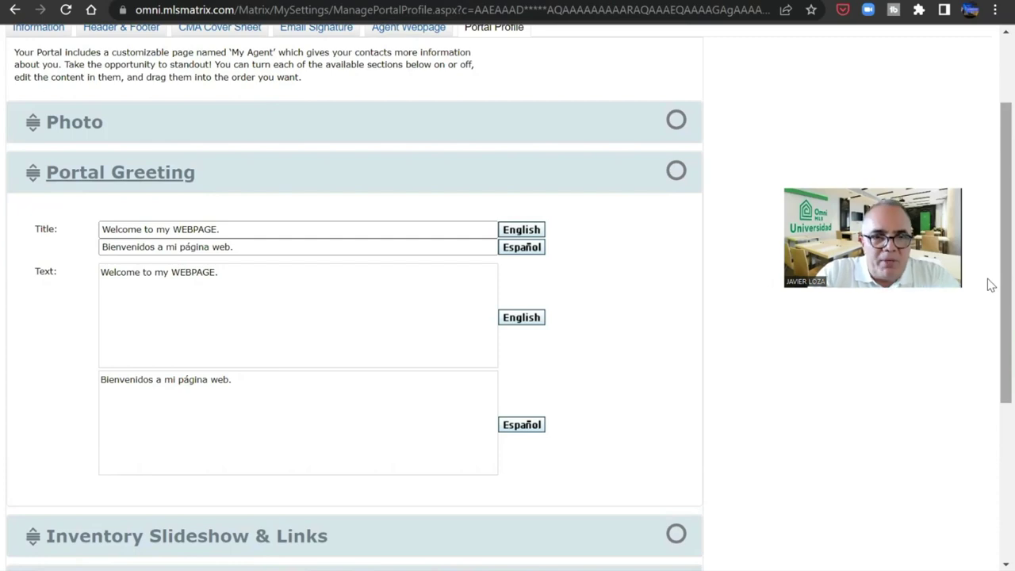
{"action": "left_click", "coordinate": [346, 277]}
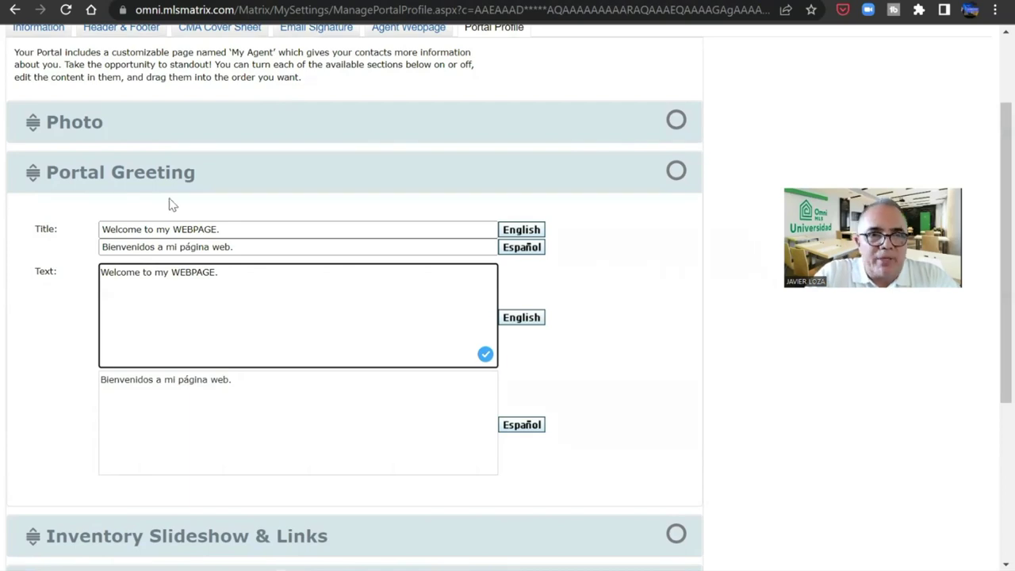
{"action": "left_click", "coordinate": [117, 174]}
{"action": "left_click", "coordinate": [132, 261]}
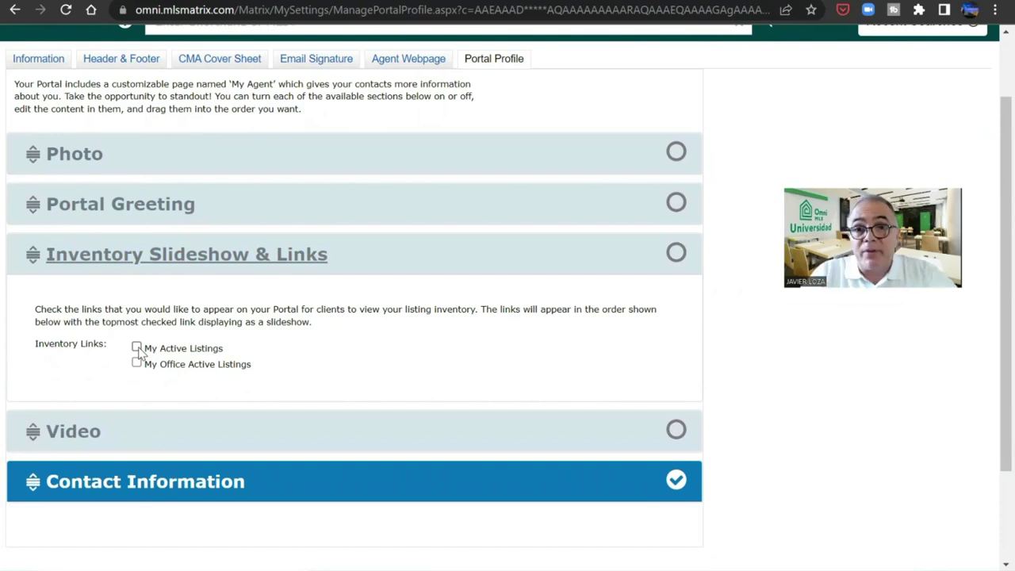
- Check My Active Listings, look over the Video fields, and expand Contact Information
{"action": "left_click", "coordinate": [136, 347]}
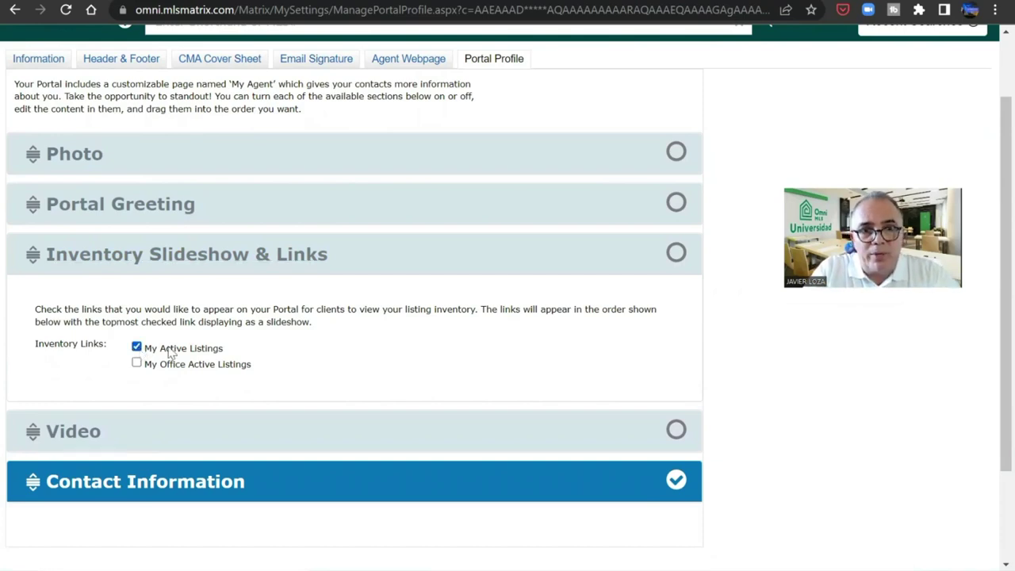
{"action": "left_click", "coordinate": [80, 432]}
{"action": "scroll", "coordinate": [990, 331], "scroll_direction": "down", "scroll_amount": 3}
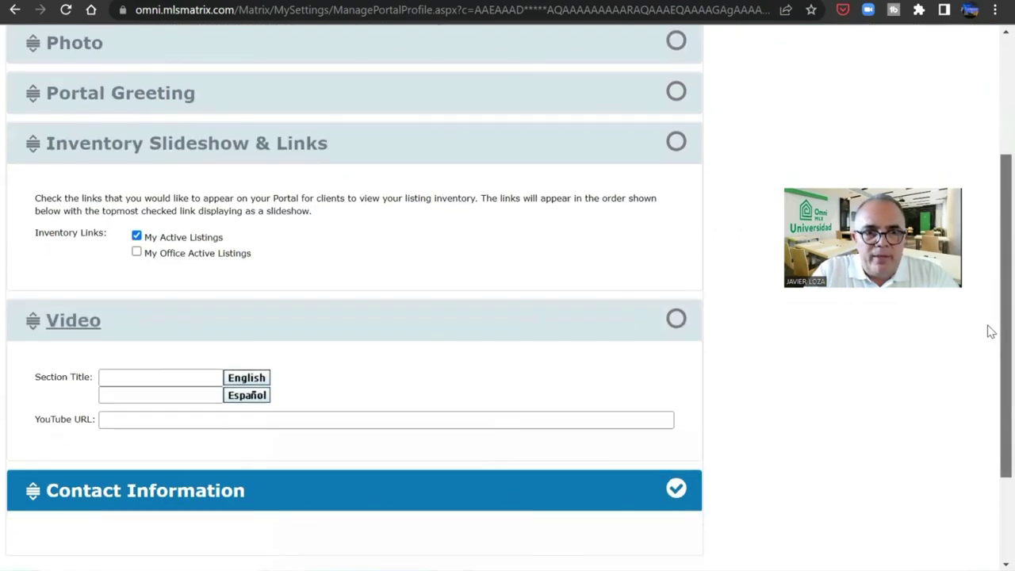
{"action": "left_click", "coordinate": [431, 379]}
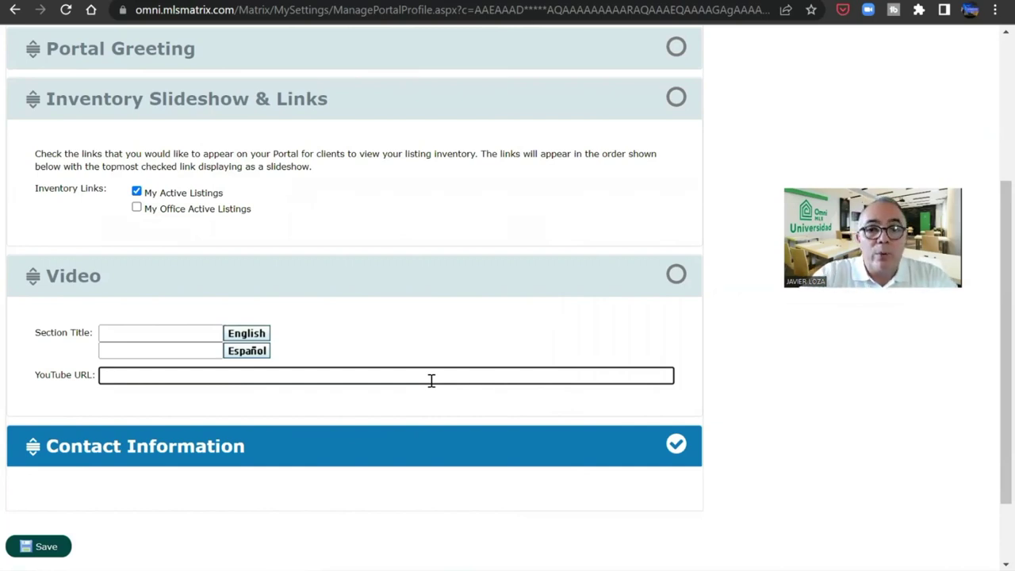
{"action": "left_click", "coordinate": [178, 334]}
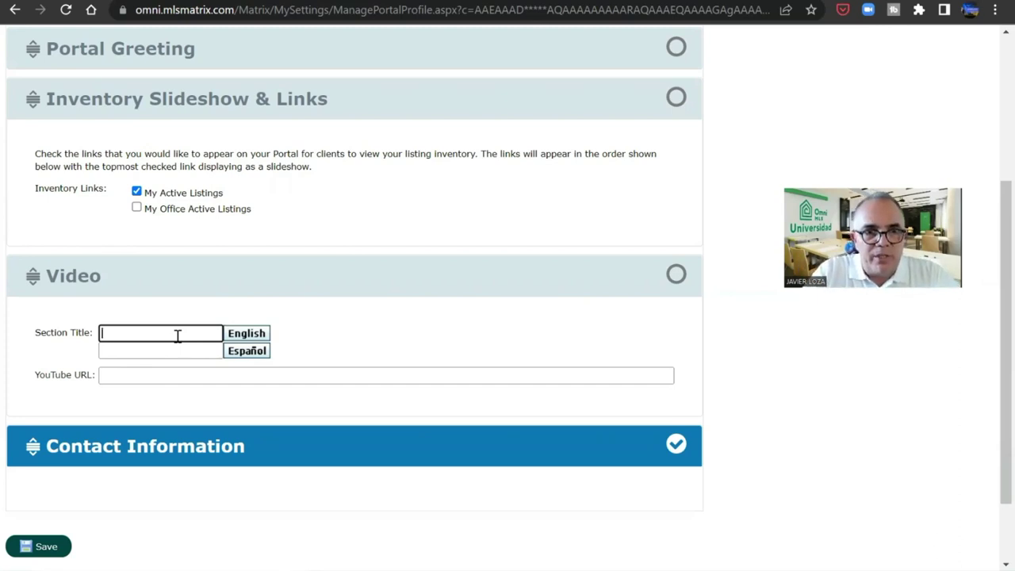
{"action": "left_click", "coordinate": [170, 377]}
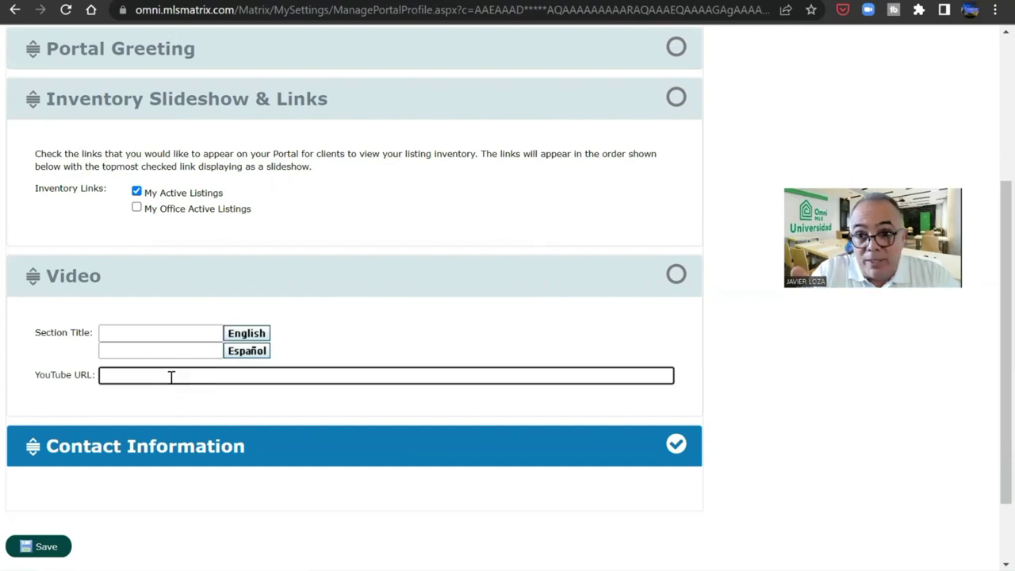
{"action": "left_click", "coordinate": [166, 449]}
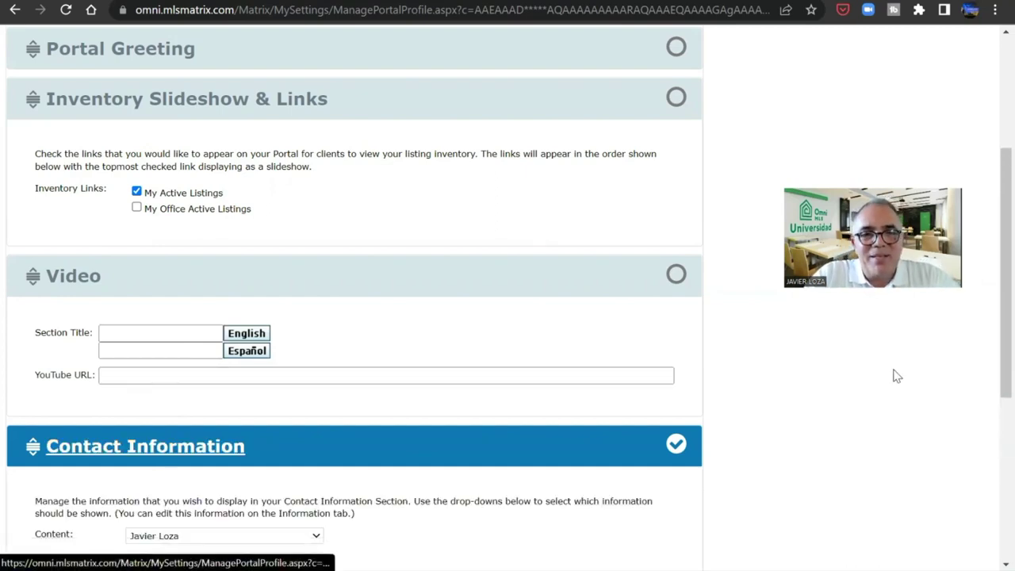
- Set the contact lines to first name and OMNI MLS Universidad, blanking the company line
{"action": "left_click_drag", "start_coordinate": [987, 301], "coordinate": [988, 424]}
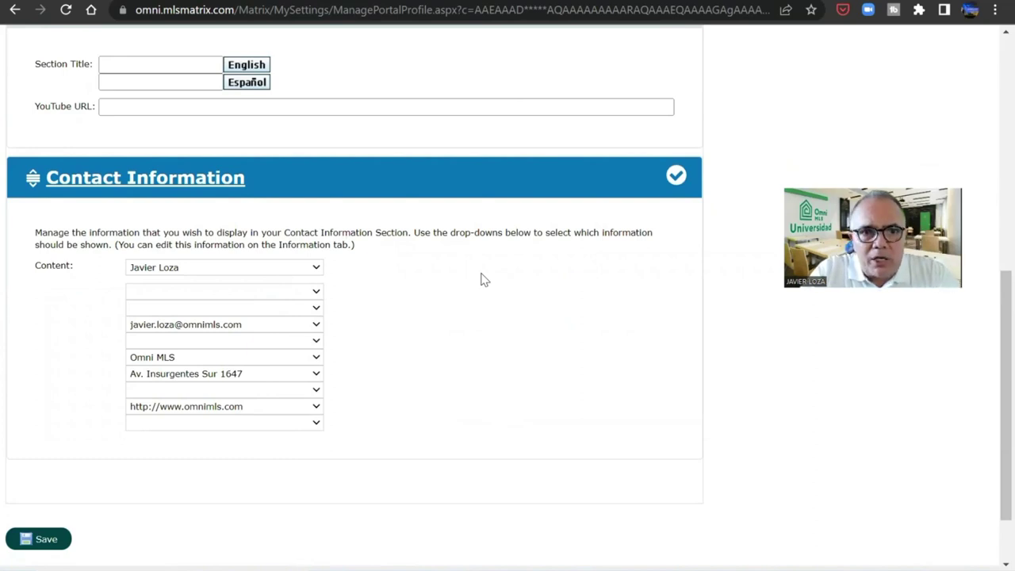
{"action": "left_click", "coordinate": [313, 269]}
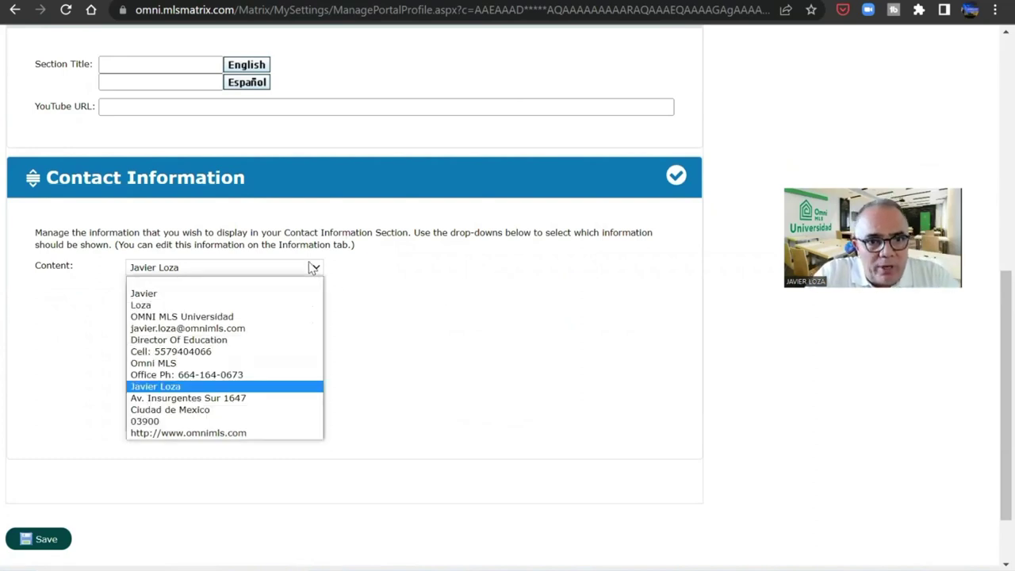
{"action": "left_click", "coordinate": [295, 293]}
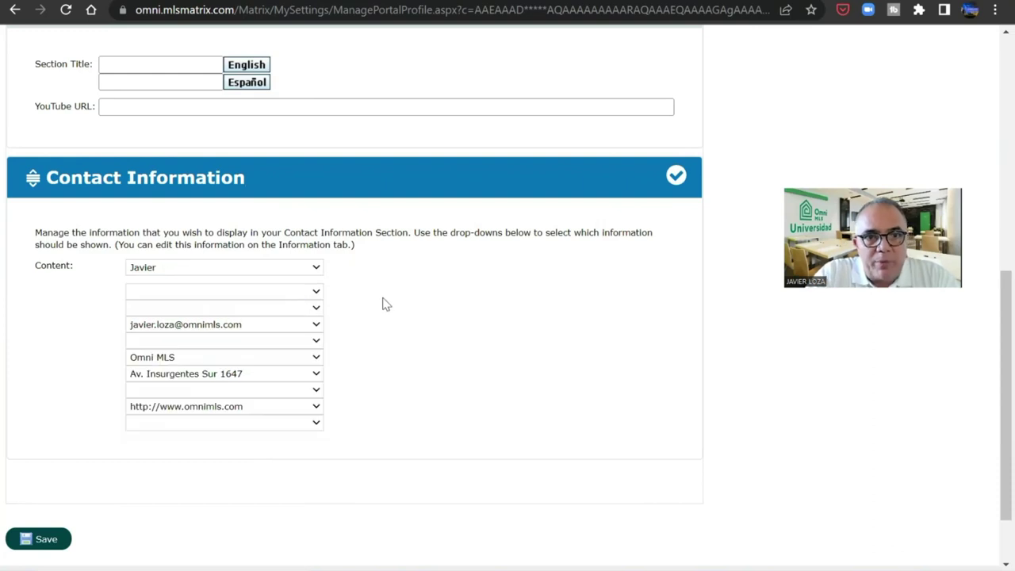
{"action": "left_click", "coordinate": [316, 291]}
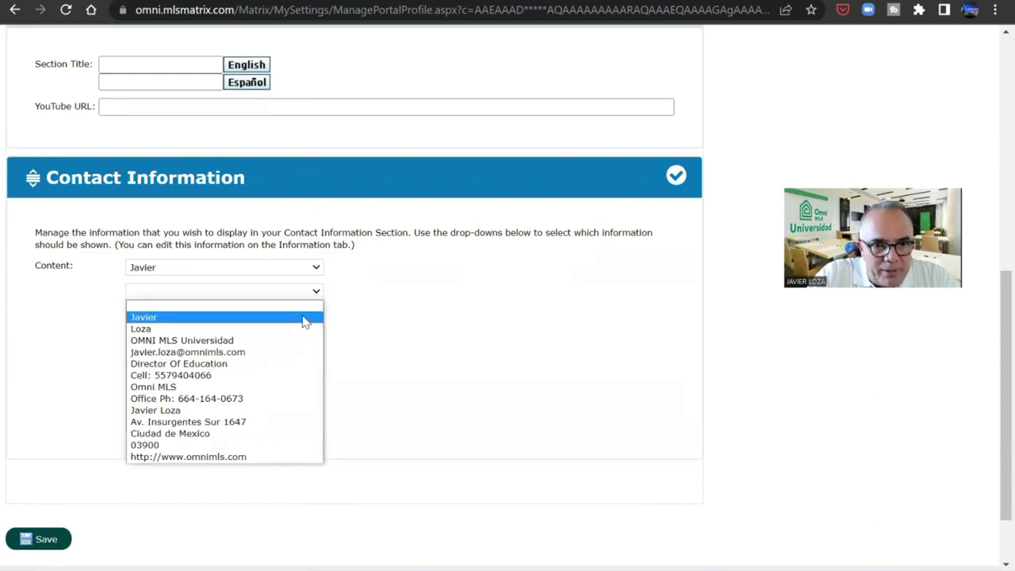
{"action": "left_click", "coordinate": [302, 340]}
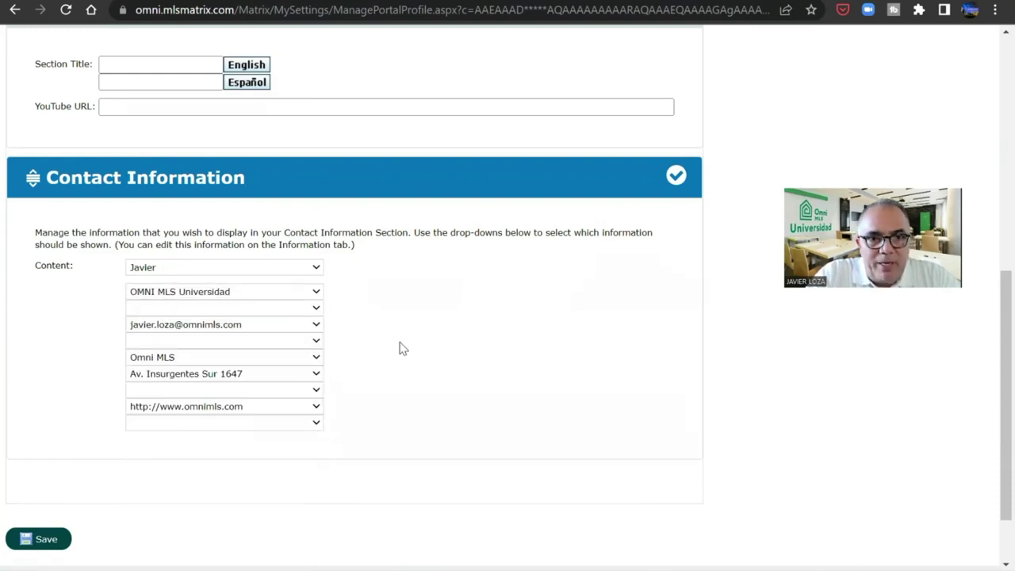
{"action": "left_click", "coordinate": [270, 357]}
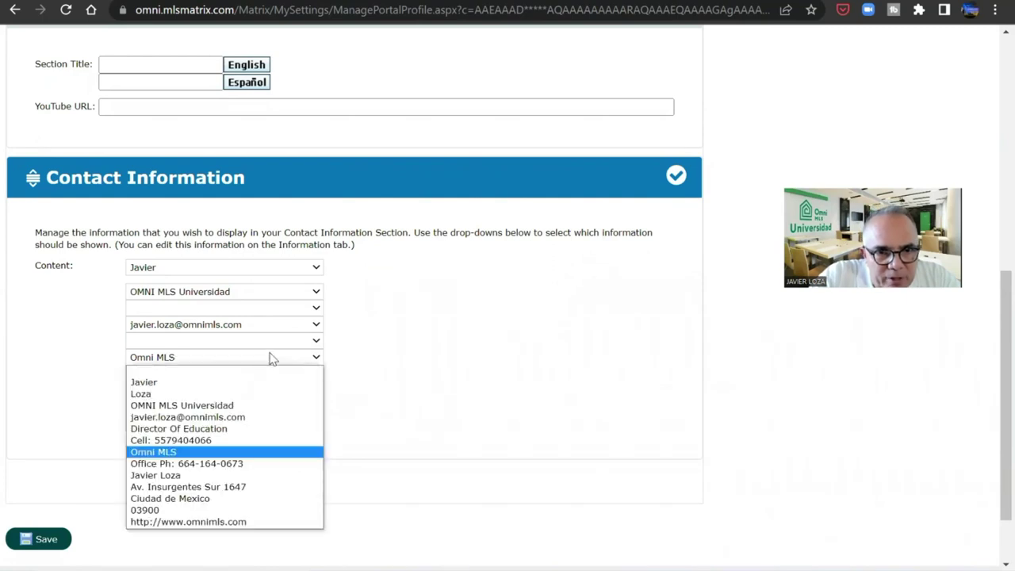
{"action": "left_click", "coordinate": [264, 371]}
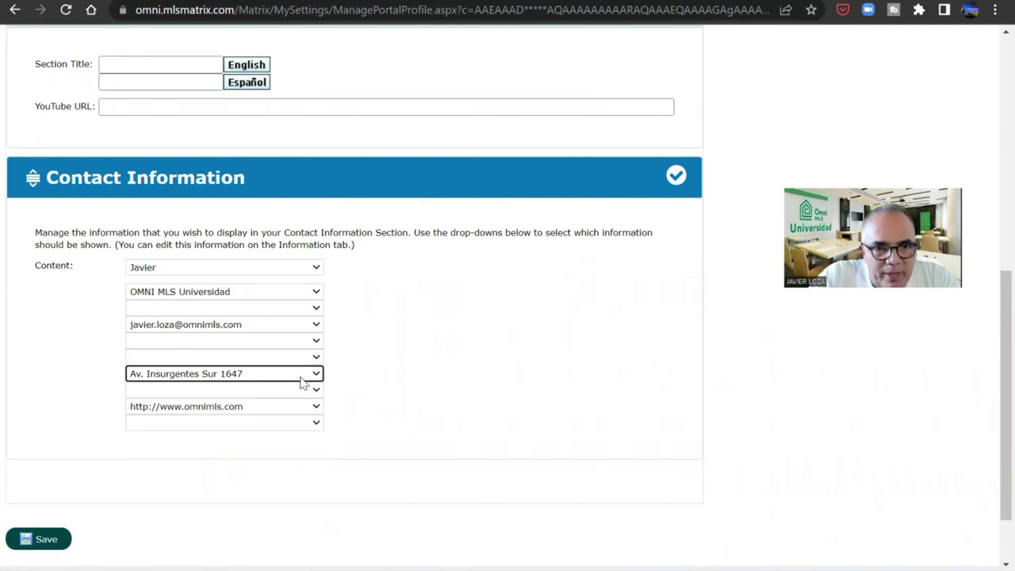
- Clear the street address line, add Office Ph, and save the Portal Profile
{"action": "right_click", "coordinate": [302, 384]}
{"action": "left_click", "coordinate": [295, 377]}
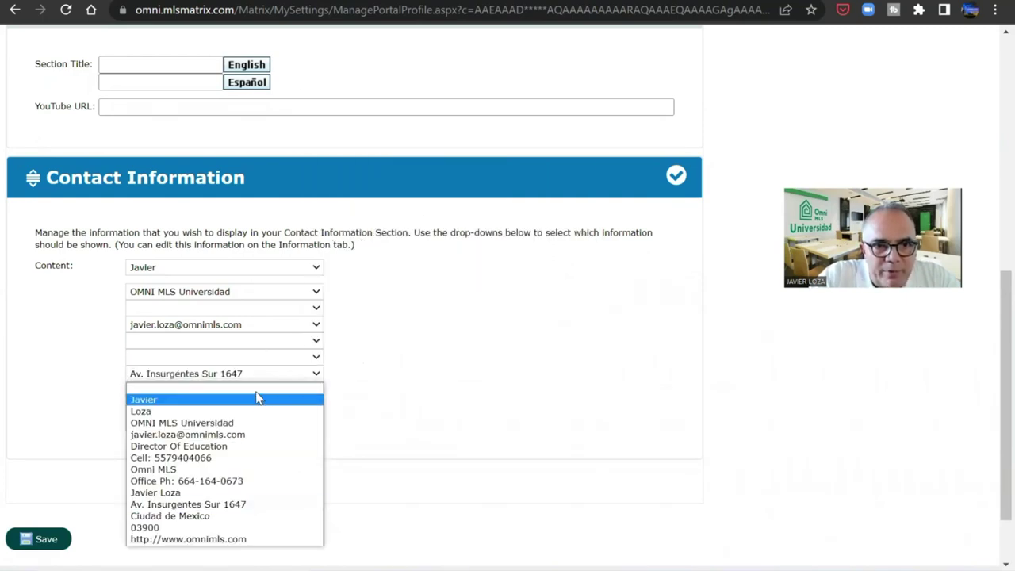
{"action": "left_click", "coordinate": [257, 394]}
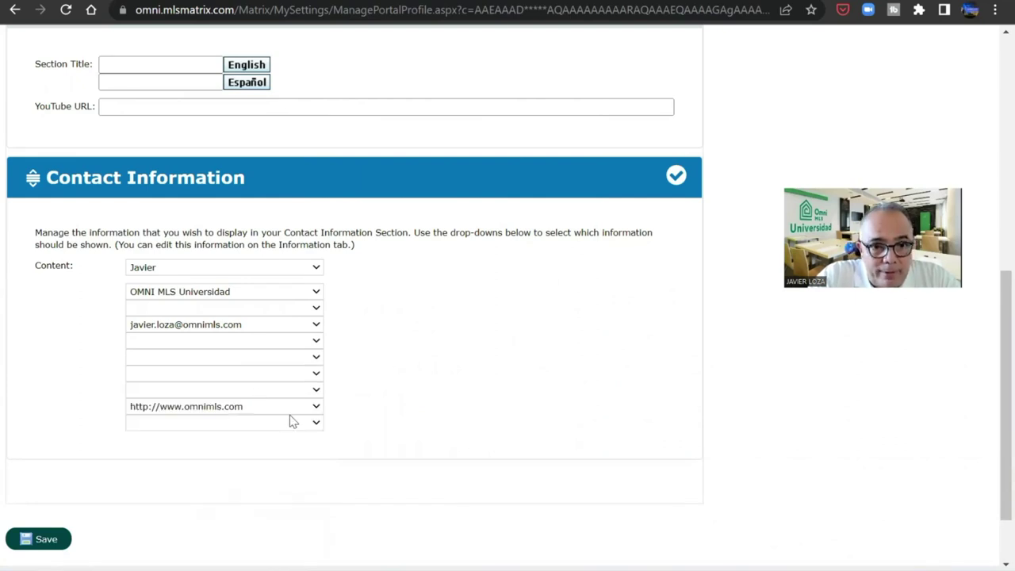
{"action": "left_click", "coordinate": [316, 359]}
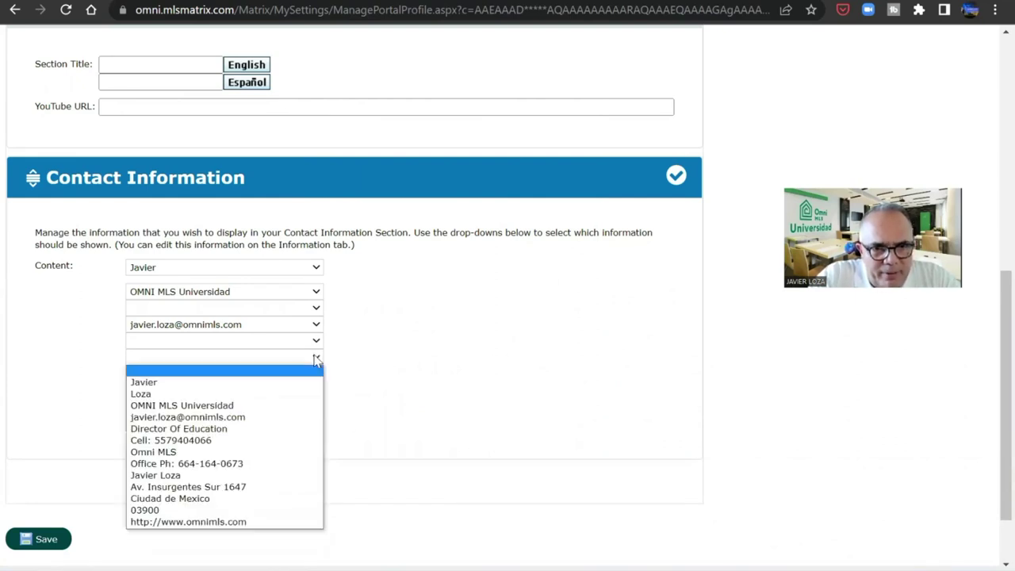
{"action": "left_click", "coordinate": [288, 464]}
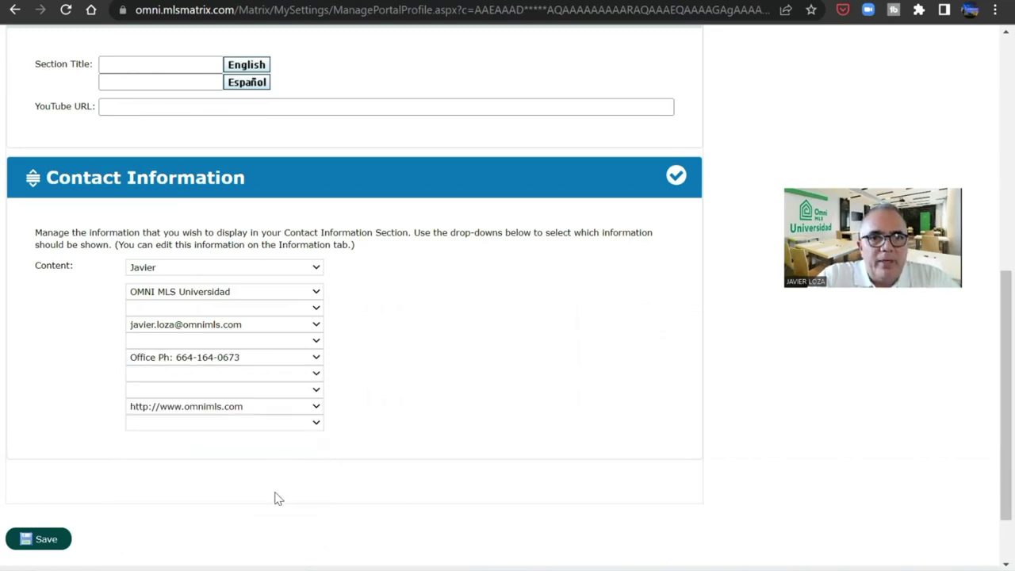
{"action": "left_click", "coordinate": [47, 542]}
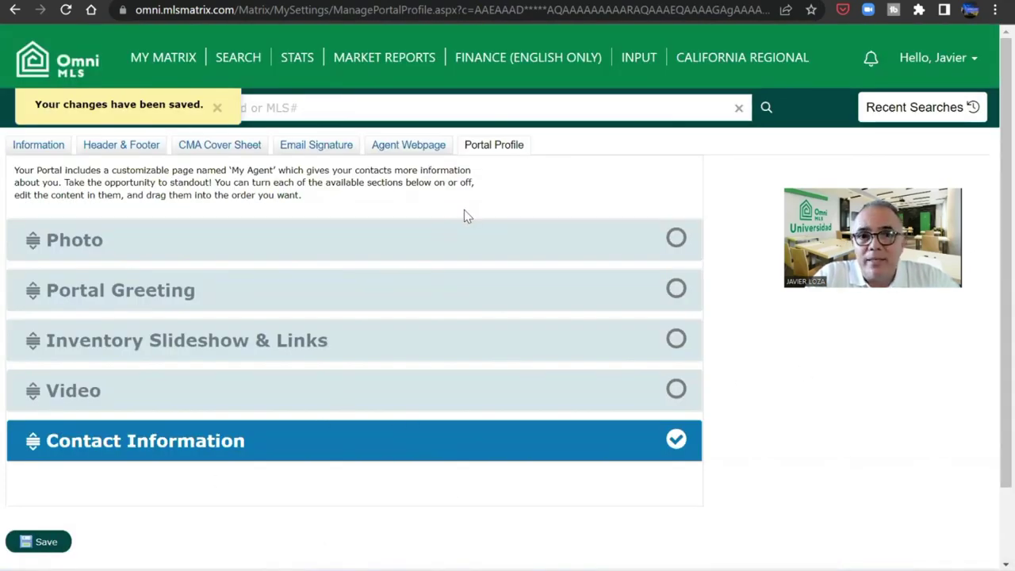
- Return to Agent Webpage and select Inventory Slideshow & Links in Available Sections
{"action": "left_click", "coordinate": [435, 149]}
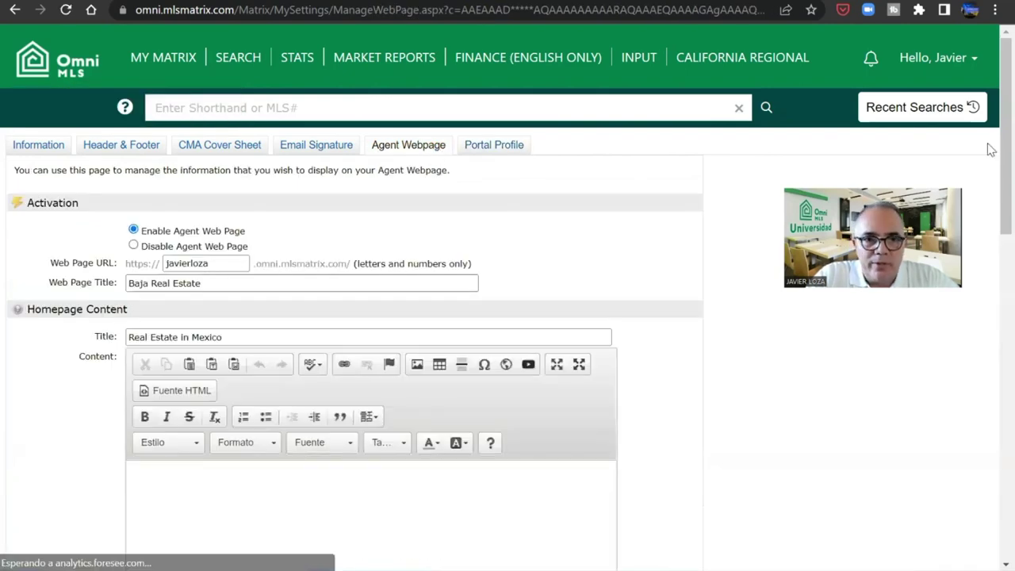
{"action": "scroll", "coordinate": [988, 396], "scroll_direction": "down", "scroll_amount": 7}
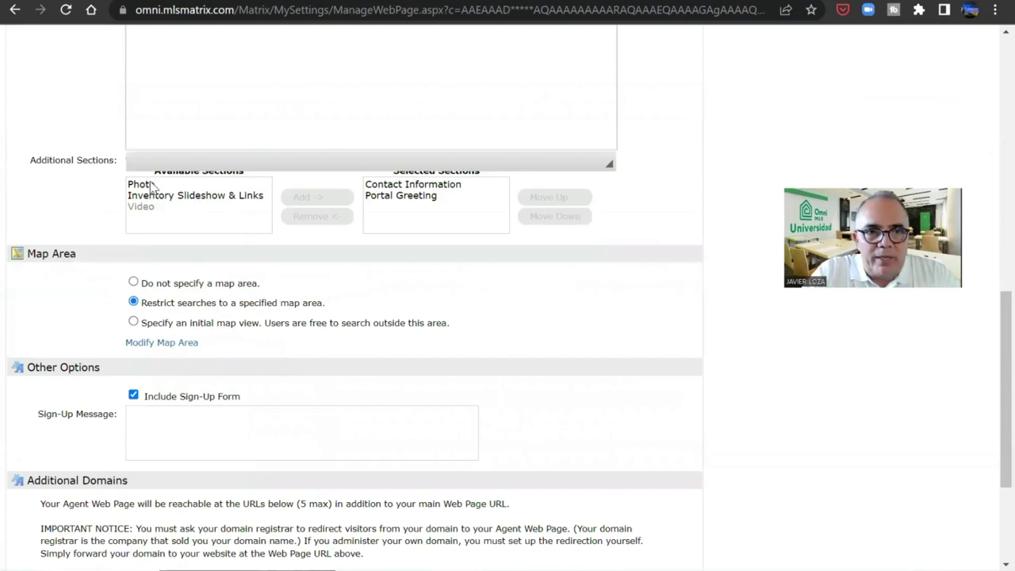
{"action": "left_click", "coordinate": [149, 195]}
- Add Inventory Slideshow & Links and Photo to the selected webpage sections
{"action": "left_click", "coordinate": [327, 198]}
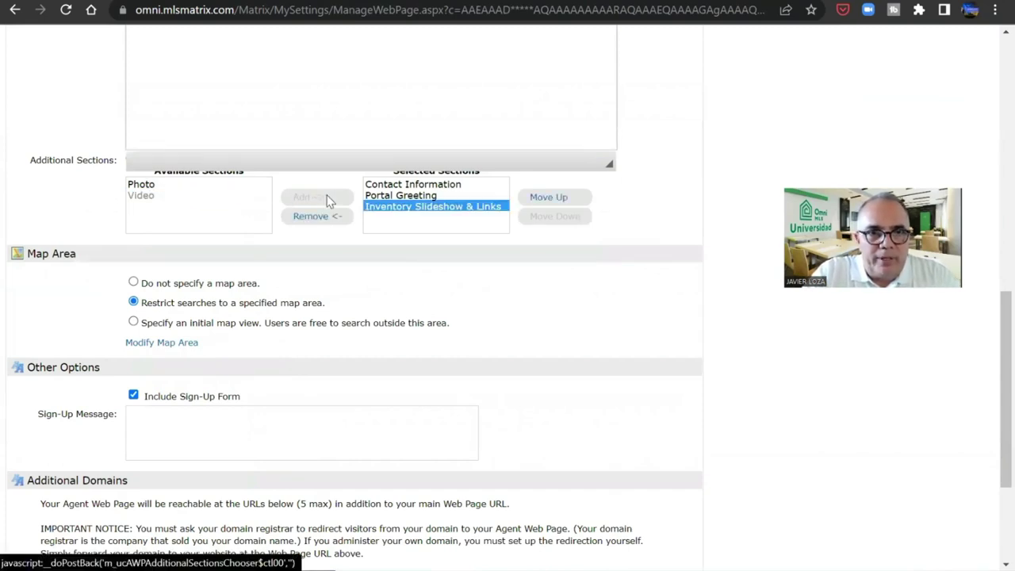
{"action": "left_click", "coordinate": [189, 185]}
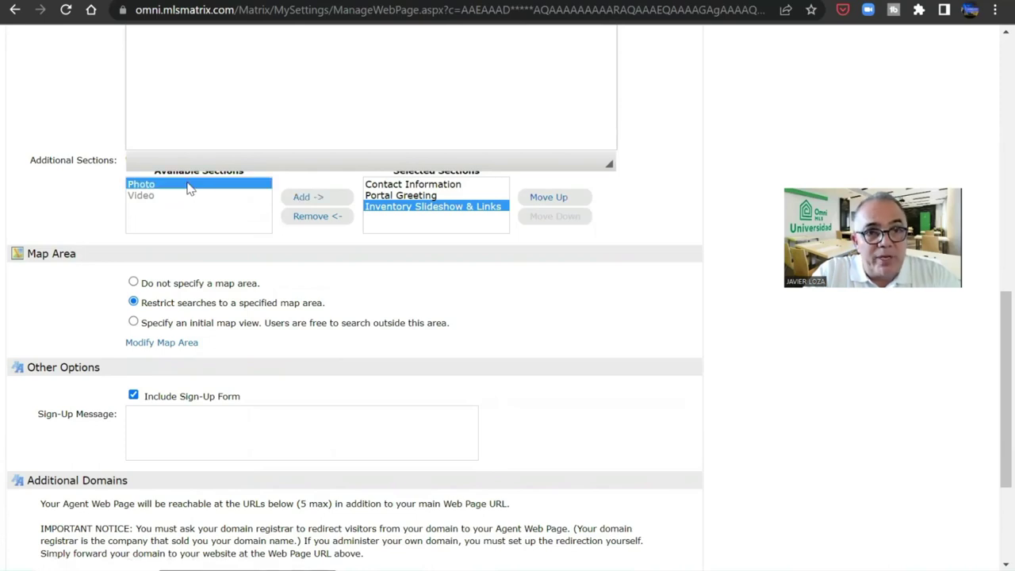
{"action": "left_click", "coordinate": [306, 196]}
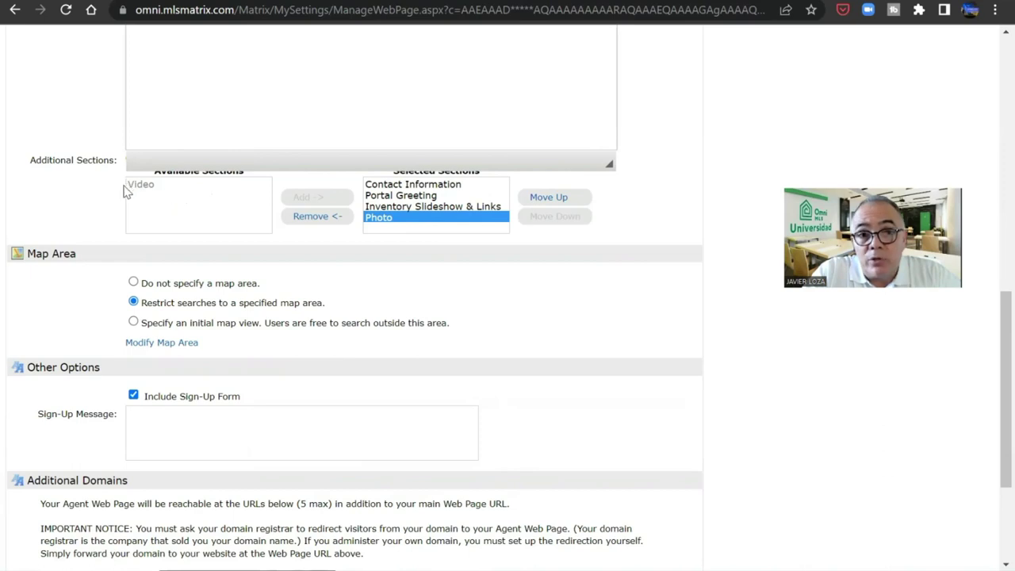
- Reorder sections to Portal Greeting, Photo, Inventory Slideshow & Links, Contact Information
{"action": "left_click", "coordinate": [423, 195]}
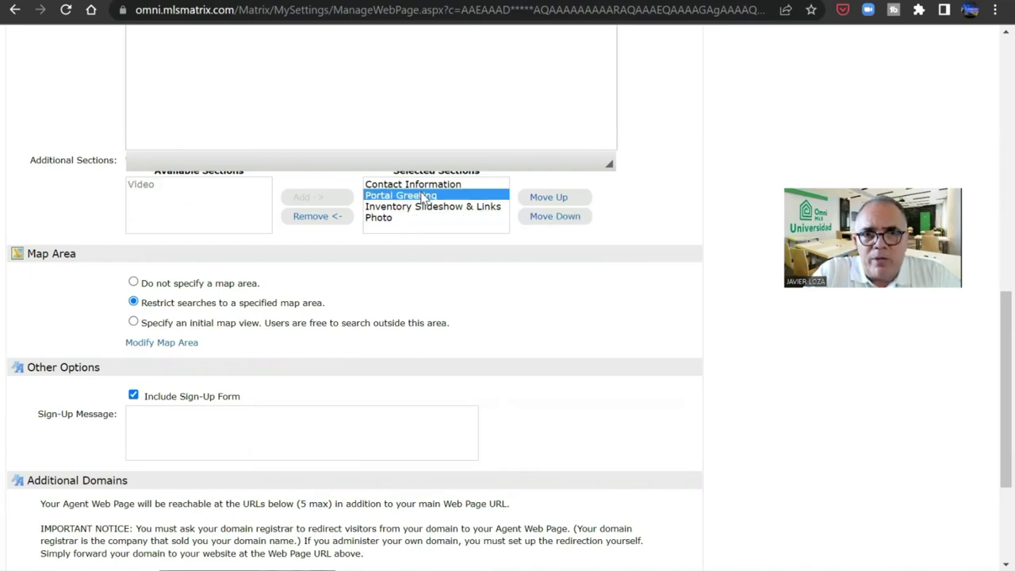
{"action": "left_click", "coordinate": [549, 199]}
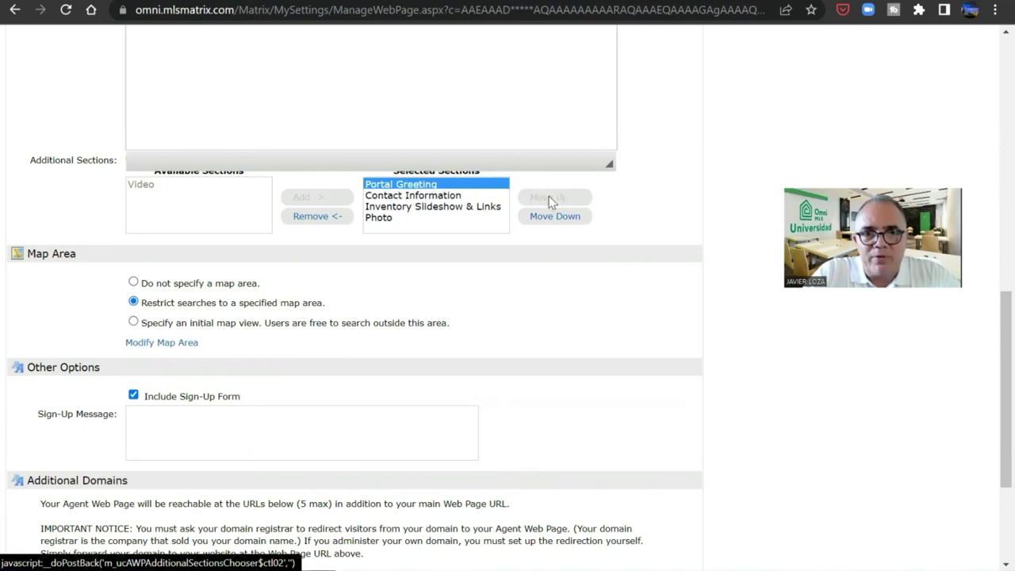
{"action": "left_click", "coordinate": [474, 207]}
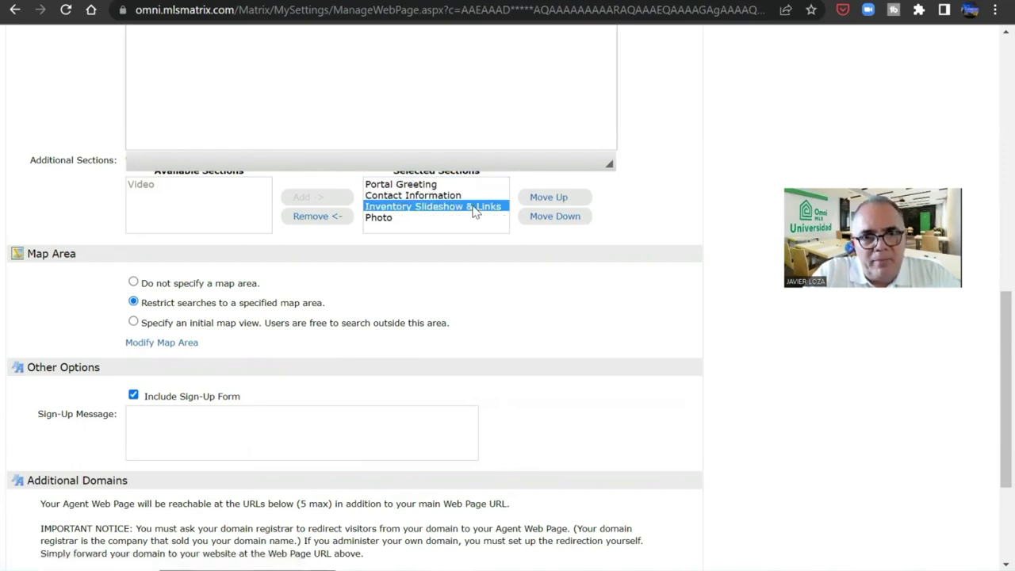
{"action": "left_click", "coordinate": [545, 199]}
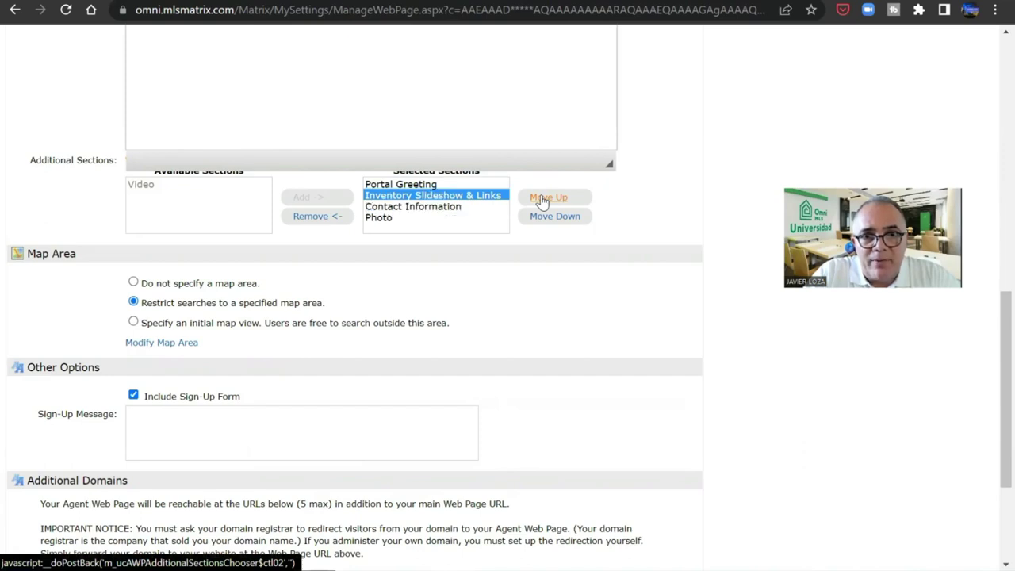
{"action": "left_click", "coordinate": [380, 218]}
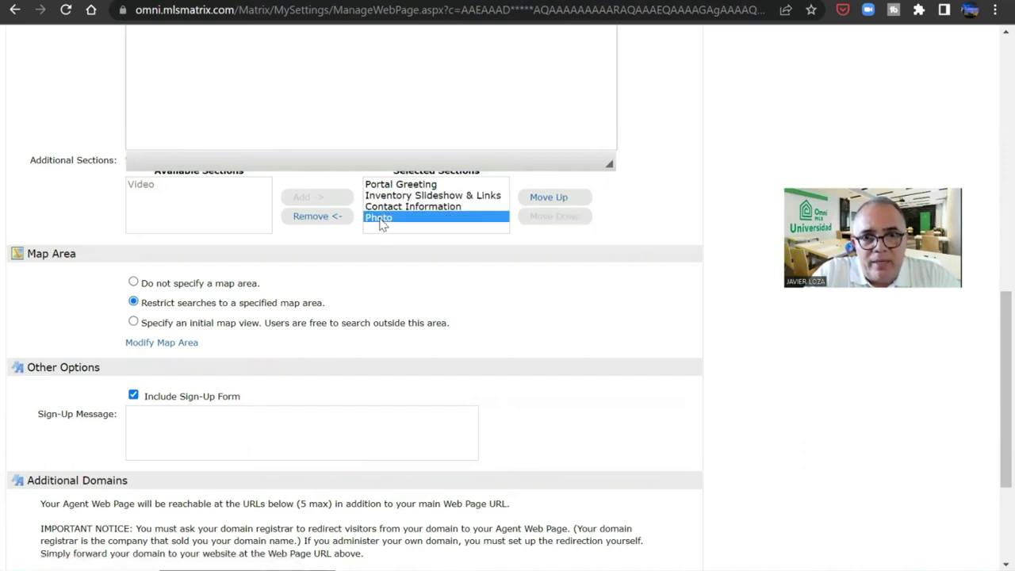
{"action": "left_click", "coordinate": [531, 198]}
{"action": "left_click", "coordinate": [533, 199]}
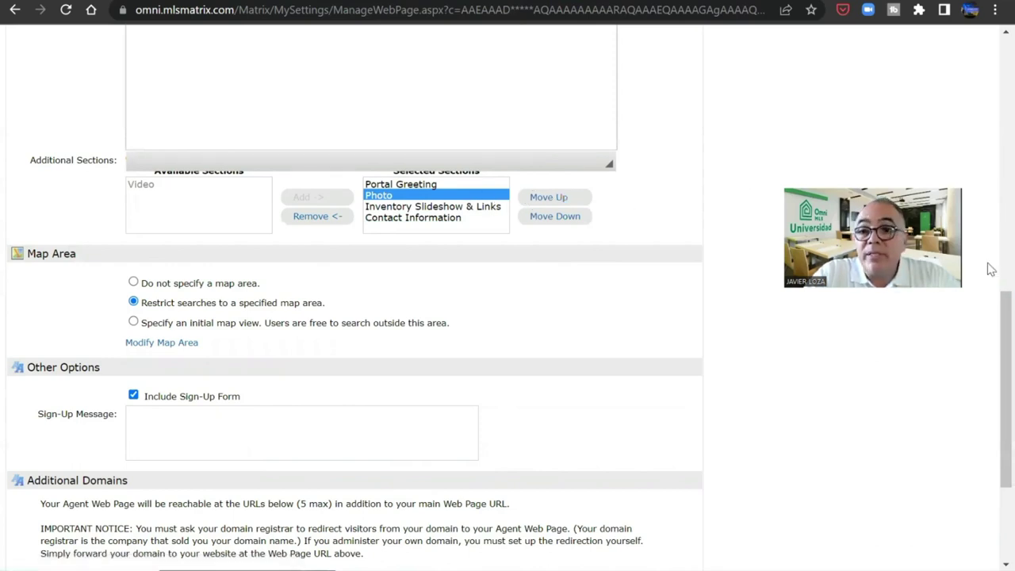
- Save the Agent Webpage settings with the new section order
{"action": "scroll", "coordinate": [991, 304], "scroll_direction": "up", "scroll_amount": 1}
{"action": "scroll", "coordinate": [991, 304], "scroll_direction": "up", "scroll_amount": 2}
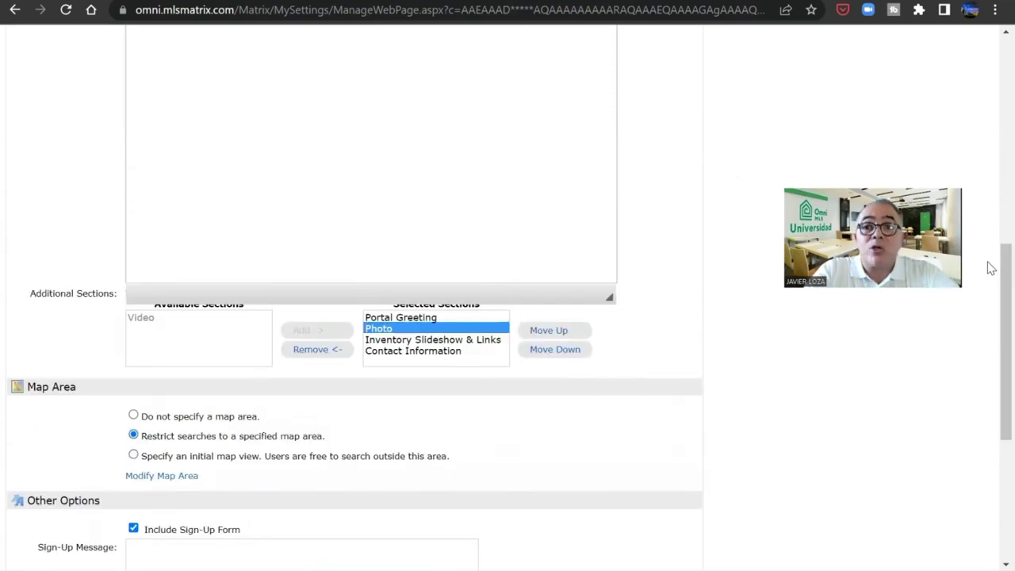
{"action": "left_click_drag", "start_coordinate": [990, 268], "coordinate": [988, 404]}
{"action": "scroll", "coordinate": [990, 87], "scroll_direction": "up", "scroll_amount": 1}
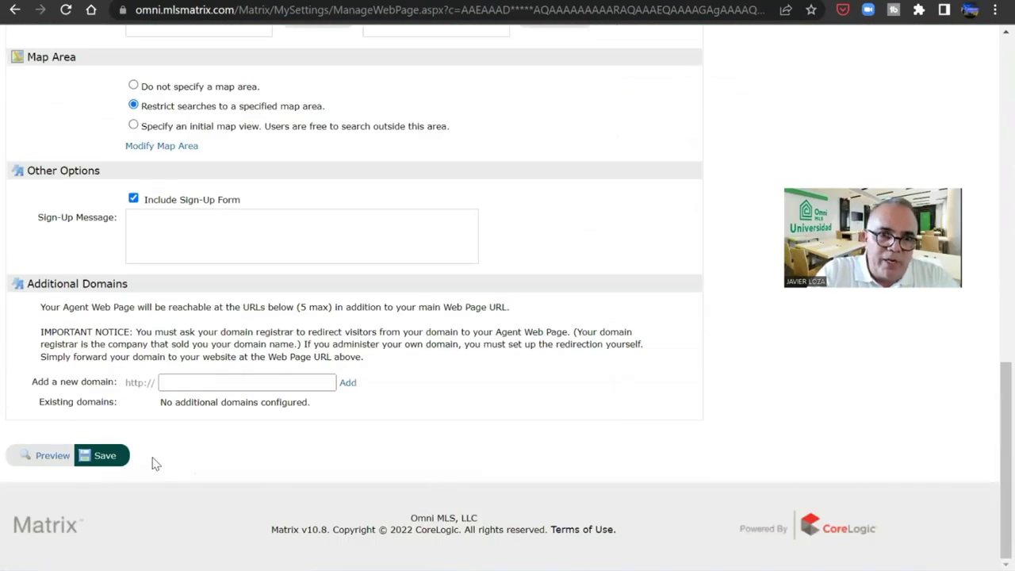
{"action": "left_click", "coordinate": [103, 457]}
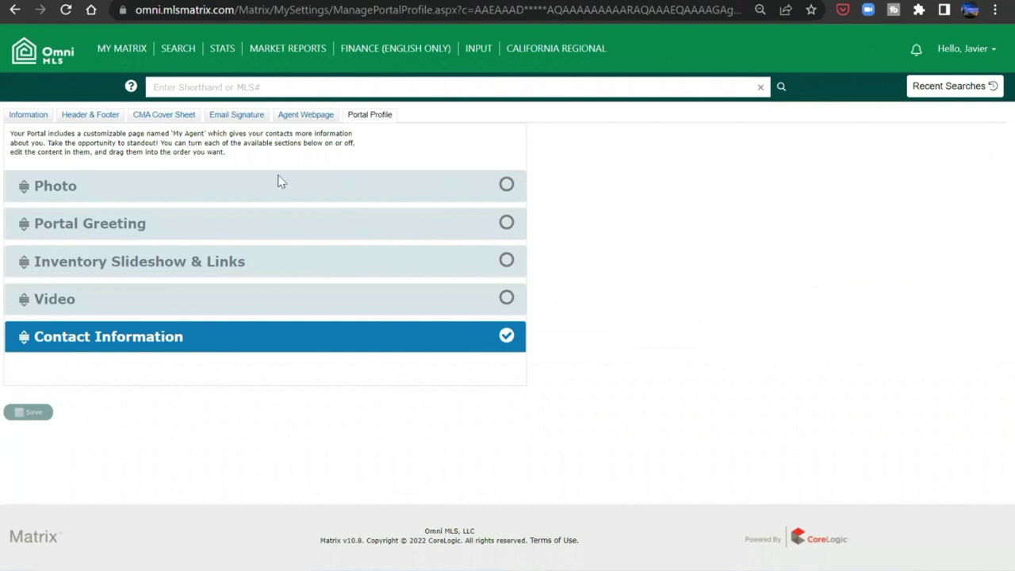
- Check the Information tab, then go to Contacts from the MY MATRIX menu
{"action": "left_click", "coordinate": [32, 116]}
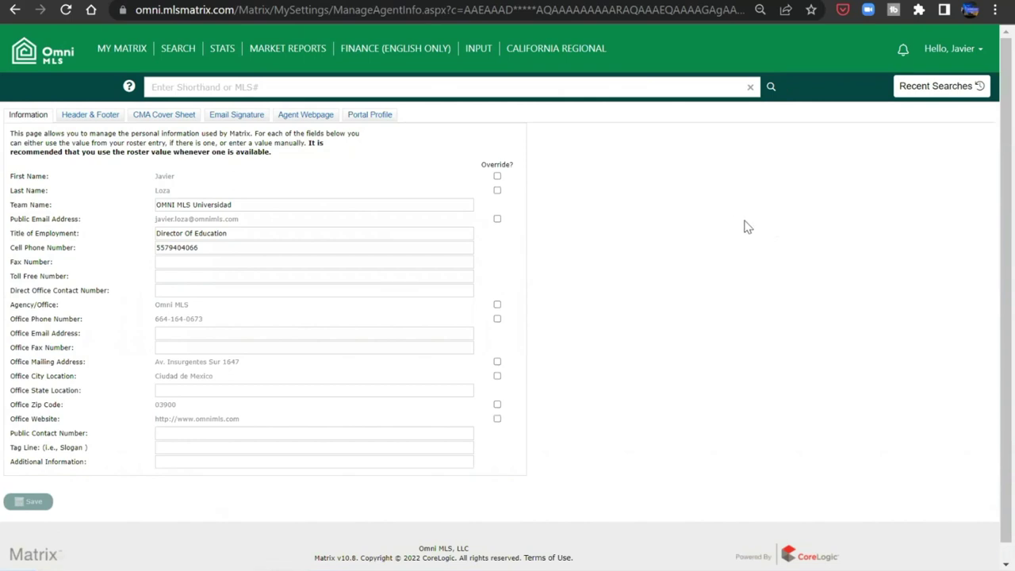
{"action": "mouse_move", "coordinate": [108, 50]}
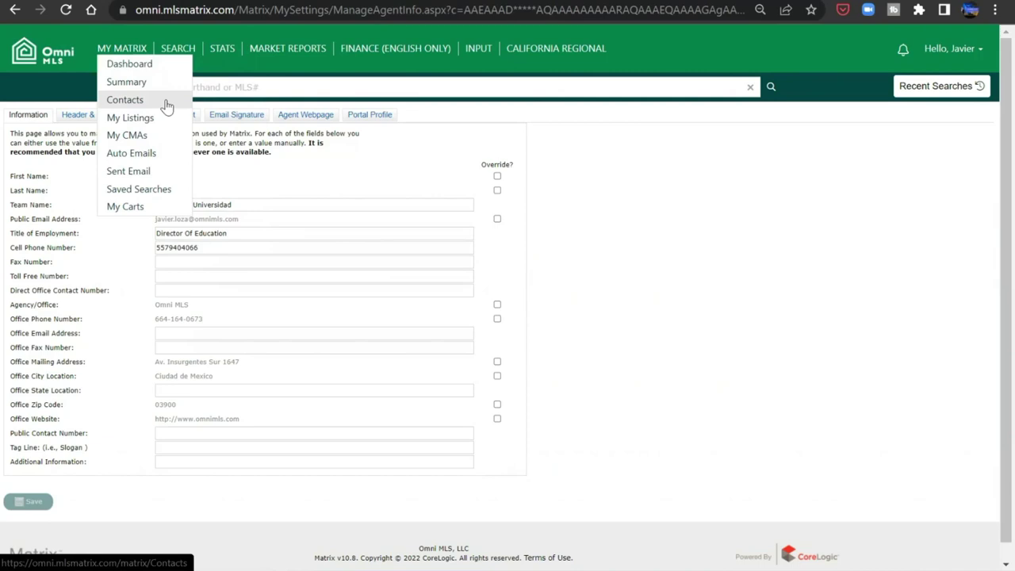
{"action": "left_click", "coordinate": [166, 105]}
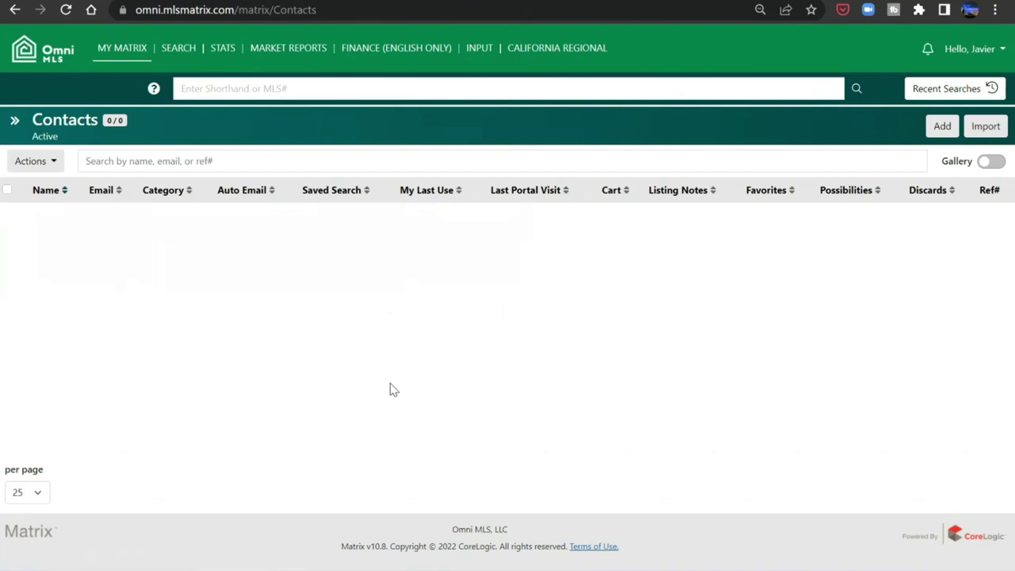
- Add a new contact and autofill its name, phone number and website
{"action": "left_click", "coordinate": [939, 129]}
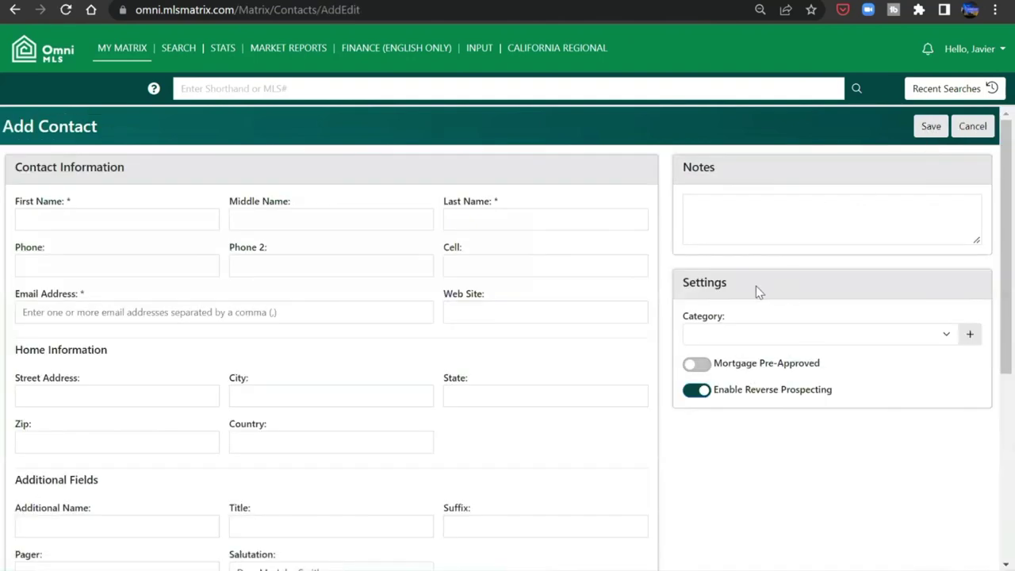
{"action": "left_click", "coordinate": [94, 220]}
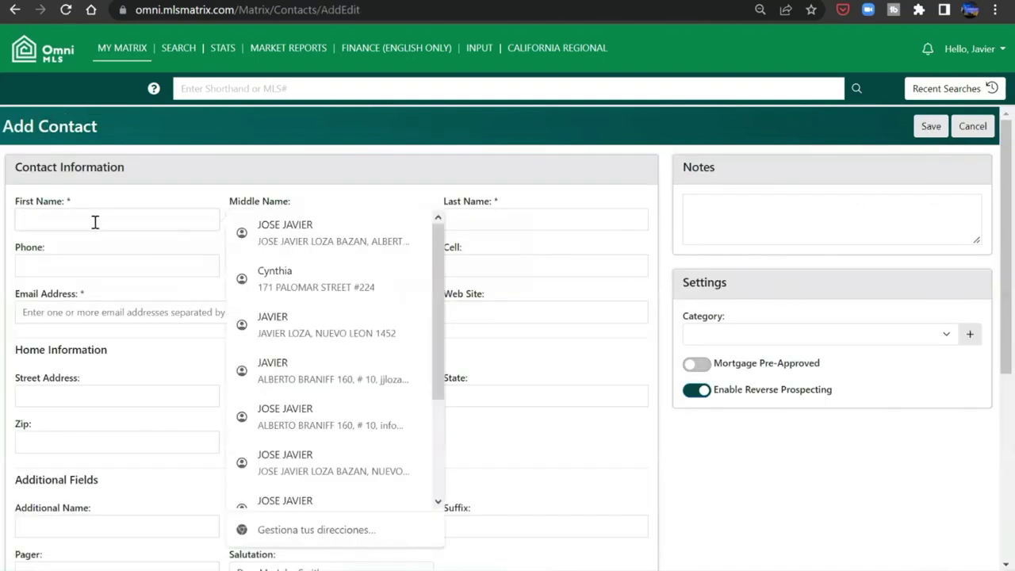
{"action": "left_click", "coordinate": [293, 228]}
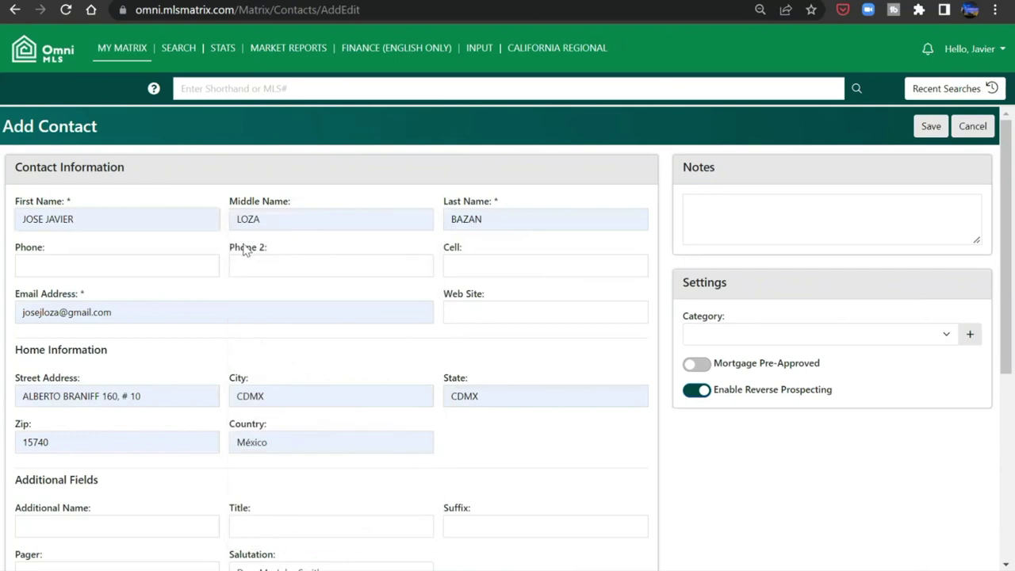
{"action": "left_click", "coordinate": [97, 262]}
{"action": "left_click", "coordinate": [274, 289]}
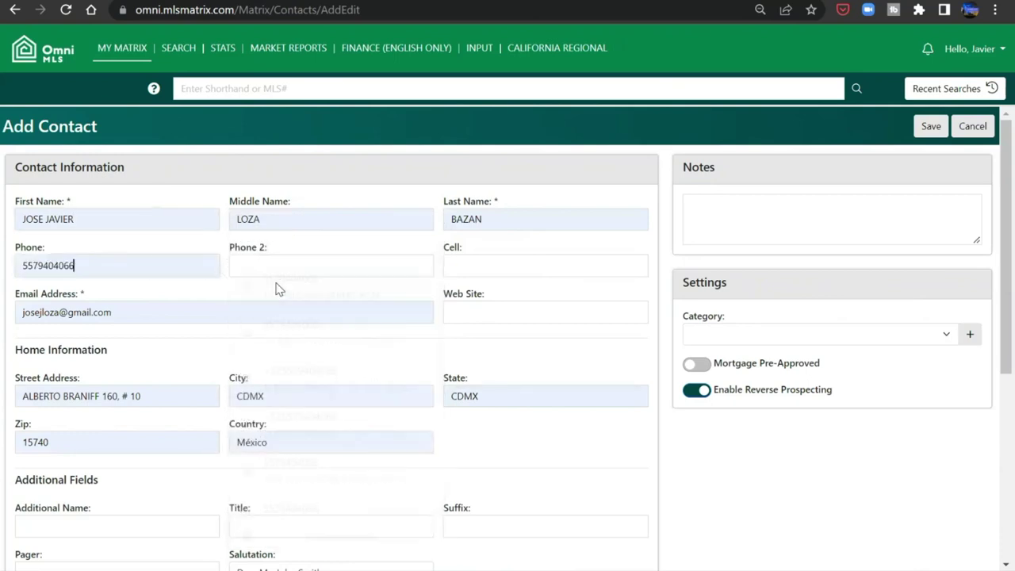
{"action": "left_click", "coordinate": [469, 313]}
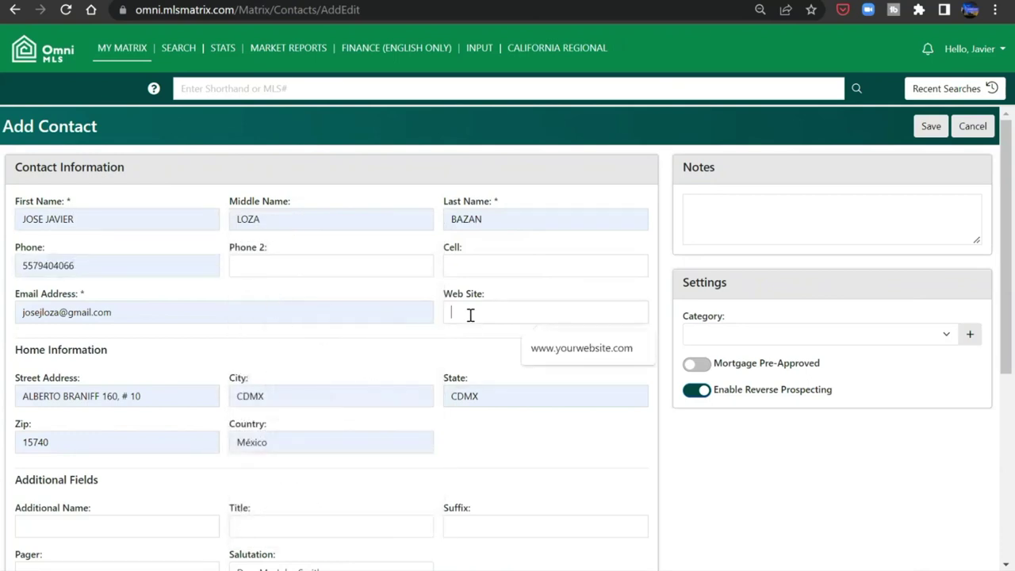
{"action": "left_click", "coordinate": [568, 359]}
{"action": "scroll", "coordinate": [283, 493], "scroll_direction": "down", "scroll_amount": 2}
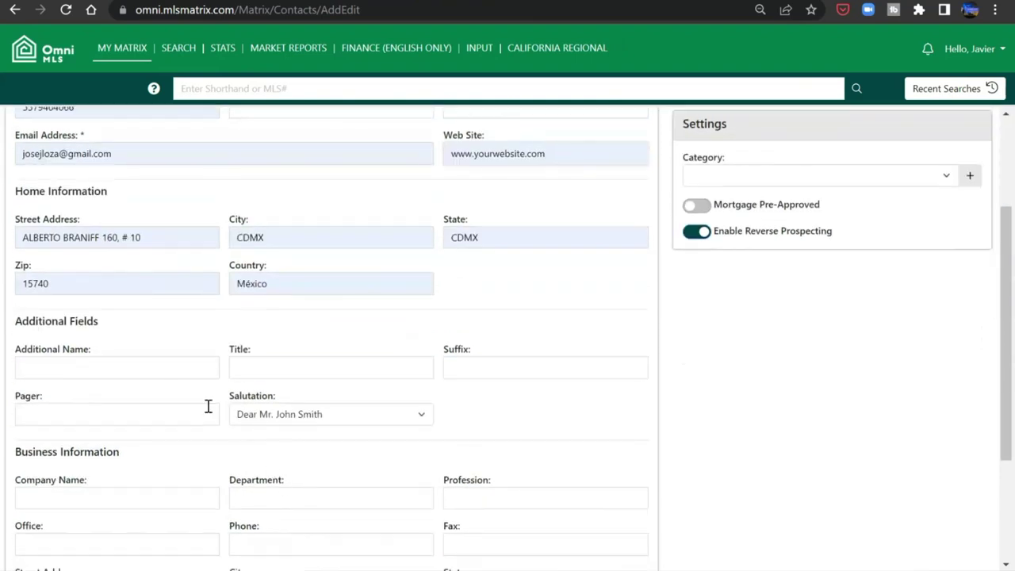
{"action": "scroll", "coordinate": [159, 372], "scroll_direction": "down", "scroll_amount": 1}
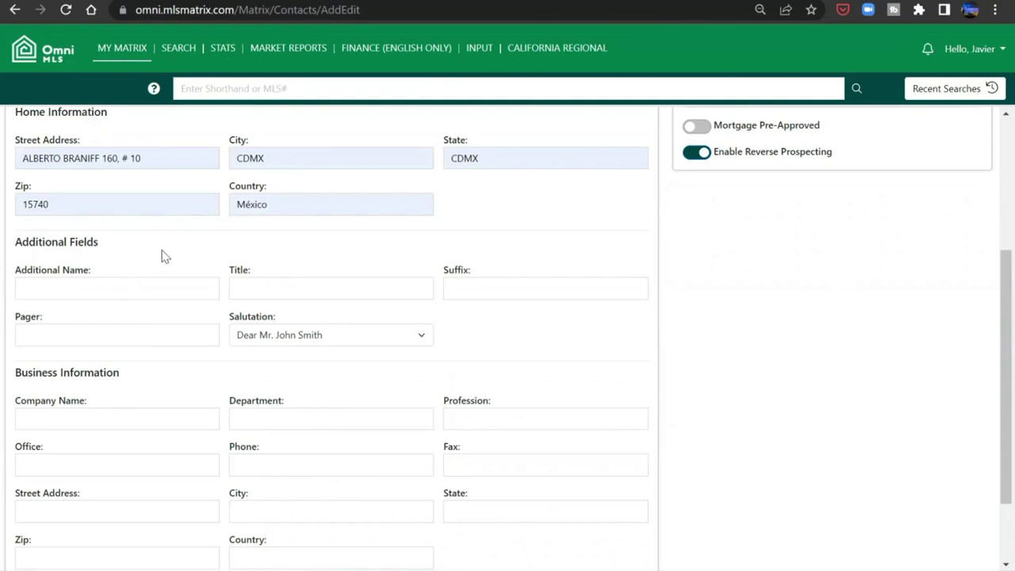
{"action": "scroll", "coordinate": [163, 250], "scroll_direction": "down", "scroll_amount": 2}
- Autofill the contact's company name, business phone and business street address
{"action": "left_click", "coordinate": [147, 319]}
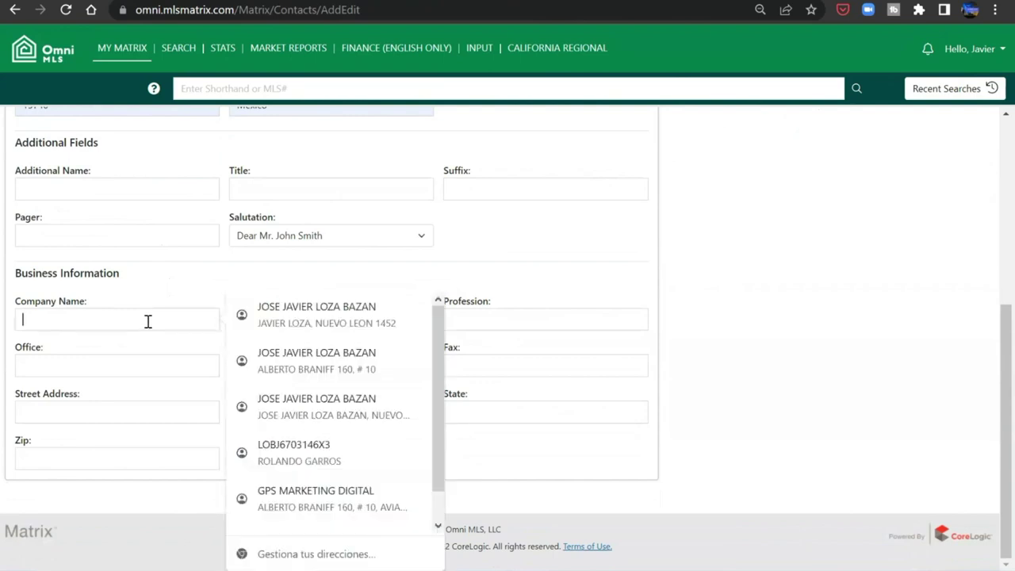
{"action": "left_click", "coordinate": [262, 323]}
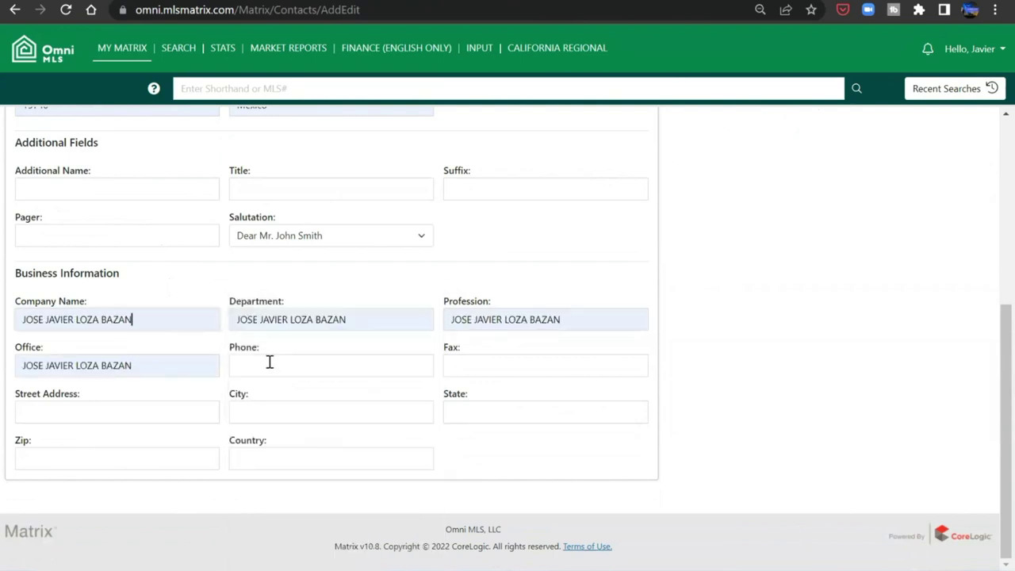
{"action": "left_click", "coordinate": [269, 362]}
{"action": "left_click", "coordinate": [508, 322]}
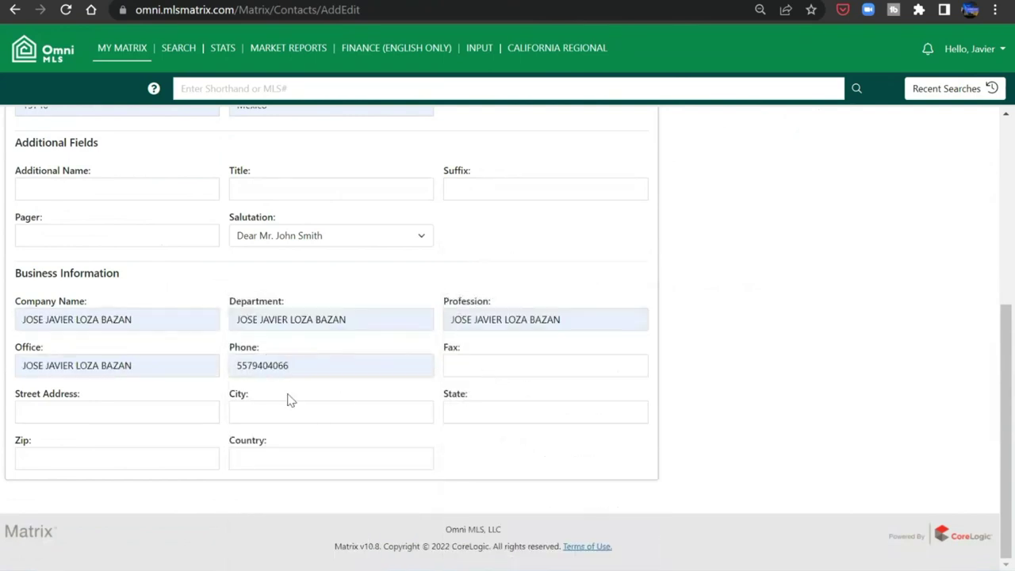
{"action": "left_click", "coordinate": [119, 414]}
{"action": "left_click", "coordinate": [305, 363]}
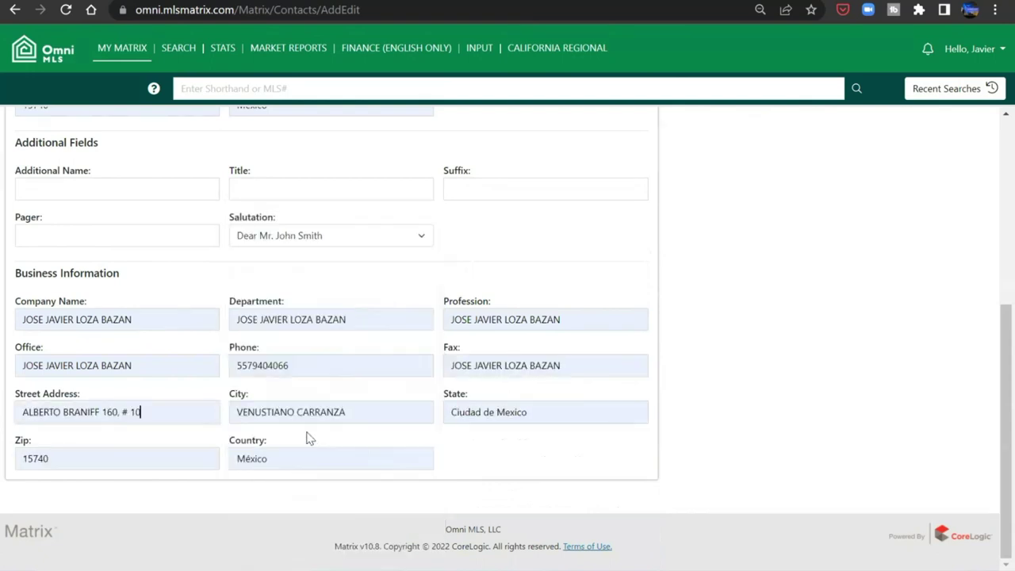
{"action": "scroll", "coordinate": [709, 428], "scroll_direction": "up", "scroll_amount": 5}
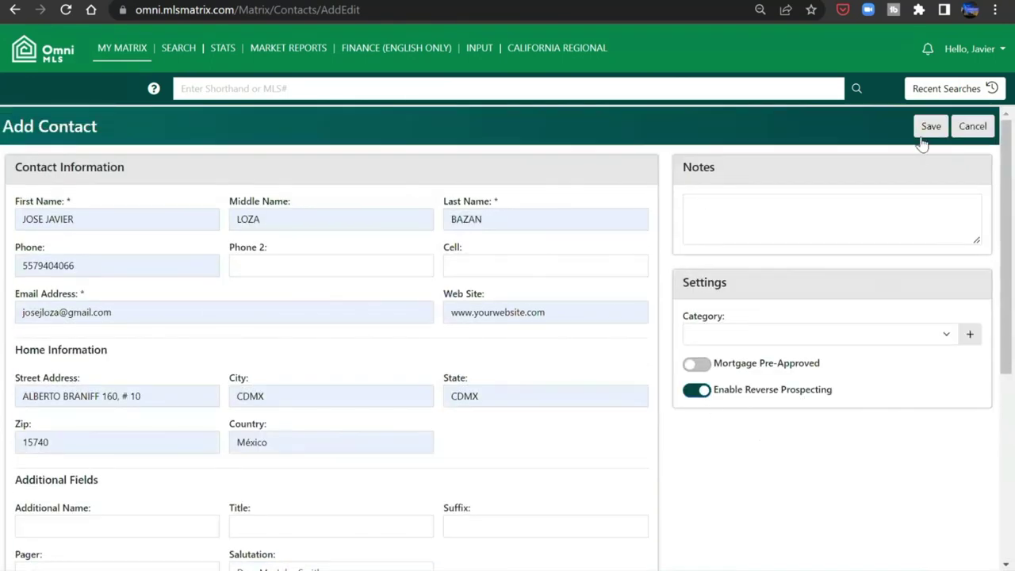
- Set the contact's Category to Buyer and leave Mortgage Pre-Approved turned off
{"action": "left_click", "coordinate": [787, 221]}
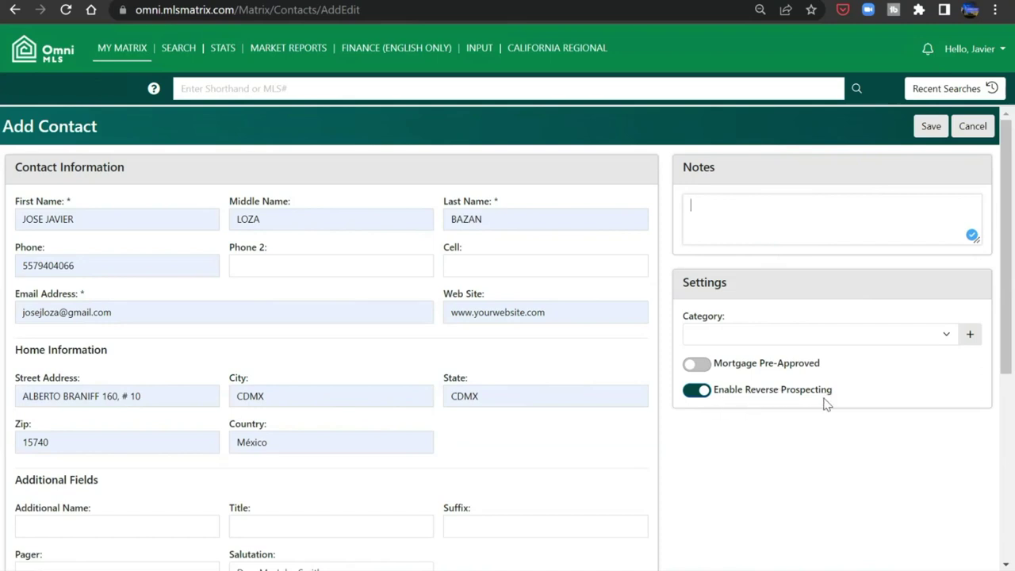
{"action": "left_click", "coordinate": [695, 365]}
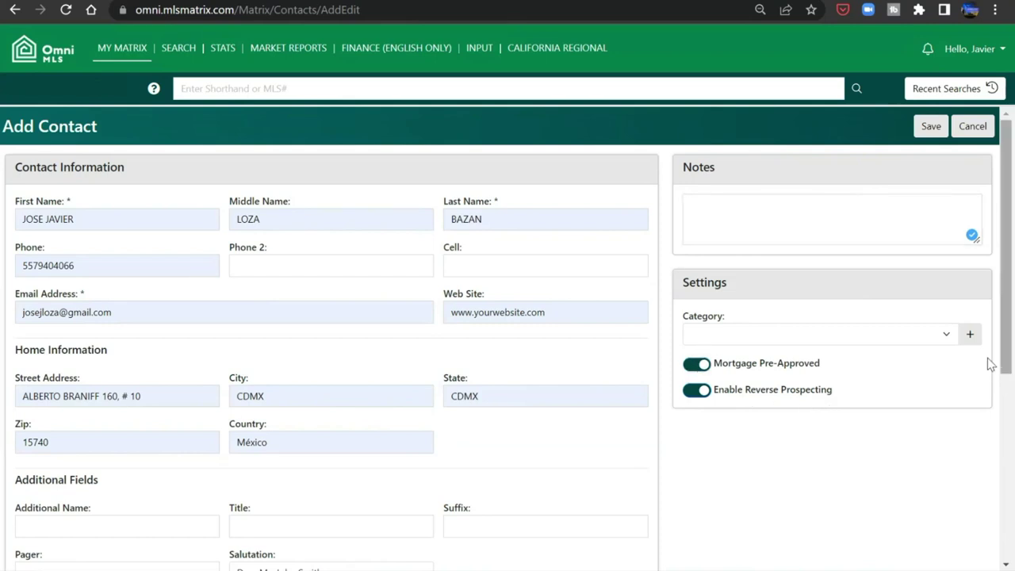
{"action": "left_click", "coordinate": [948, 339]}
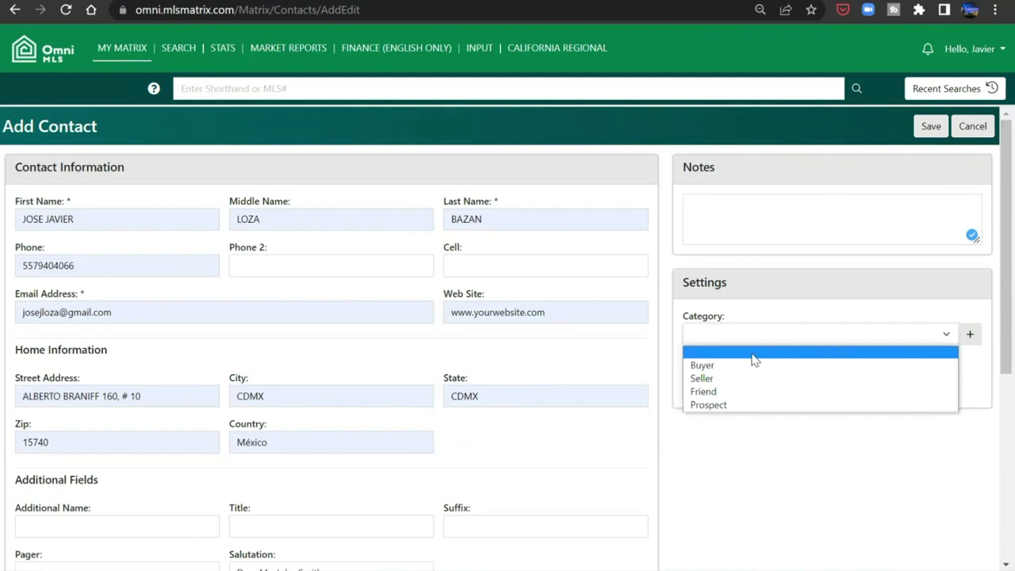
{"action": "left_click", "coordinate": [753, 405]}
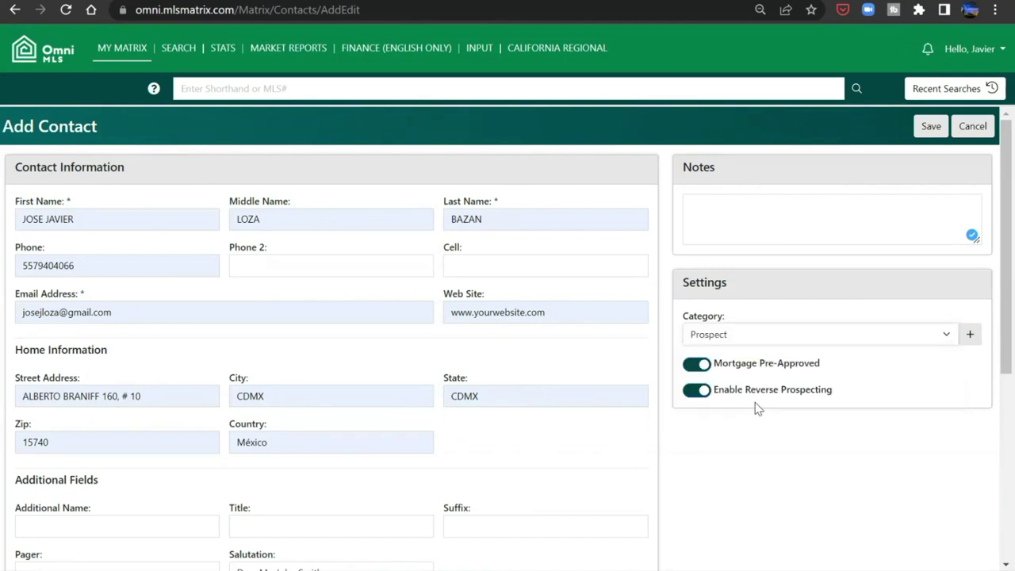
{"action": "left_click", "coordinate": [741, 336]}
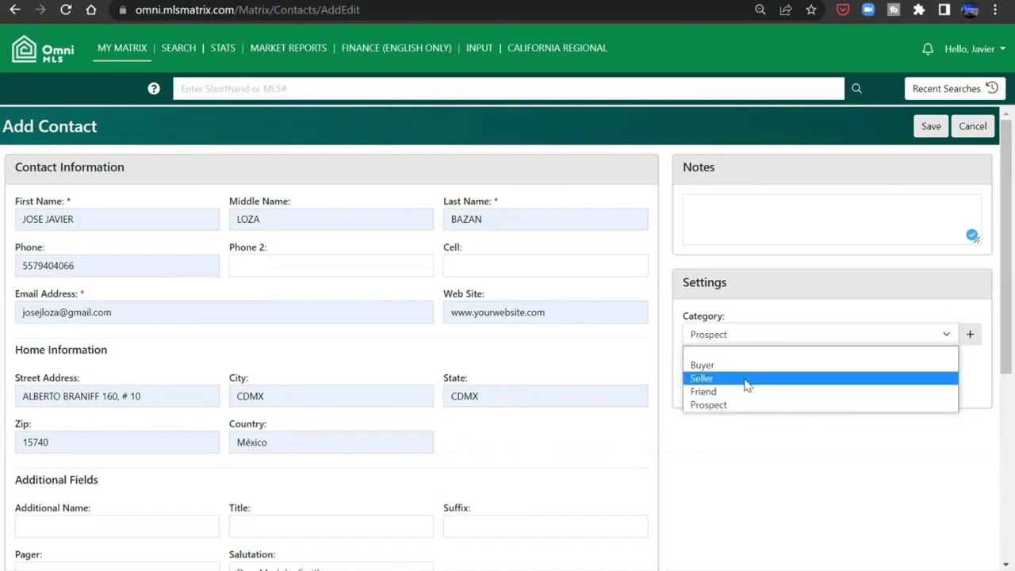
{"action": "left_click", "coordinate": [747, 367]}
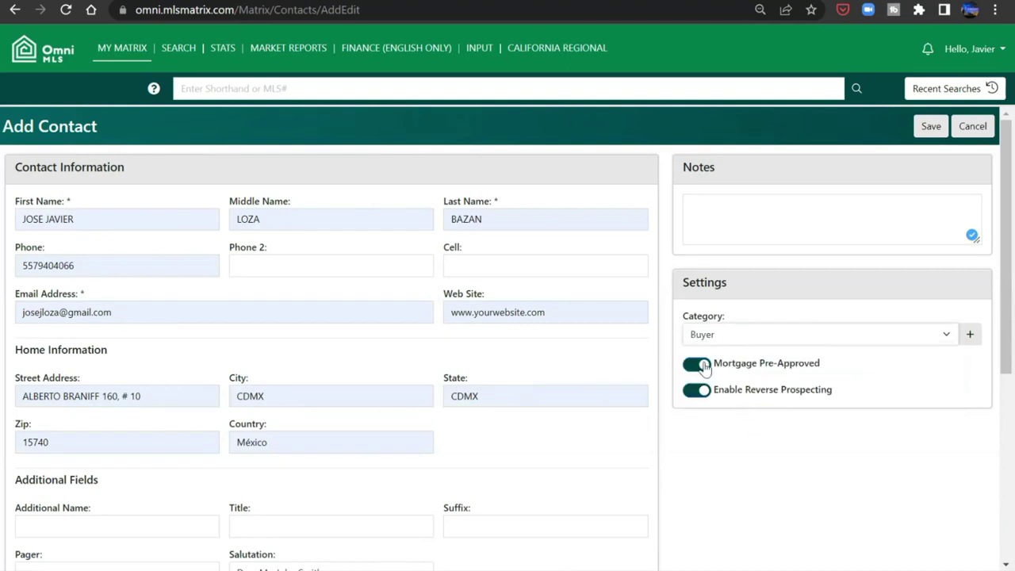
{"action": "left_click", "coordinate": [701, 365]}
{"action": "left_click", "coordinate": [790, 212]}
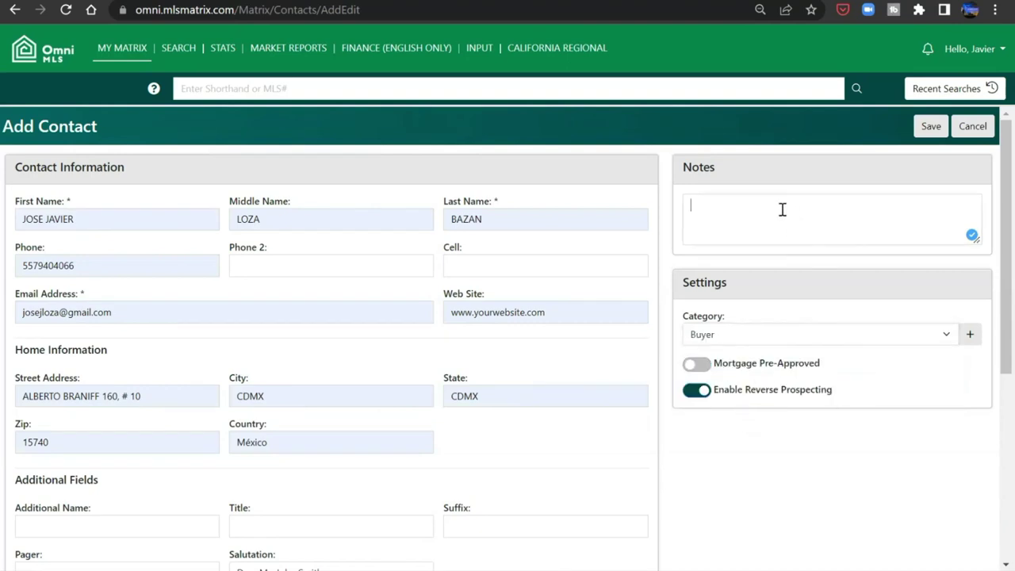
- Add a note about buying a second home in Cerritos Colony with about 200,000 USD, then save the contact
{"action": "type", "text": "Interested in buying a secon"}
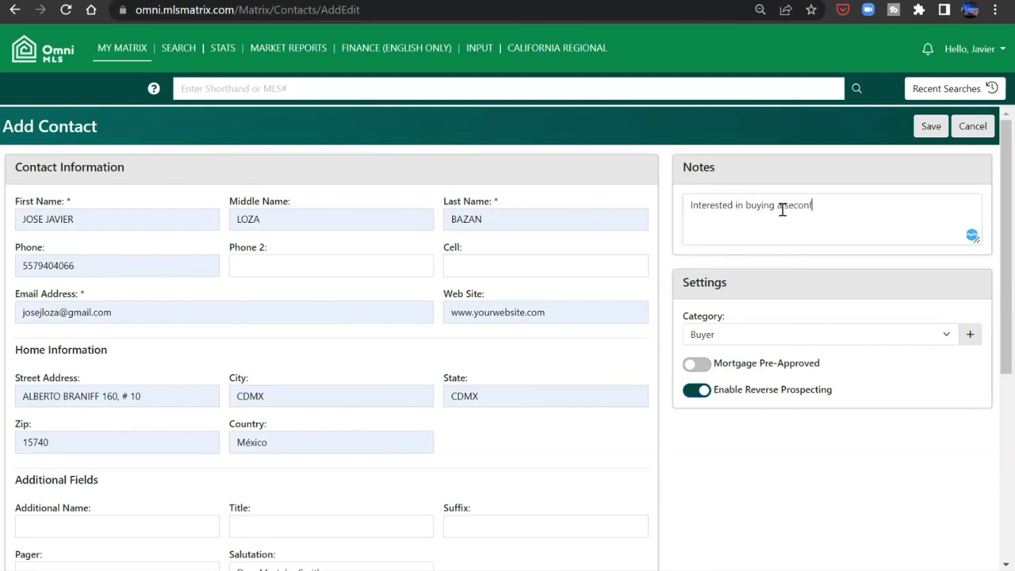
{"action": "type", "text": "d home in the Cerritos C"}
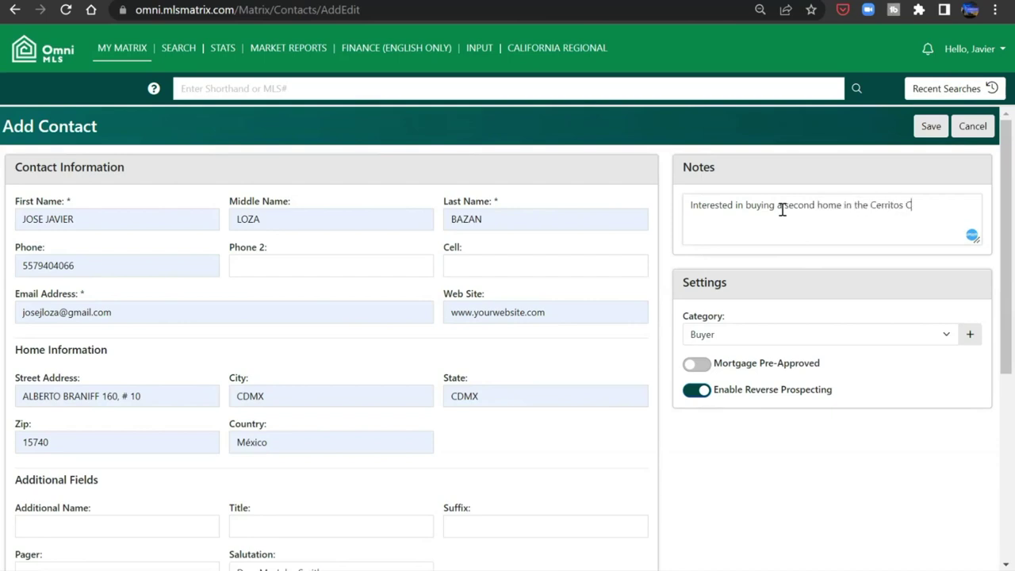
{"action": "type", "text": "olony area, has about "}
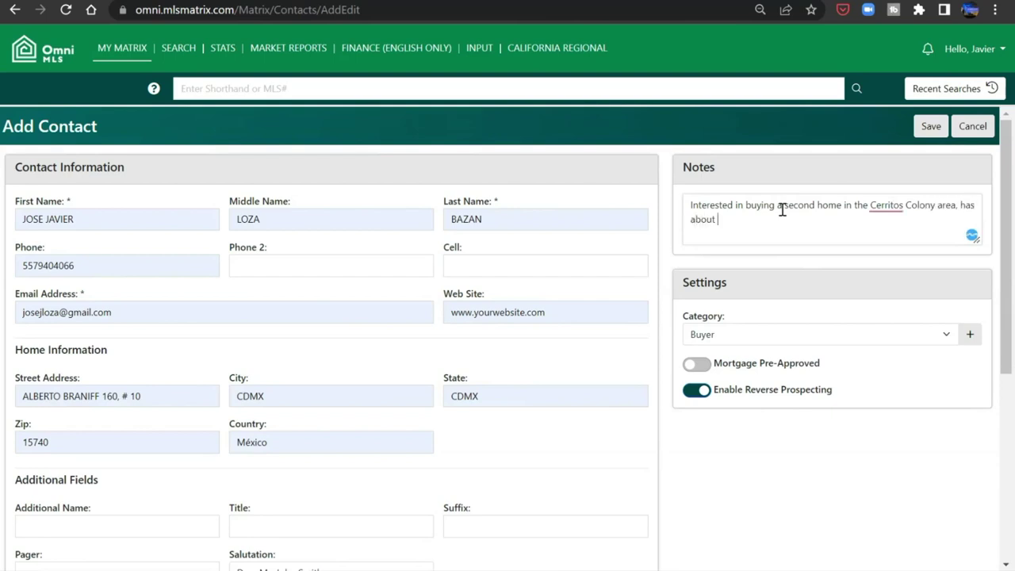
{"action": "type", "text": "200,000 USD, call him "}
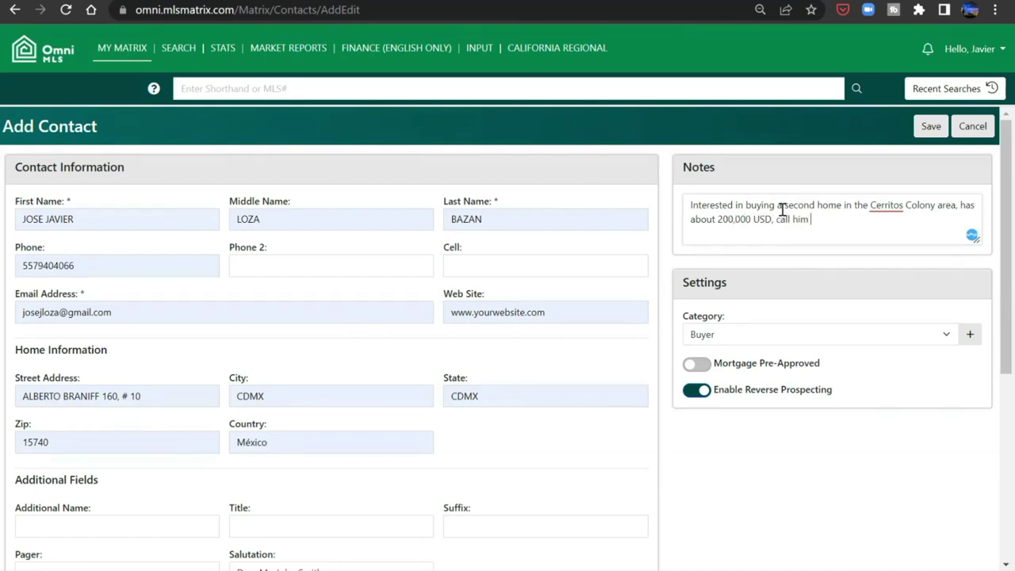
{"action": "type", "text": "on the weekends."}
{"action": "left_click", "coordinate": [924, 132]}
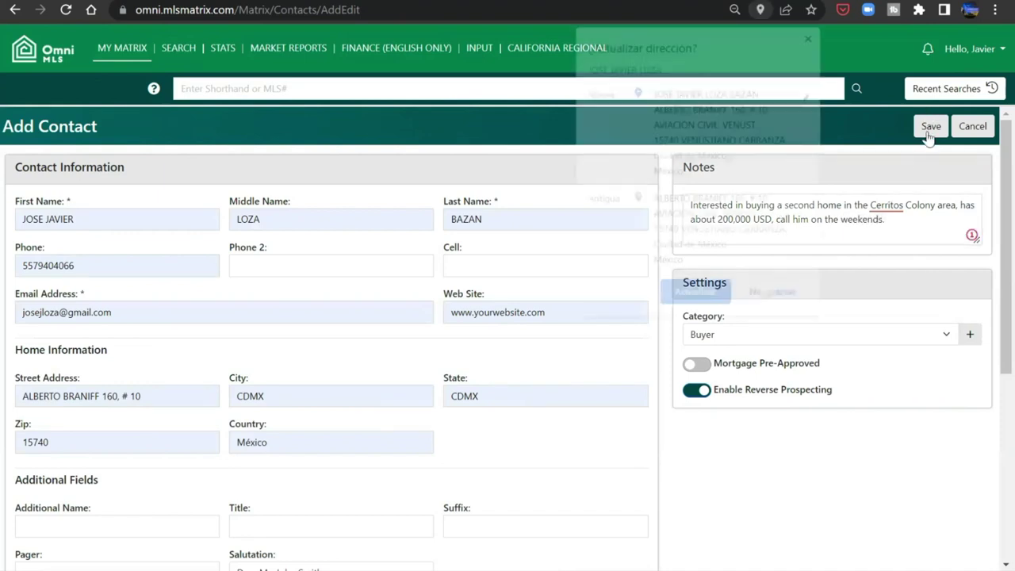
{"action": "left_click", "coordinate": [693, 295]}
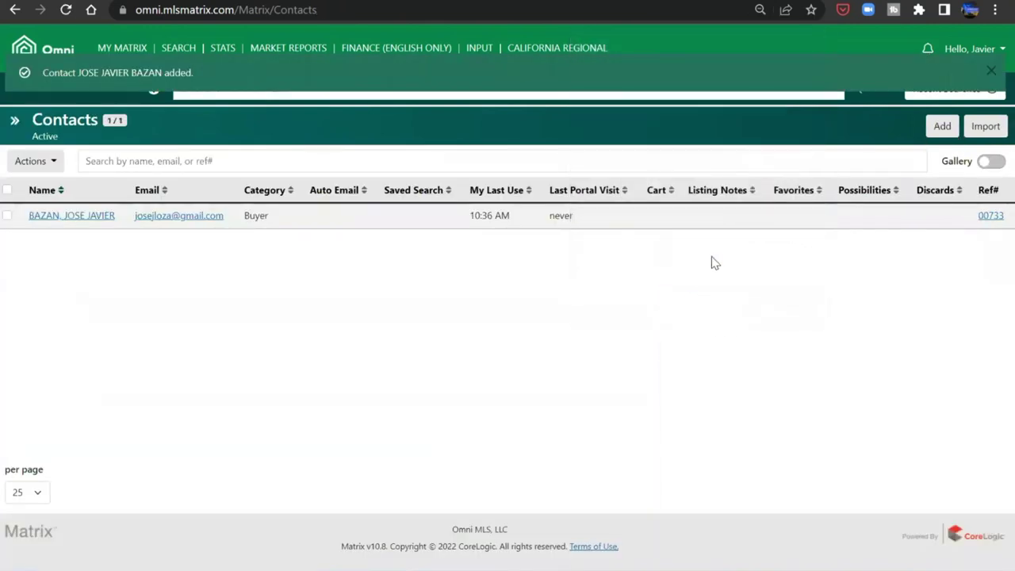
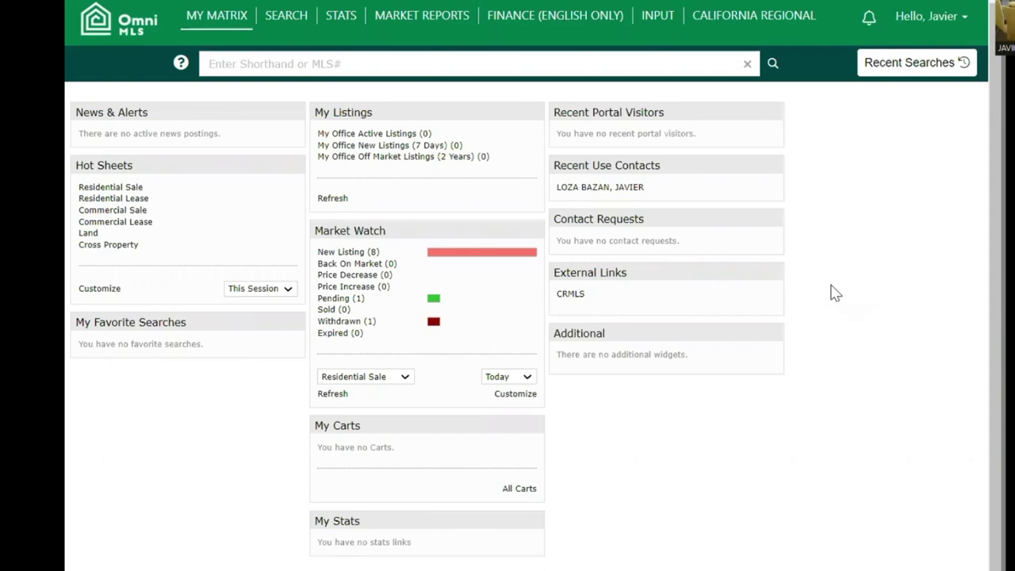
- Go to the Dashboard and open My CMAs from the MY MATRIX menu
{"action": "mouse_move", "coordinate": [221, 23]}
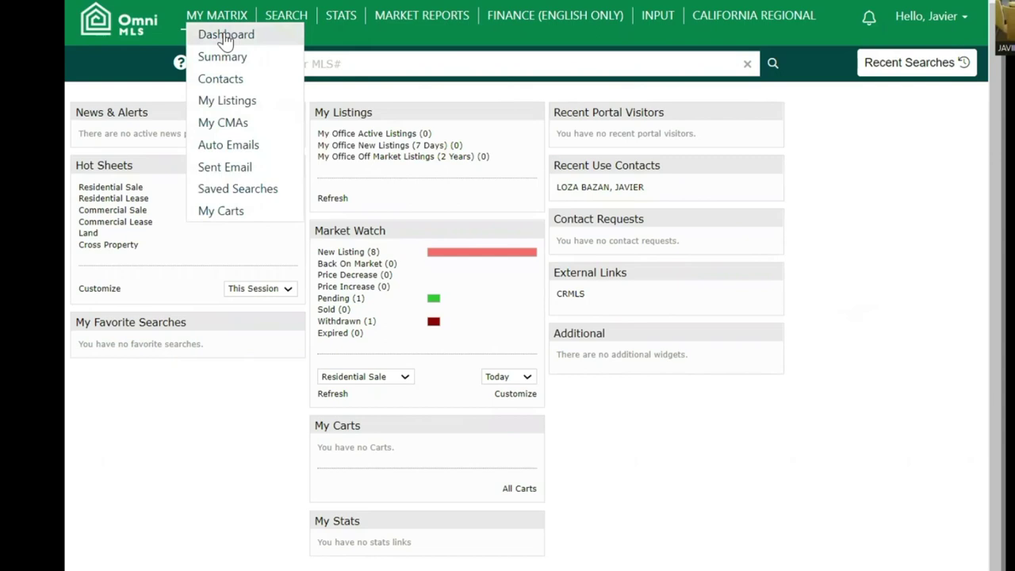
{"action": "left_click", "coordinate": [226, 37]}
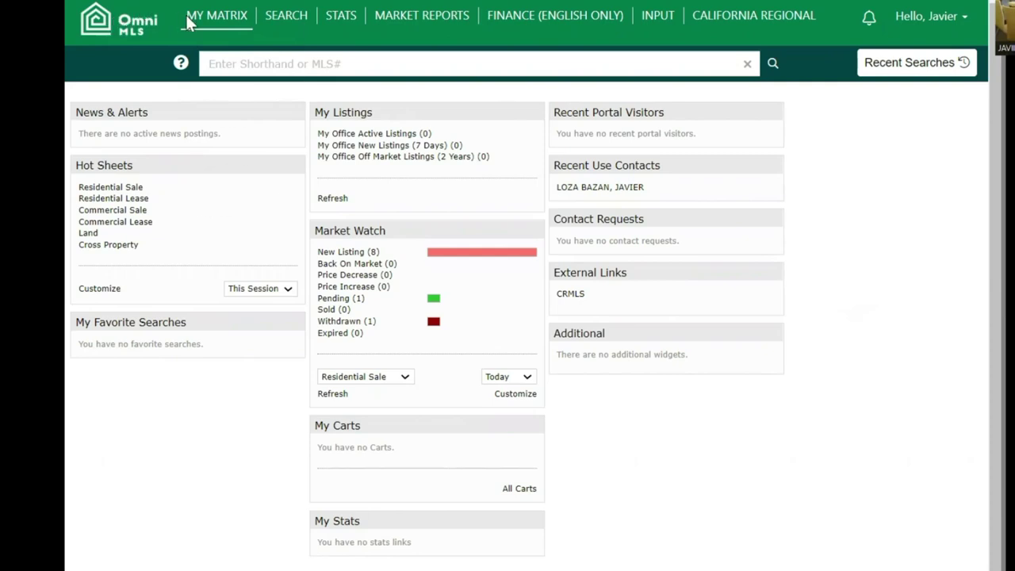
{"action": "mouse_move", "coordinate": [216, 19]}
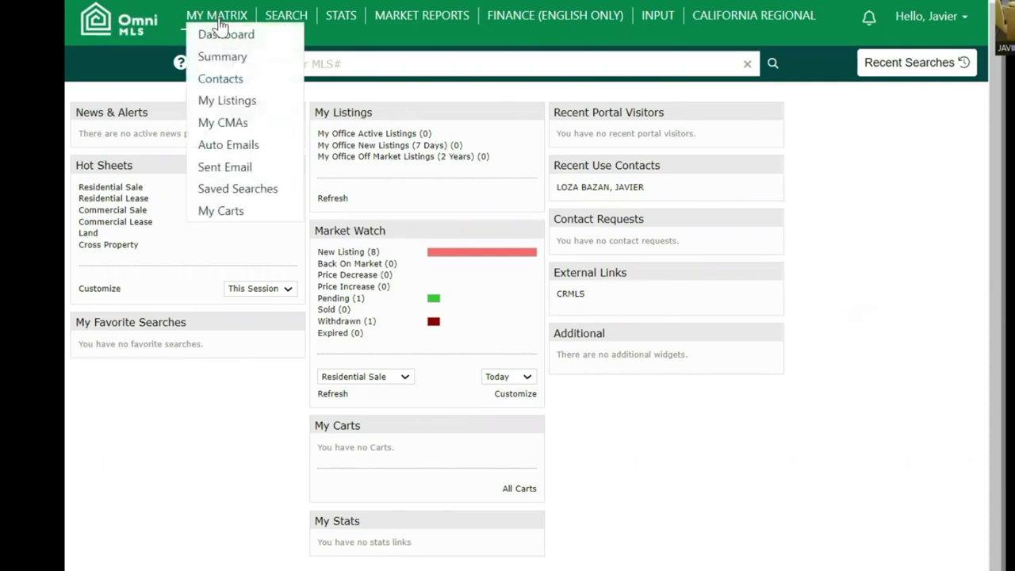
{"action": "left_click", "coordinate": [272, 129]}
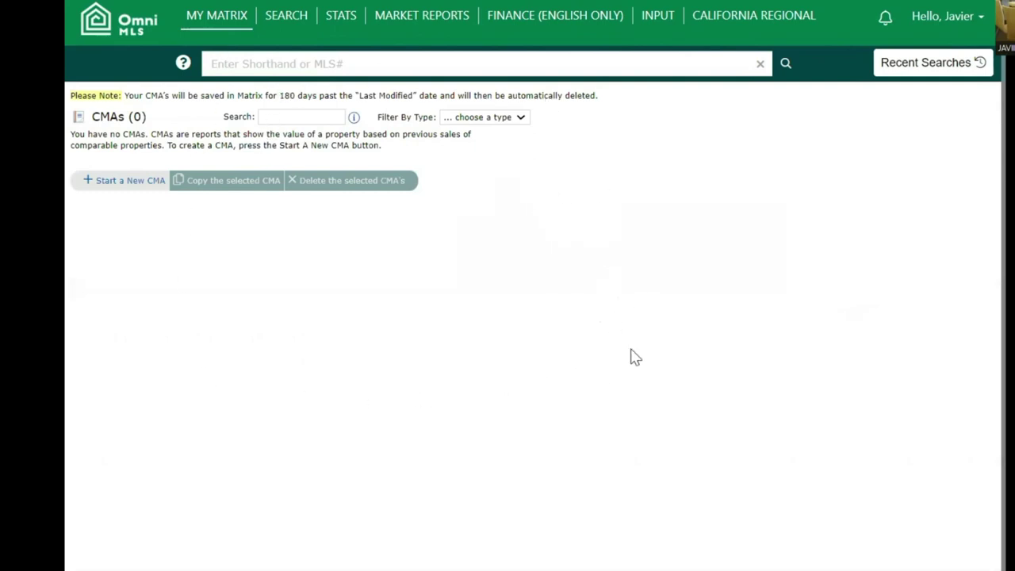
- Start a new CMA and select the existing contact as its client
{"action": "left_click", "coordinate": [156, 184]}
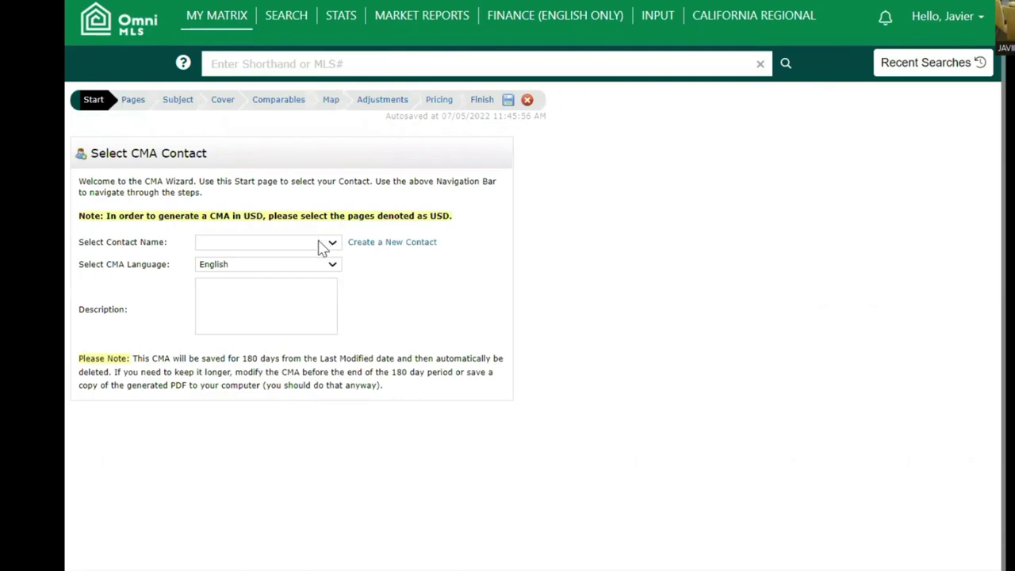
{"action": "left_click", "coordinate": [321, 248]}
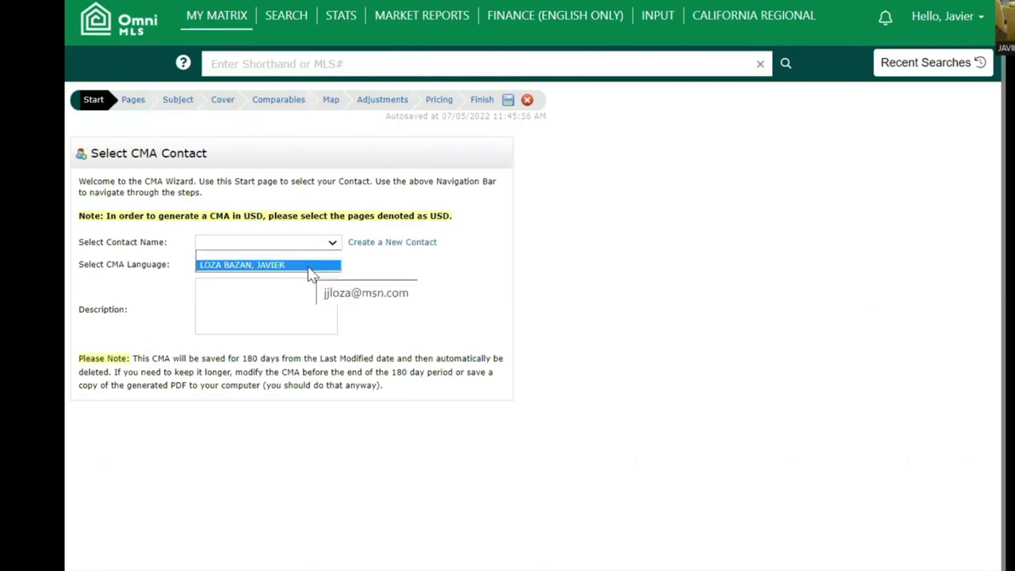
{"action": "left_click", "coordinate": [468, 265]}
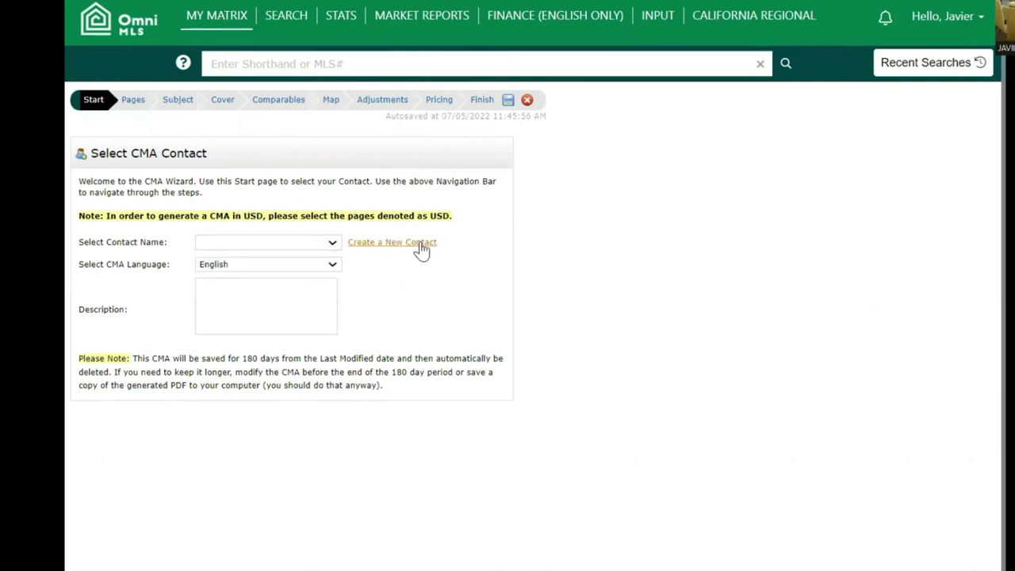
{"action": "left_click", "coordinate": [334, 243]}
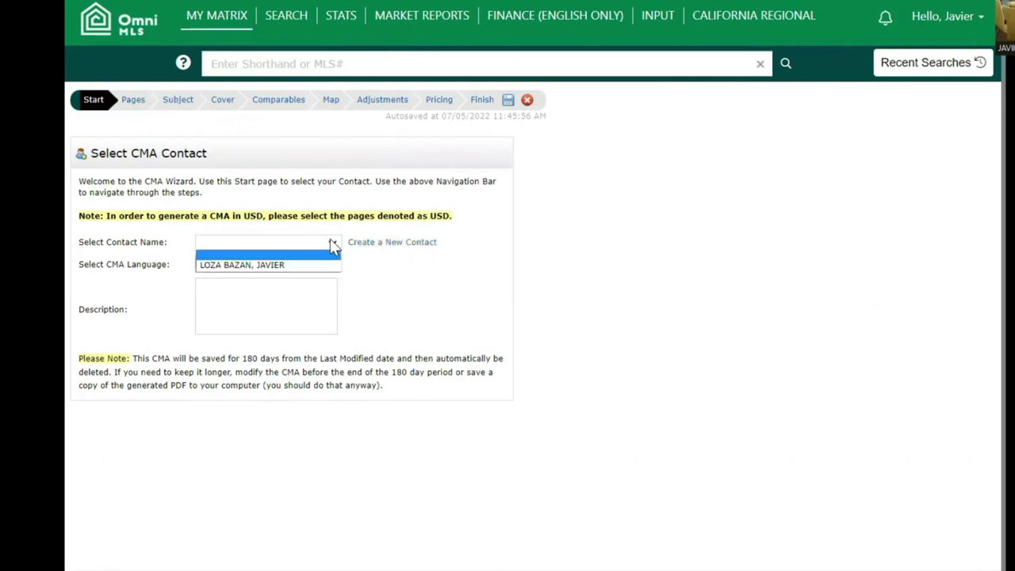
{"action": "left_click", "coordinate": [300, 268]}
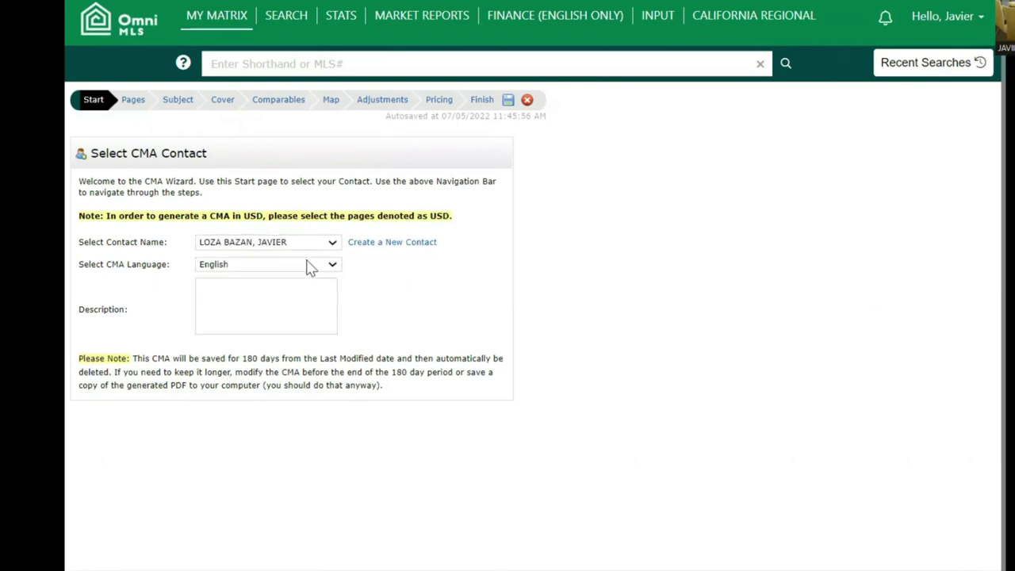
- Enter a description calling it a CMA for the client's home in Cerritos Colony
{"action": "left_click", "coordinate": [294, 300]}
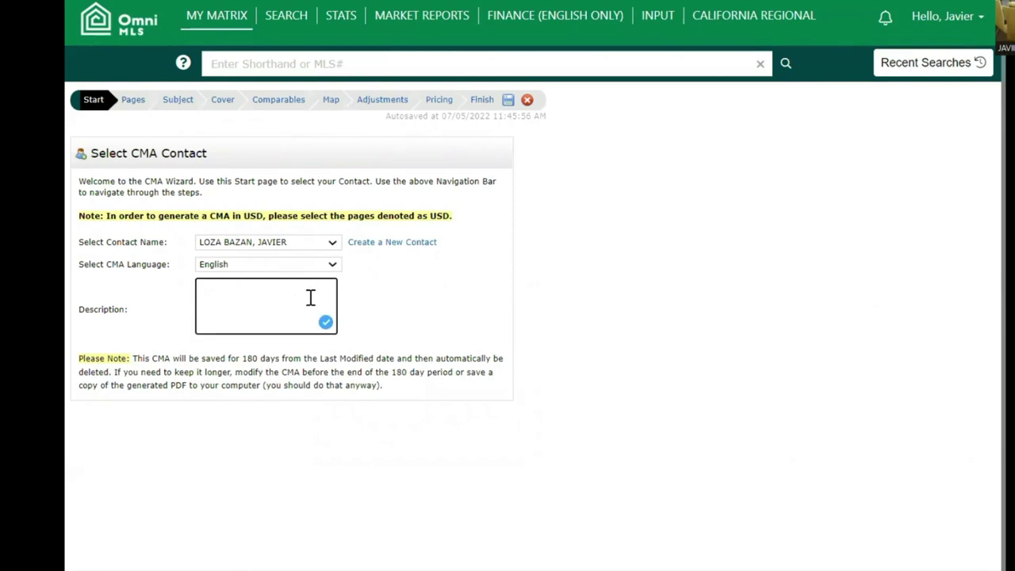
{"action": "type", "text": "CMA FOR JAVIER HOOM"}
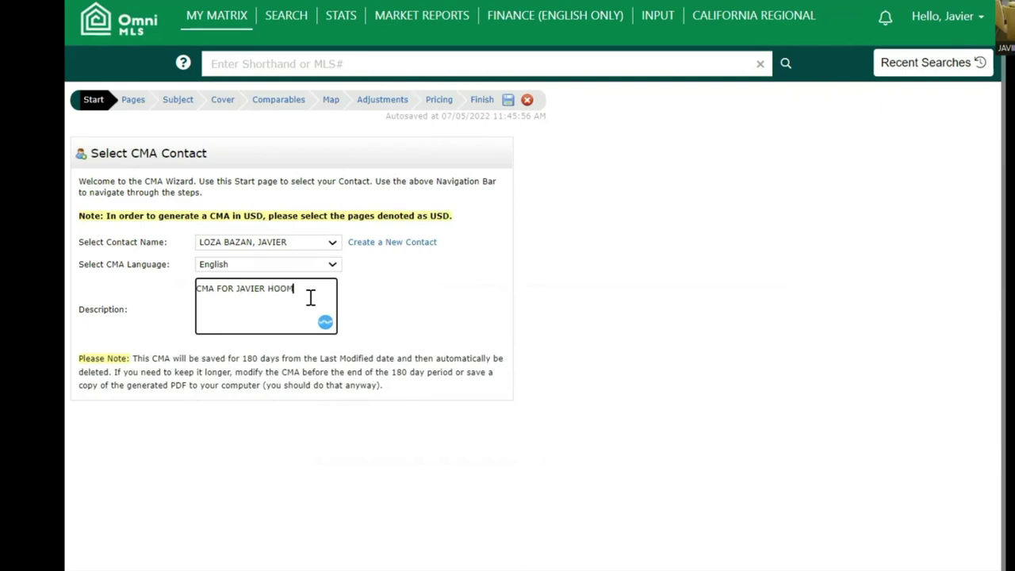
{"action": "key", "text": "BackSpace"}
{"action": "key", "text": "BackSpace"}
{"action": "type", "text": "ME IN CERRITOS COL"}
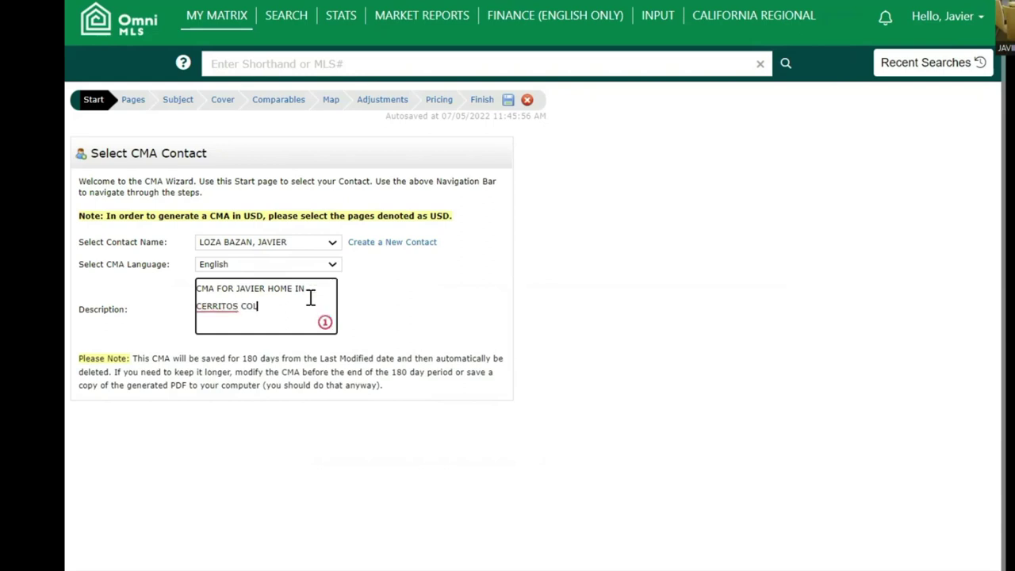
{"action": "type", "text": "ONY"}
{"action": "left_click", "coordinate": [716, 339]}
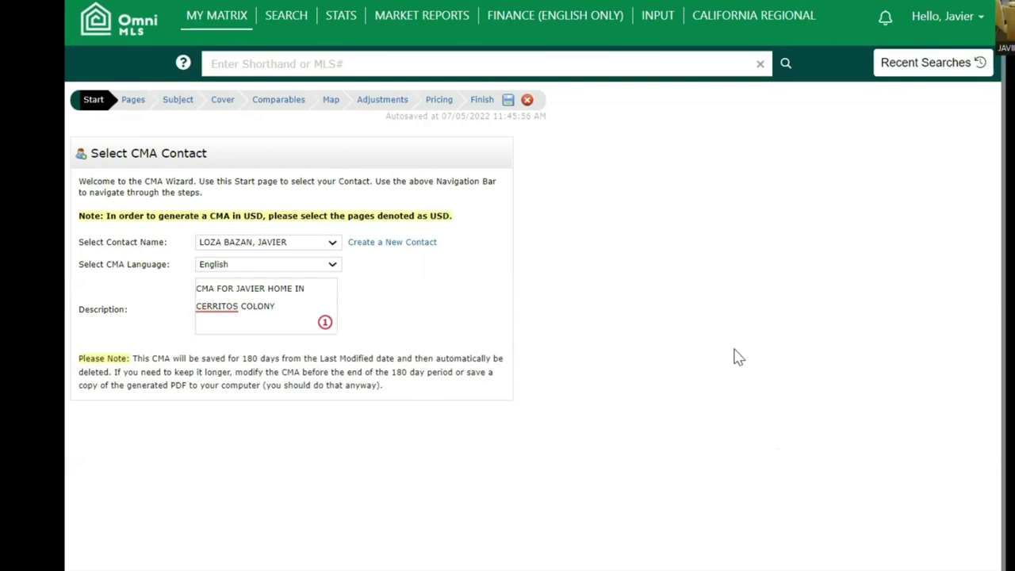
- On the Pages step, clear Selected Pages and expand Cover, Subject/Adjustments, Comparables and Static
{"action": "left_click", "coordinate": [136, 104]}
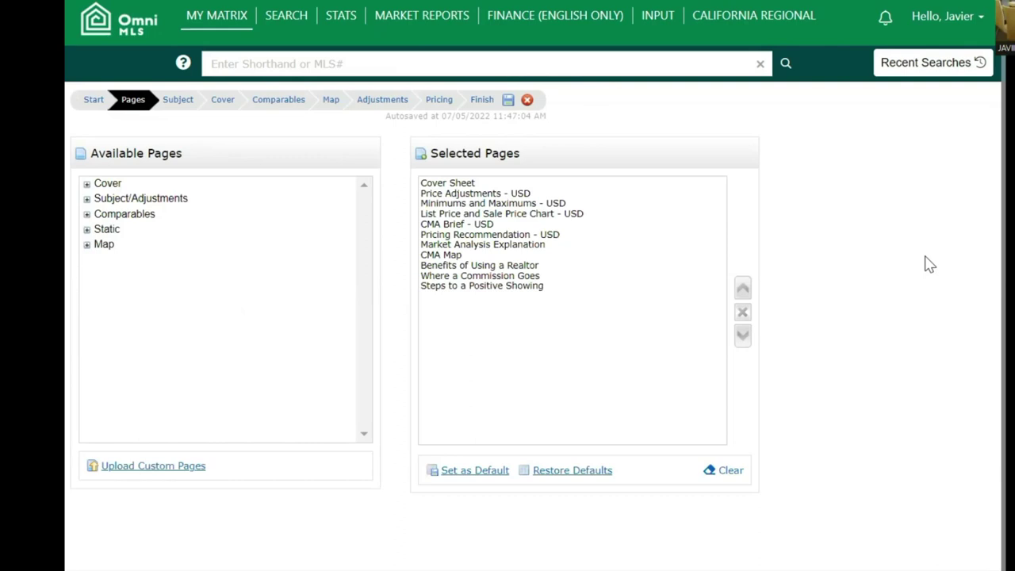
{"action": "left_click", "coordinate": [726, 473]}
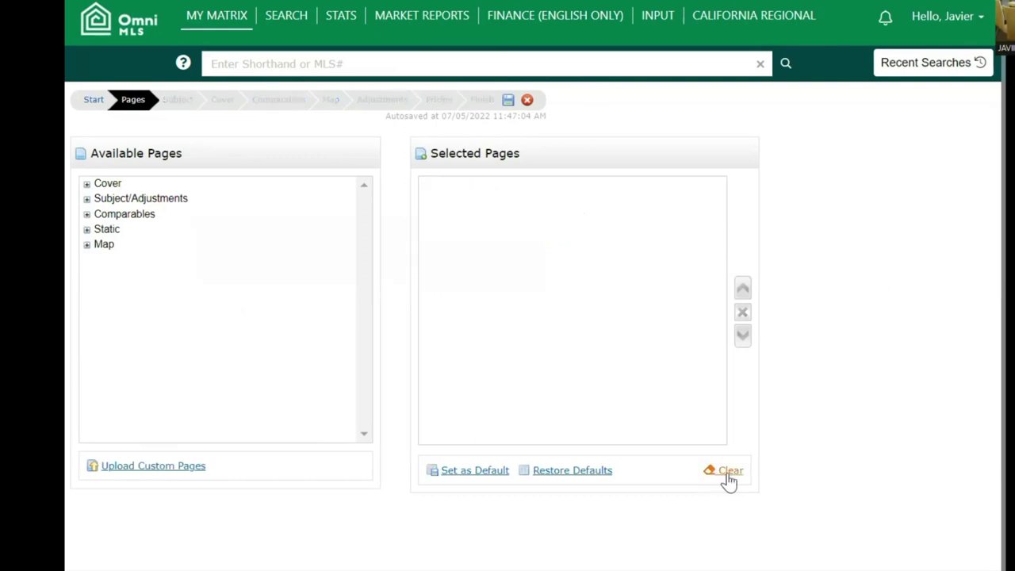
{"action": "left_click", "coordinate": [86, 185]}
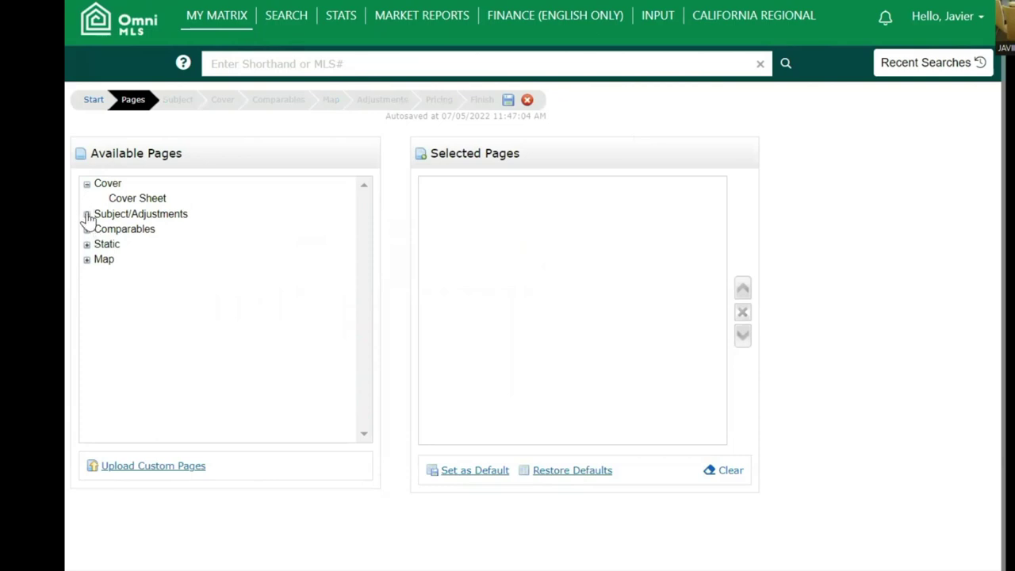
{"action": "left_click", "coordinate": [87, 215]}
{"action": "left_click", "coordinate": [87, 260]}
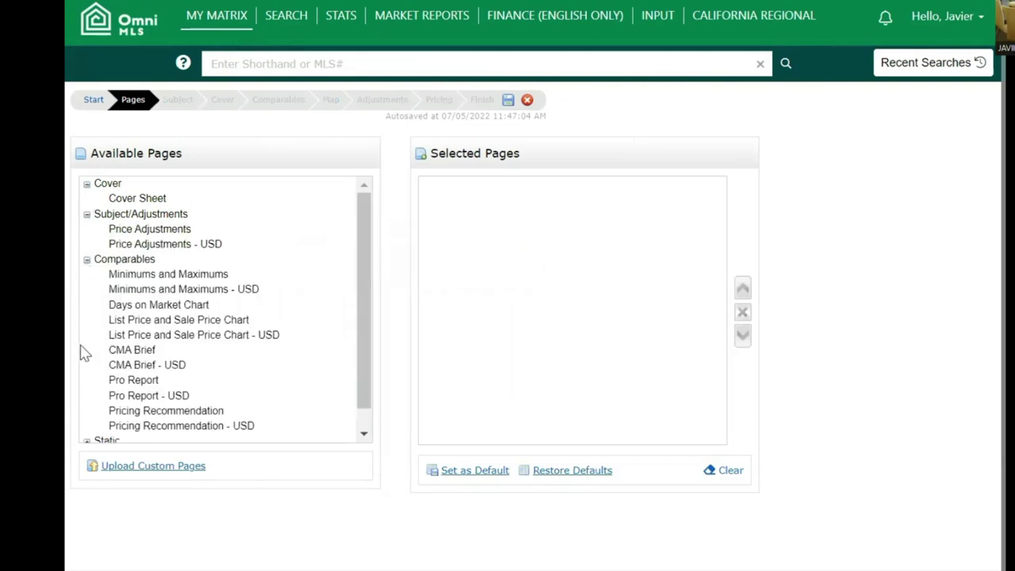
{"action": "scroll", "coordinate": [87, 357], "scroll_direction": "down", "scroll_amount": 2}
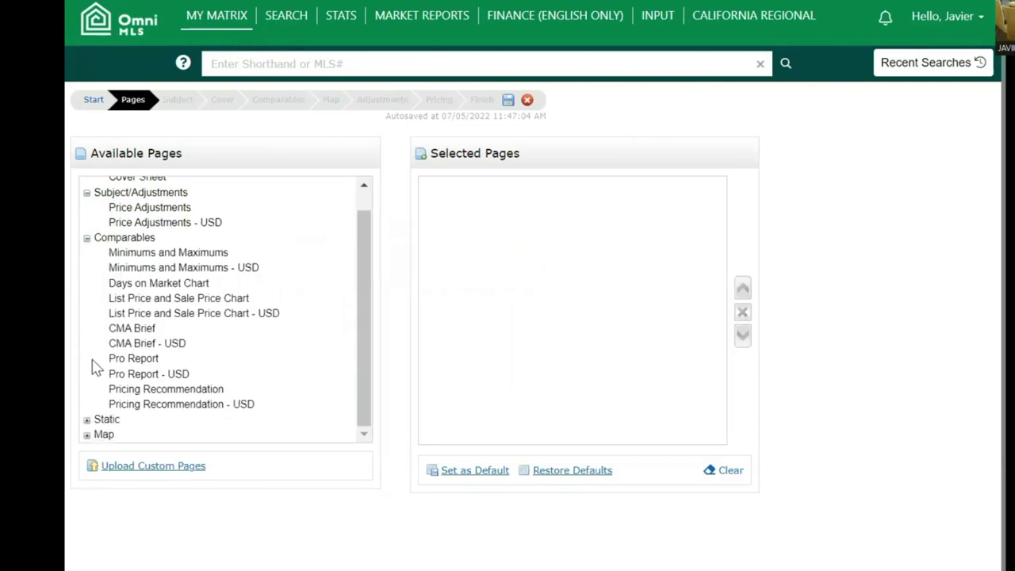
{"action": "left_click", "coordinate": [87, 419]}
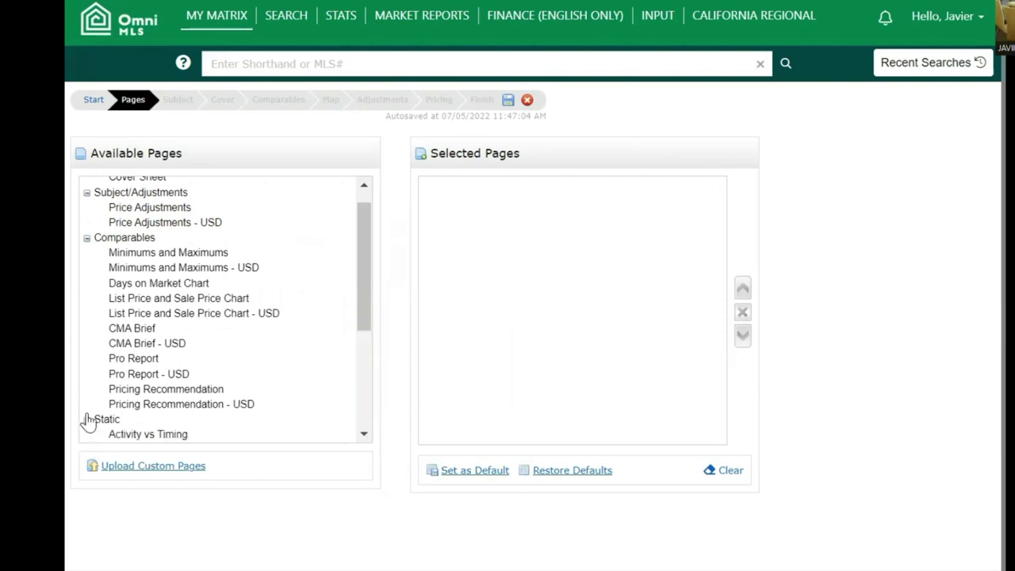
{"action": "scroll", "coordinate": [254, 252], "scroll_direction": "up", "scroll_amount": 1}
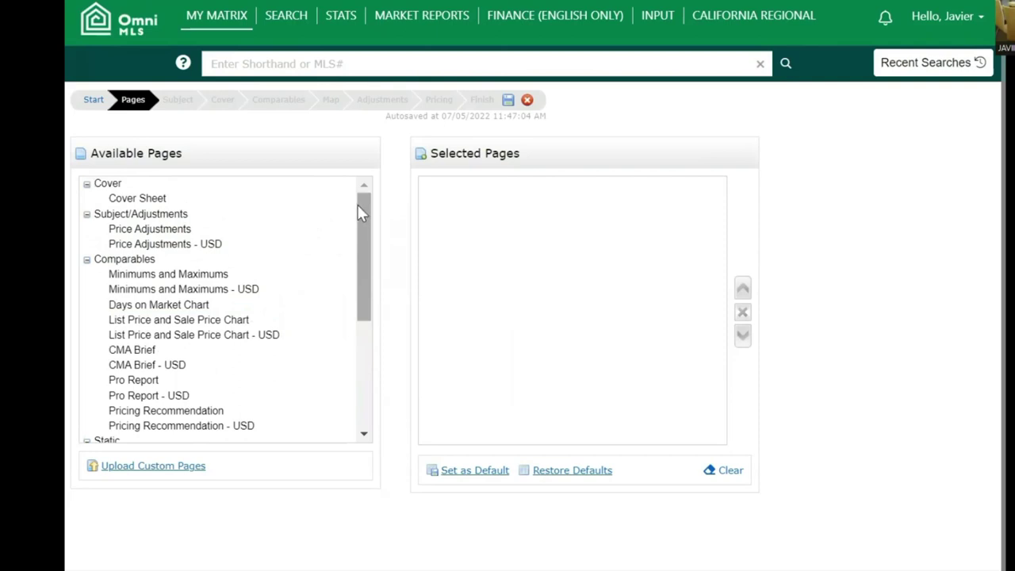
- Add Cover Sheet, pricing pages, Days on Market and price charts, CMA Brief, Pro Report and Pricing Recommendation
{"action": "left_click", "coordinate": [148, 202]}
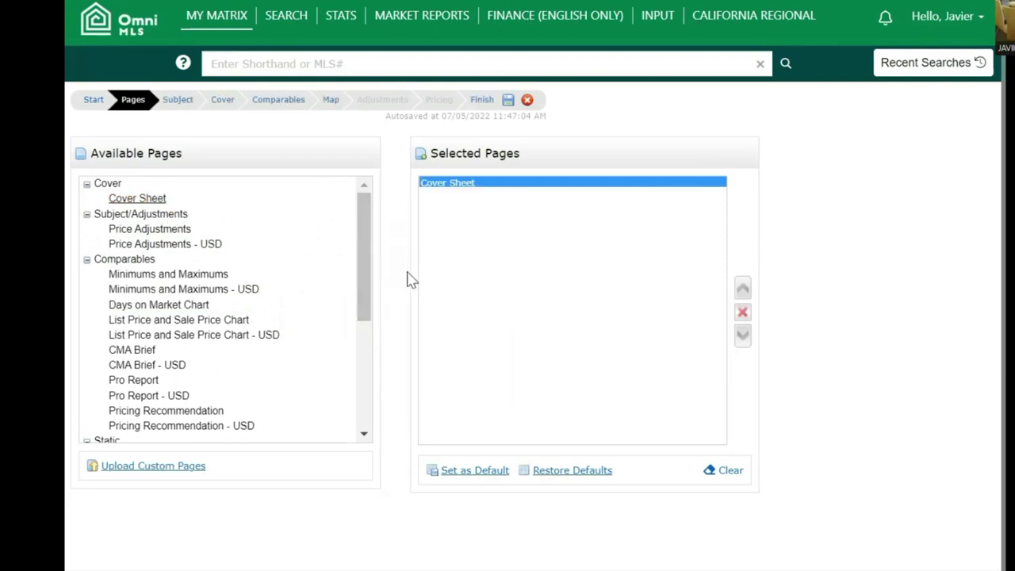
{"action": "left_click", "coordinate": [192, 244]}
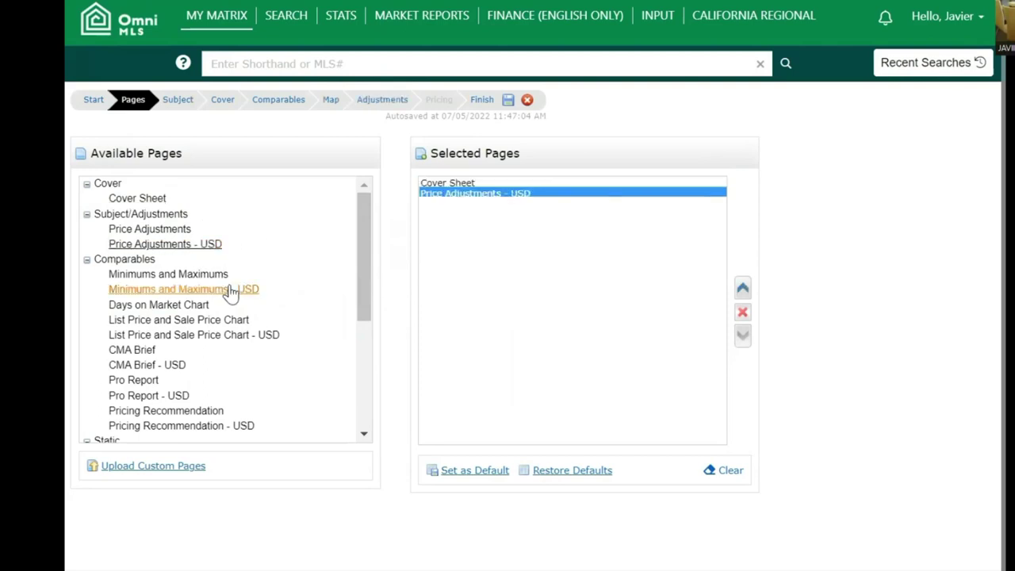
{"action": "left_click", "coordinate": [229, 290]}
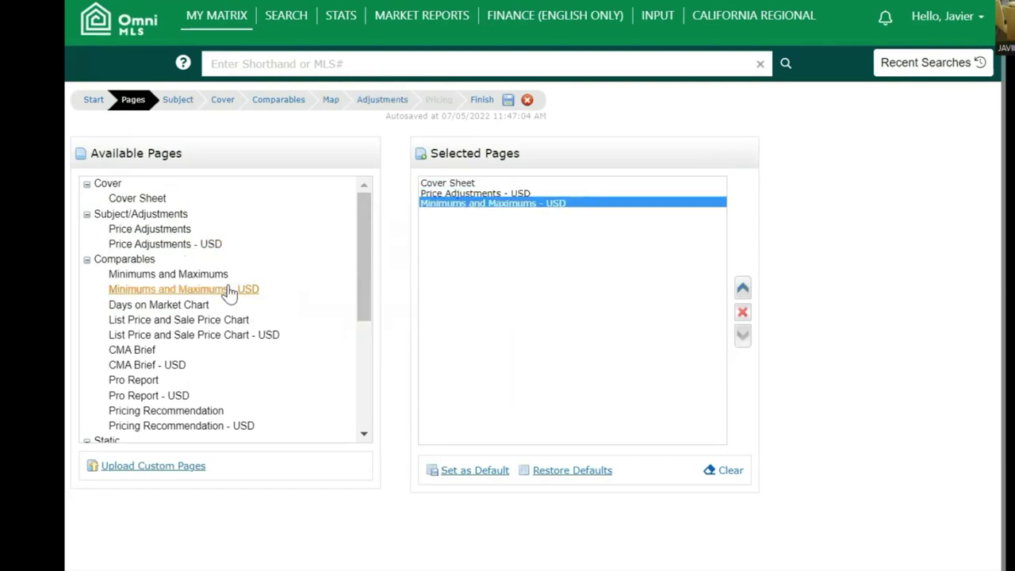
{"action": "left_click", "coordinate": [190, 307]}
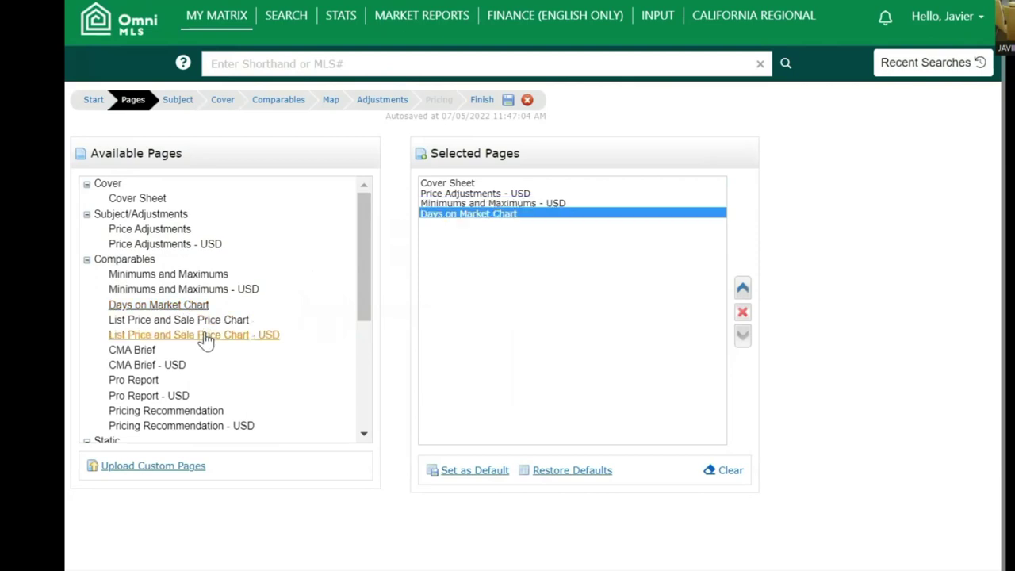
{"action": "left_click", "coordinate": [208, 337]}
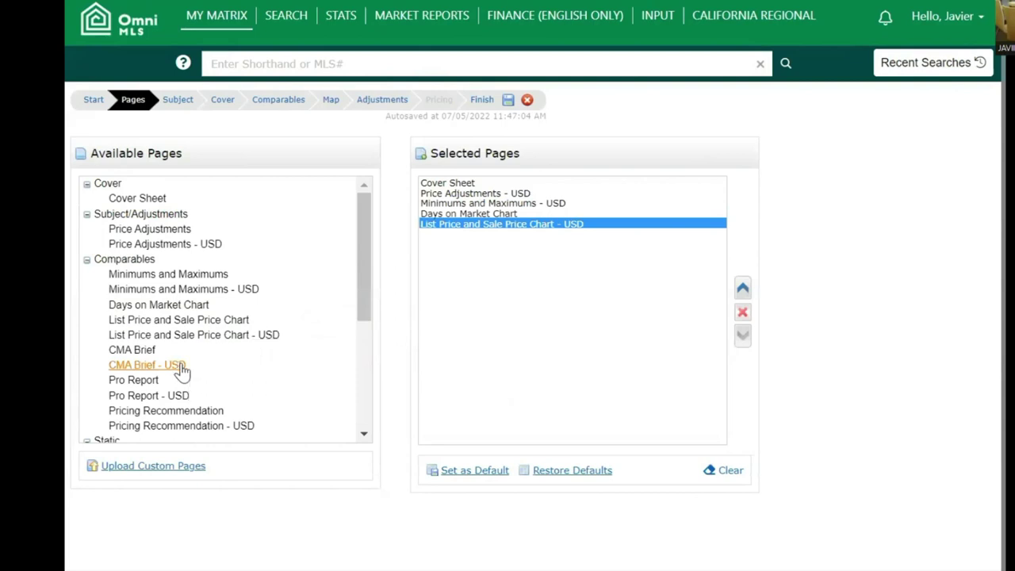
{"action": "left_click", "coordinate": [178, 368]}
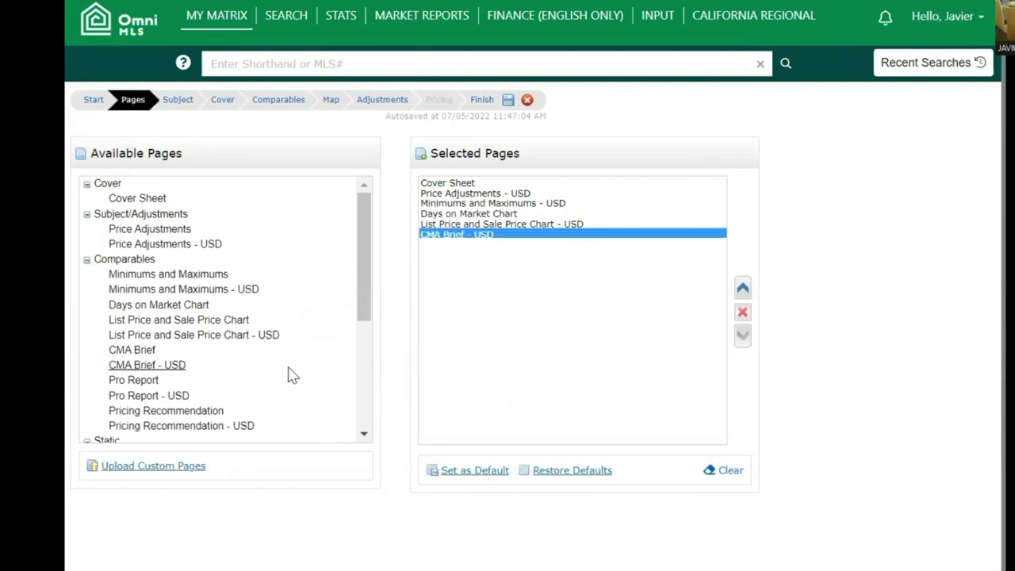
{"action": "scroll", "coordinate": [289, 375], "scroll_direction": "down", "scroll_amount": 3}
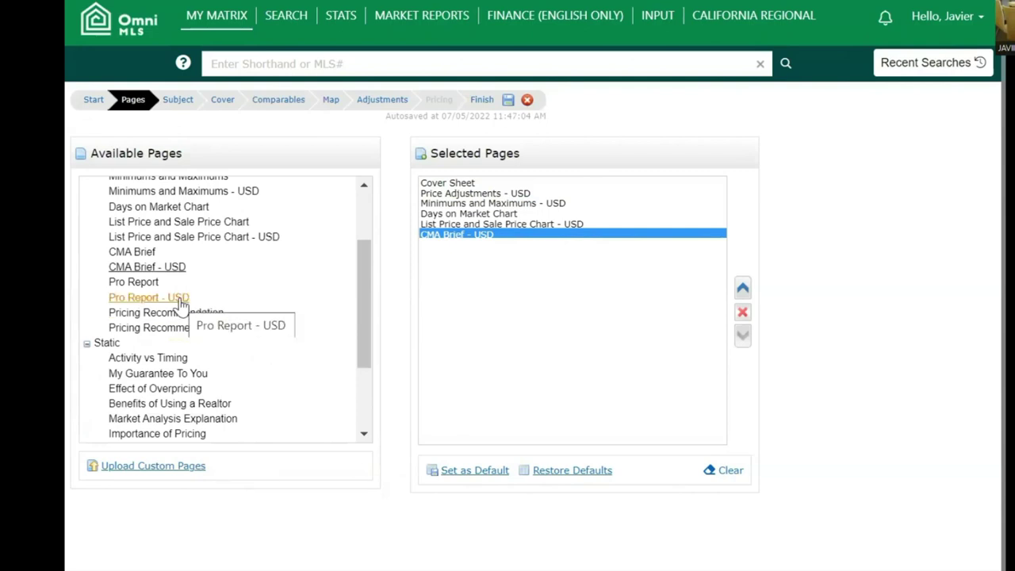
{"action": "double_click", "coordinate": [181, 300]}
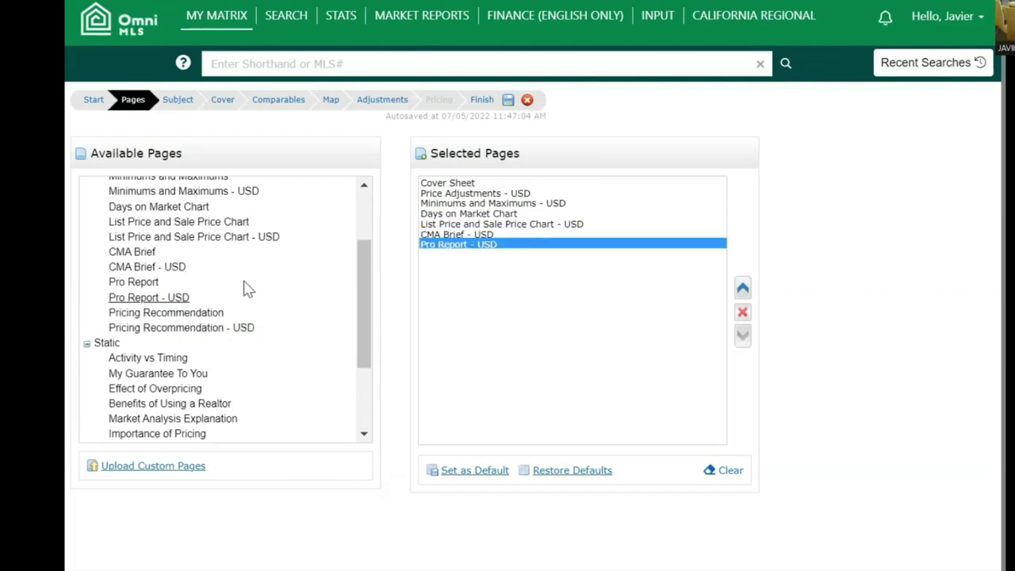
{"action": "double_click", "coordinate": [235, 328]}
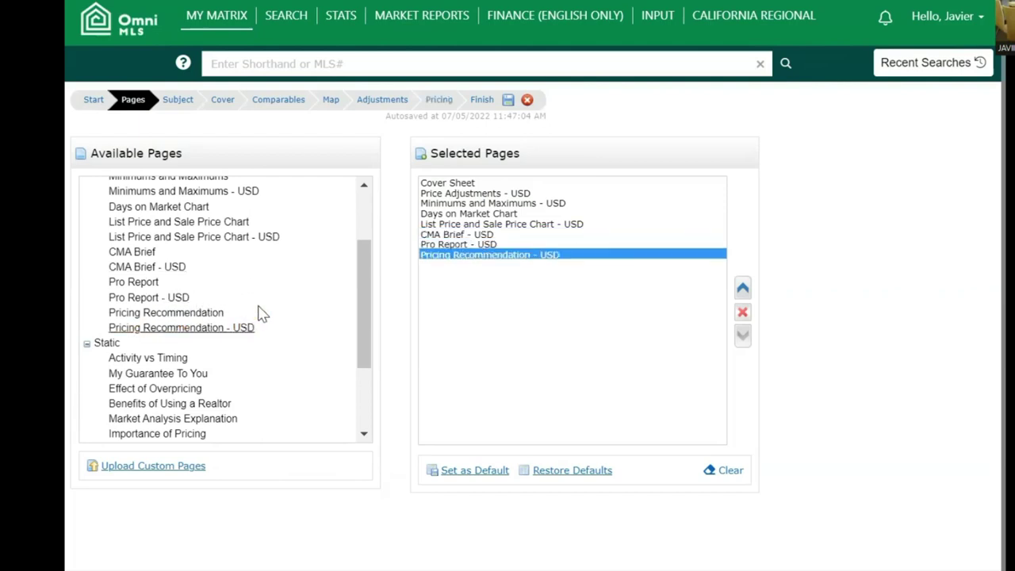
{"action": "scroll", "coordinate": [270, 309], "scroll_direction": "down", "scroll_amount": 3}
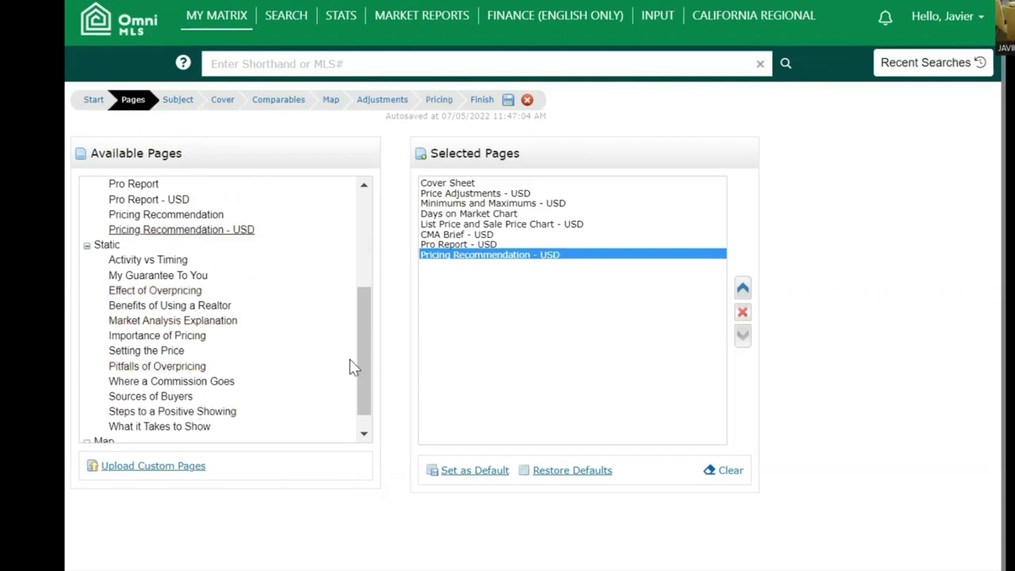
- Add Benefits of Using a Realtor, Market Analysis Explanation, Where a Commission Goes, Steps to a Positive Showing and CMA Map
{"action": "left_click_drag", "start_coordinate": [362, 370], "coordinate": [360, 382]}
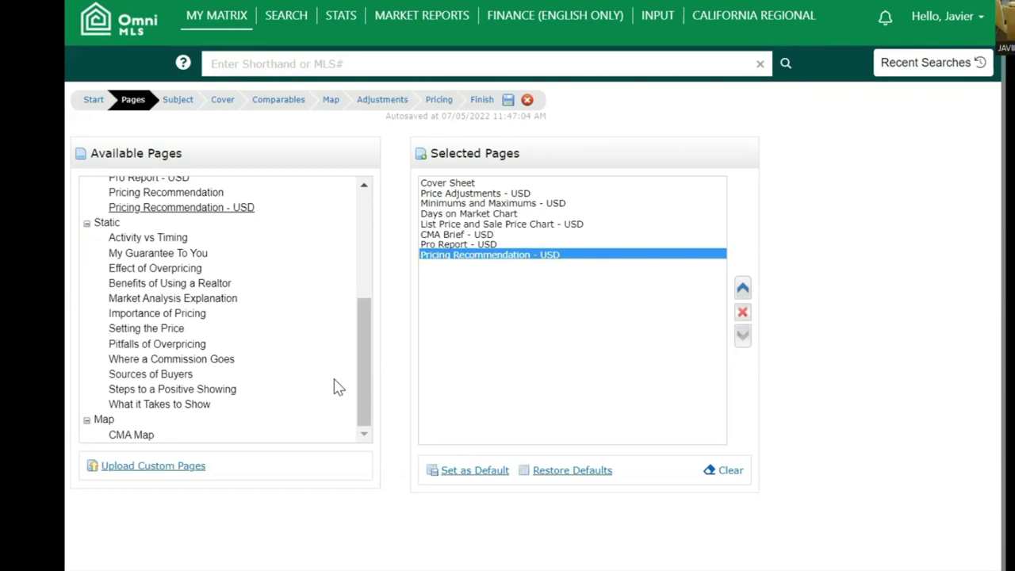
{"action": "double_click", "coordinate": [227, 286]}
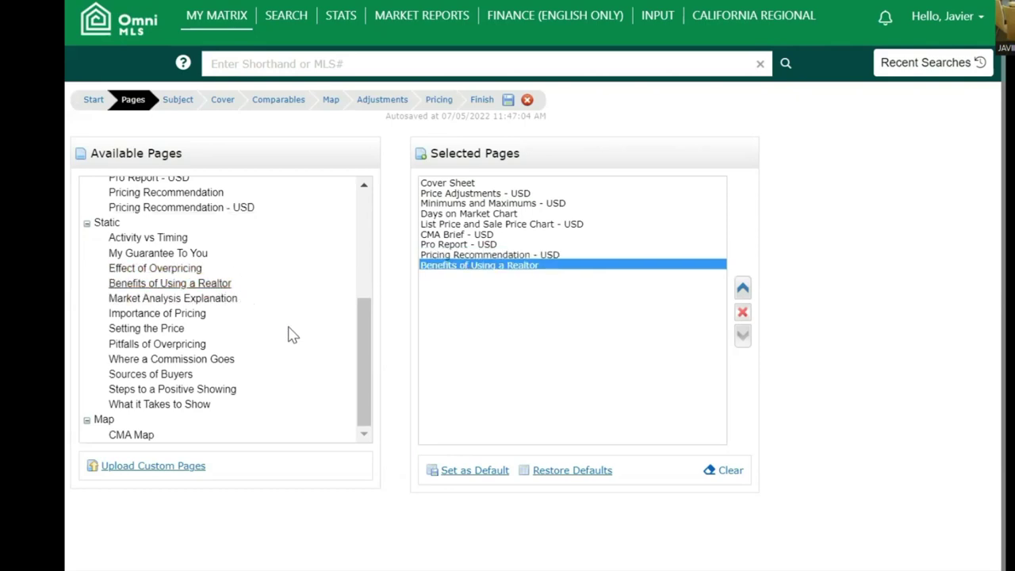
{"action": "double_click", "coordinate": [195, 303]}
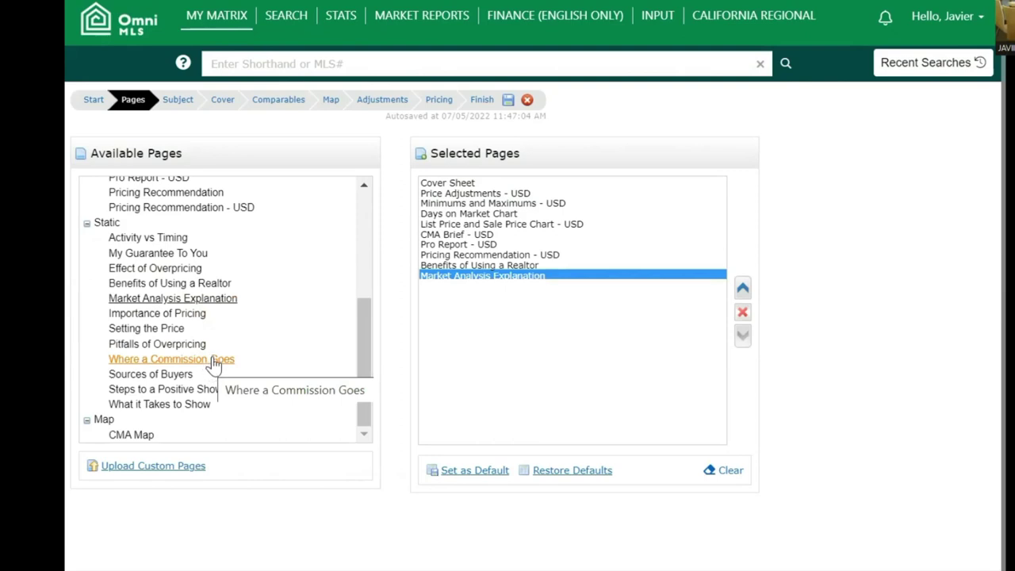
{"action": "double_click", "coordinate": [214, 361]}
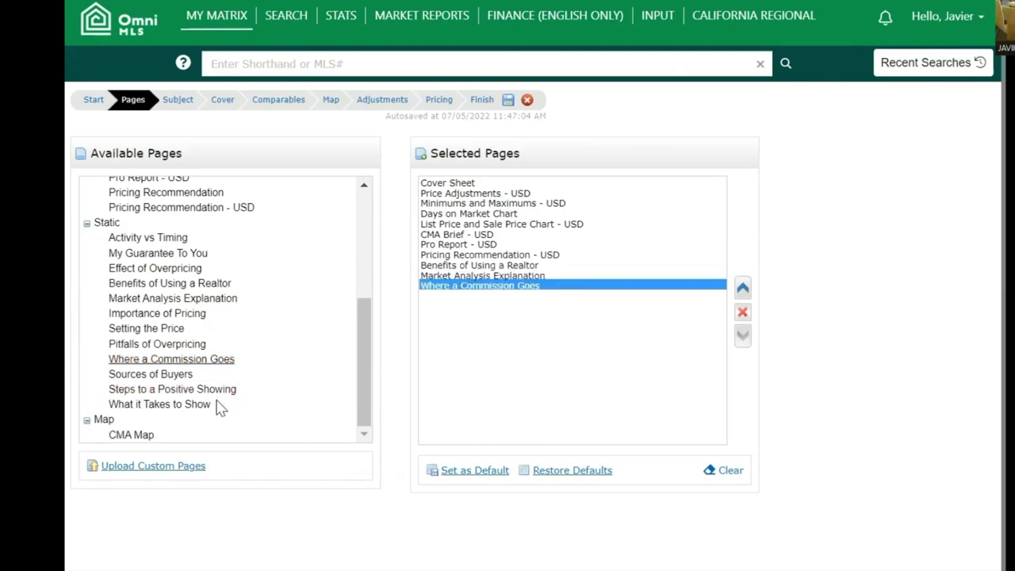
{"action": "double_click", "coordinate": [214, 390]}
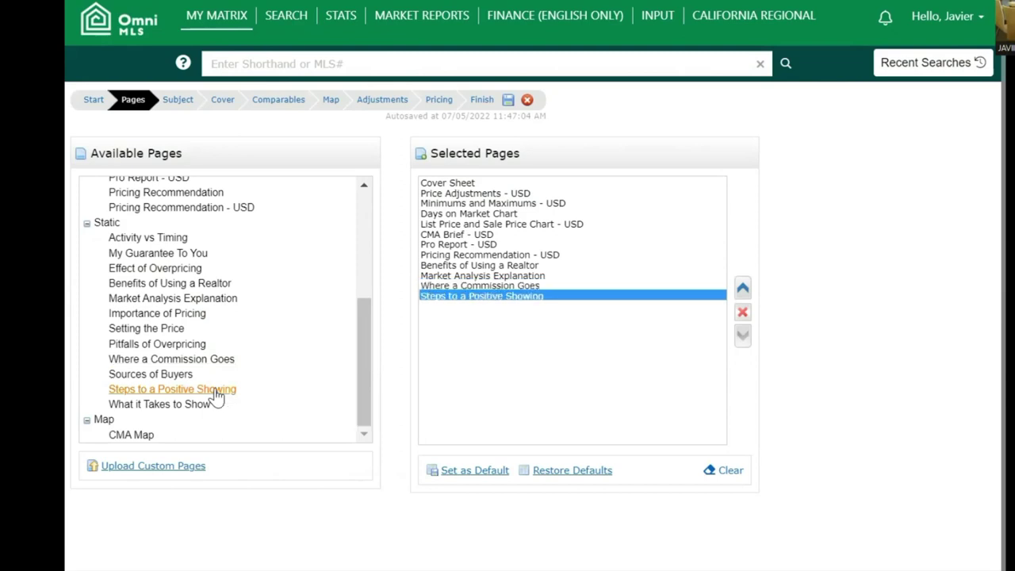
{"action": "double_click", "coordinate": [148, 435]}
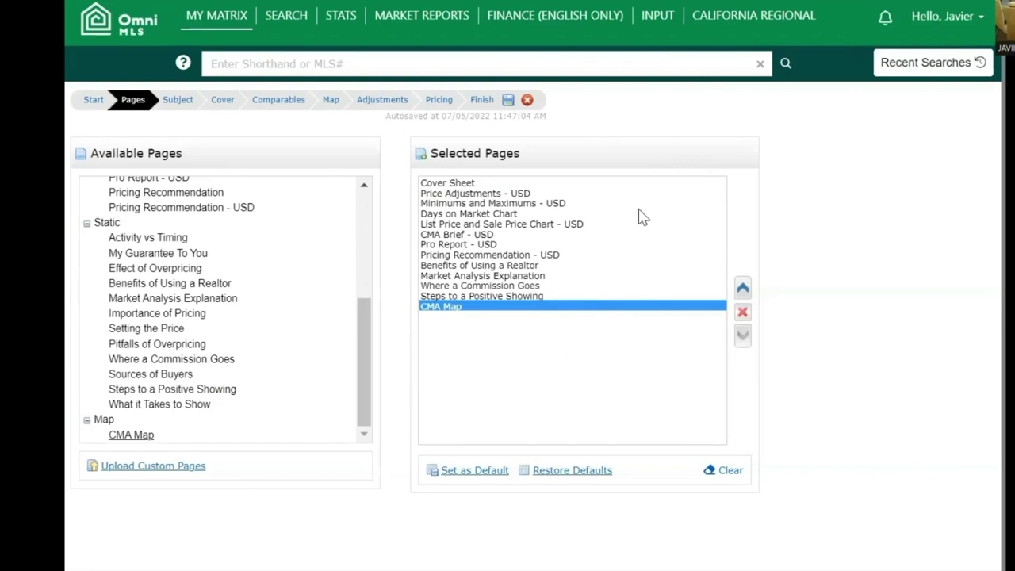
- Move Benefits of Using a Realtor and Where a Commission Goes below CMA Map
{"action": "left_click", "coordinate": [512, 268]}
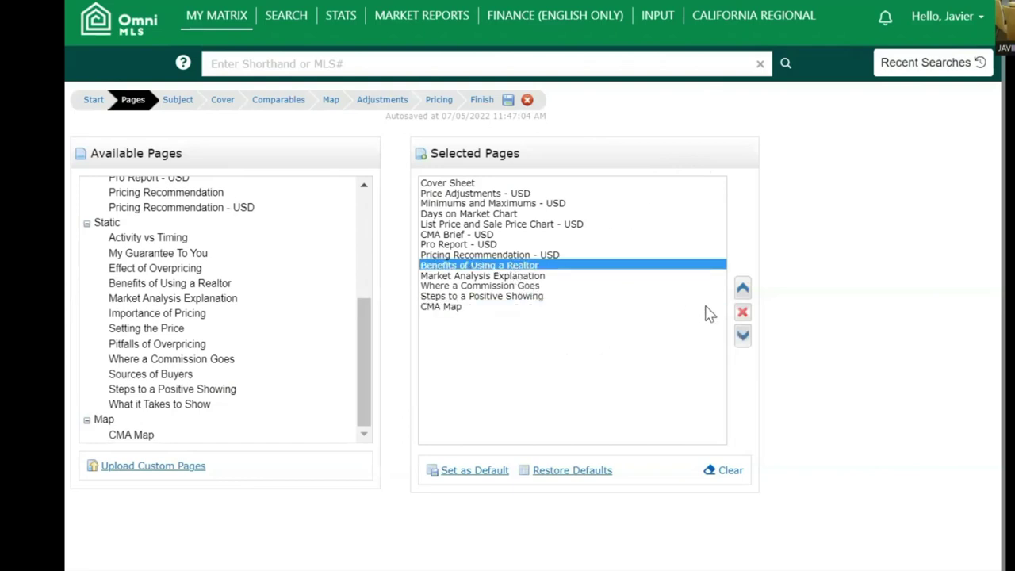
{"action": "left_click", "coordinate": [741, 340]}
{"action": "left_click", "coordinate": [741, 341]}
{"action": "left_click", "coordinate": [742, 343]}
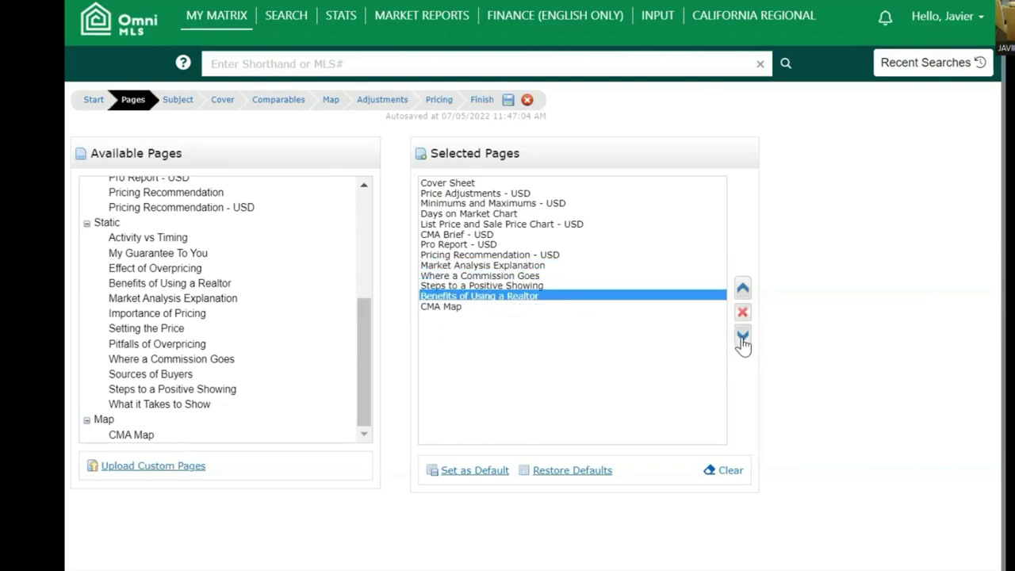
{"action": "left_click", "coordinate": [742, 341]}
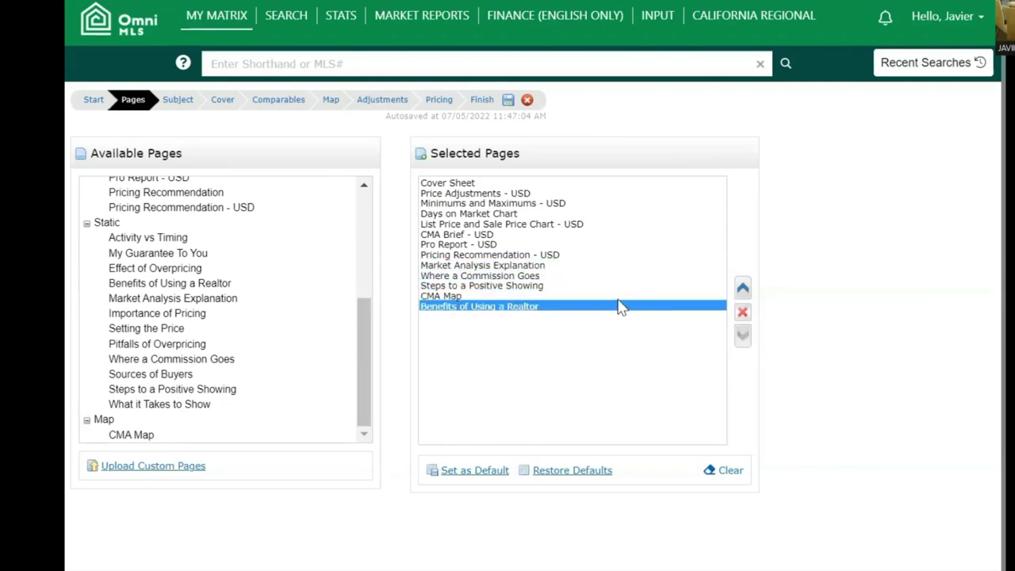
{"action": "left_click", "coordinate": [501, 275]}
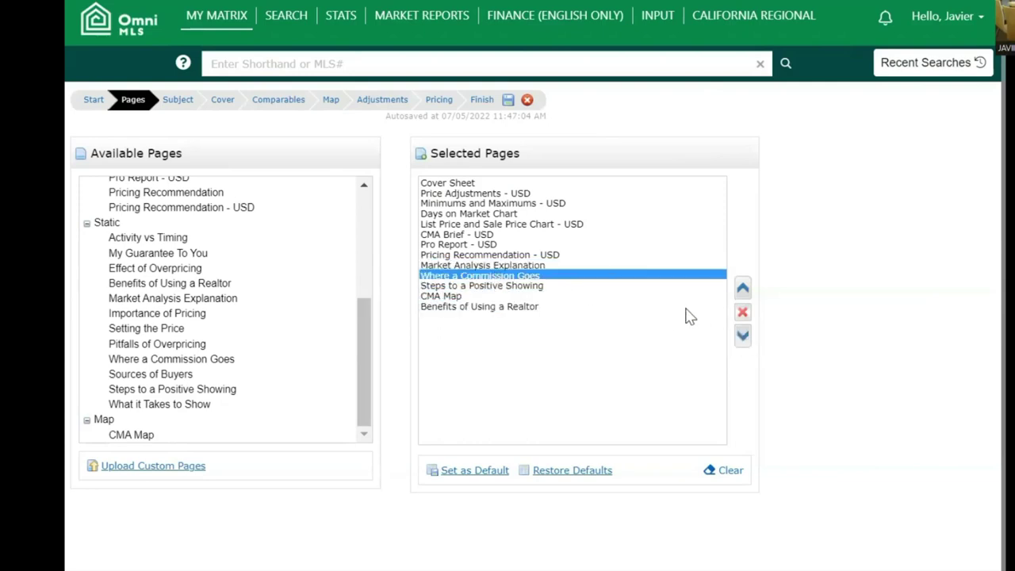
{"action": "left_click", "coordinate": [742, 337]}
{"action": "left_click", "coordinate": [742, 337]}
{"action": "left_click", "coordinate": [742, 337]}
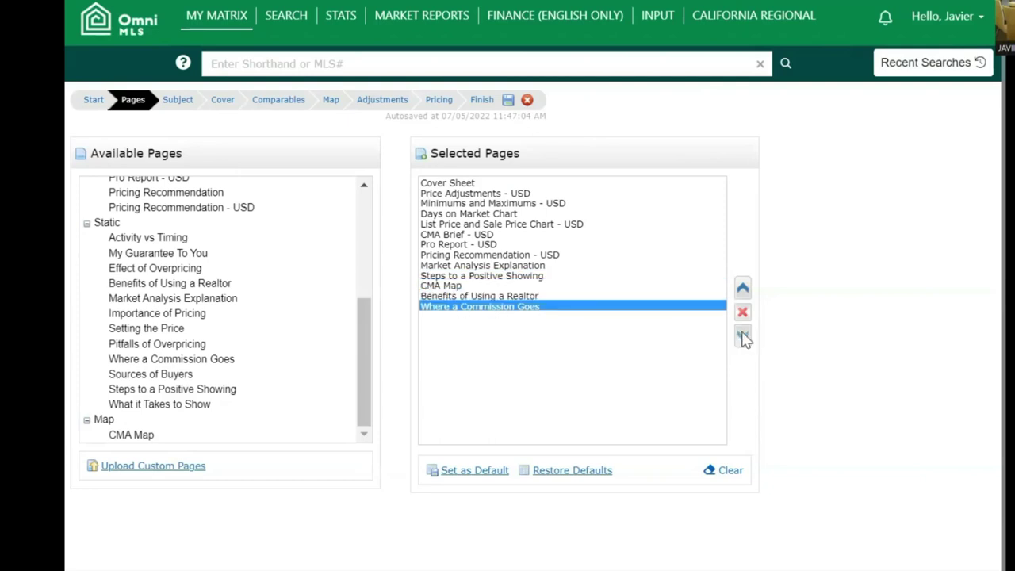
- Move Steps to a Positive Showing and Market Analysis Explanation down, then save the order as default
{"action": "left_click", "coordinate": [522, 276]}
{"action": "left_click", "coordinate": [744, 337]}
{"action": "left_click", "coordinate": [744, 337]}
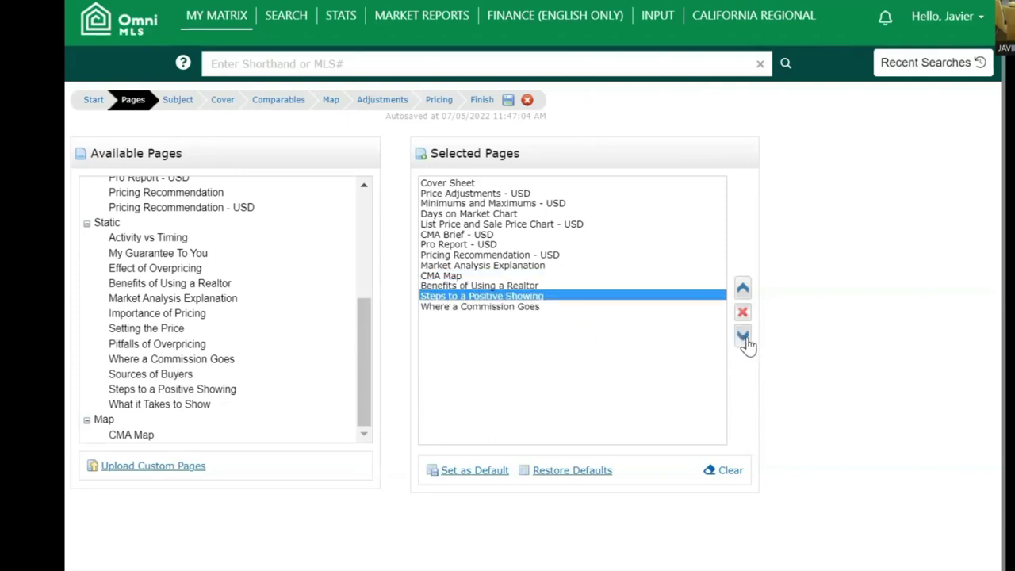
{"action": "left_click", "coordinate": [744, 336]}
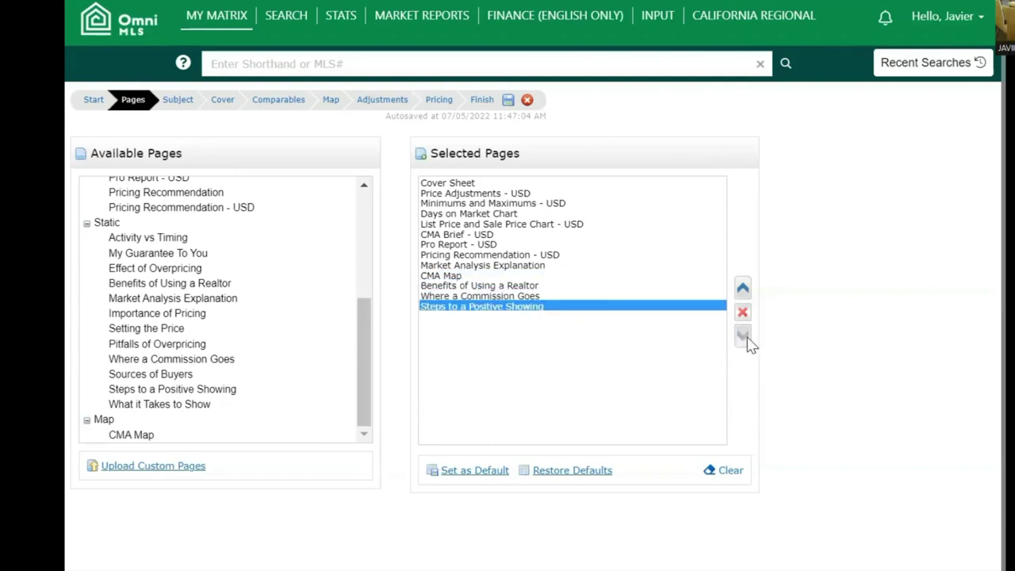
{"action": "left_click", "coordinate": [528, 266]}
{"action": "left_click", "coordinate": [743, 336]}
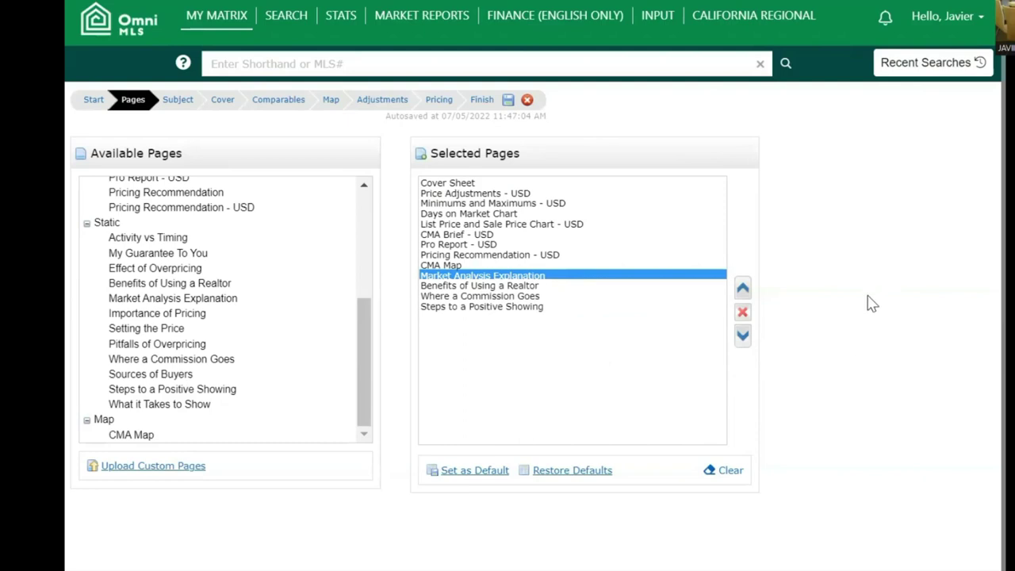
{"action": "left_click", "coordinate": [481, 473]}
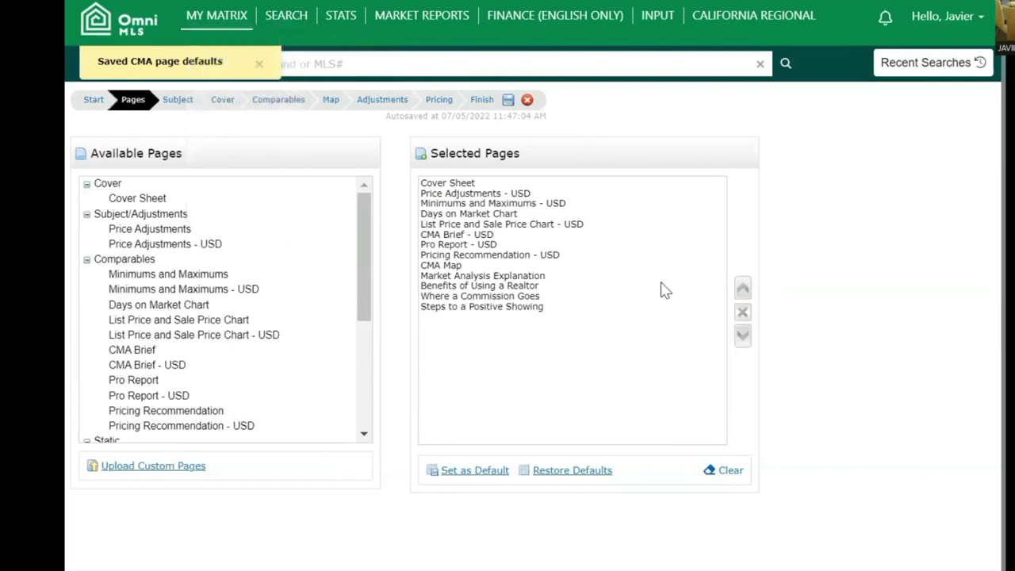
{"action": "left_click", "coordinate": [192, 111]}
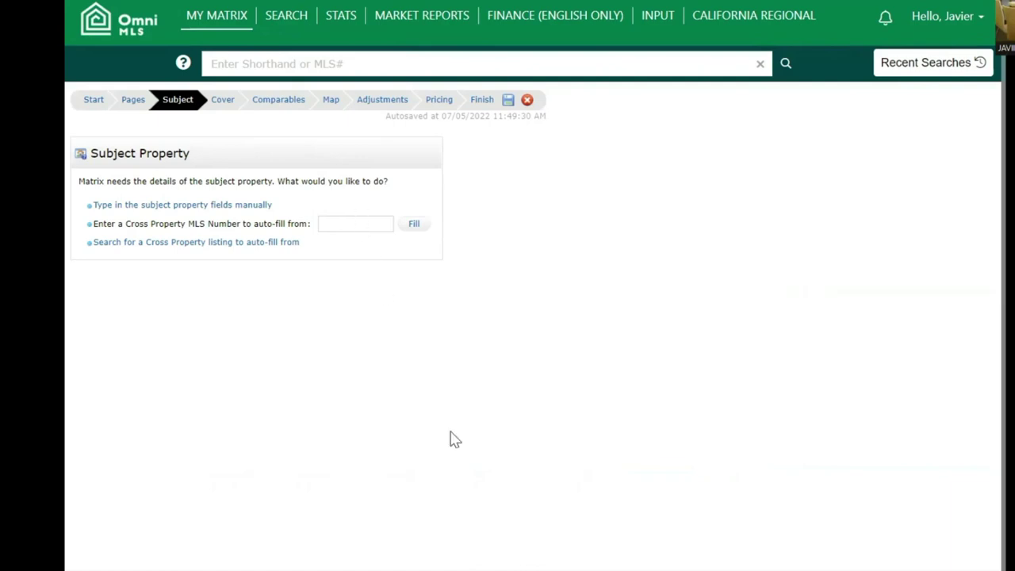
- Switch to manual subject entry and load CASA EJEMPLO as the property photo
{"action": "left_click", "coordinate": [250, 214]}
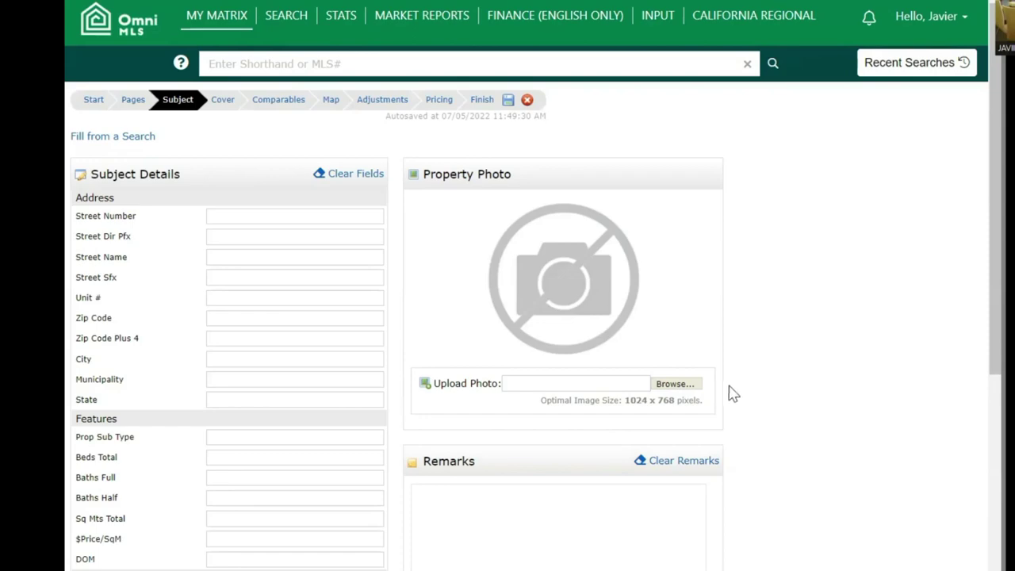
{"action": "left_click", "coordinate": [673, 384]}
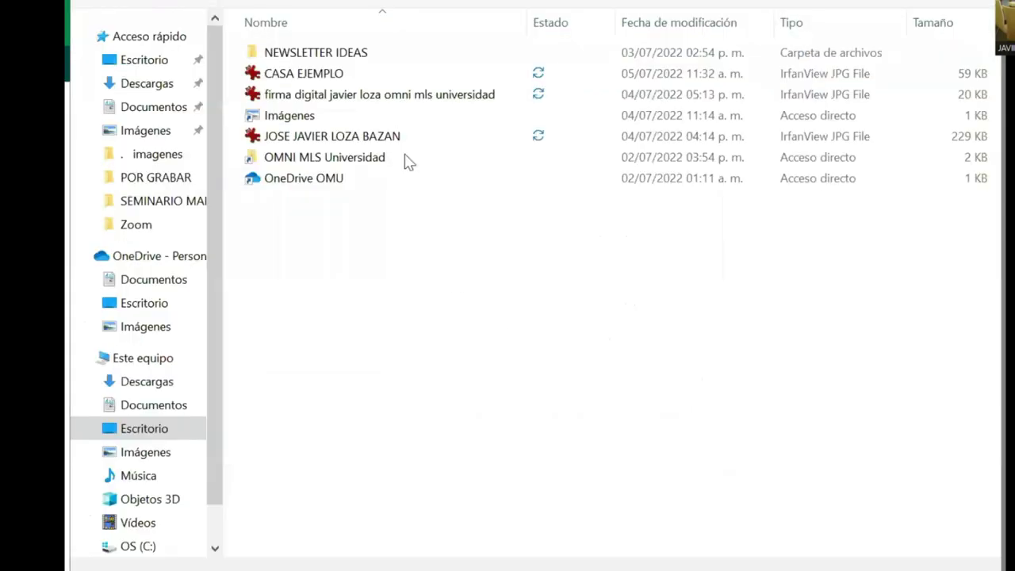
{"action": "left_click", "coordinate": [344, 76]}
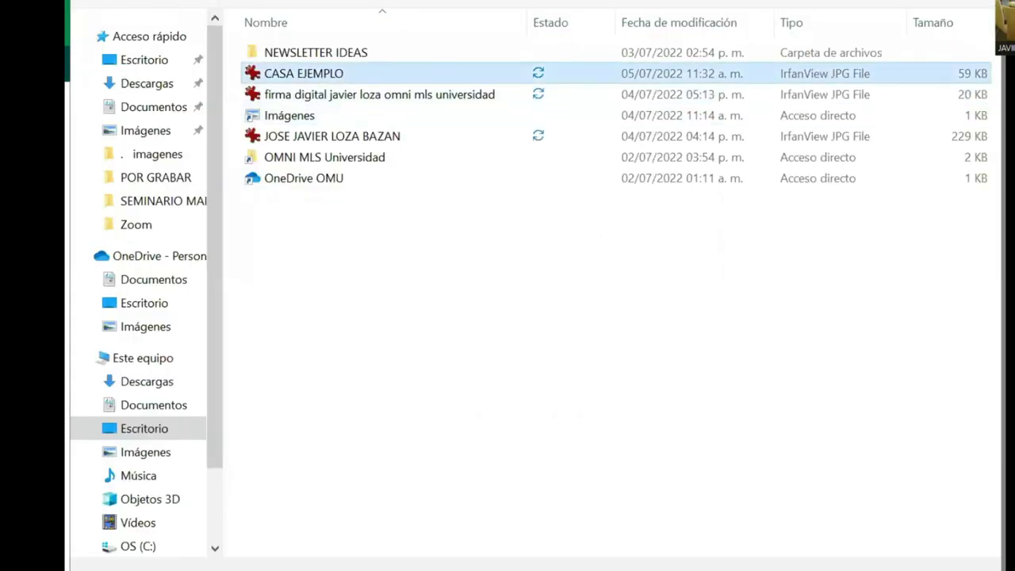
{"action": "key", "text": "Return"}
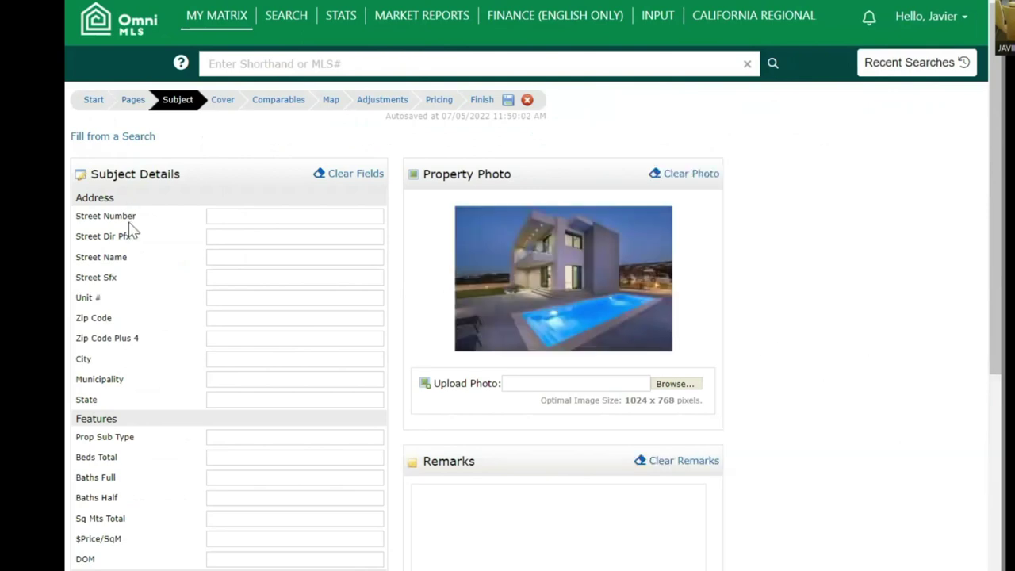
- Fill the subject's address from the saved autofill suggestion
{"action": "left_click", "coordinate": [227, 217]}
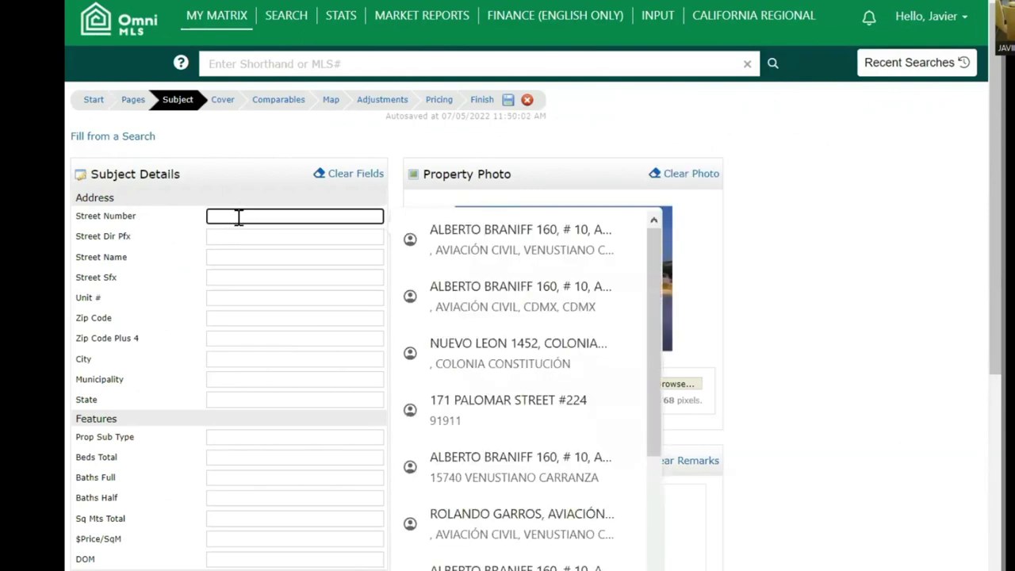
{"action": "left_click", "coordinate": [473, 352]}
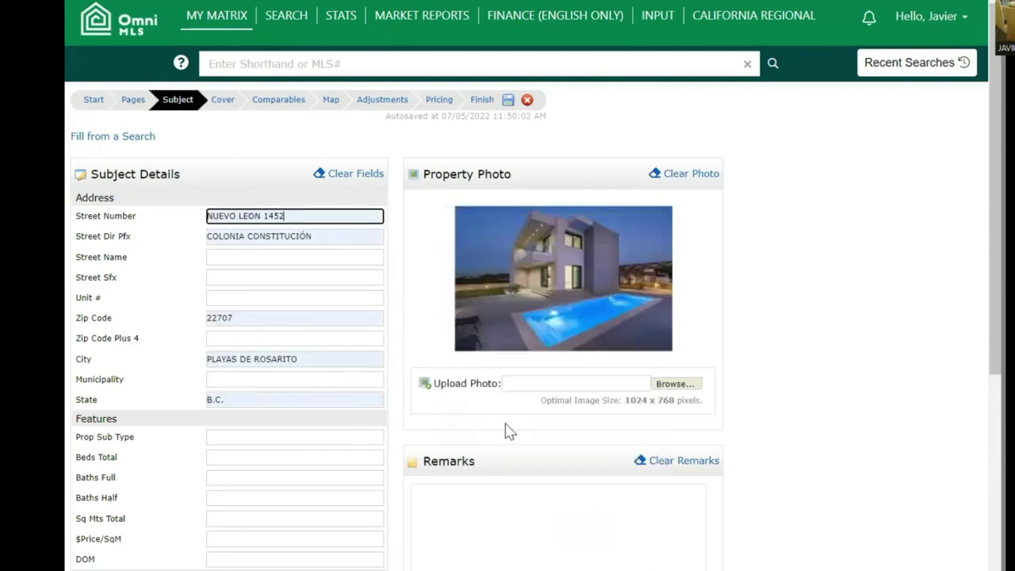
{"action": "scroll", "coordinate": [324, 435], "scroll_direction": "down", "scroll_amount": 3}
- Enter 5 beds, 3 full baths, 2000 square metres and a price of 250000
{"action": "left_click", "coordinate": [287, 263]}
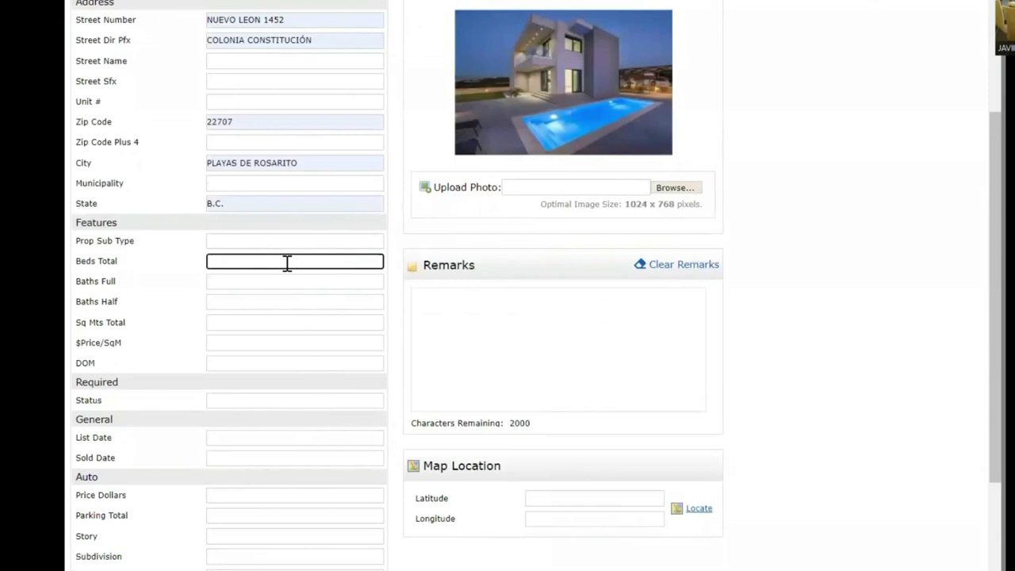
{"action": "type", "text": "4"}
{"action": "key", "text": "BackSpace"}
{"action": "type", "text": "3"}
{"action": "left_click", "coordinate": [292, 276]}
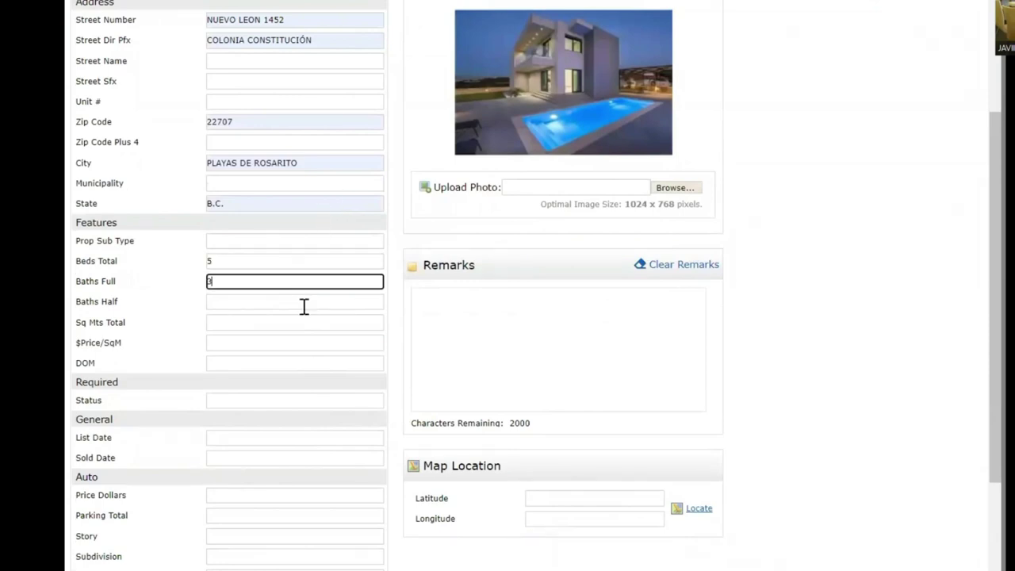
{"action": "left_click", "coordinate": [255, 321]}
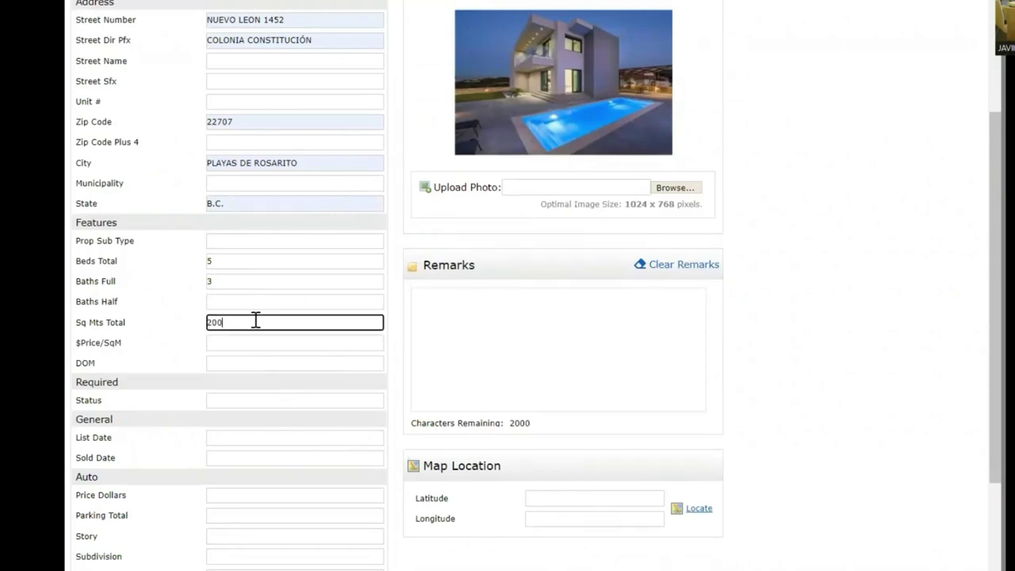
{"action": "scroll", "coordinate": [268, 366], "scroll_direction": "down", "scroll_amount": 3}
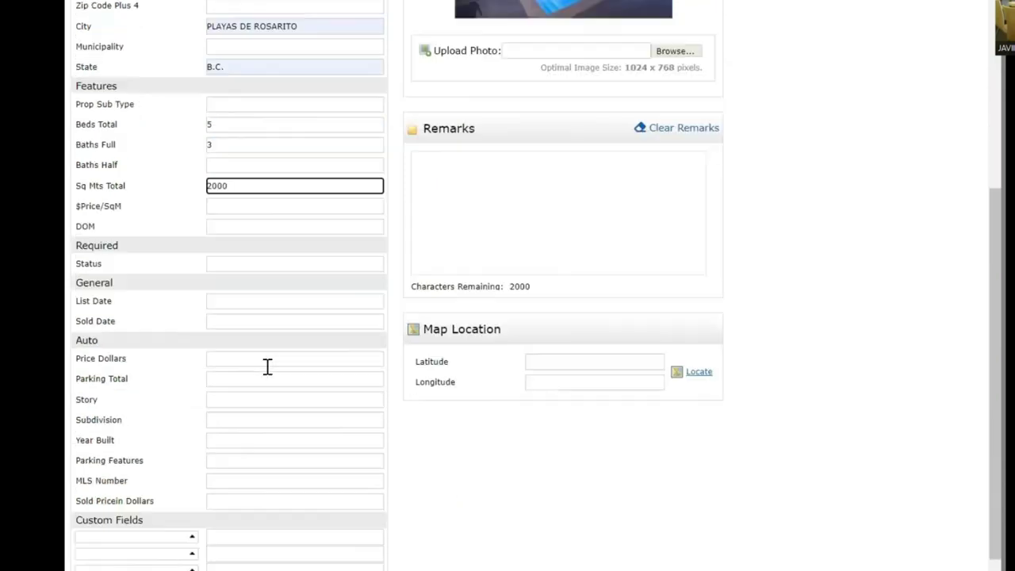
{"action": "left_click", "coordinate": [274, 301]}
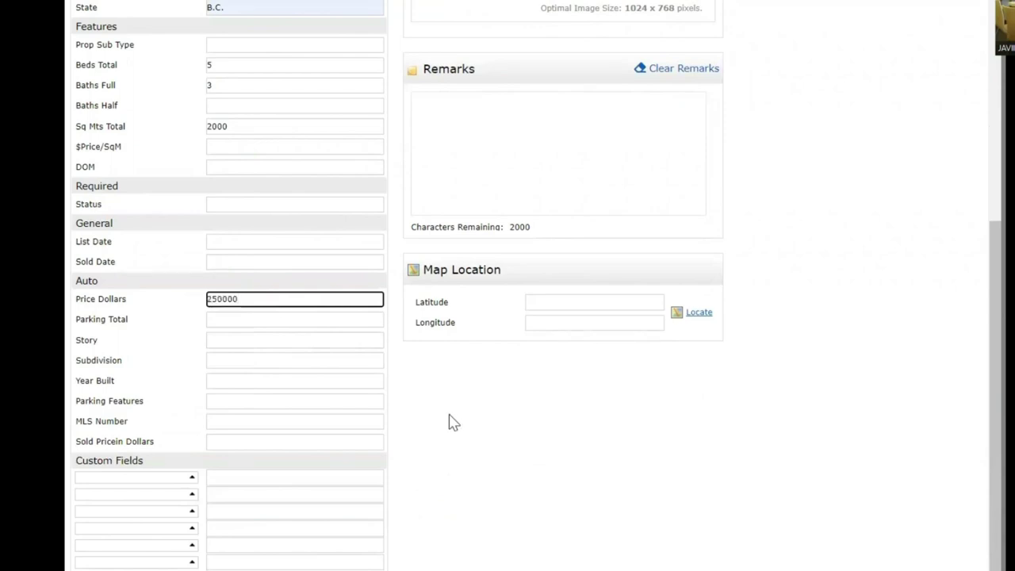
{"action": "left_click", "coordinate": [491, 426]}
{"action": "scroll", "coordinate": [471, 442], "scroll_direction": "up", "scroll_amount": 3}
{"action": "scroll", "coordinate": [555, 470], "scroll_direction": "down", "scroll_amount": 3}
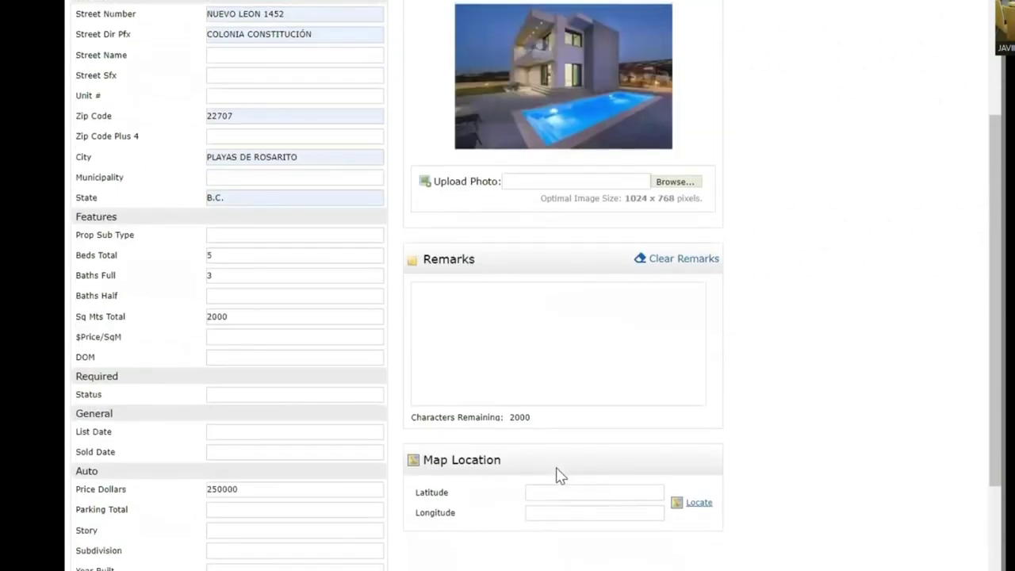
{"action": "left_click", "coordinate": [697, 315]}
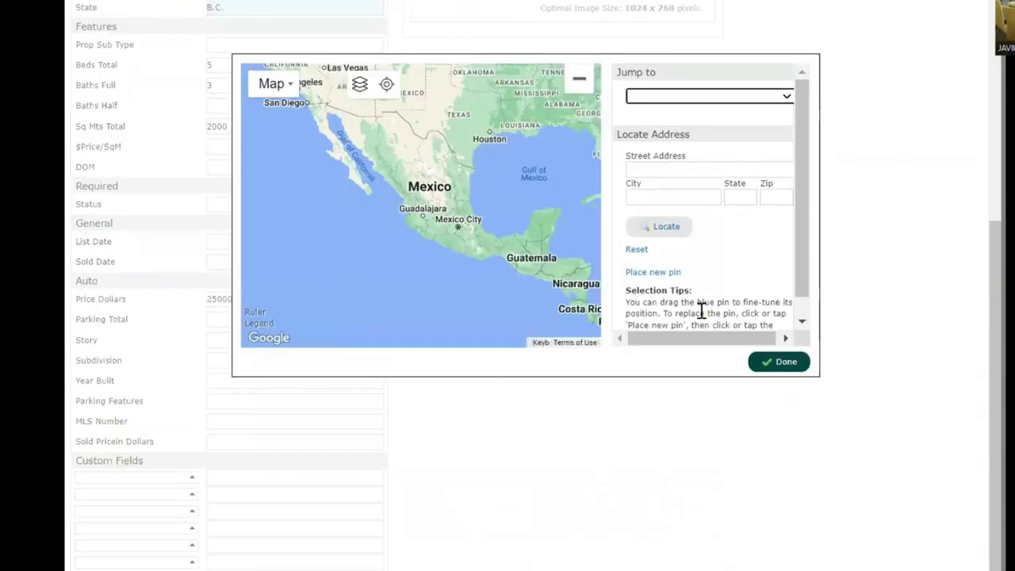
{"action": "left_click", "coordinate": [682, 170]}
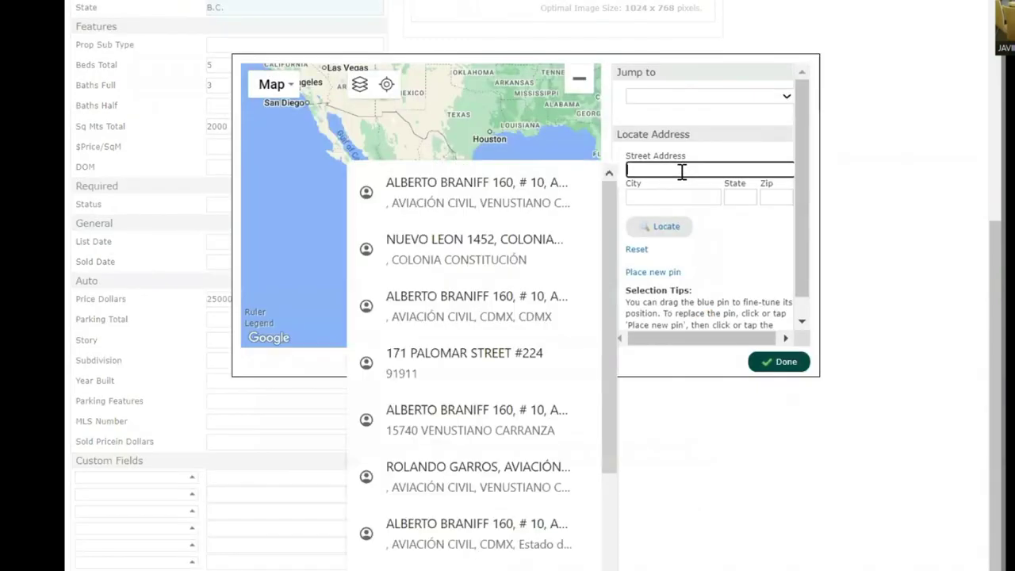
{"action": "left_click", "coordinate": [523, 242]}
{"action": "left_click", "coordinate": [668, 230]}
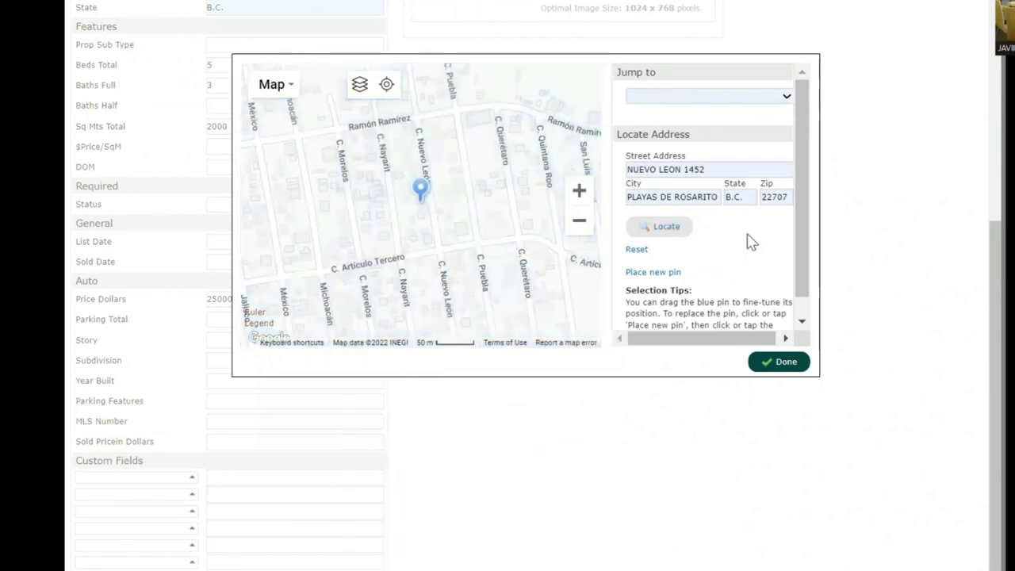
{"action": "left_click", "coordinate": [783, 365]}
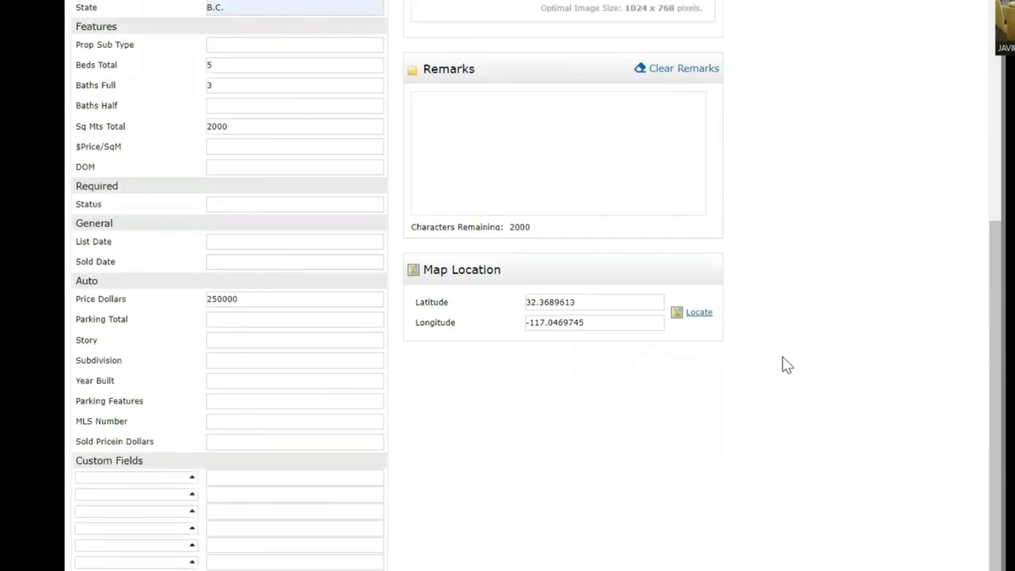
{"action": "scroll", "coordinate": [783, 365], "scroll_direction": "up", "scroll_amount": 2}
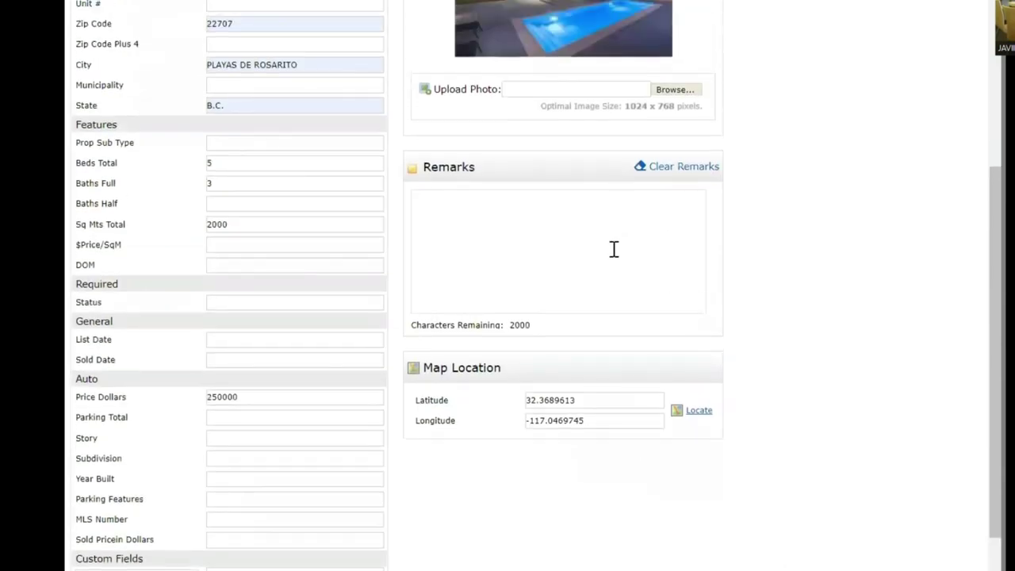
- Write the TWO FOR ONE DEAL basement-apartment remark, correcting 'indeoendent' to 'independent'
{"action": "left_click", "coordinate": [560, 229]}
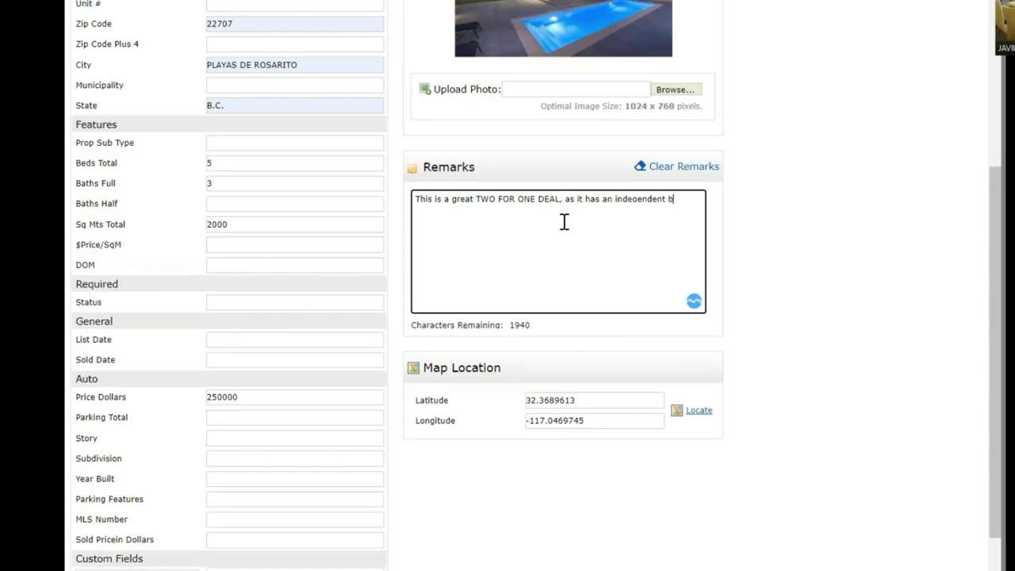
{"action": "key", "text": "BackSpace"}
{"action": "type", "text": "ment"}
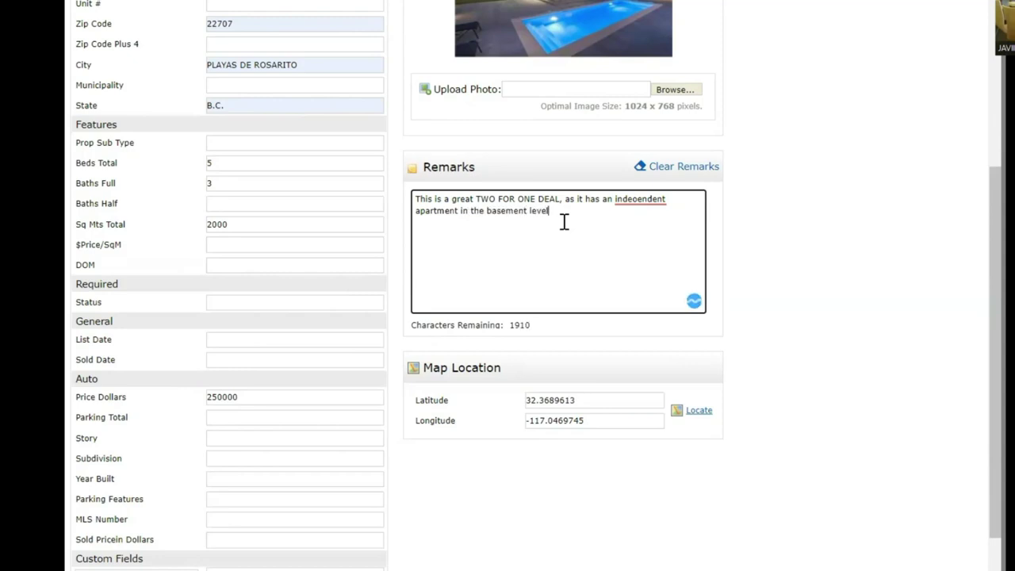
{"action": "right_click", "coordinate": [646, 201]}
{"action": "left_click", "coordinate": [642, 206]}
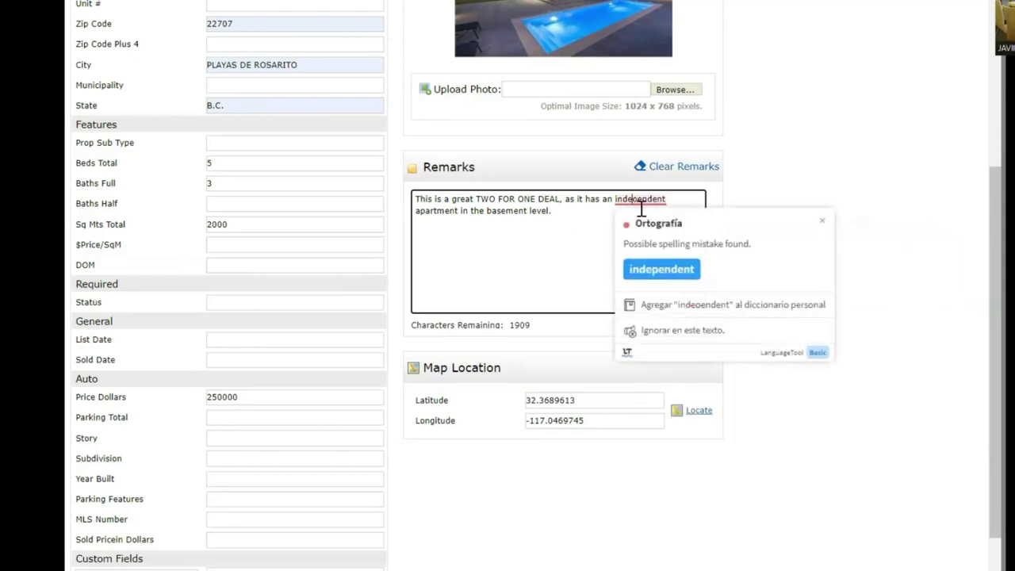
{"action": "left_click", "coordinate": [658, 269]}
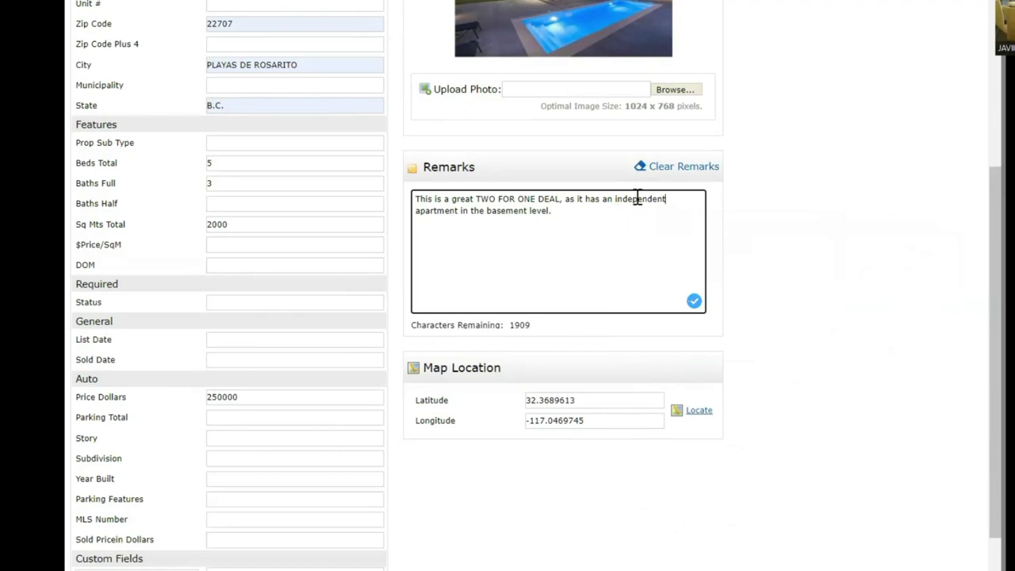
- Review the subject form and proceed to the Cover step
{"action": "scroll", "coordinate": [864, 158], "scroll_direction": "up", "scroll_amount": 4}
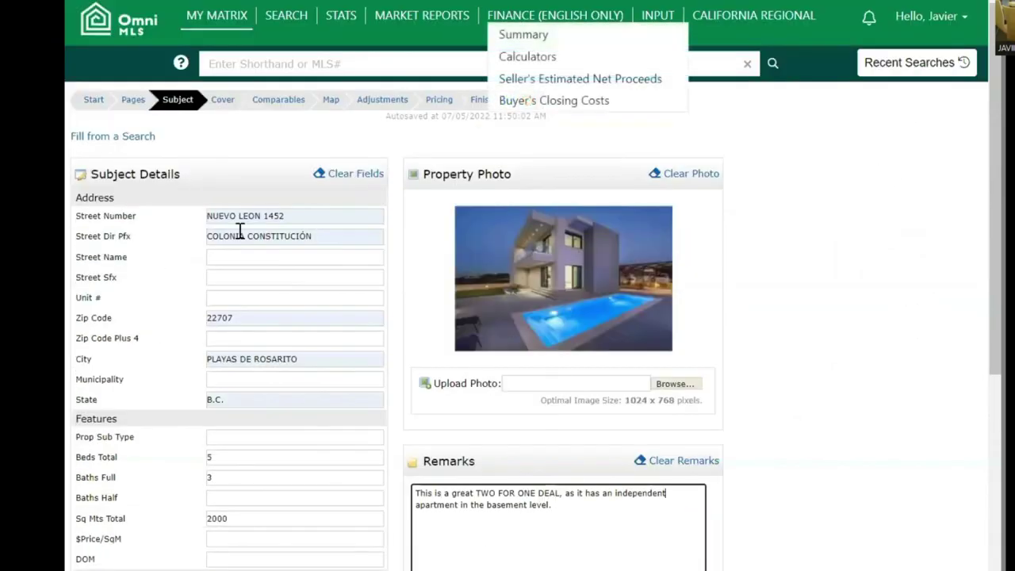
{"action": "scroll", "coordinate": [835, 317], "scroll_direction": "down", "scroll_amount": 6}
{"action": "scroll", "coordinate": [840, 323], "scroll_direction": "down", "scroll_amount": 1}
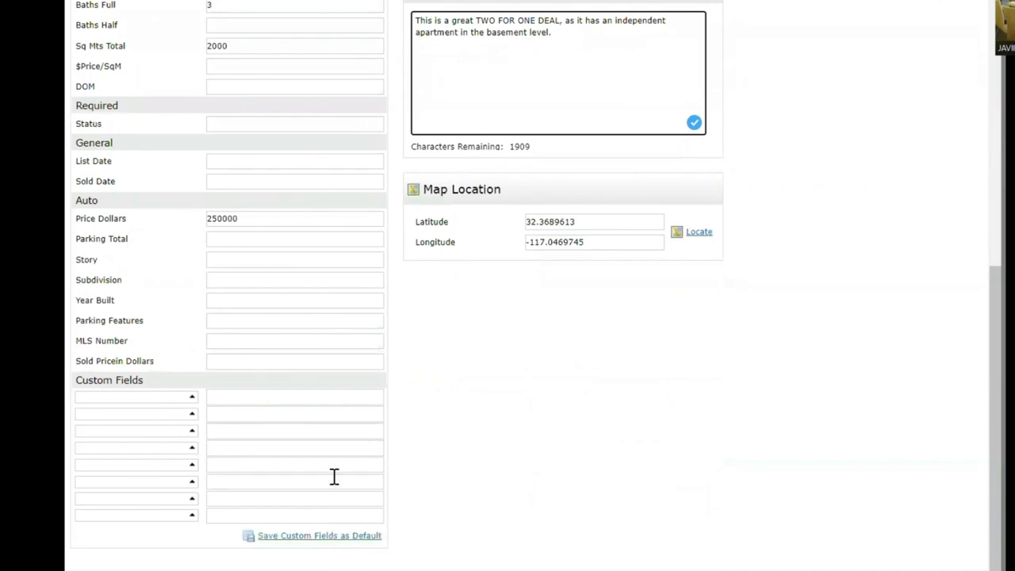
{"action": "scroll", "coordinate": [263, 298], "scroll_direction": "up", "scroll_amount": 6}
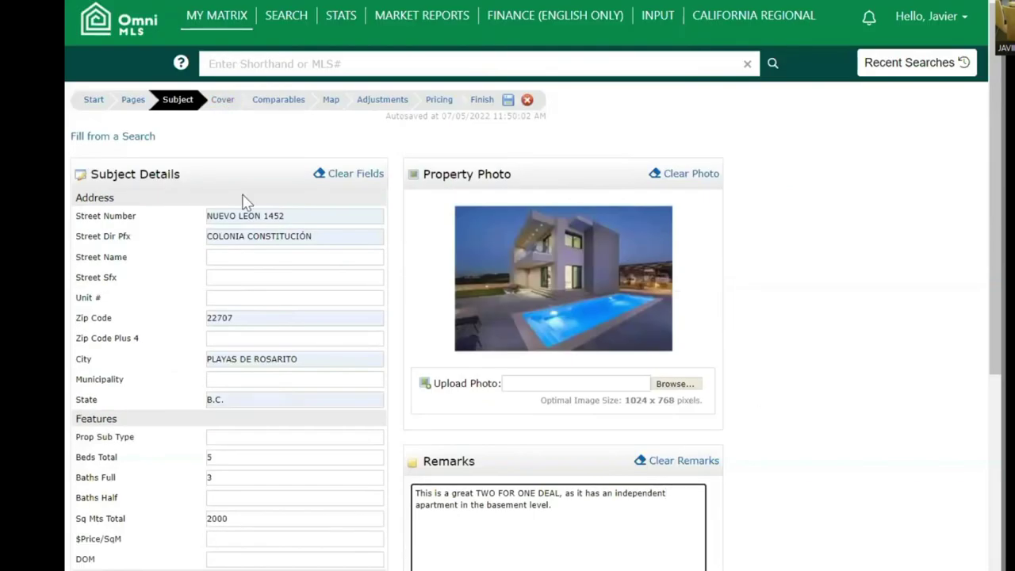
{"action": "scroll", "coordinate": [261, 380], "scroll_direction": "down", "scroll_amount": 3}
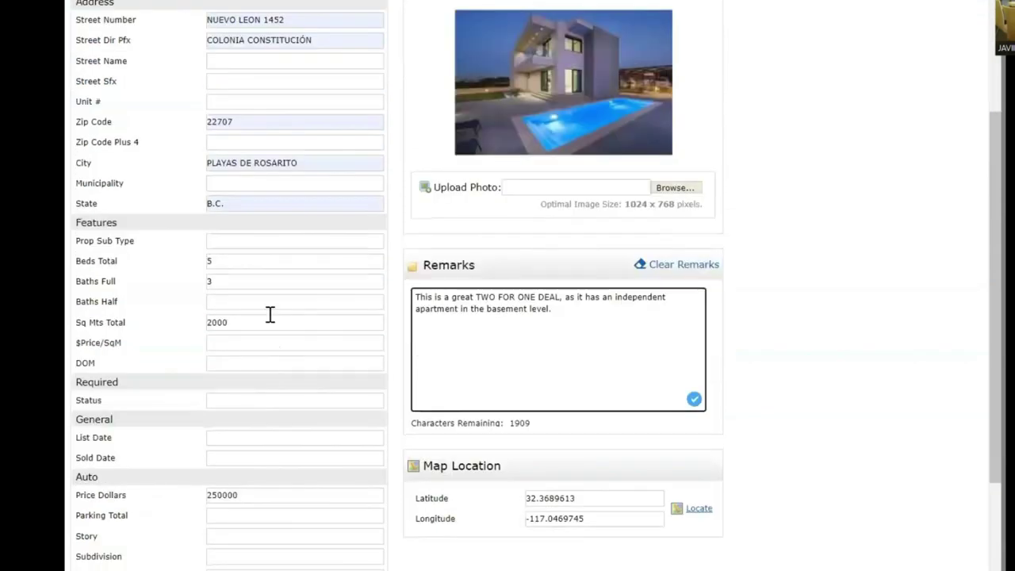
{"action": "scroll", "coordinate": [270, 306], "scroll_direction": "down", "scroll_amount": 4}
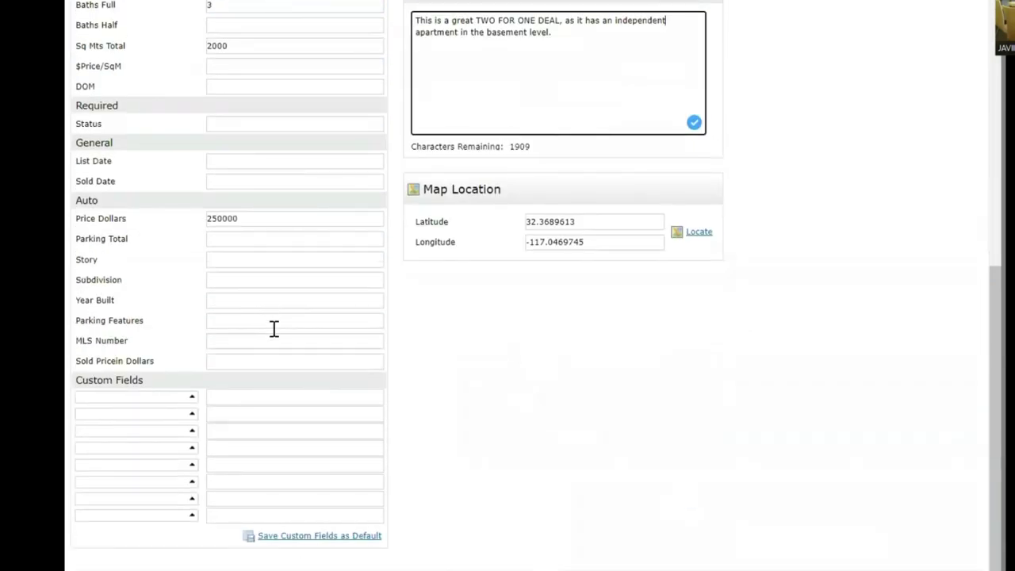
{"action": "scroll", "coordinate": [382, 412], "scroll_direction": "up", "scroll_amount": 2}
{"action": "scroll", "coordinate": [382, 413], "scroll_direction": "up", "scroll_amount": 5}
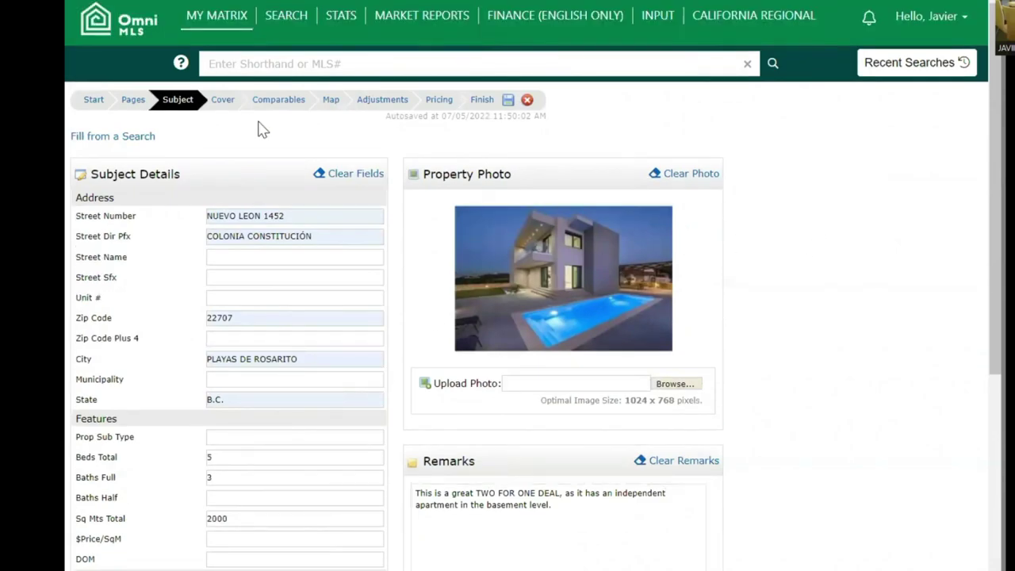
{"action": "left_click", "coordinate": [225, 101]}
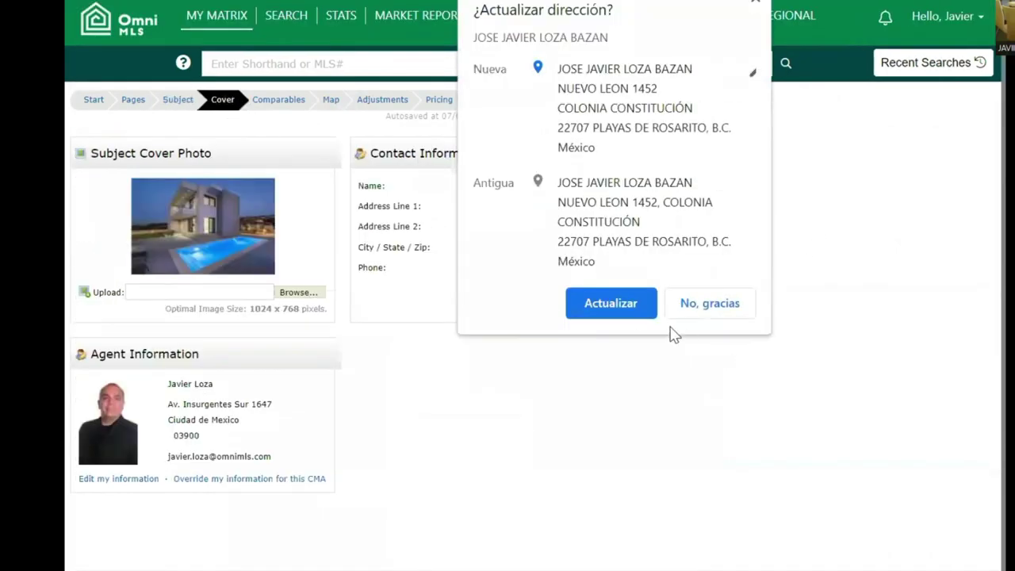
- Accept Chrome's address update and autofill the contact's street, city, state, zip and phone
{"action": "left_click", "coordinate": [634, 306]}
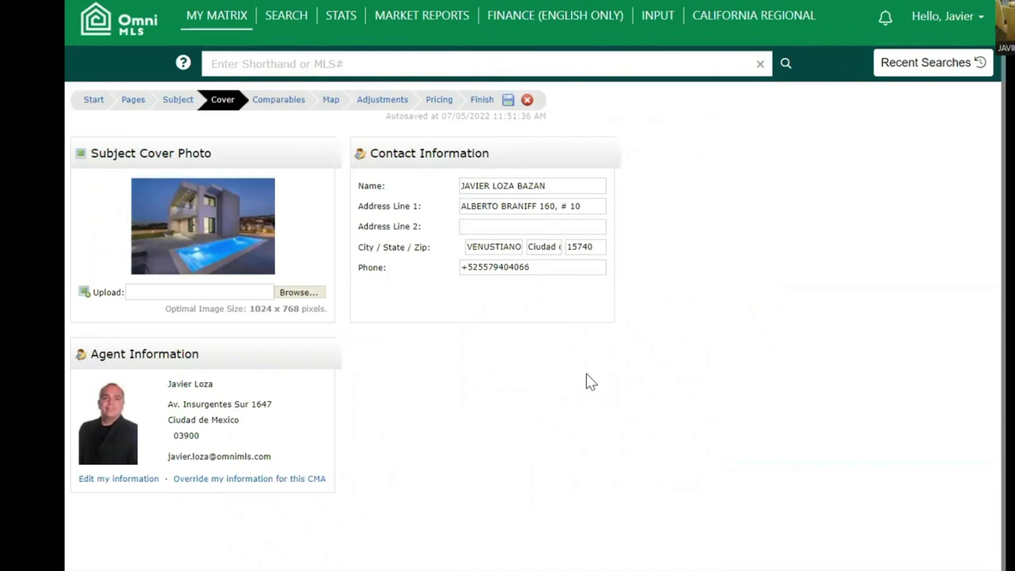
{"action": "left_click", "coordinate": [592, 207]}
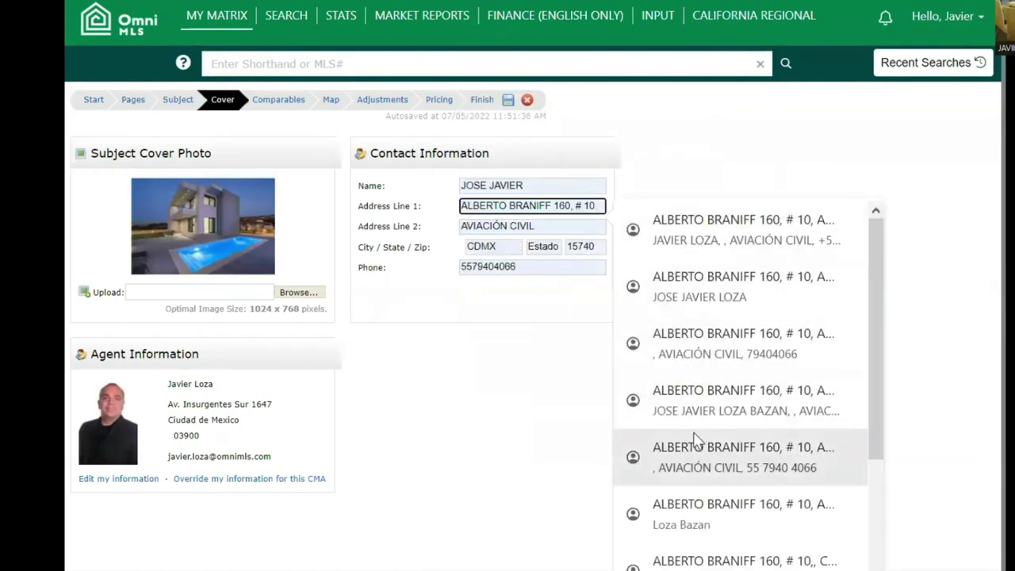
{"action": "scroll", "coordinate": [694, 440], "scroll_direction": "down", "scroll_amount": 3}
{"action": "left_click", "coordinate": [581, 208]}
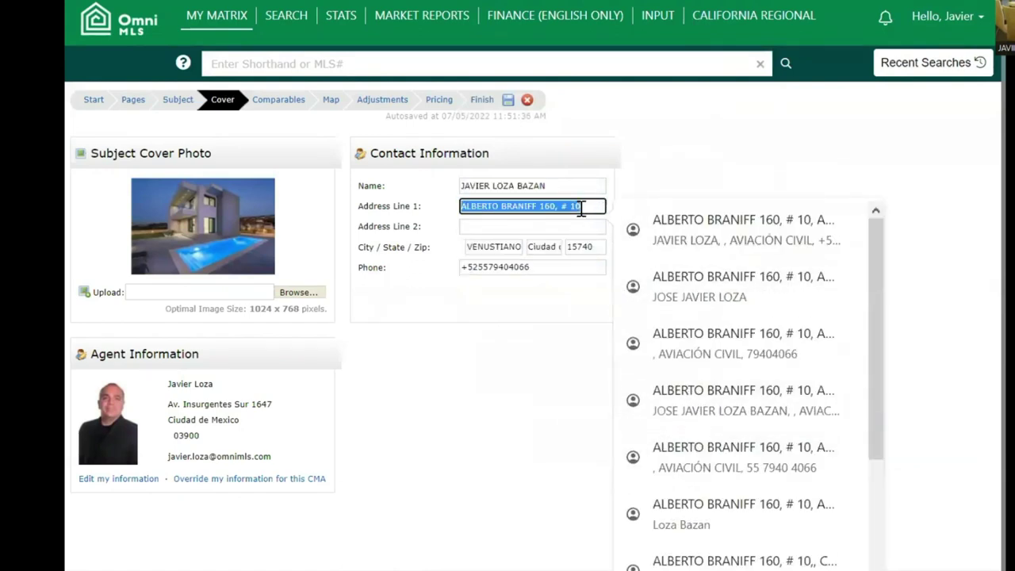
{"action": "type", "text": "nue"}
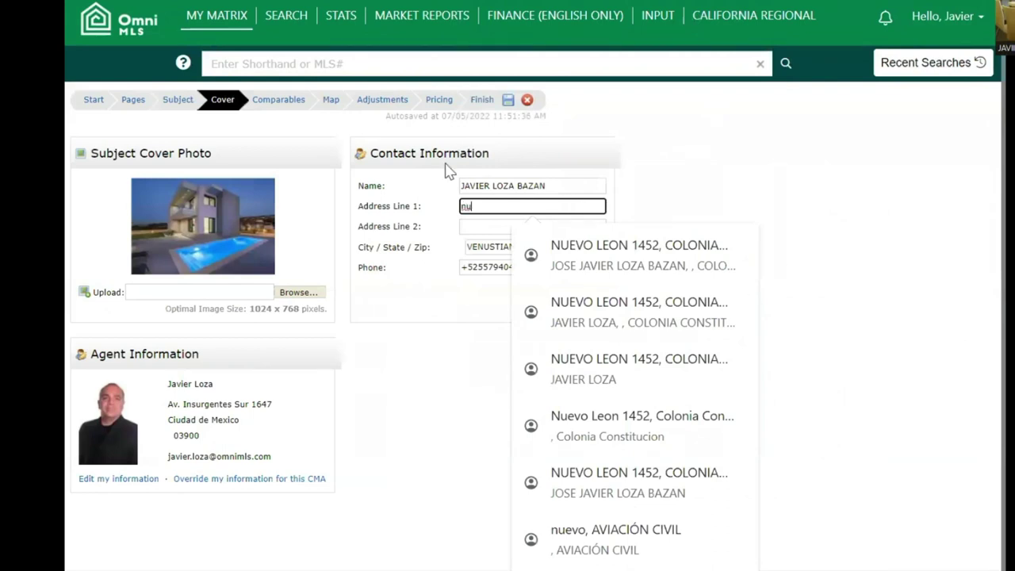
{"action": "left_click", "coordinate": [586, 247]}
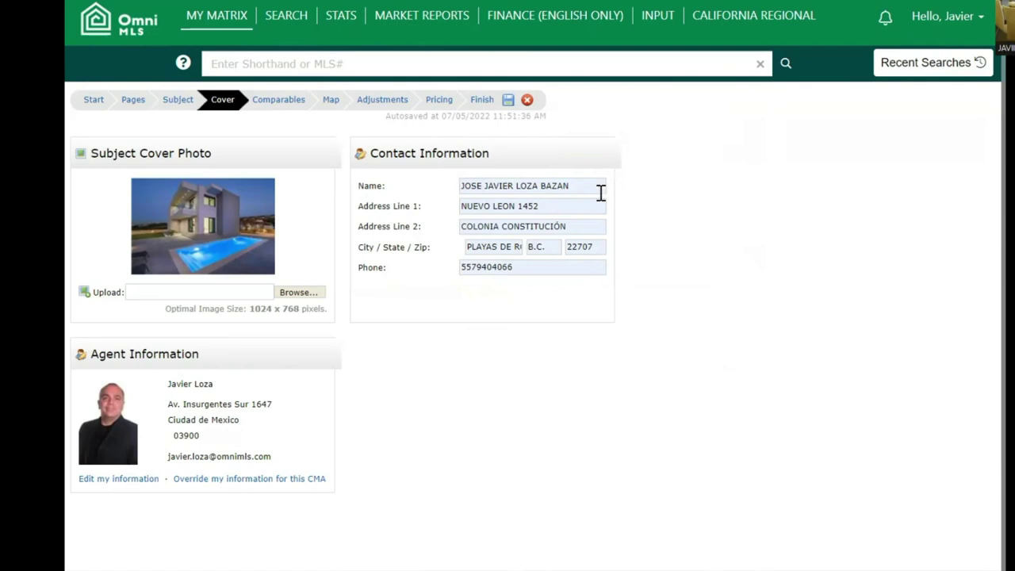
- Shorten the cover's contact name by deleting its first and last words
{"action": "double_click", "coordinate": [470, 188]}
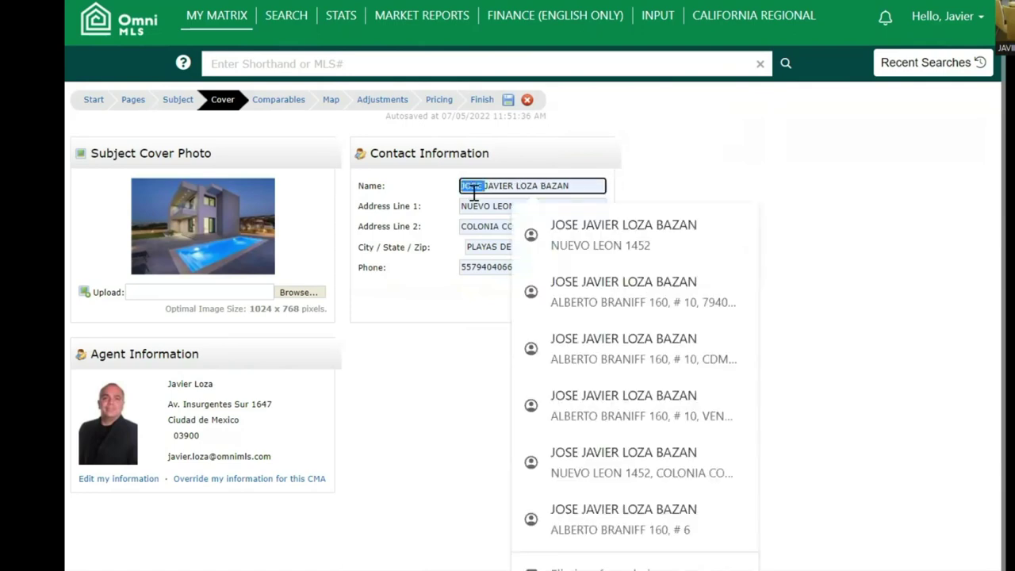
{"action": "key", "text": "BackSpace"}
{"action": "double_click", "coordinate": [527, 186]}
{"action": "key", "text": "BackSpace"}
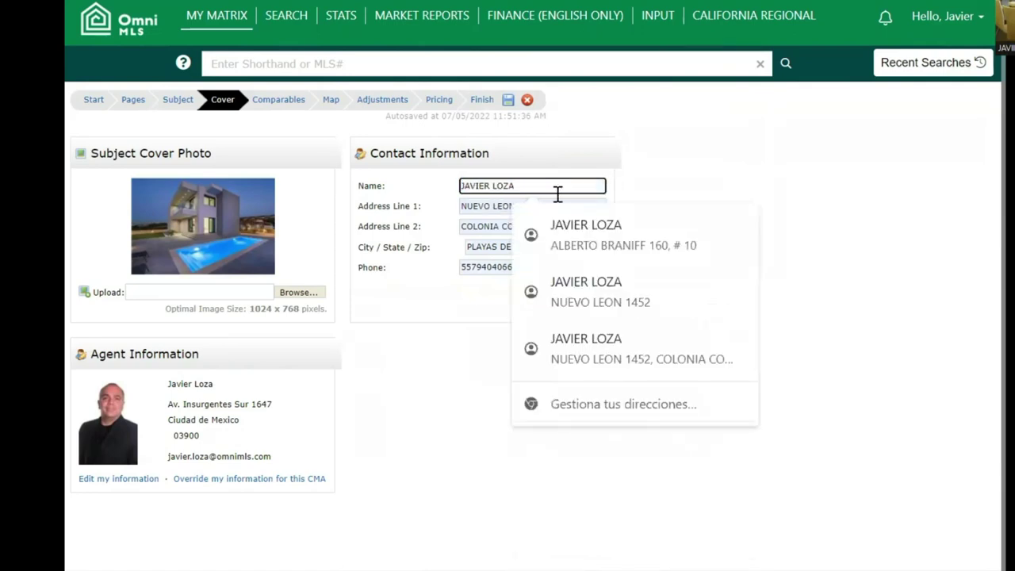
{"action": "key", "text": "BackSpace"}
{"action": "key", "text": "BackSpace"}
{"action": "left_click", "coordinate": [781, 186]}
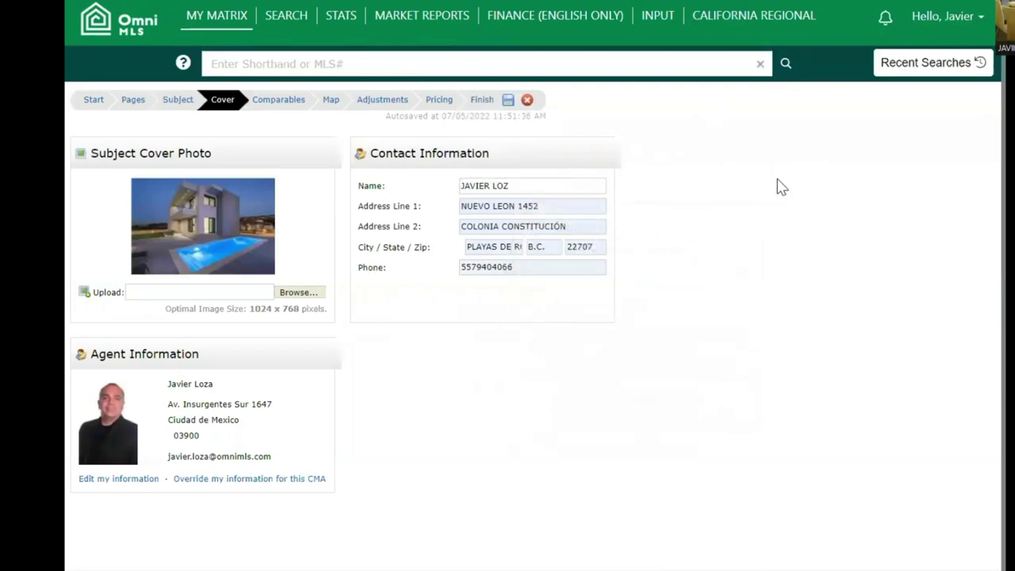
- Start a comparables search for Active and Closed Residential Sale Single Family Residence listings
{"action": "left_click", "coordinate": [278, 101]}
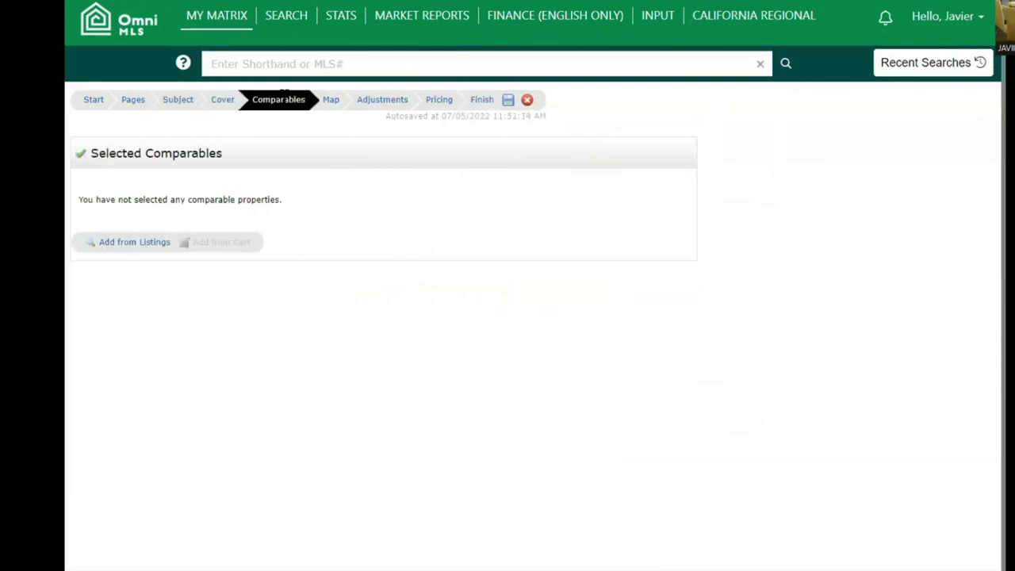
{"action": "left_click", "coordinate": [145, 244]}
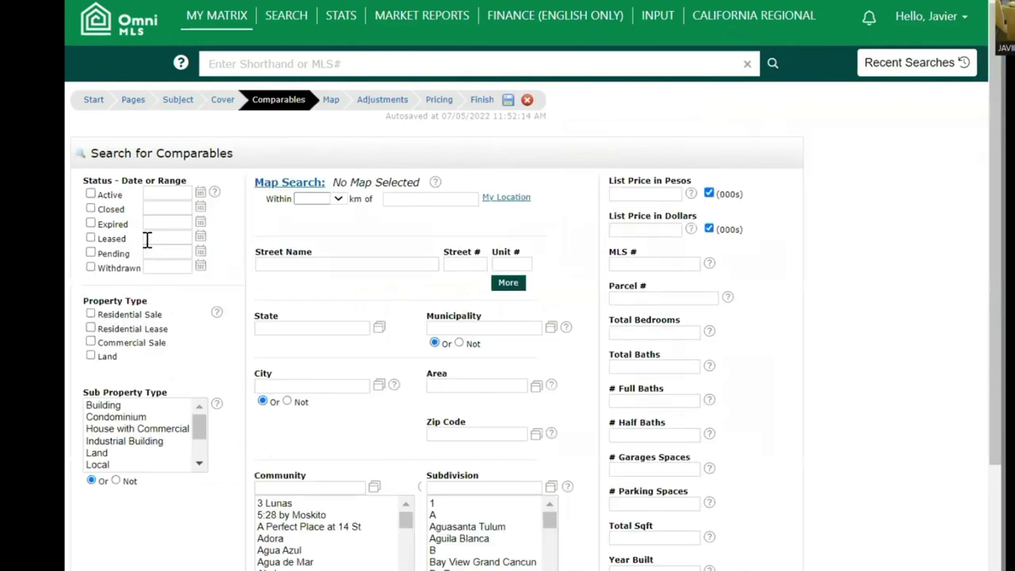
{"action": "left_click", "coordinate": [91, 194]}
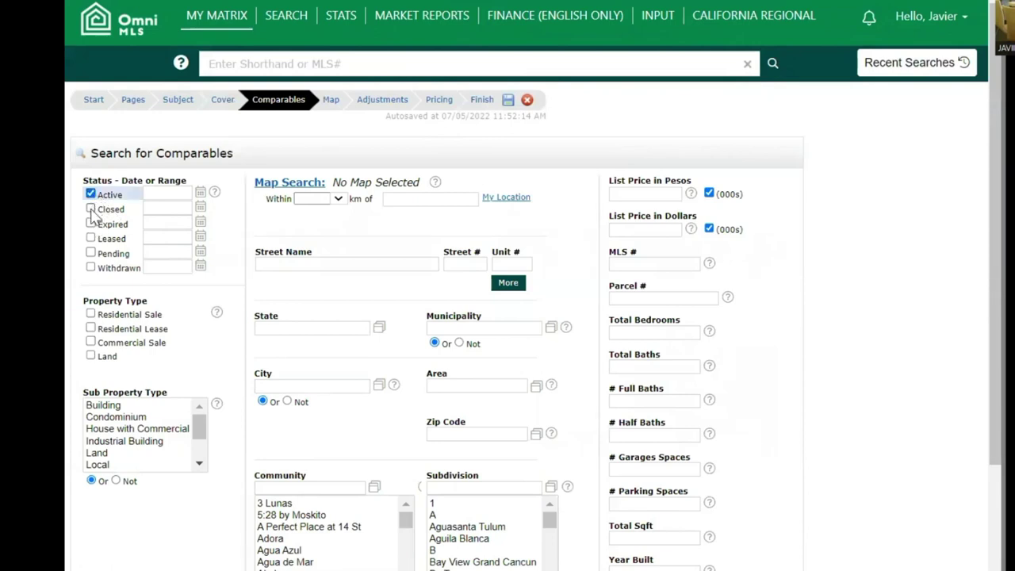
{"action": "left_click", "coordinate": [91, 210]}
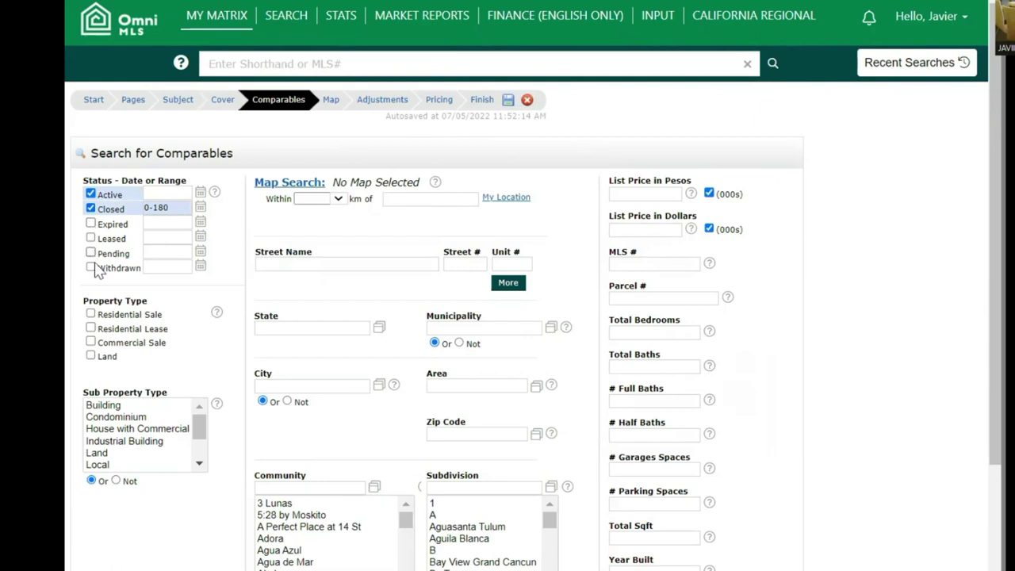
{"action": "left_click", "coordinate": [91, 315]}
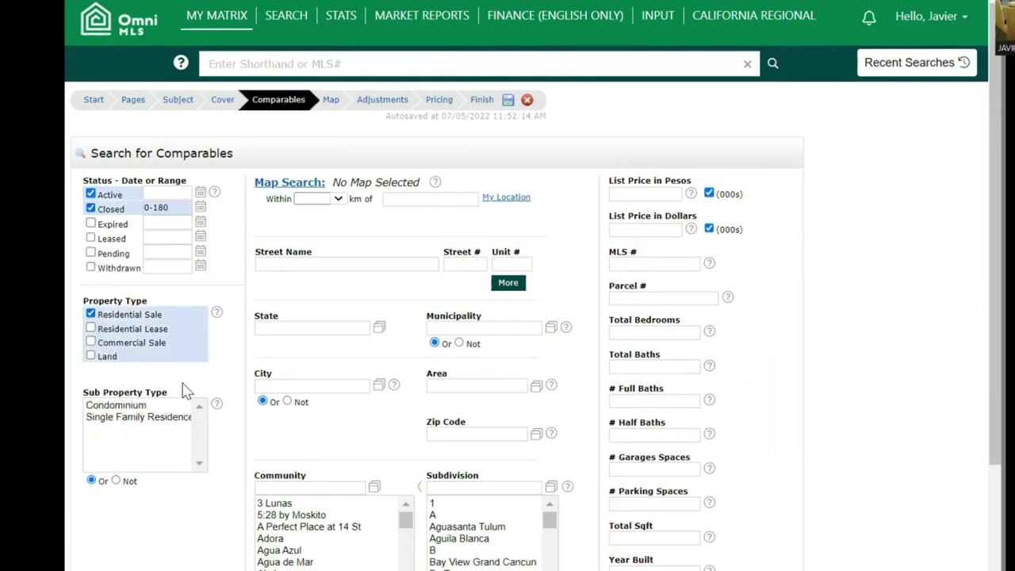
{"action": "left_click", "coordinate": [174, 418]}
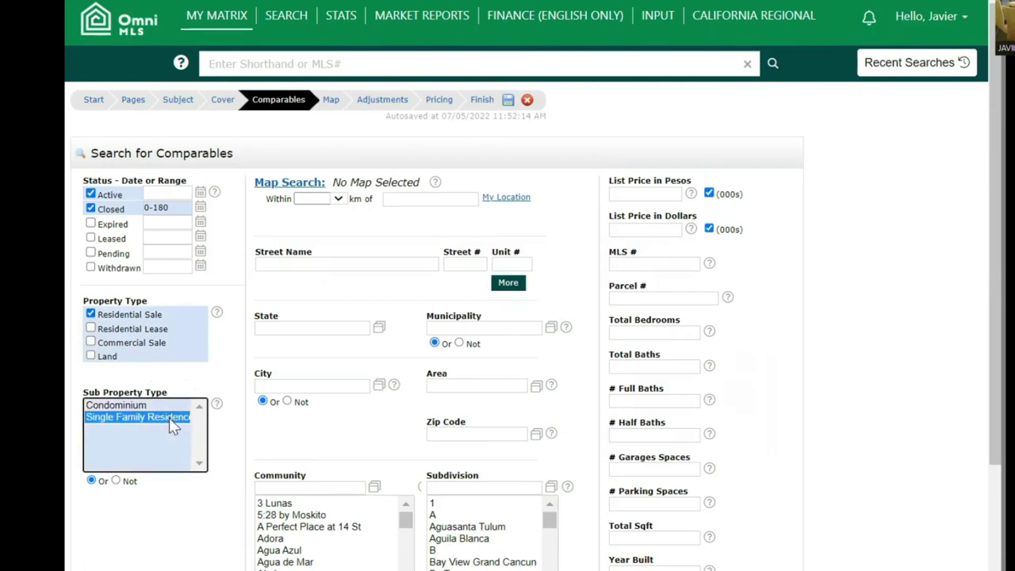
- Limit the search radius to 5 km around the browser location and show the 8-match count
{"action": "left_click", "coordinate": [337, 199]}
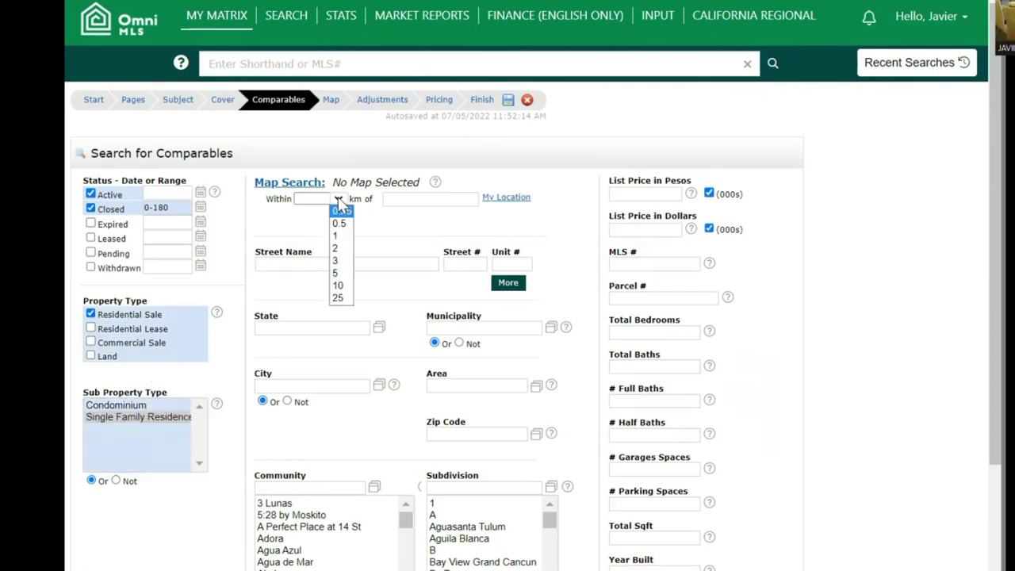
{"action": "left_click", "coordinate": [340, 274]}
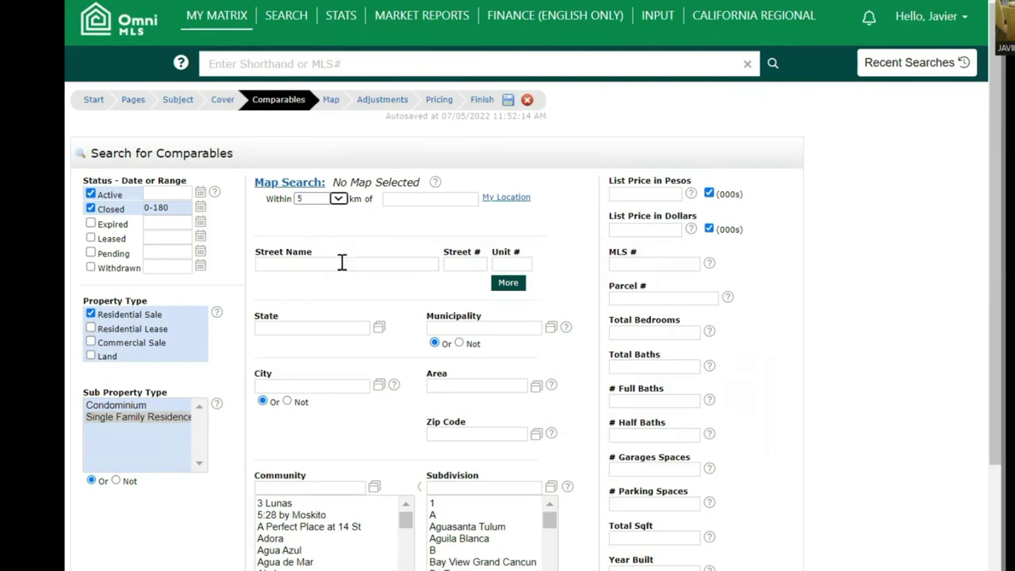
{"action": "left_click", "coordinate": [508, 198]}
{"action": "left_click", "coordinate": [386, 82]}
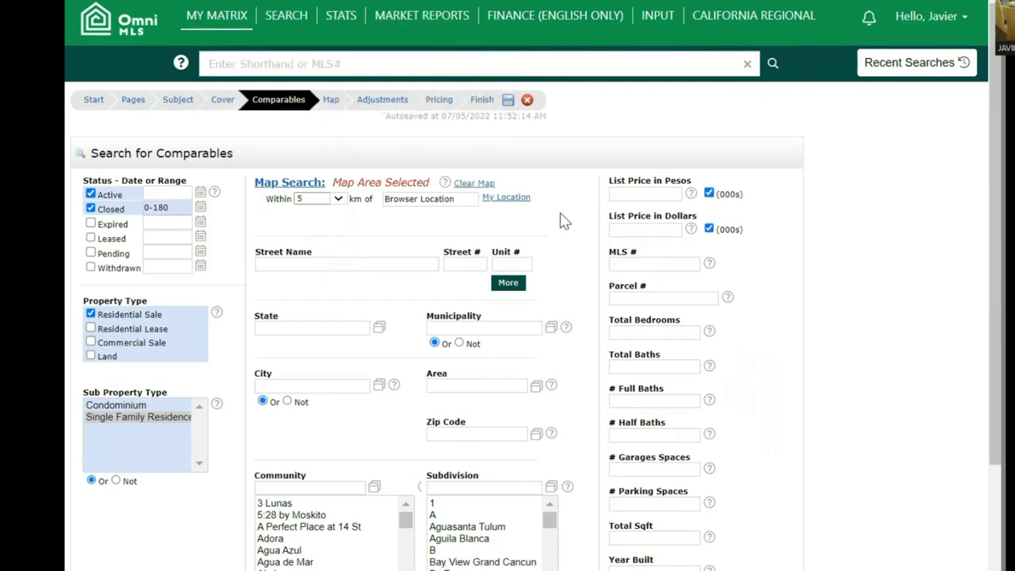
{"action": "scroll", "coordinate": [567, 225], "scroll_direction": "down", "scroll_amount": 3}
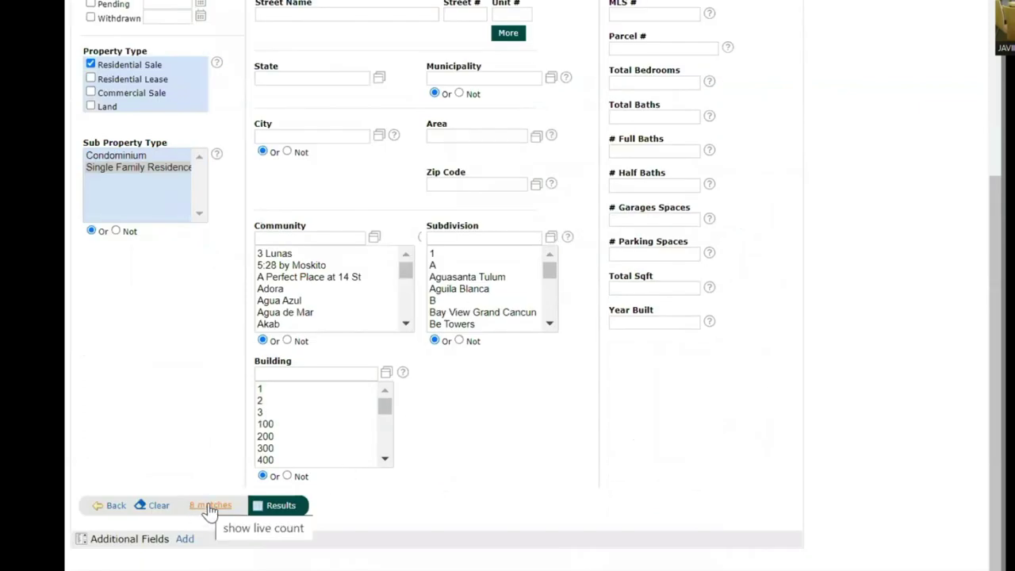
{"action": "left_click", "coordinate": [209, 508]}
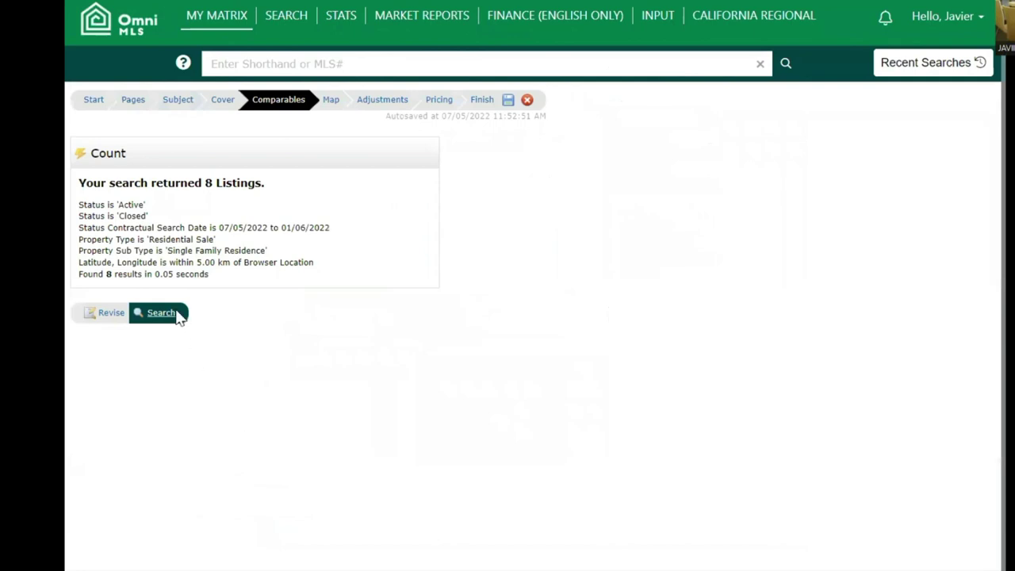
- Run the search and add MX2215308, MX2228835, MX2227889 and MX2231883 as comparables
{"action": "left_click", "coordinate": [181, 314]}
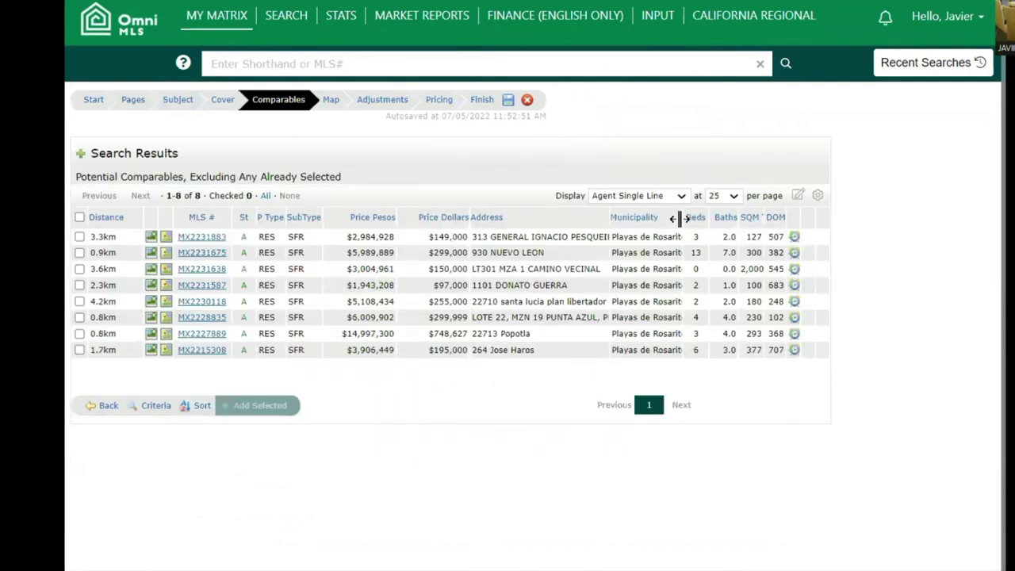
{"action": "left_click_drag", "start_coordinate": [678, 213], "coordinate": [715, 222]}
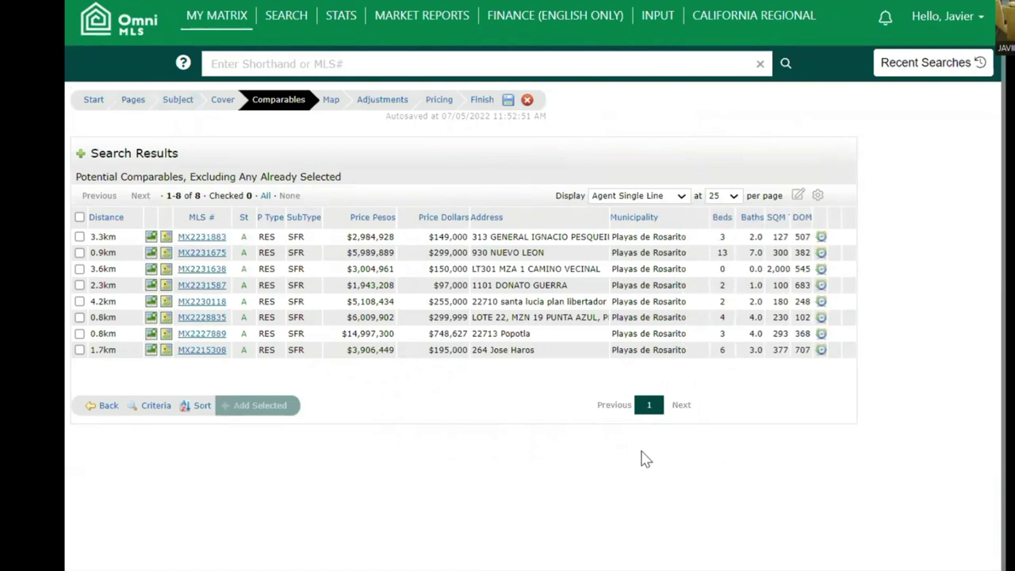
{"action": "left_click", "coordinate": [79, 351]}
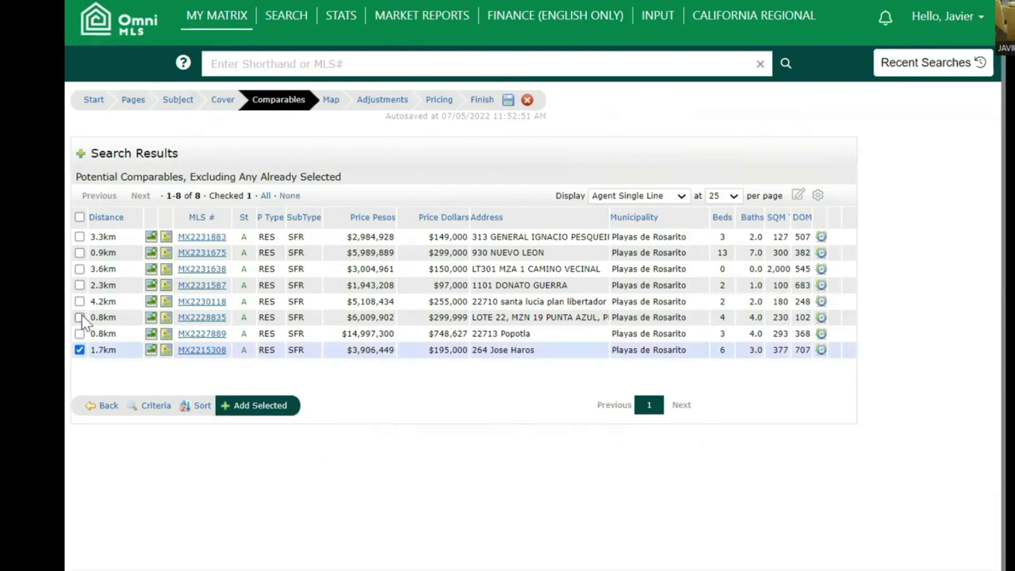
{"action": "left_click", "coordinate": [80, 318]}
{"action": "left_click", "coordinate": [79, 334]}
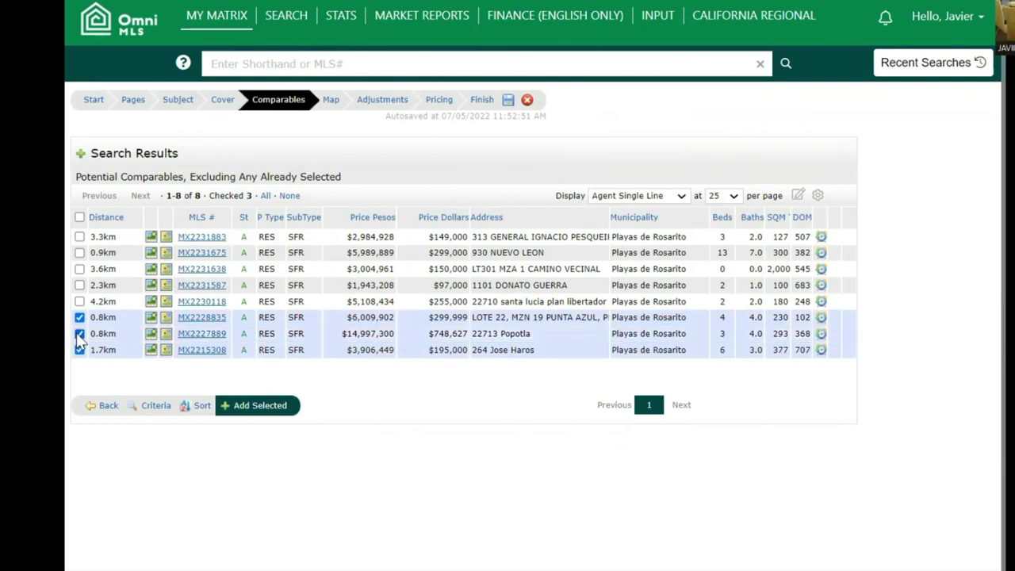
{"action": "left_click", "coordinate": [79, 237]}
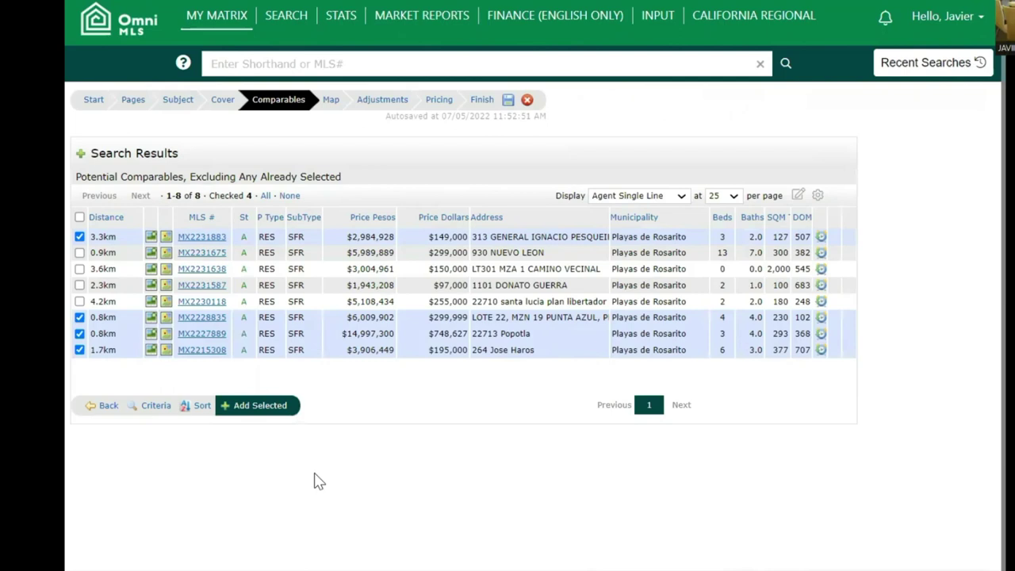
{"action": "left_click", "coordinate": [277, 409]}
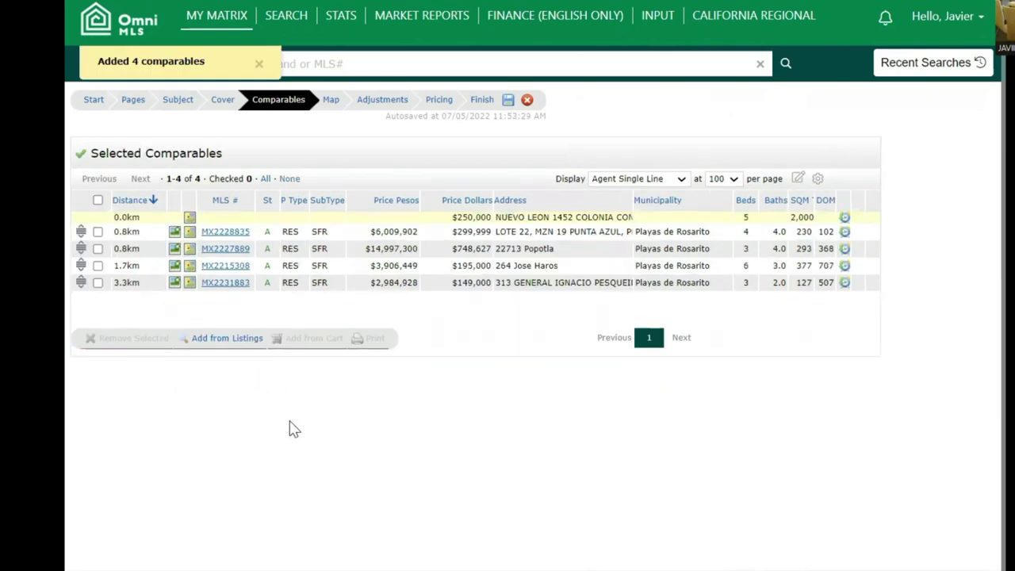
- Step through the CMA's Map page to the Adjustments page showing the 247,500 median
{"action": "left_click", "coordinate": [334, 101]}
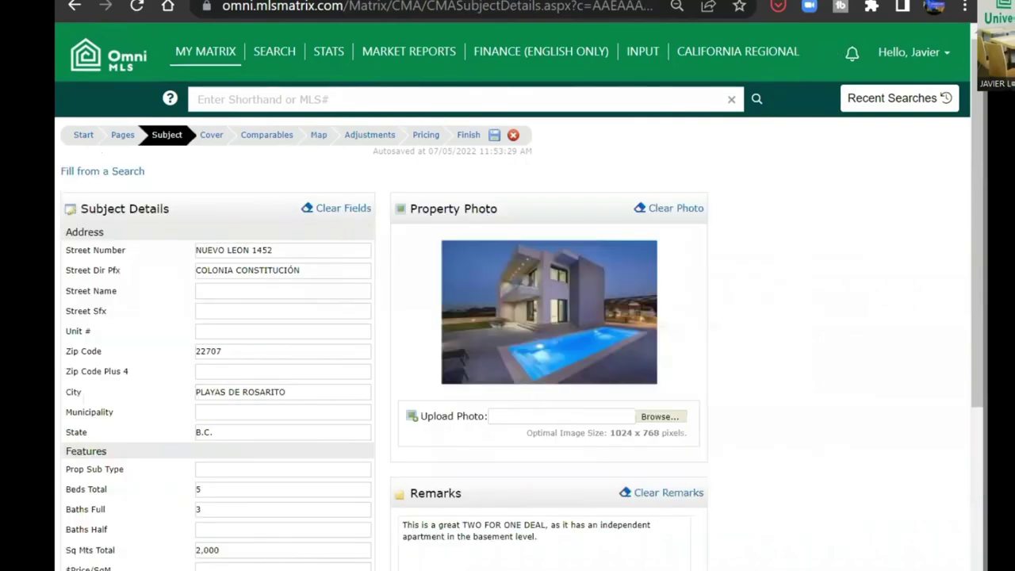
{"action": "scroll", "coordinate": [753, 542], "scroll_direction": "down", "scroll_amount": 5}
{"action": "scroll", "coordinate": [729, 464], "scroll_direction": "up", "scroll_amount": 5}
{"action": "left_click", "coordinate": [323, 142]}
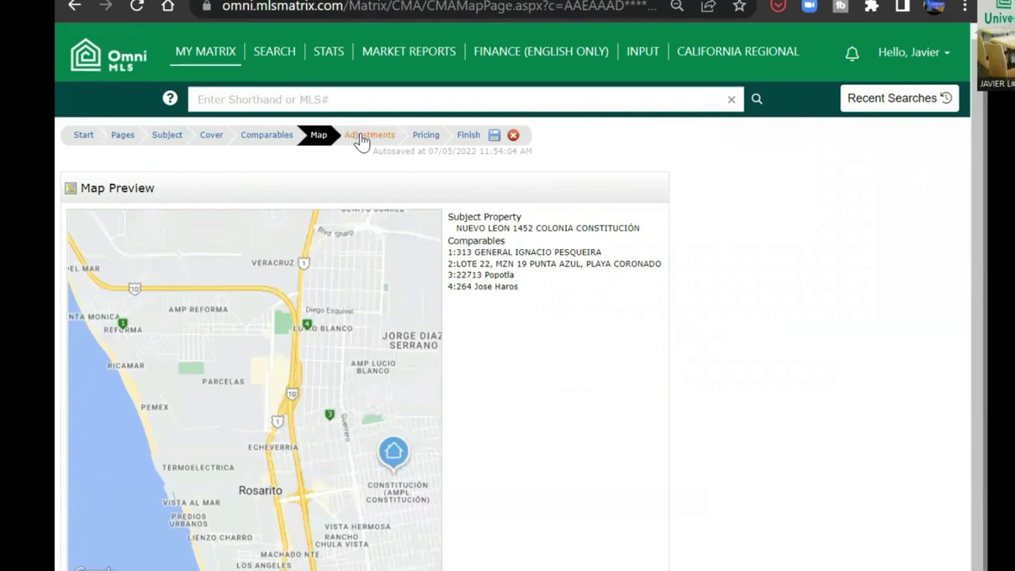
{"action": "left_click", "coordinate": [361, 139]}
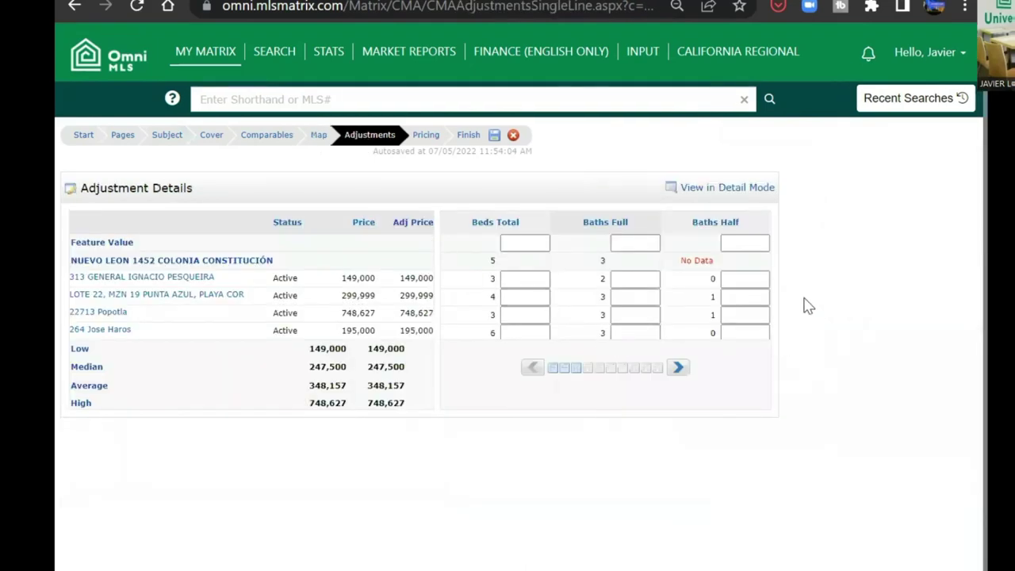
- Inspect the first comparable's adjustments in Detail Mode, then view the 348,157-average Pricing summary
{"action": "left_click", "coordinate": [523, 241]}
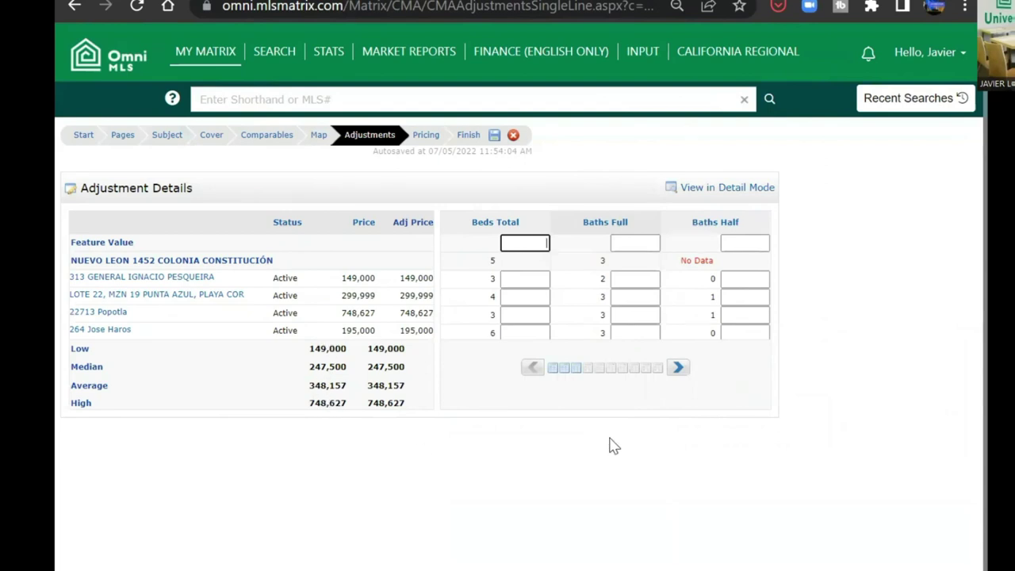
{"action": "left_click", "coordinate": [723, 194]}
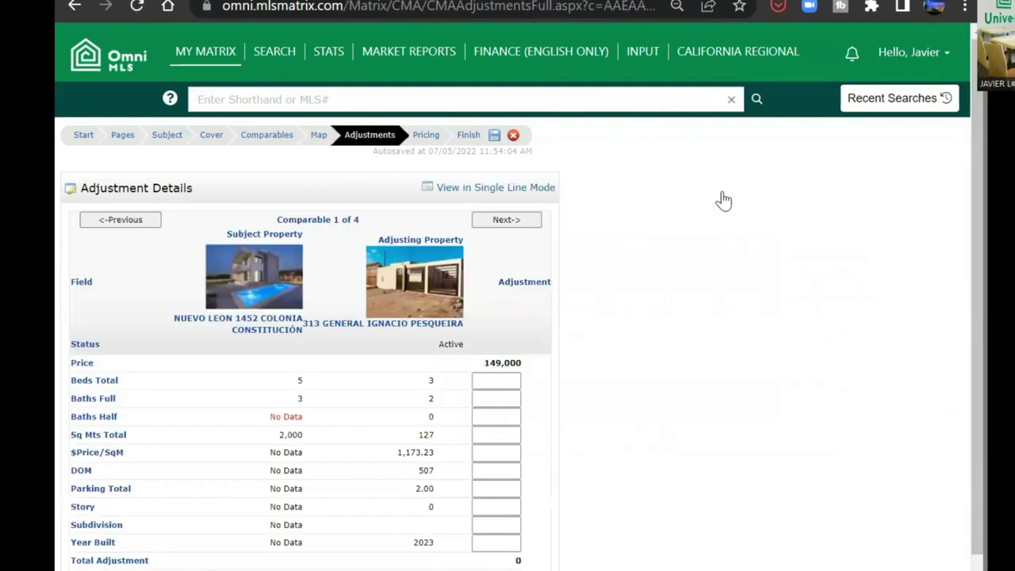
{"action": "scroll", "coordinate": [659, 347], "scroll_direction": "down", "scroll_amount": 2}
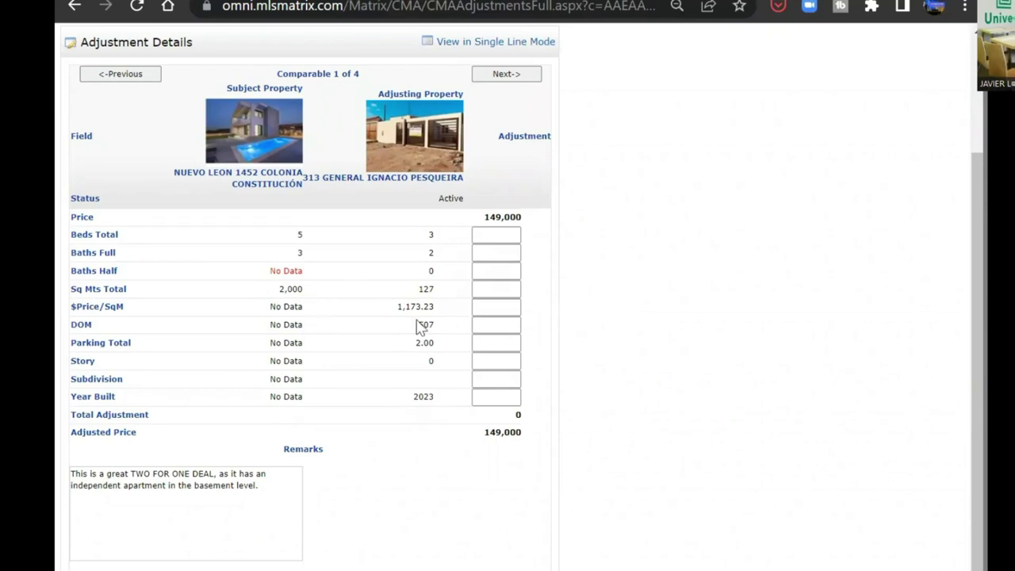
{"action": "scroll", "coordinate": [392, 331], "scroll_direction": "up", "scroll_amount": 2}
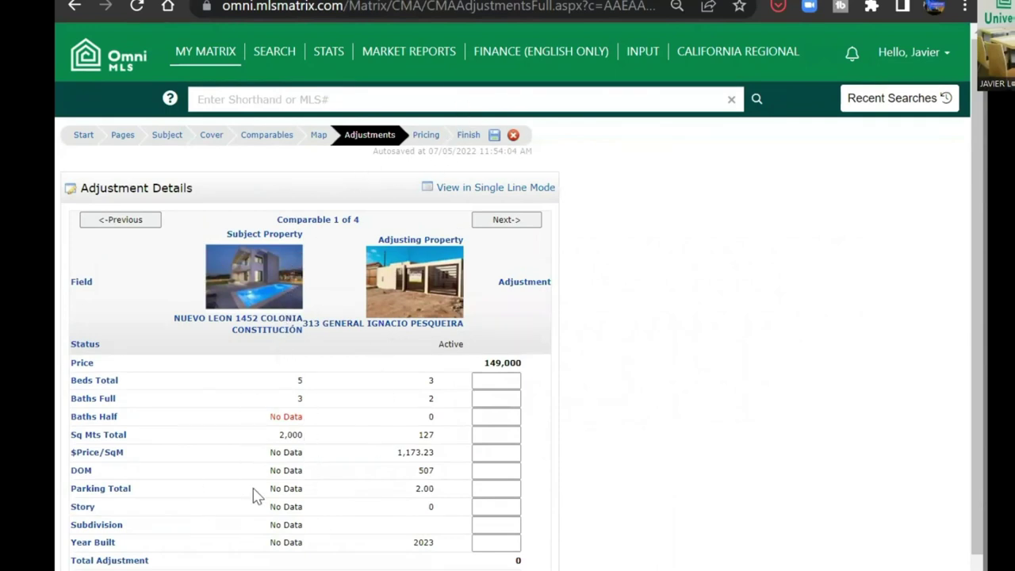
{"action": "scroll", "coordinate": [618, 389], "scroll_direction": "down", "scroll_amount": 2}
{"action": "scroll", "coordinate": [619, 389], "scroll_direction": "up", "scroll_amount": 2}
{"action": "left_click", "coordinate": [427, 136]}
{"action": "scroll", "coordinate": [696, 325], "scroll_direction": "down", "scroll_amount": 1}
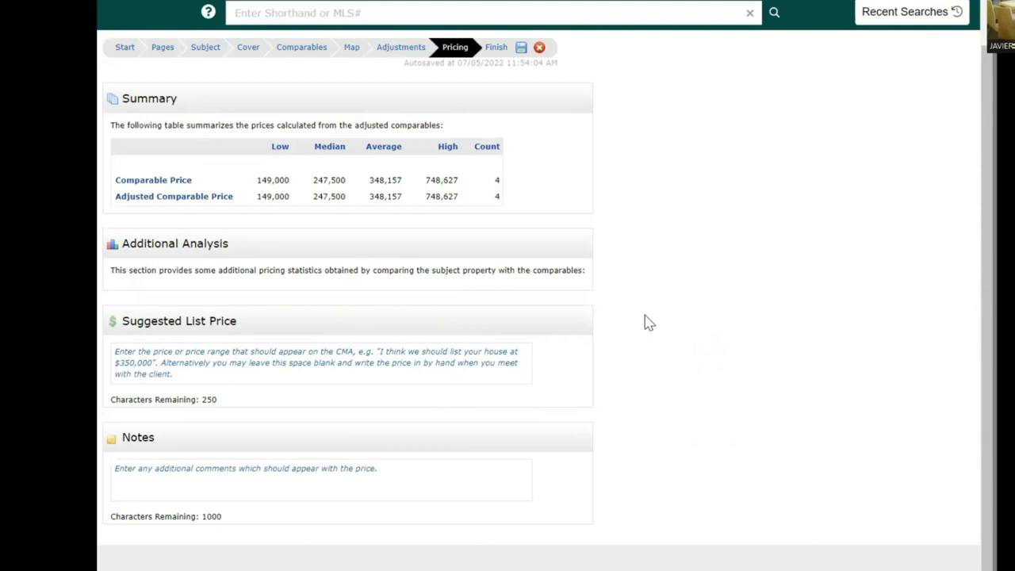
- Enter 'Suggested listing price is $ 250,000 USD' as the suggested list price, then go to Finish
{"action": "left_click", "coordinate": [354, 362]}
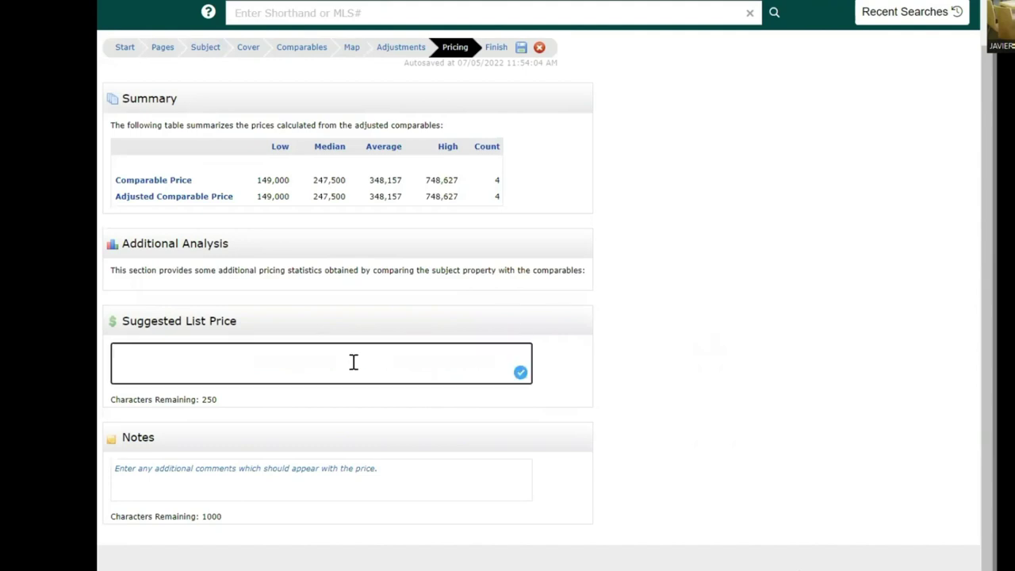
{"action": "type", "text": "Suggested listing pro"}
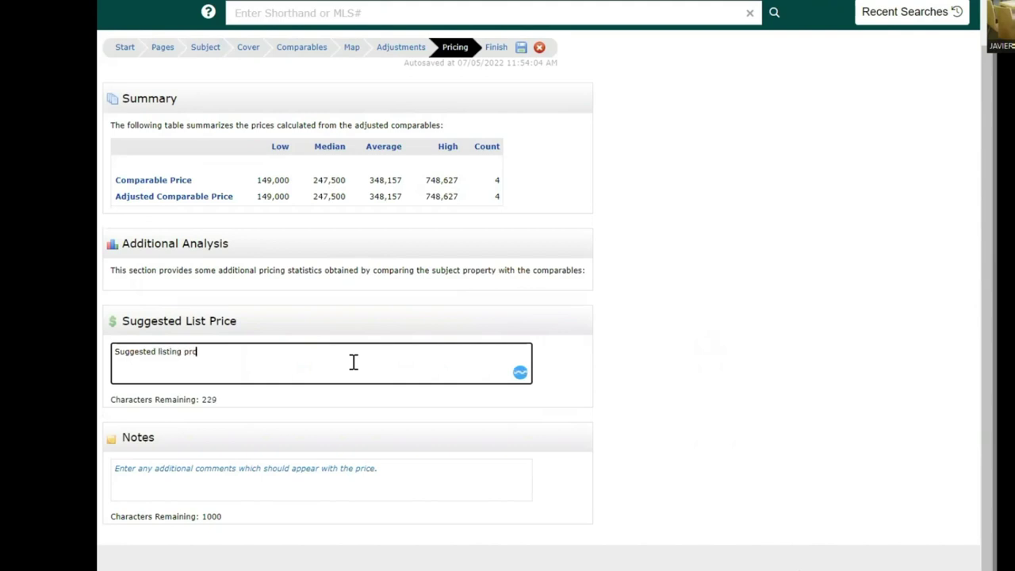
{"action": "key", "text": "BackSpace"}
{"action": "type", "text": "ice is $ 250,000 USD"}
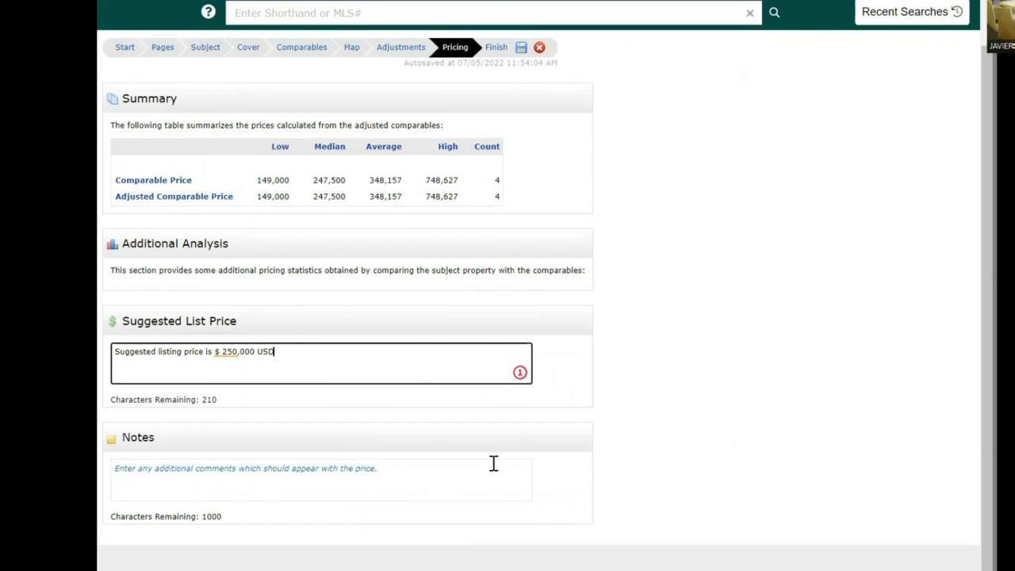
{"action": "left_click", "coordinate": [679, 362]}
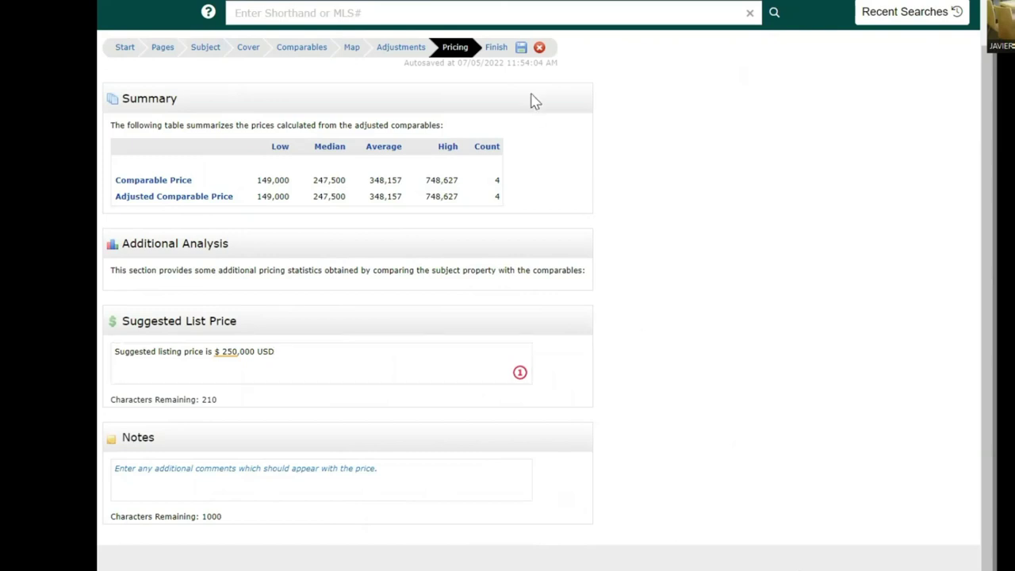
{"action": "left_click", "coordinate": [495, 49]}
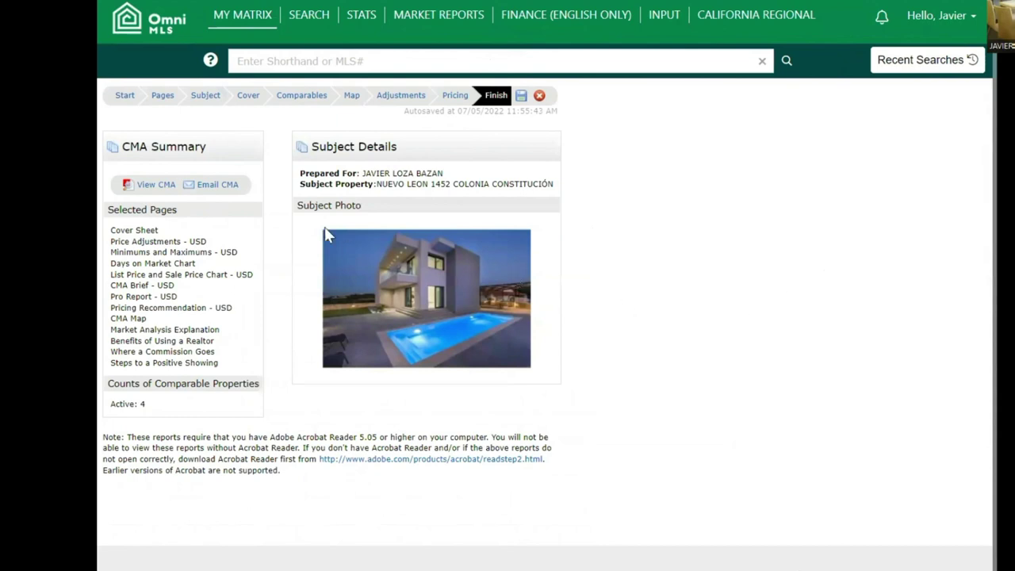
- Generate the CMA with View CMA, opening the 19-page Report3782Jul05.pdf
{"action": "left_click", "coordinate": [151, 188]}
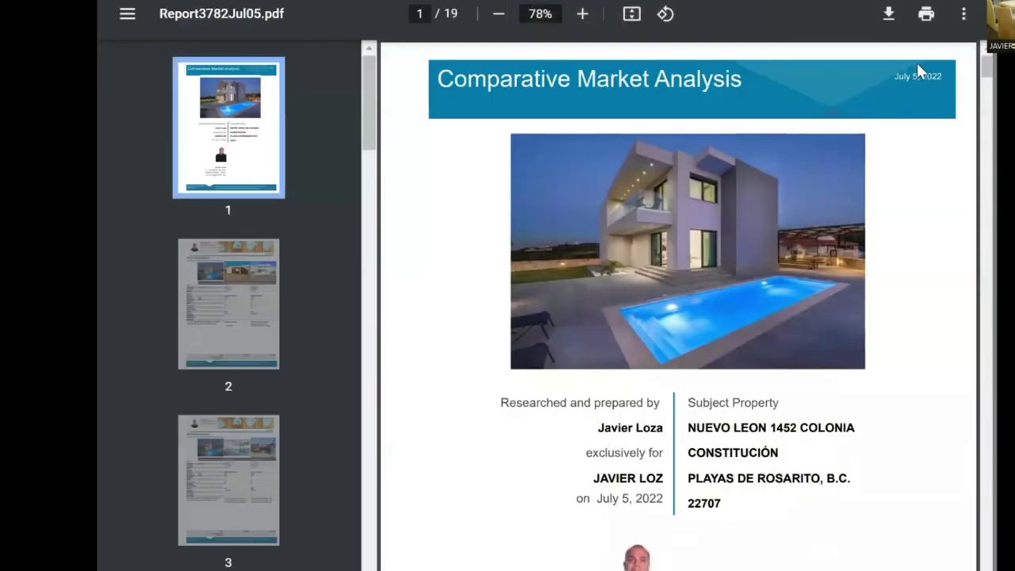
- Scroll the report from page 5 to page 8's Active Properties detail for the $149,000 comparable
{"action": "scroll", "coordinate": [853, 349], "scroll_direction": "down", "scroll_amount": 2}
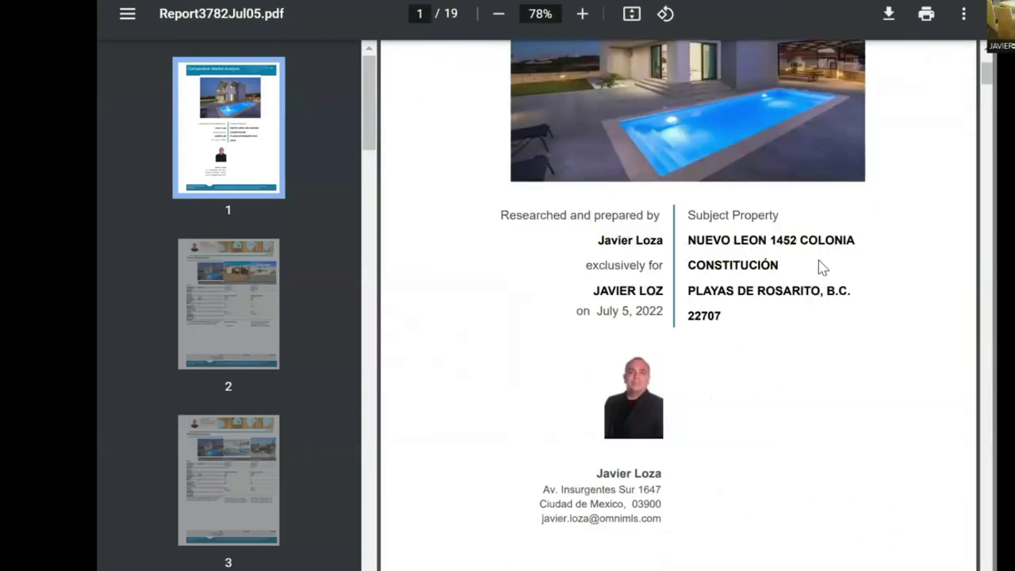
{"action": "scroll", "coordinate": [816, 294], "scroll_direction": "down", "scroll_amount": 3}
{"action": "scroll", "coordinate": [800, 303], "scroll_direction": "down", "scroll_amount": 2}
{"action": "scroll", "coordinate": [804, 324], "scroll_direction": "up", "scroll_amount": 3}
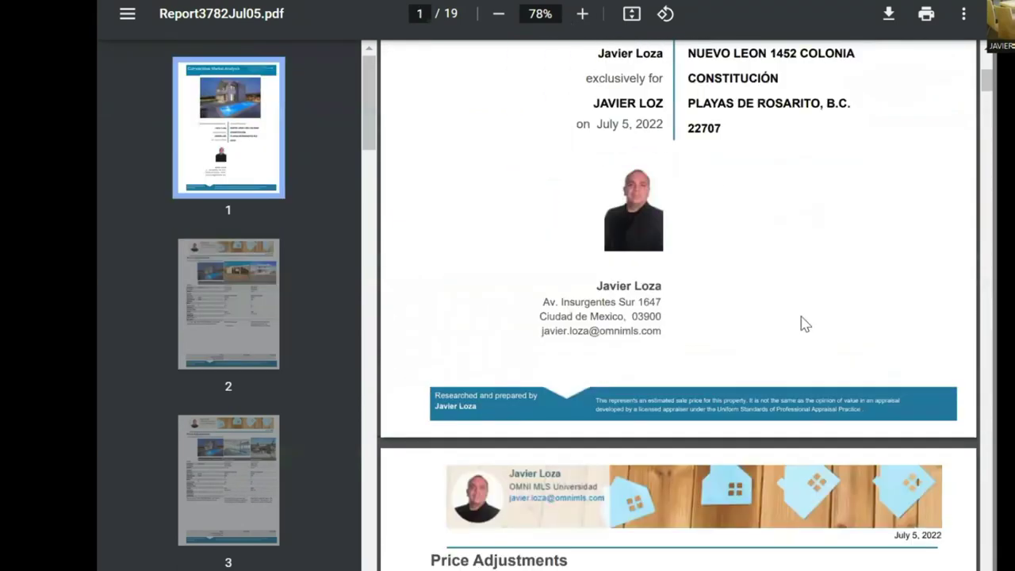
{"action": "scroll", "coordinate": [612, 206], "scroll_direction": "down", "scroll_amount": 2}
{"action": "scroll", "coordinate": [611, 198], "scroll_direction": "down", "scroll_amount": 3}
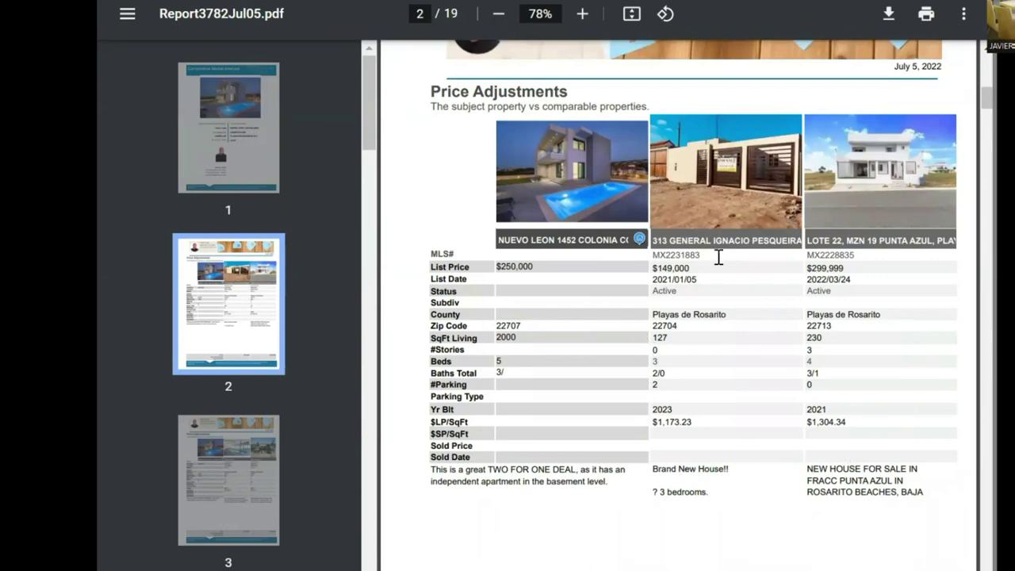
{"action": "scroll", "coordinate": [669, 290], "scroll_direction": "down", "scroll_amount": 6}
{"action": "scroll", "coordinate": [667, 293], "scroll_direction": "down", "scroll_amount": 10}
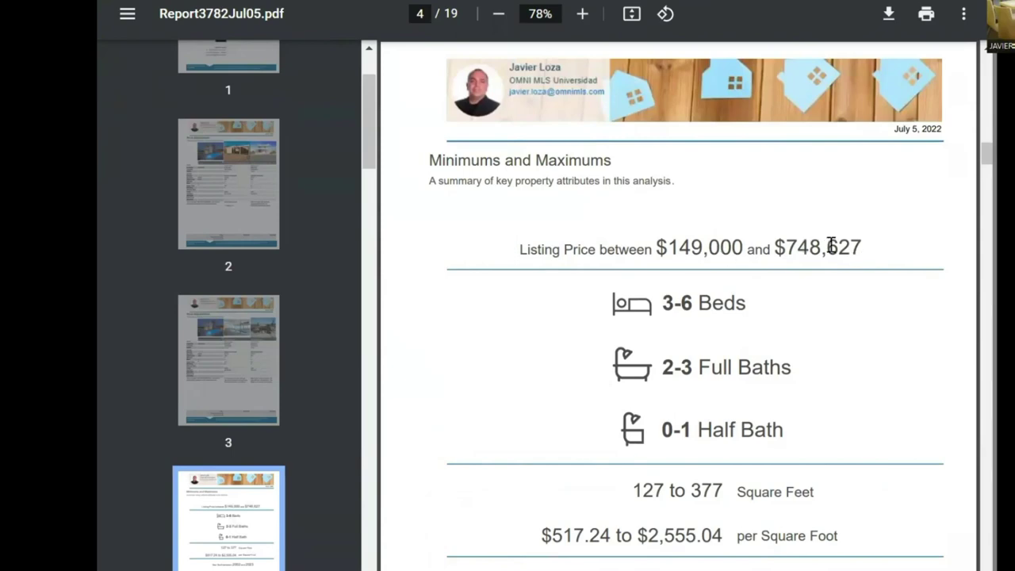
{"action": "scroll", "coordinate": [831, 245], "scroll_direction": "down", "scroll_amount": 2}
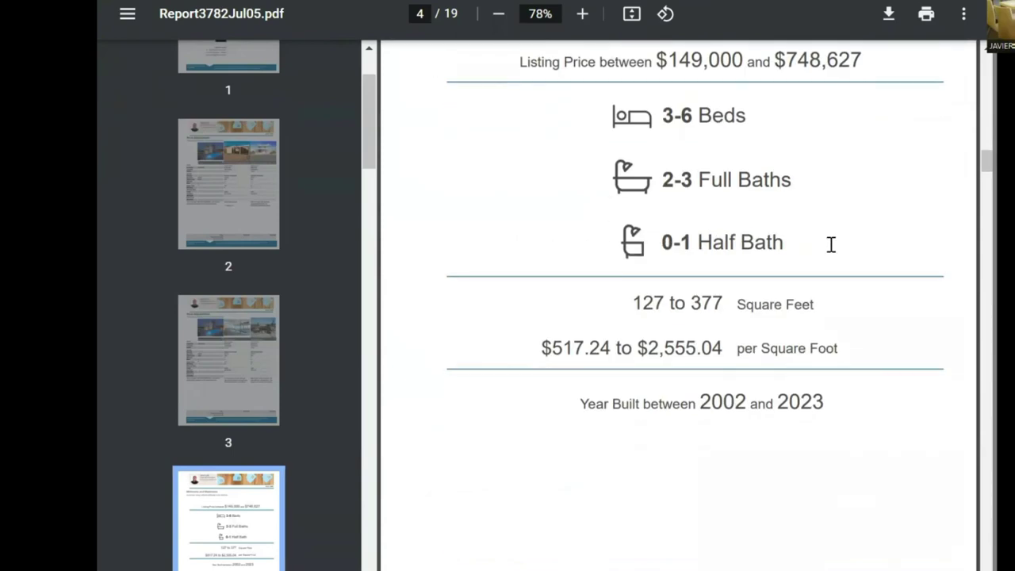
{"action": "scroll", "coordinate": [831, 246], "scroll_direction": "down", "scroll_amount": 6}
{"action": "scroll", "coordinate": [834, 247], "scroll_direction": "down", "scroll_amount": 1}
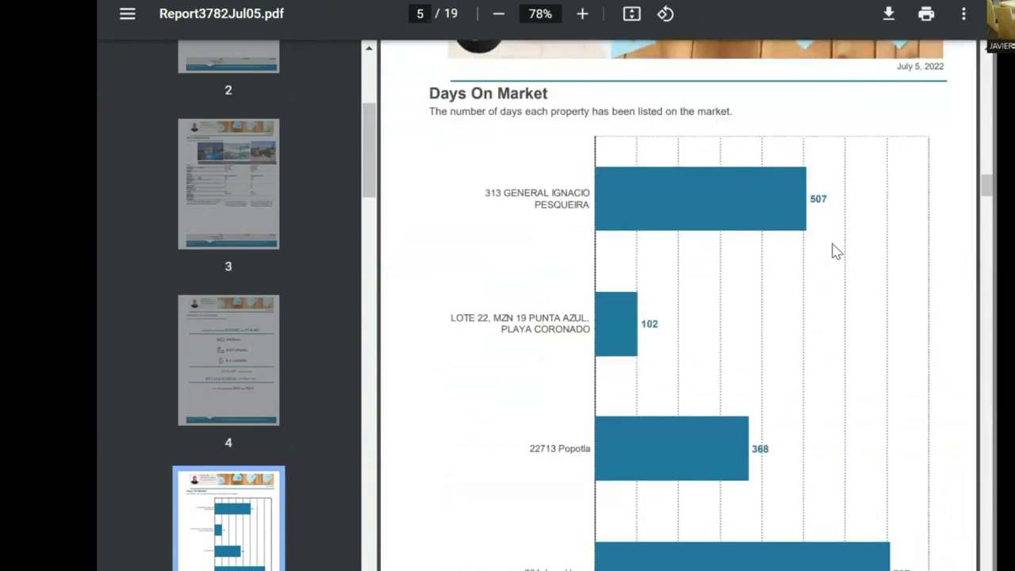
{"action": "scroll", "coordinate": [832, 246], "scroll_direction": "down", "scroll_amount": 1}
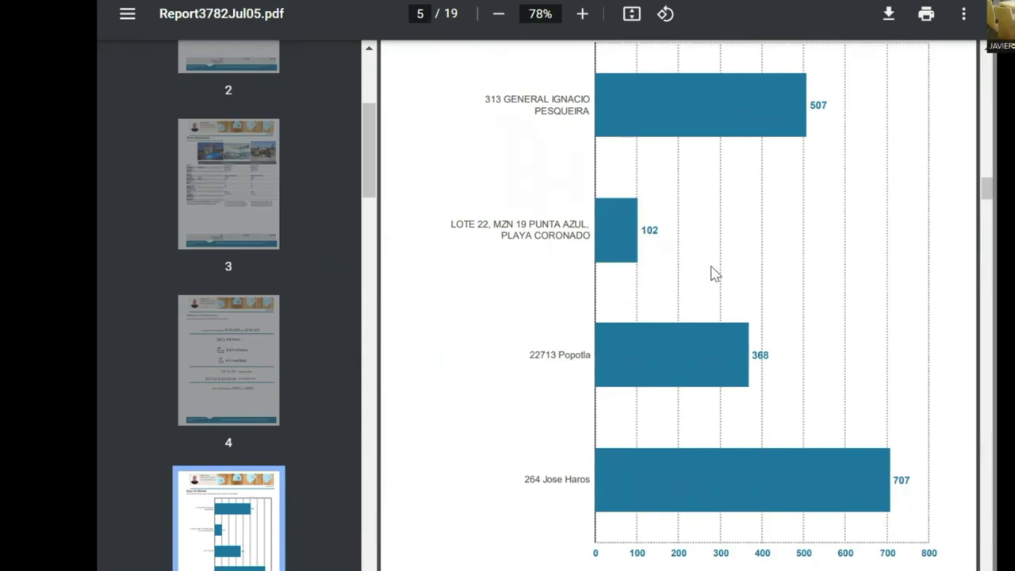
{"action": "scroll", "coordinate": [711, 271], "scroll_direction": "down", "scroll_amount": 5}
{"action": "scroll", "coordinate": [712, 266], "scroll_direction": "down", "scroll_amount": 3}
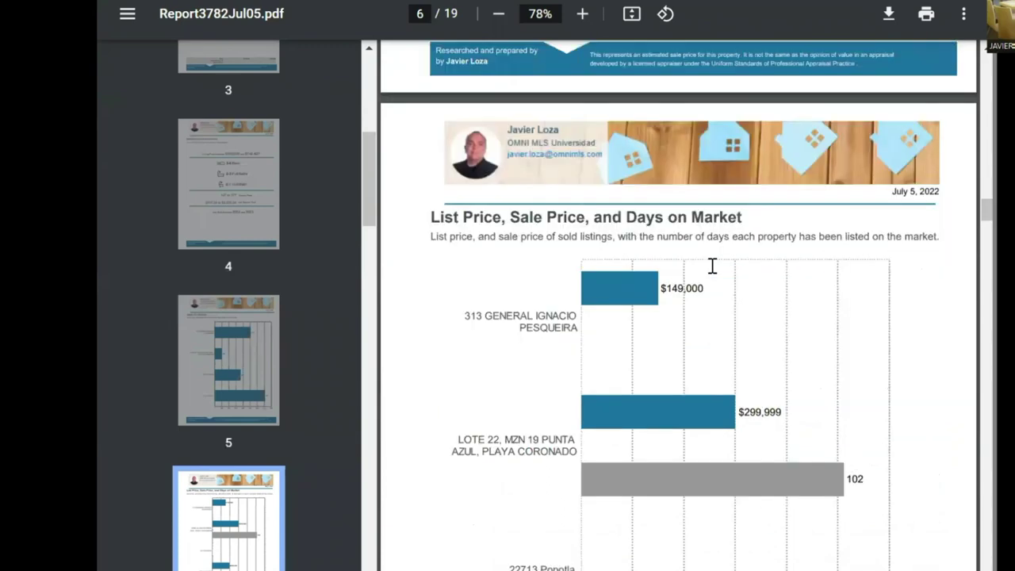
{"action": "scroll", "coordinate": [712, 266], "scroll_direction": "down", "scroll_amount": 9}
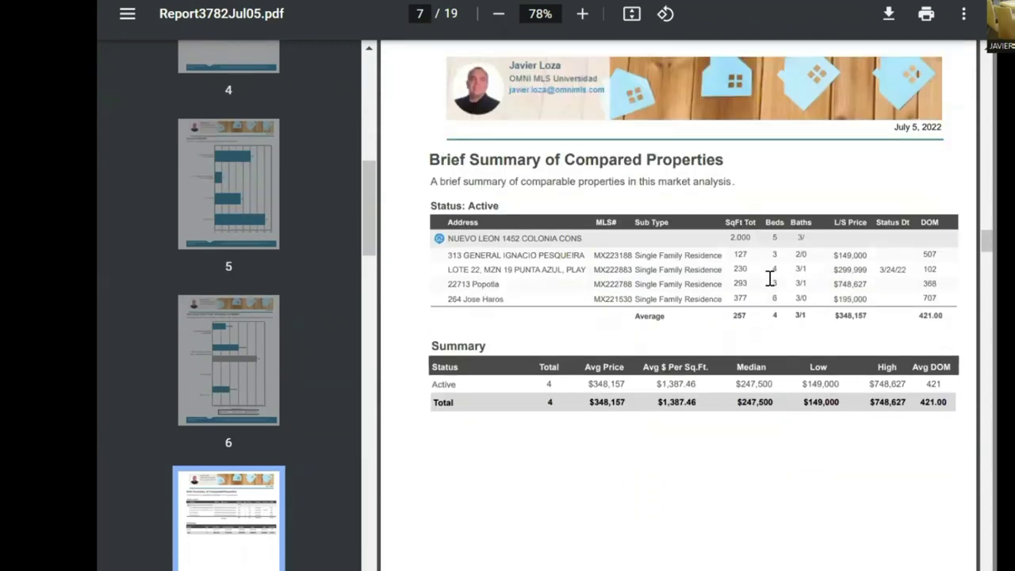
{"action": "scroll", "coordinate": [779, 325], "scroll_direction": "down", "scroll_amount": 4}
{"action": "scroll", "coordinate": [783, 333], "scroll_direction": "down", "scroll_amount": 4}
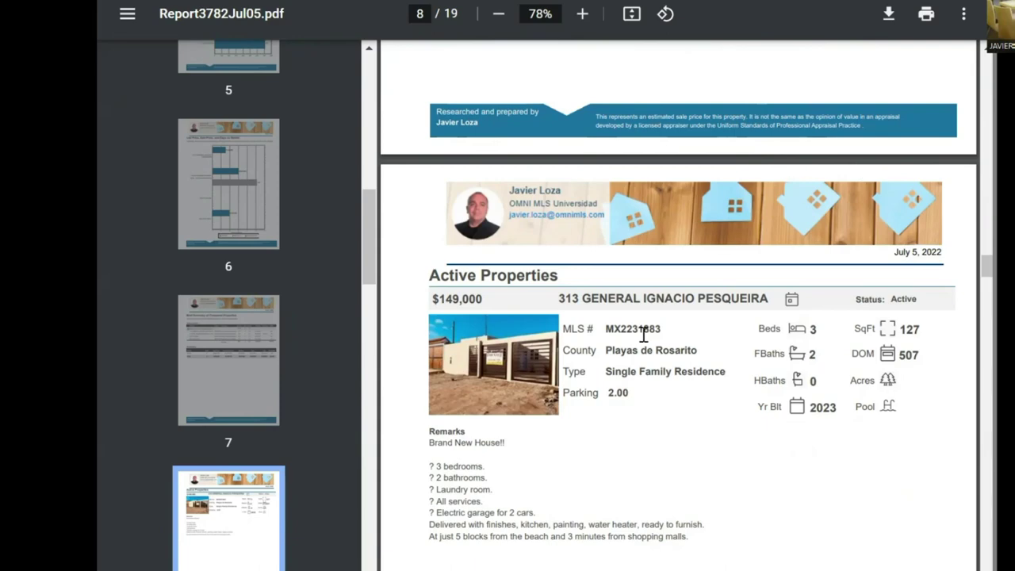
- Scroll through report pages 8 to 19, ending at Steps to a Positive Showing
{"action": "scroll", "coordinate": [773, 495], "scroll_direction": "down", "scroll_amount": 3}
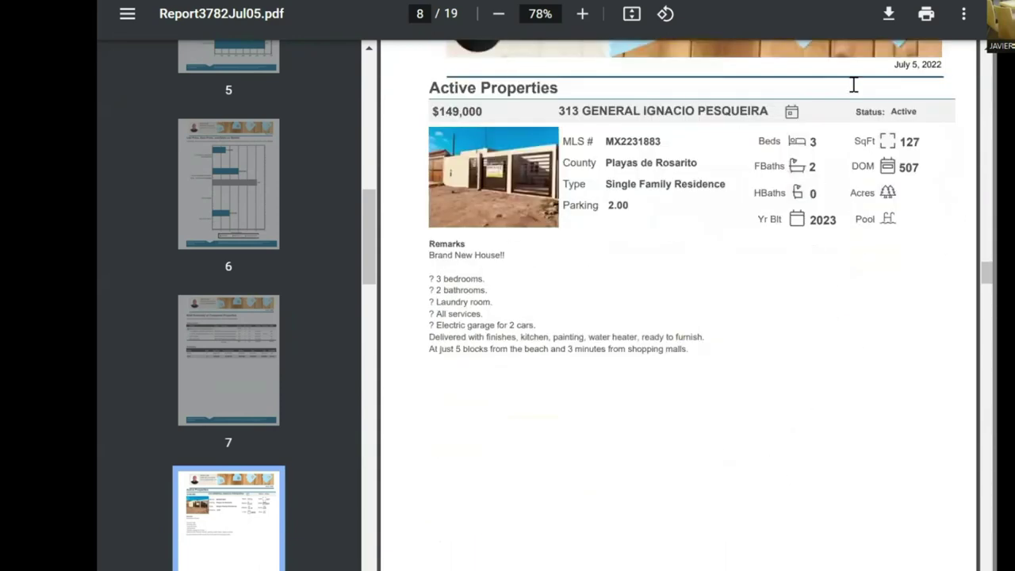
{"action": "scroll", "coordinate": [720, 242], "scroll_direction": "down", "scroll_amount": 6}
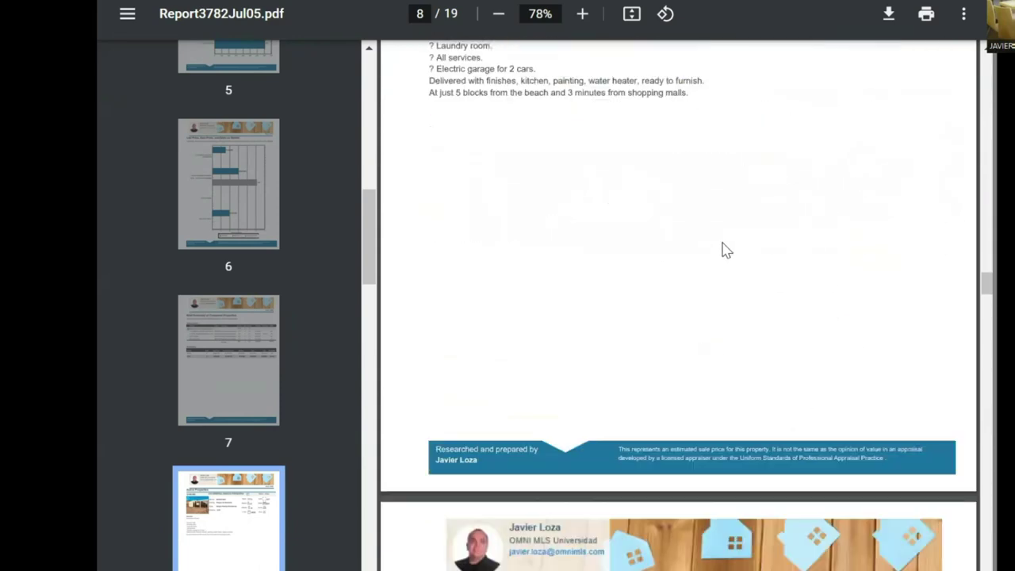
{"action": "scroll", "coordinate": [724, 250], "scroll_direction": "down", "scroll_amount": 4}
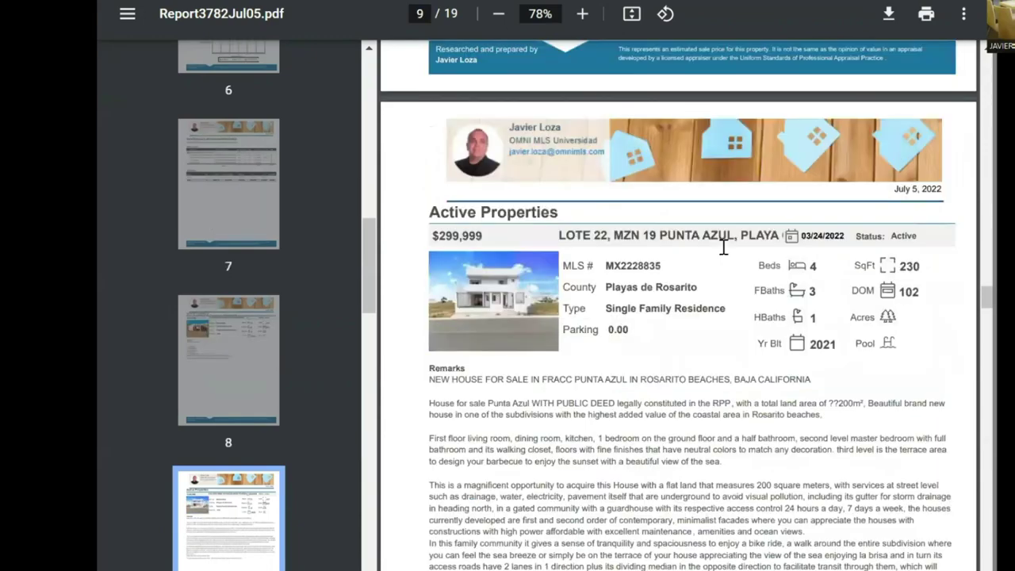
{"action": "scroll", "coordinate": [723, 247], "scroll_direction": "down", "scroll_amount": 1}
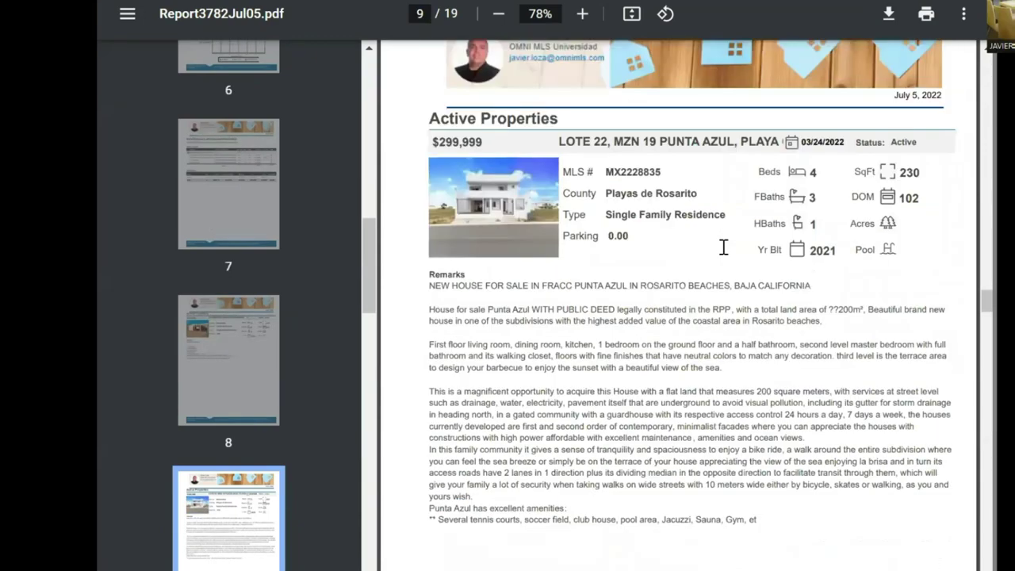
{"action": "scroll", "coordinate": [723, 247], "scroll_direction": "down", "scroll_amount": 8}
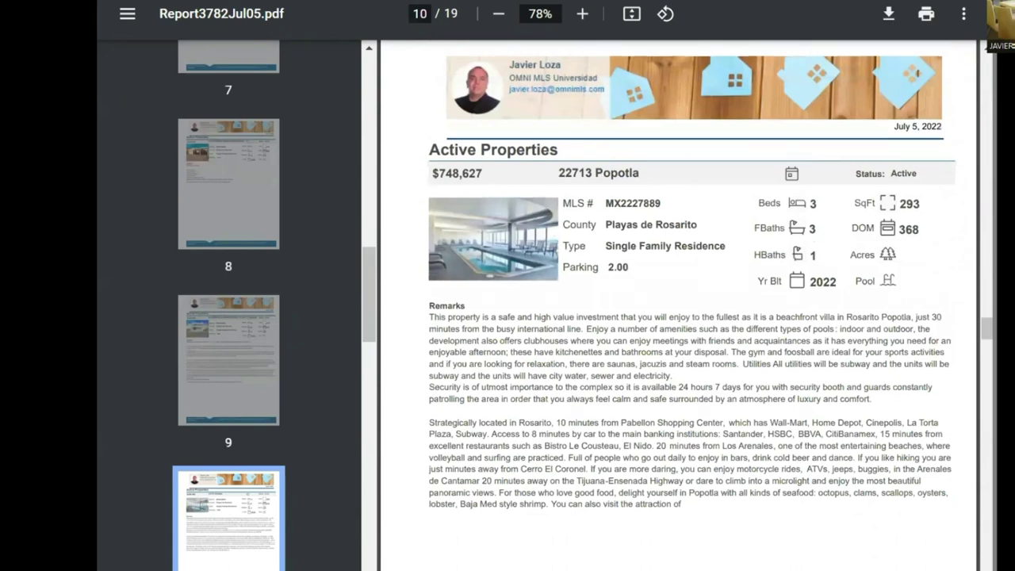
{"action": "scroll", "coordinate": [608, 426], "scroll_direction": "down", "scroll_amount": 1}
{"action": "scroll", "coordinate": [608, 426], "scroll_direction": "down", "scroll_amount": 7}
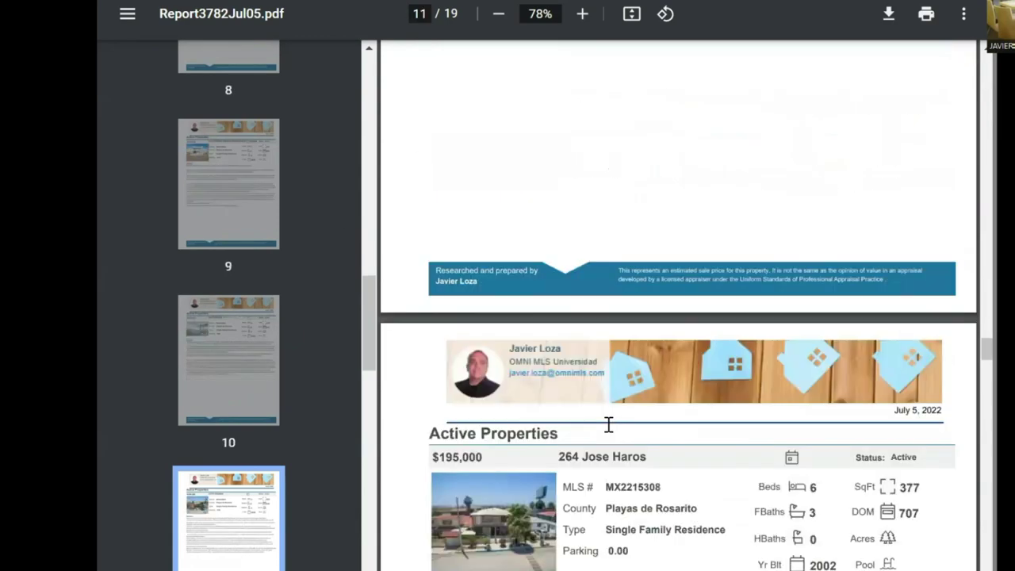
{"action": "scroll", "coordinate": [608, 426], "scroll_direction": "down", "scroll_amount": 10}
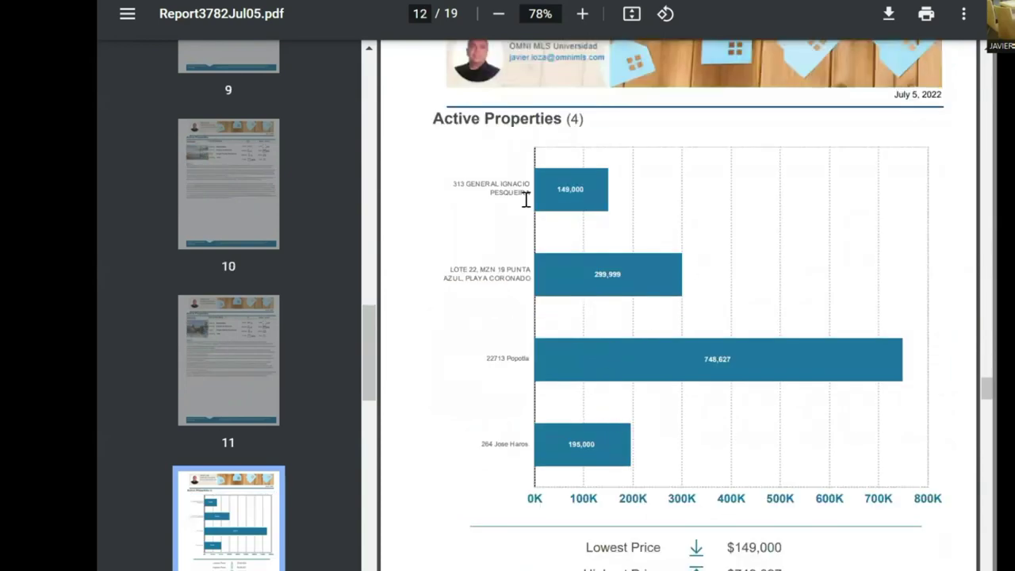
{"action": "scroll", "coordinate": [668, 226], "scroll_direction": "down", "scroll_amount": 3}
{"action": "scroll", "coordinate": [668, 226], "scroll_direction": "down", "scroll_amount": 9}
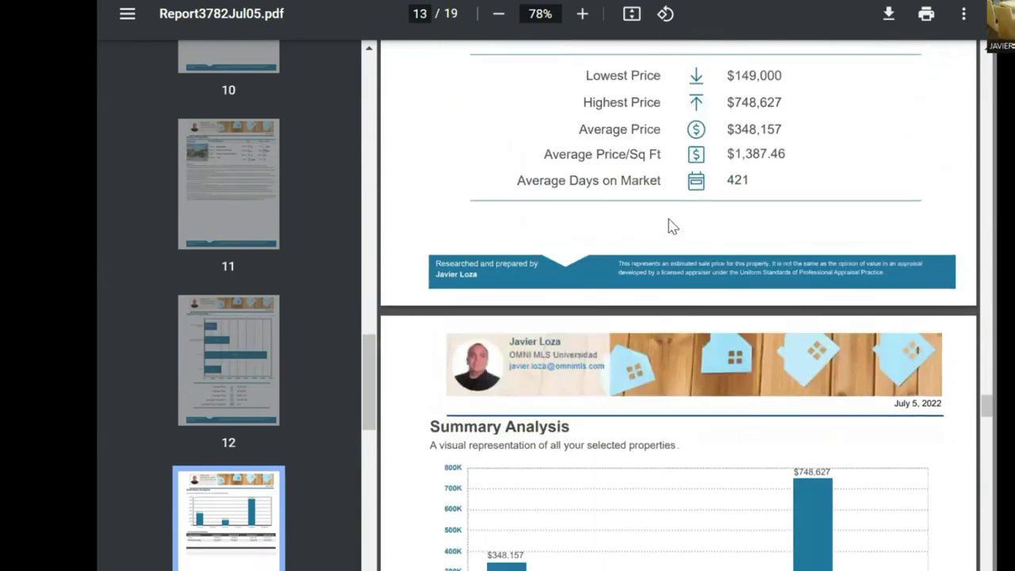
{"action": "scroll", "coordinate": [635, 173], "scroll_direction": "down", "scroll_amount": 3}
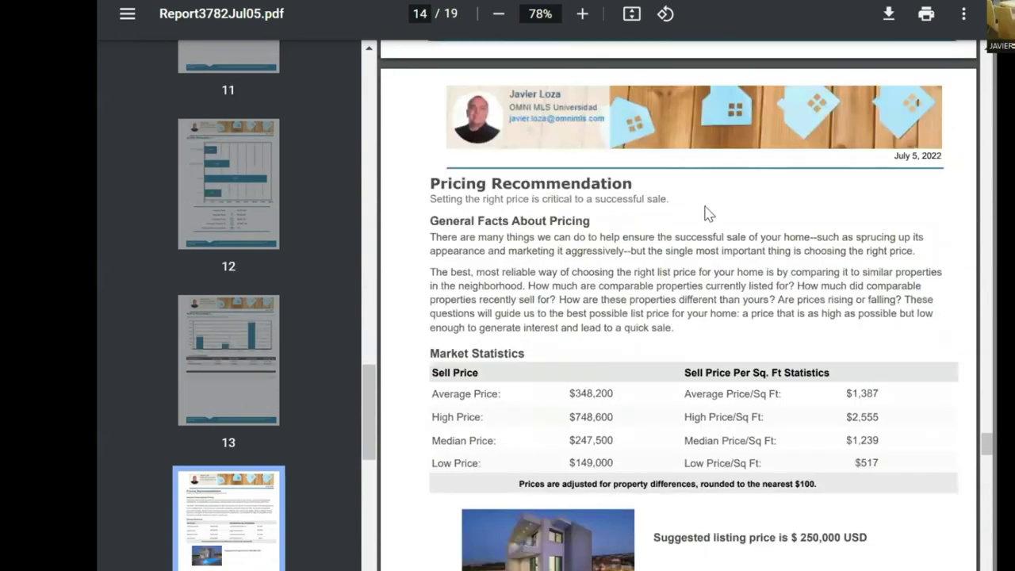
{"action": "scroll", "coordinate": [707, 215], "scroll_direction": "down", "scroll_amount": 4}
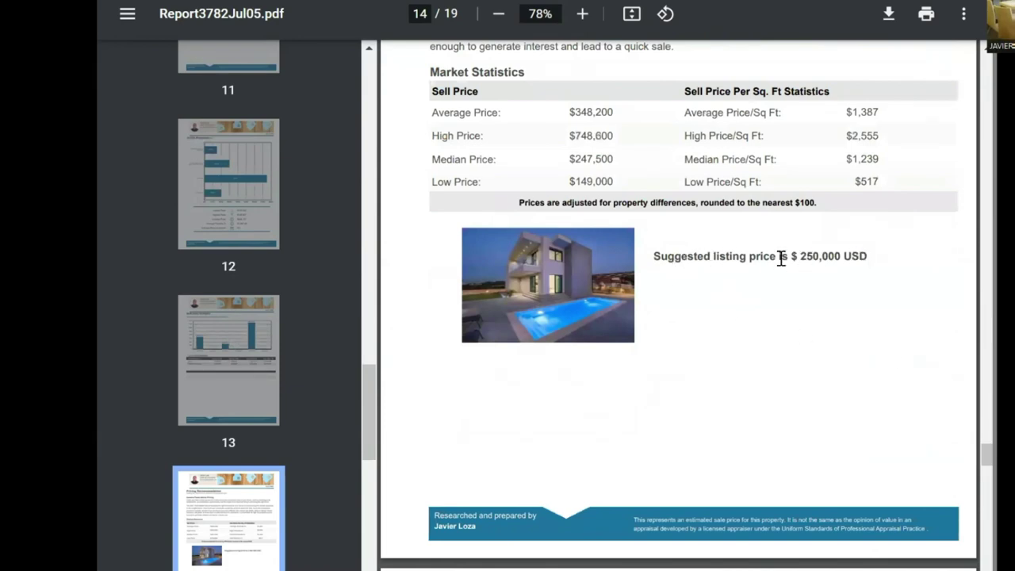
{"action": "scroll", "coordinate": [781, 257], "scroll_direction": "down", "scroll_amount": 8}
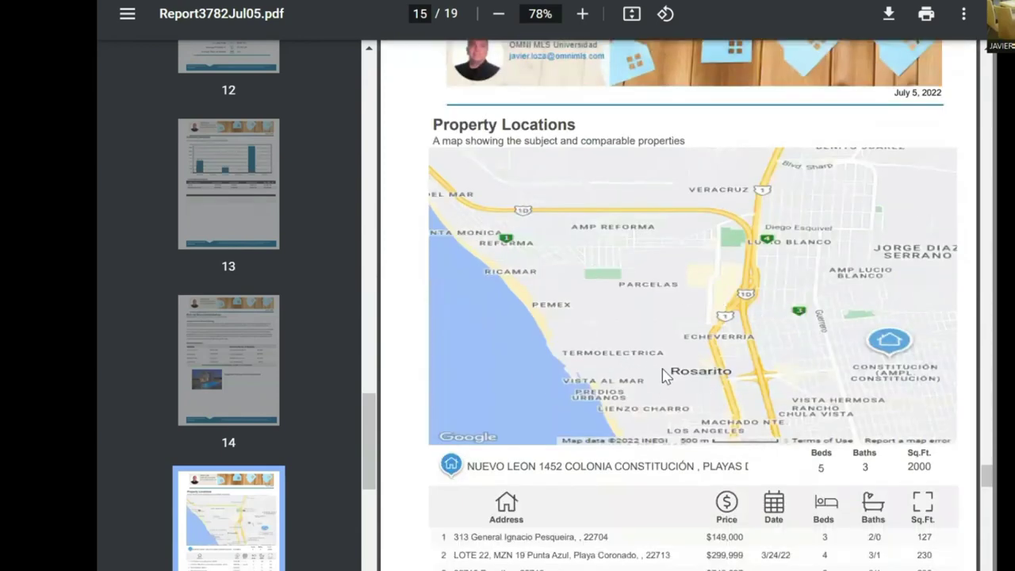
{"action": "scroll", "coordinate": [591, 308], "scroll_direction": "down", "scroll_amount": 3}
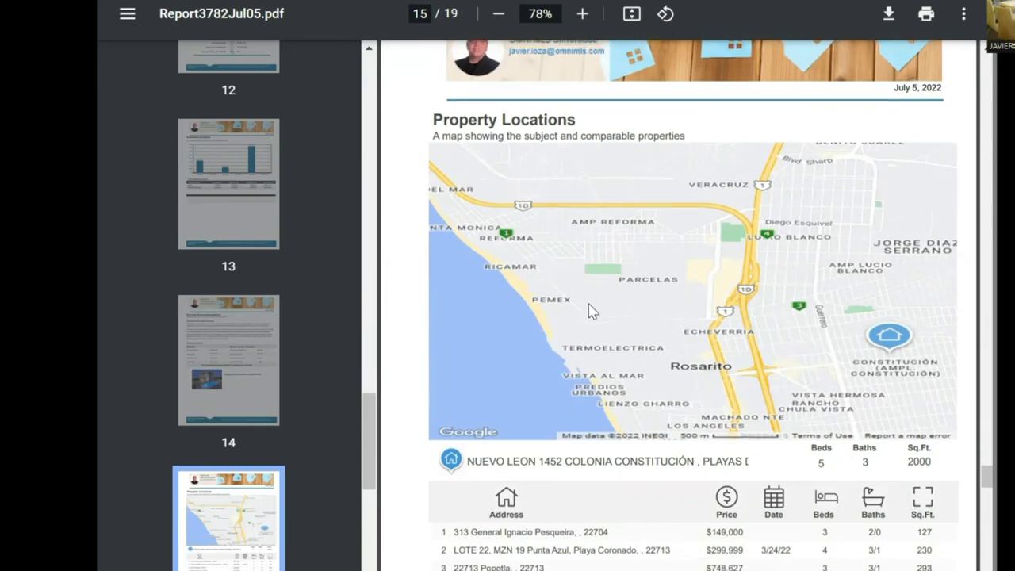
{"action": "scroll", "coordinate": [590, 309], "scroll_direction": "down", "scroll_amount": 2}
{"action": "scroll", "coordinate": [670, 308], "scroll_direction": "down", "scroll_amount": 3}
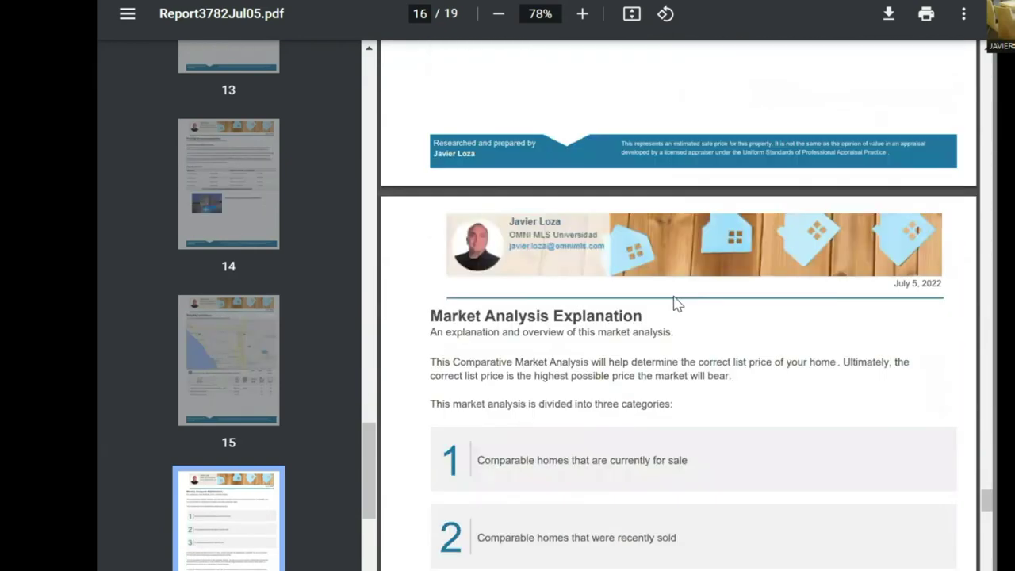
{"action": "scroll", "coordinate": [768, 190], "scroll_direction": "down", "scroll_amount": 3}
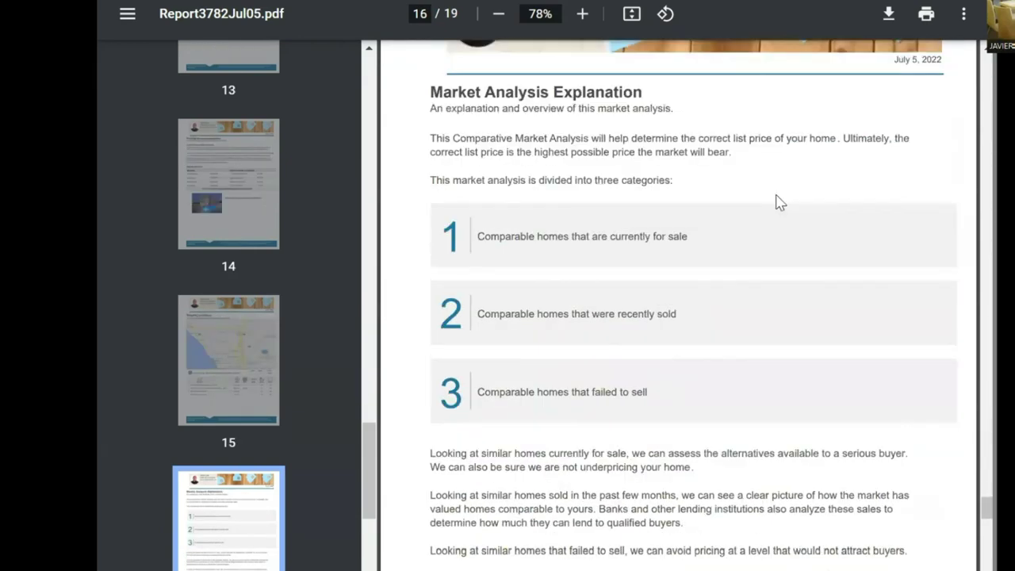
{"action": "scroll", "coordinate": [777, 199], "scroll_direction": "down", "scroll_amount": 3}
{"action": "scroll", "coordinate": [776, 193], "scroll_direction": "down", "scroll_amount": 4}
{"action": "scroll", "coordinate": [596, 206], "scroll_direction": "down", "scroll_amount": 5}
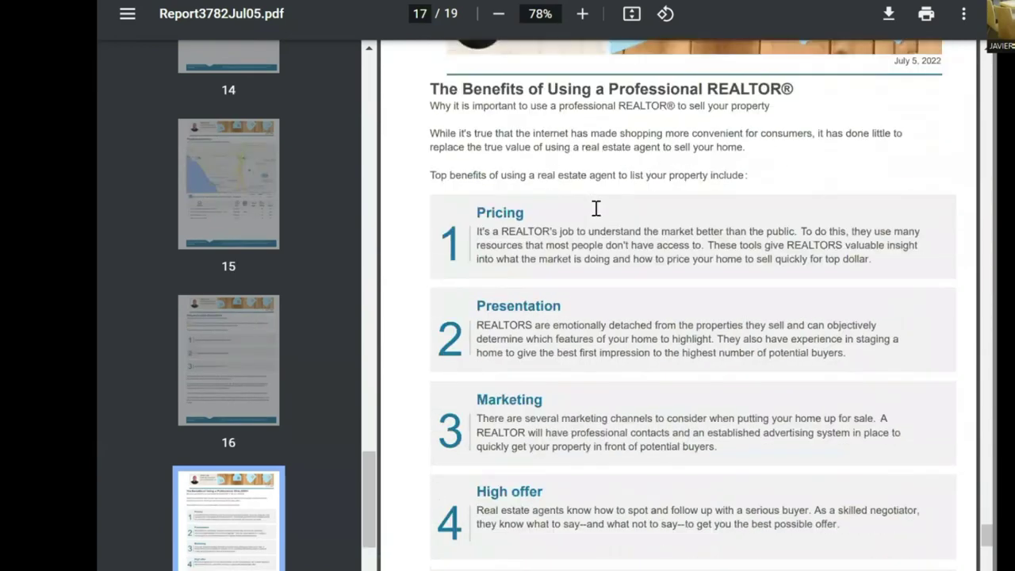
{"action": "scroll", "coordinate": [555, 215], "scroll_direction": "down", "scroll_amount": 1}
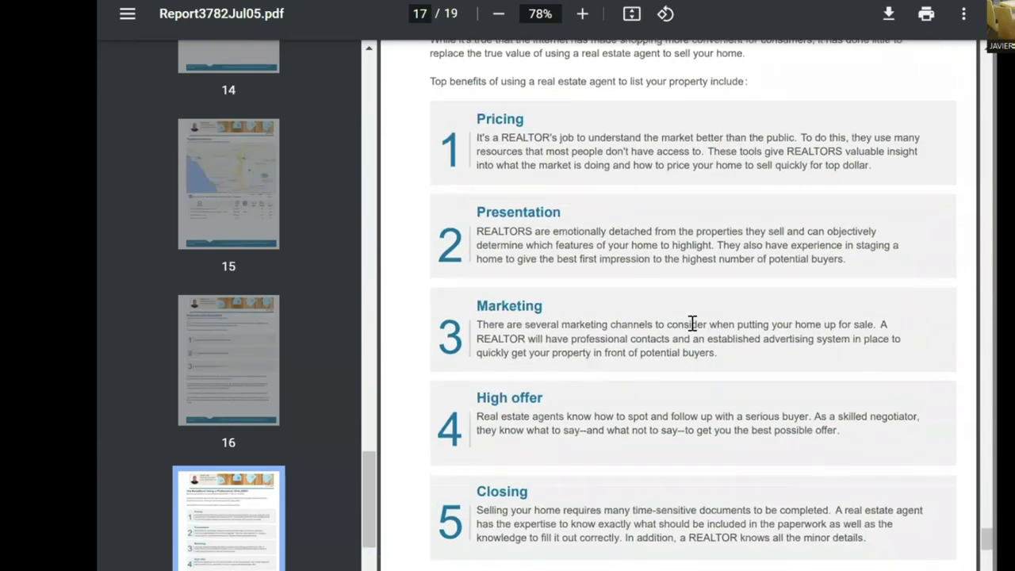
{"action": "scroll", "coordinate": [690, 323], "scroll_direction": "down", "scroll_amount": 1}
{"action": "scroll", "coordinate": [692, 323], "scroll_direction": "down", "scroll_amount": 9}
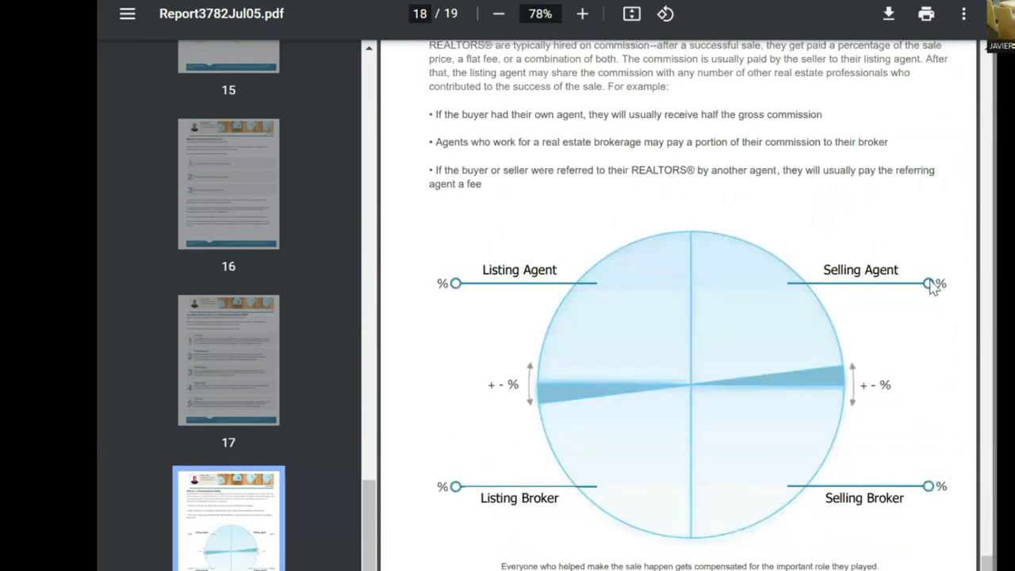
{"action": "scroll", "coordinate": [680, 336], "scroll_direction": "down", "scroll_amount": 4}
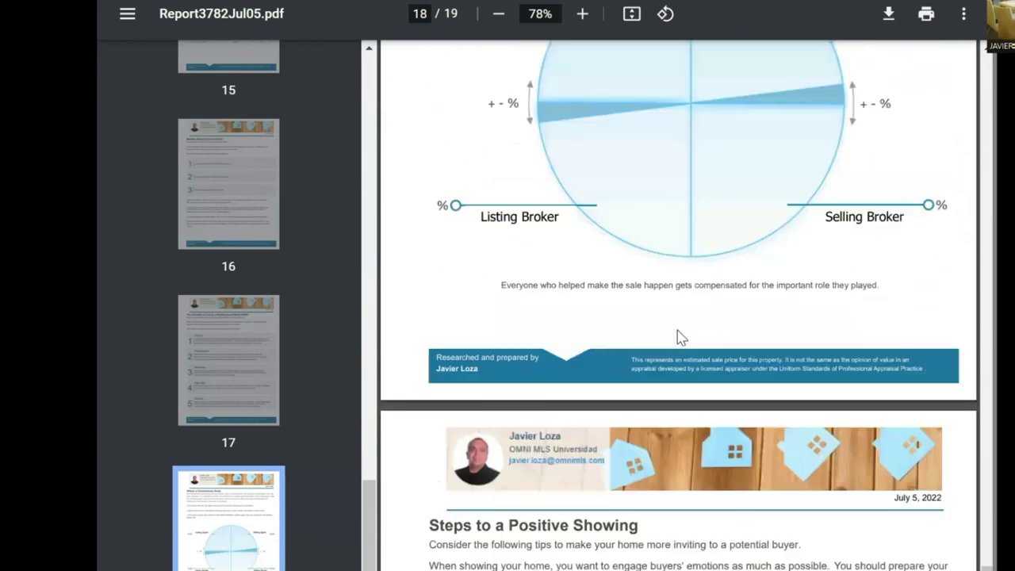
{"action": "scroll", "coordinate": [680, 333], "scroll_direction": "up", "scroll_amount": 4}
{"action": "scroll", "coordinate": [682, 371], "scroll_direction": "down", "scroll_amount": 7}
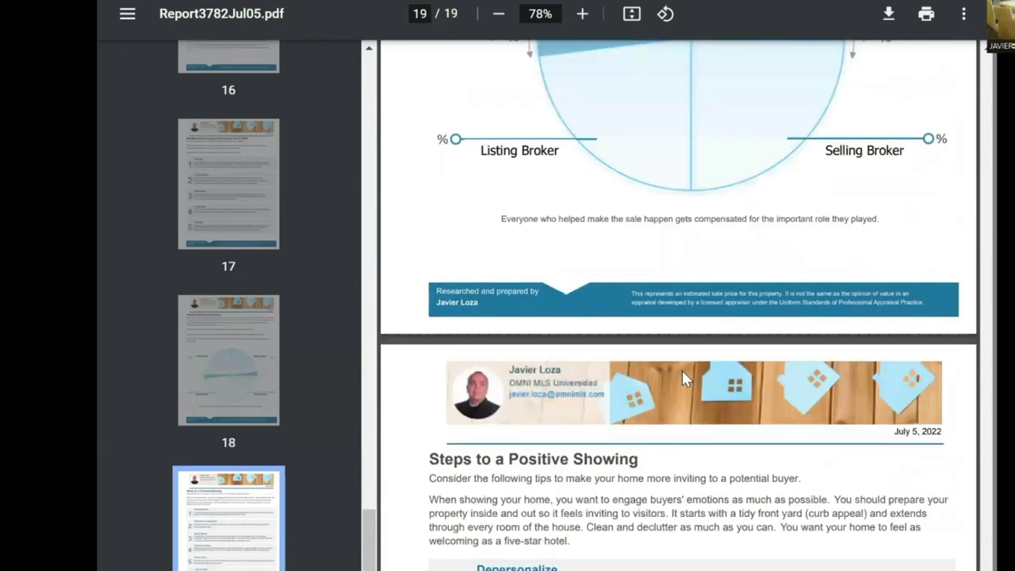
{"action": "scroll", "coordinate": [683, 369], "scroll_direction": "down", "scroll_amount": 3}
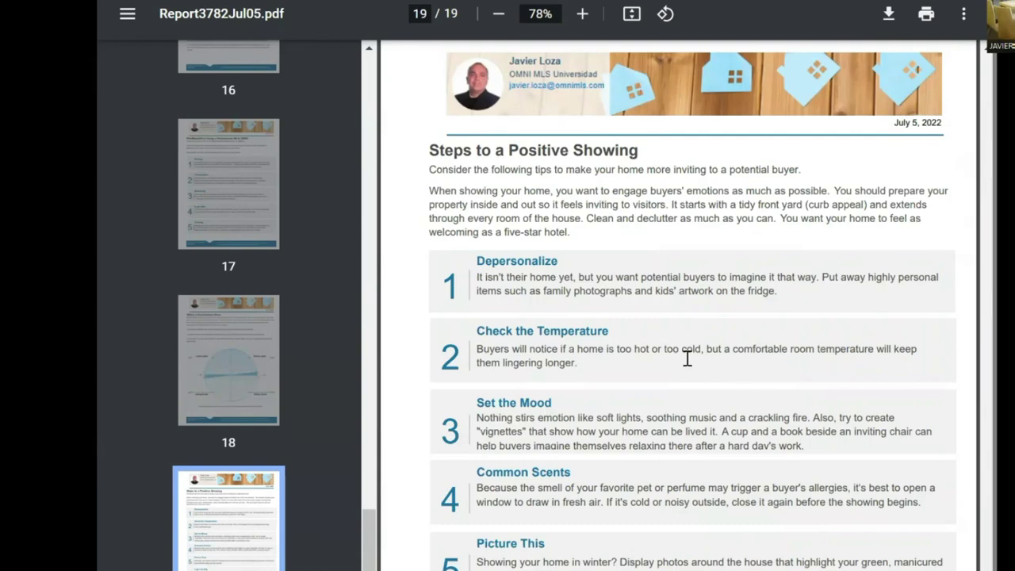
{"action": "scroll", "coordinate": [686, 359], "scroll_direction": "down", "scroll_amount": 3}
{"action": "scroll", "coordinate": [688, 368], "scroll_direction": "down", "scroll_amount": 2}
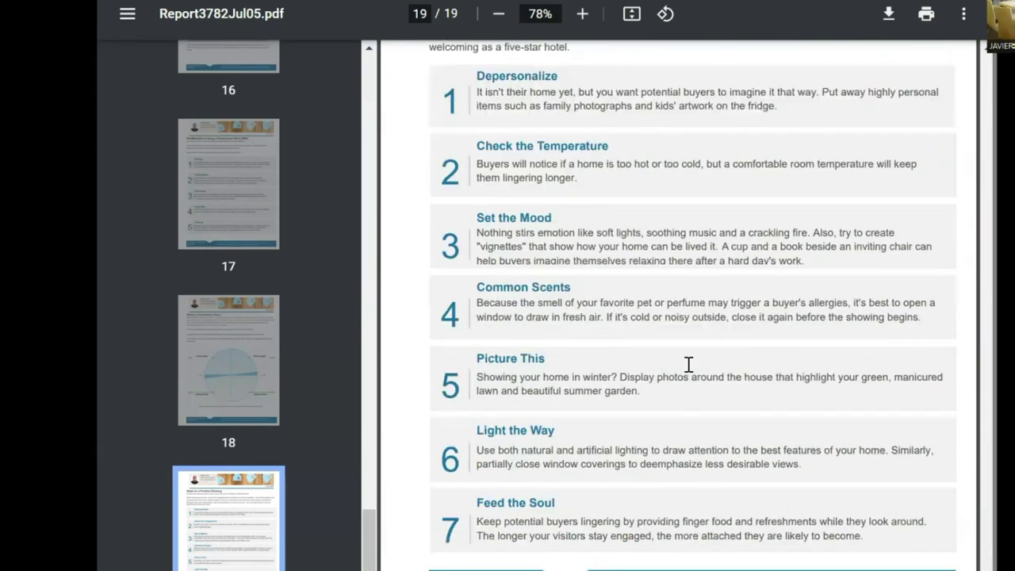
{"action": "scroll", "coordinate": [688, 363], "scroll_direction": "up", "scroll_amount": 10}
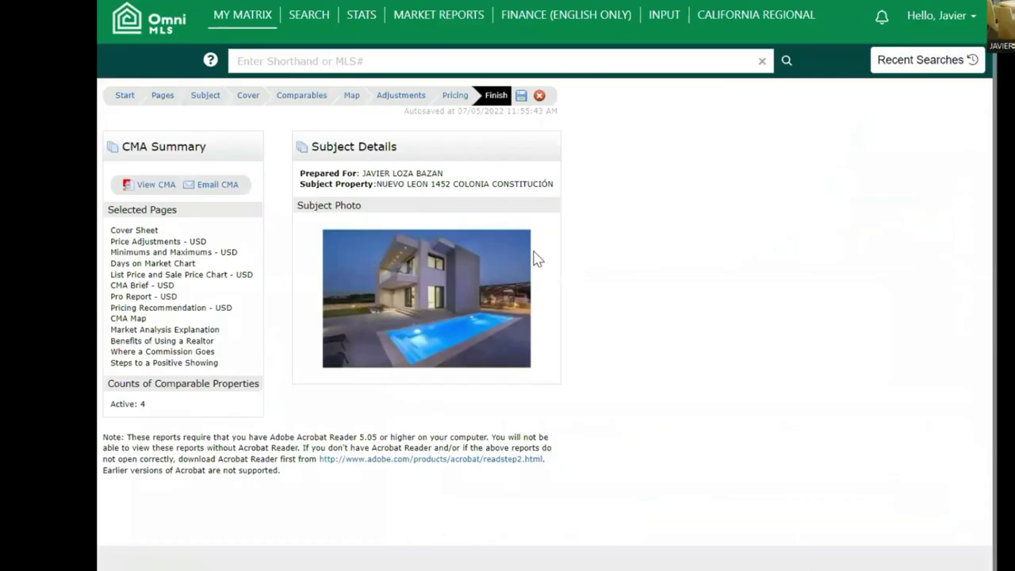
- Send the CMA email with the body 'Hola test email'
{"action": "left_click", "coordinate": [230, 188]}
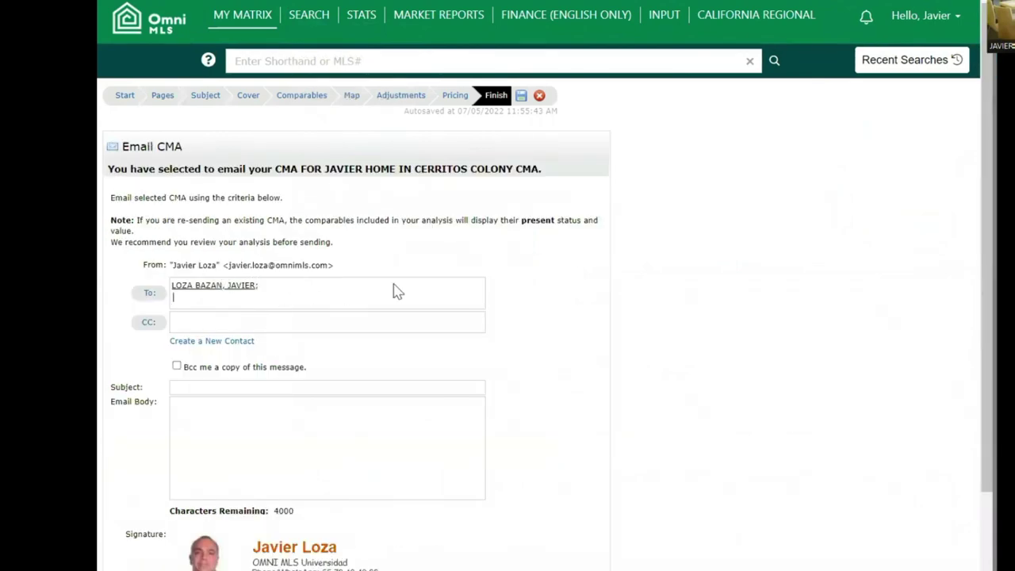
{"action": "scroll", "coordinate": [536, 295], "scroll_direction": "down", "scroll_amount": 1}
{"action": "scroll", "coordinate": [537, 295], "scroll_direction": "down", "scroll_amount": 2}
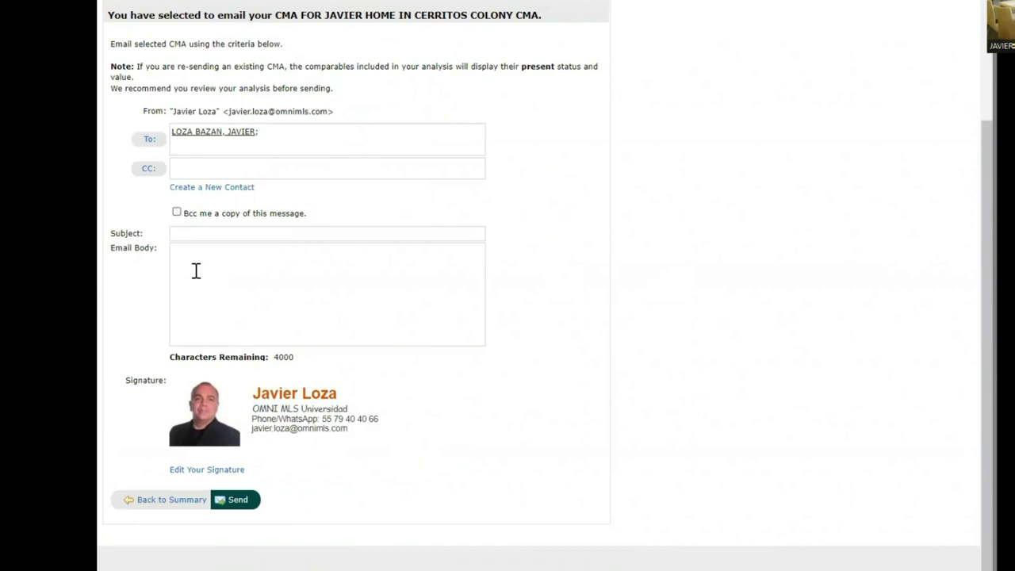
{"action": "left_click", "coordinate": [243, 272]}
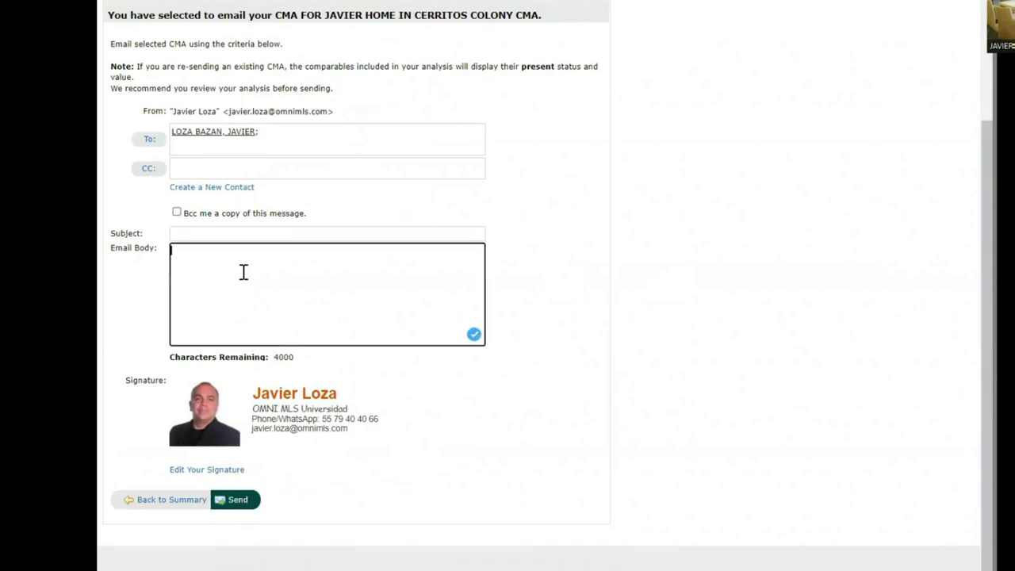
{"action": "type", "text": "Hola test email"}
{"action": "left_click", "coordinate": [247, 501]}
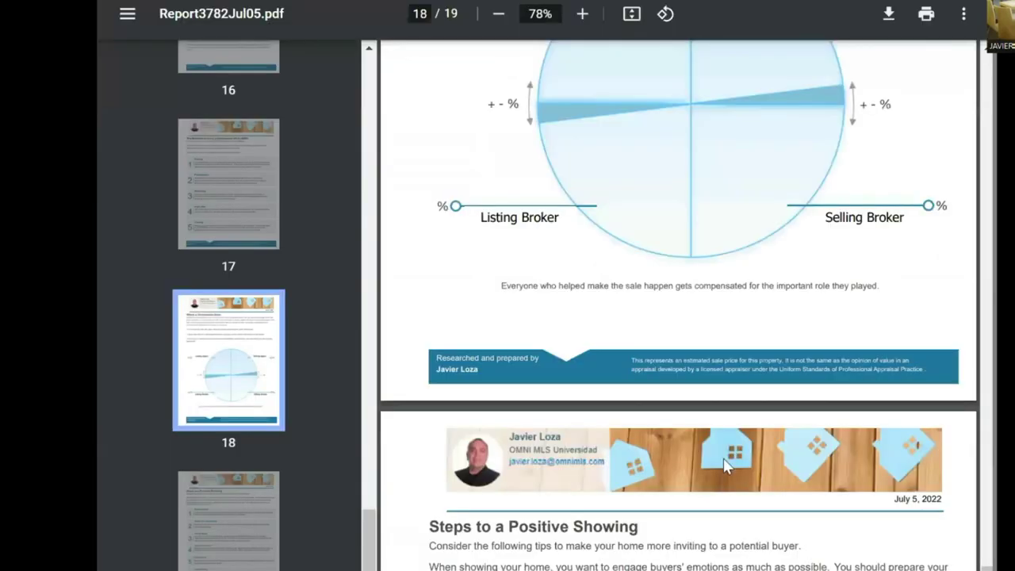
{"action": "scroll", "coordinate": [723, 457], "scroll_direction": "up", "scroll_amount": 5}
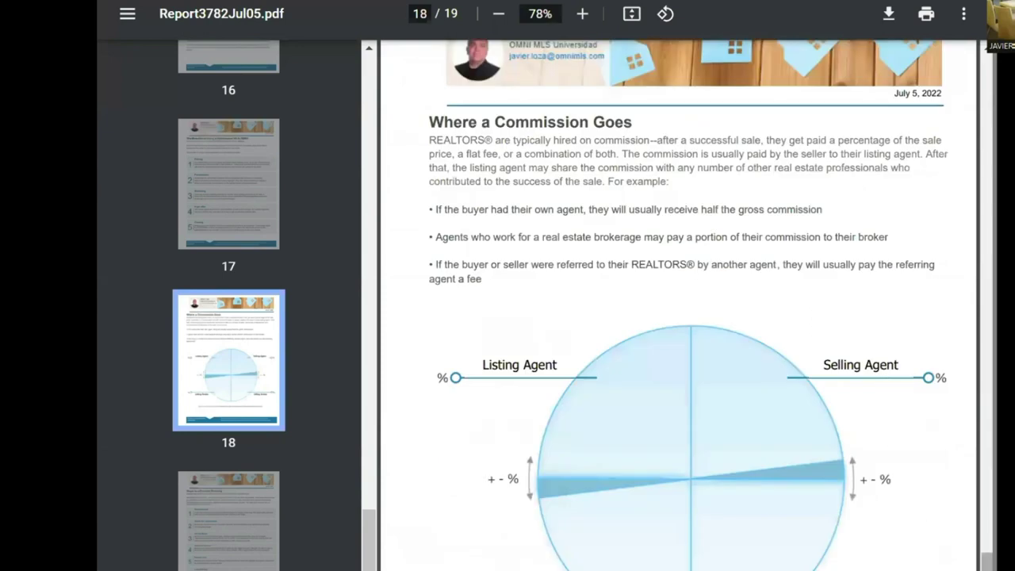
- Jump to the report's first page, then close the PDF tab with Ctrl+W
{"action": "scroll", "coordinate": [679, 317], "scroll_direction": "up", "scroll_amount": 10}
{"action": "key", "text": "Home"}
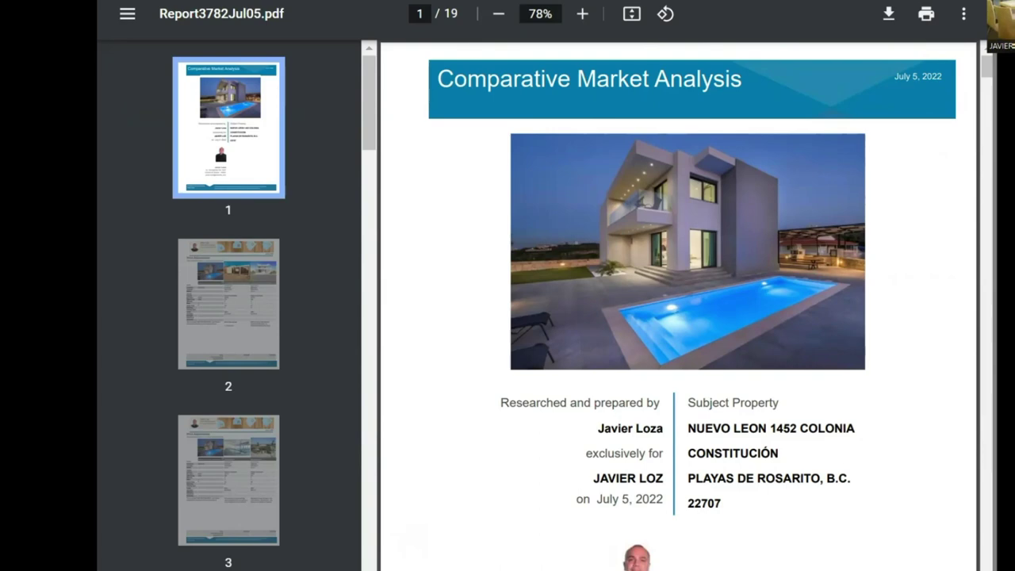
{"action": "key", "text": "ctrl+w"}
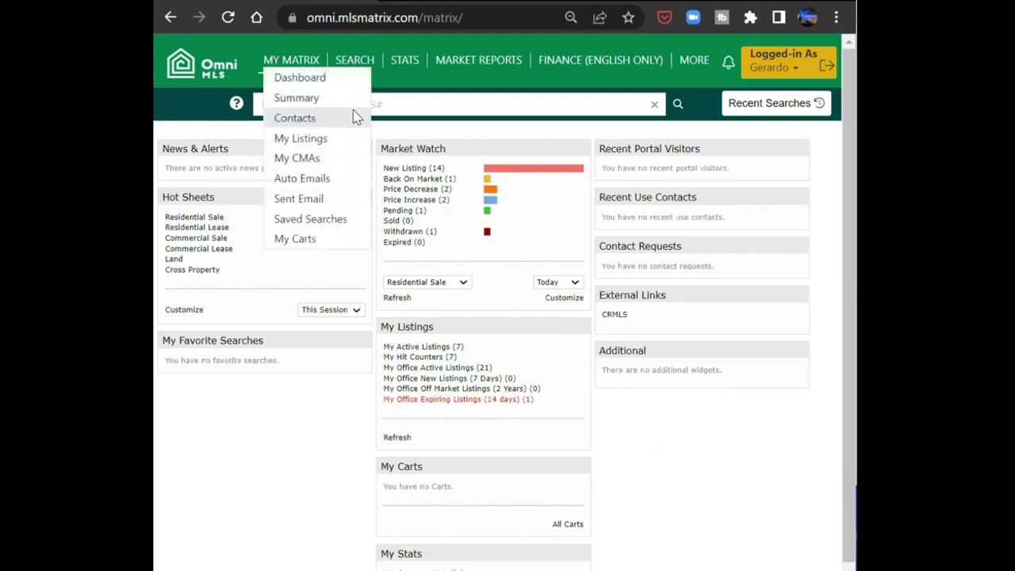
- Open the Residential Sale search form from the SEARCH menu
{"action": "mouse_move", "coordinate": [368, 65]}
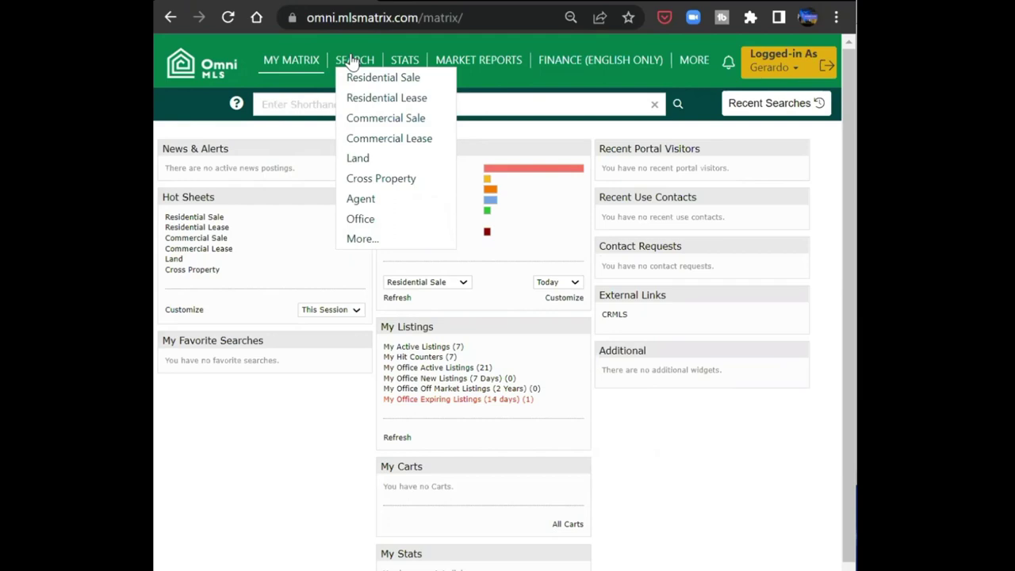
{"action": "left_click", "coordinate": [416, 83]}
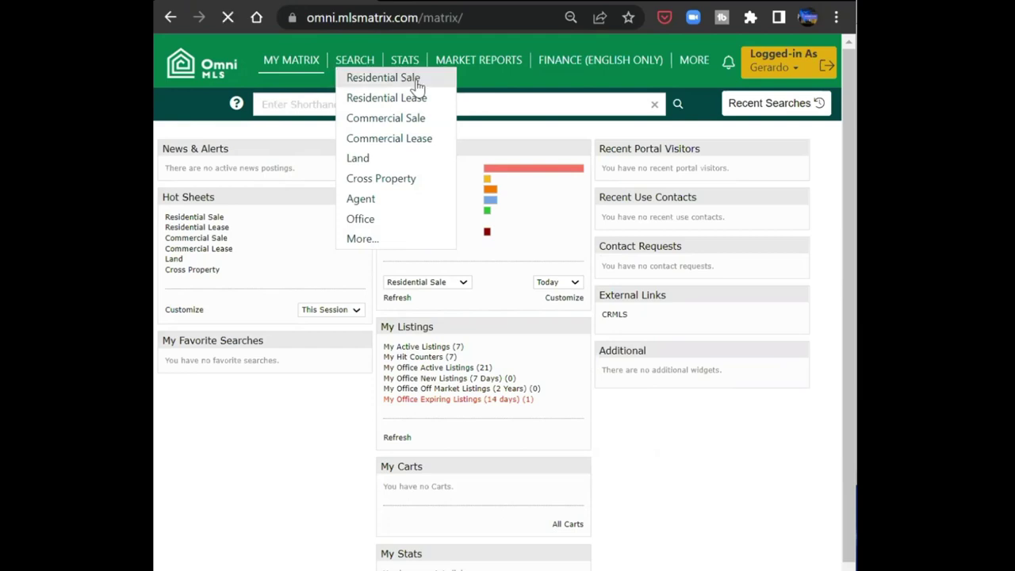
{"action": "mouse_move", "coordinate": [606, 365]}
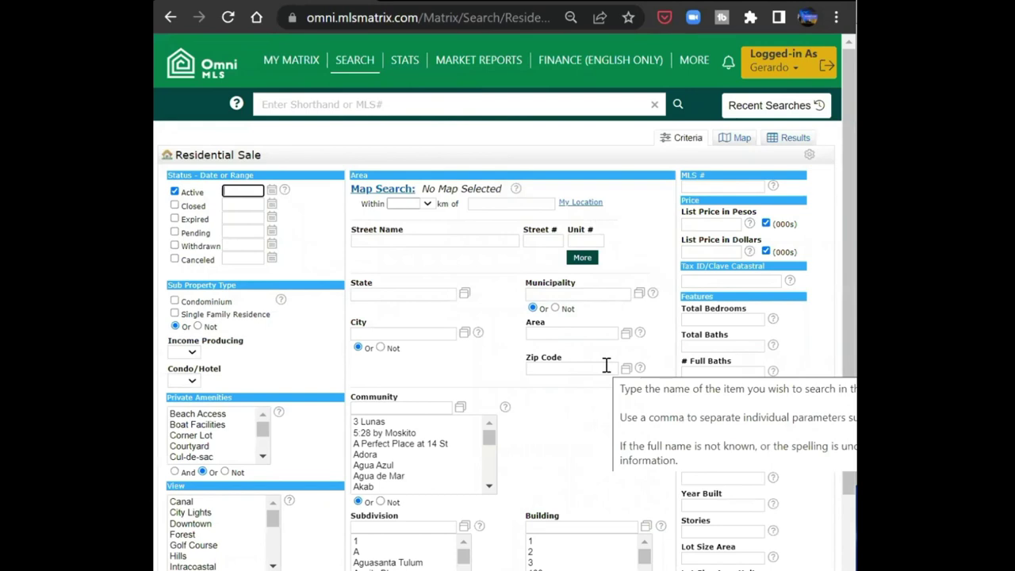
{"action": "scroll", "coordinate": [512, 364], "scroll_direction": "down", "scroll_amount": 2}
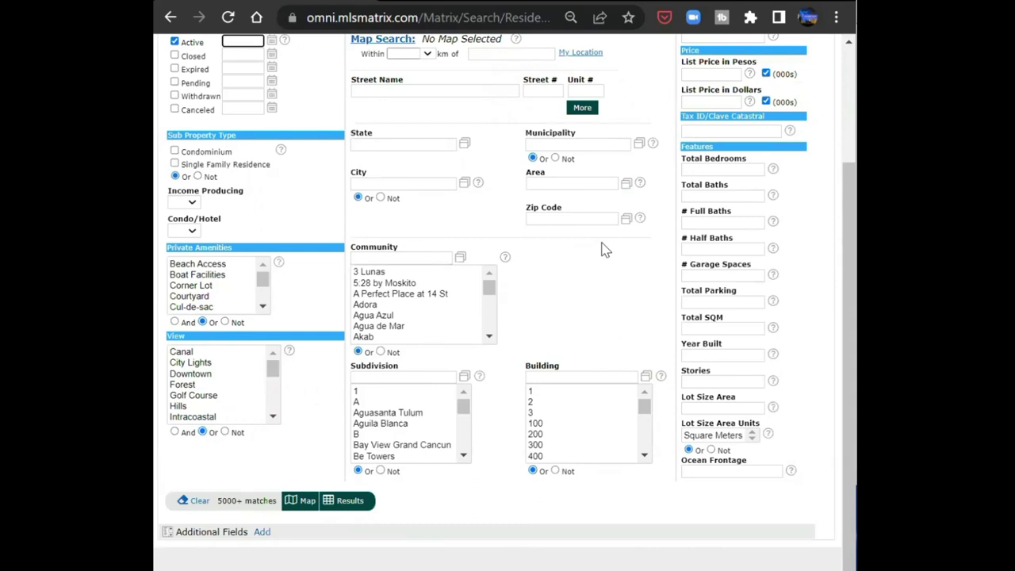
{"action": "scroll", "coordinate": [602, 247], "scroll_direction": "up", "scroll_amount": 3}
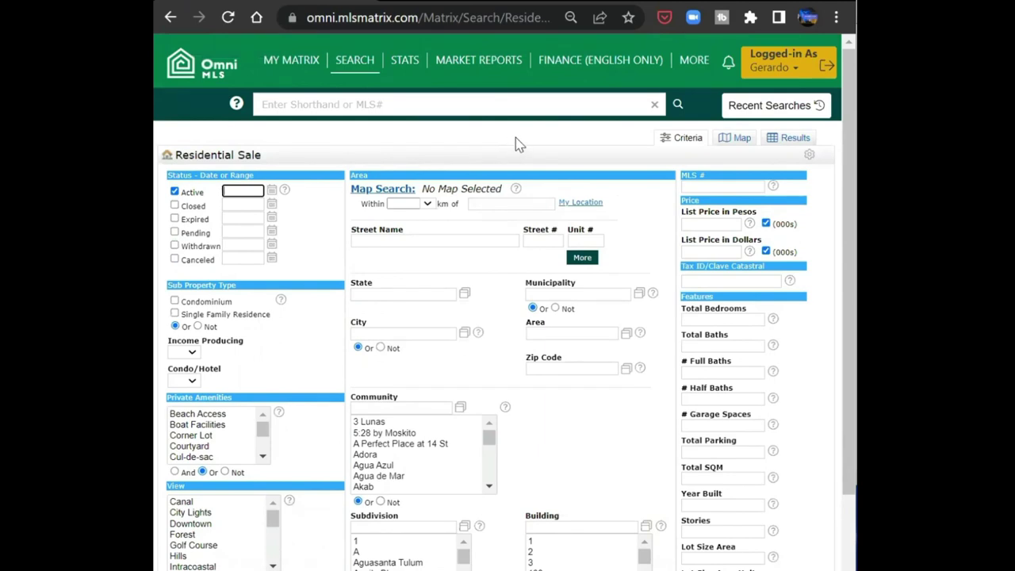
{"action": "left_click", "coordinate": [174, 205]}
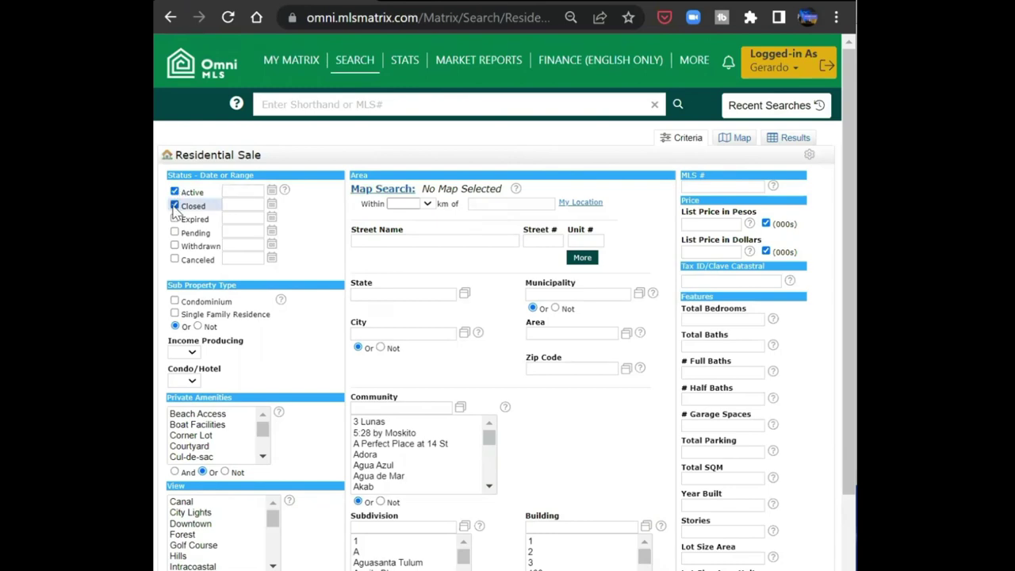
{"action": "left_click", "coordinate": [175, 220]}
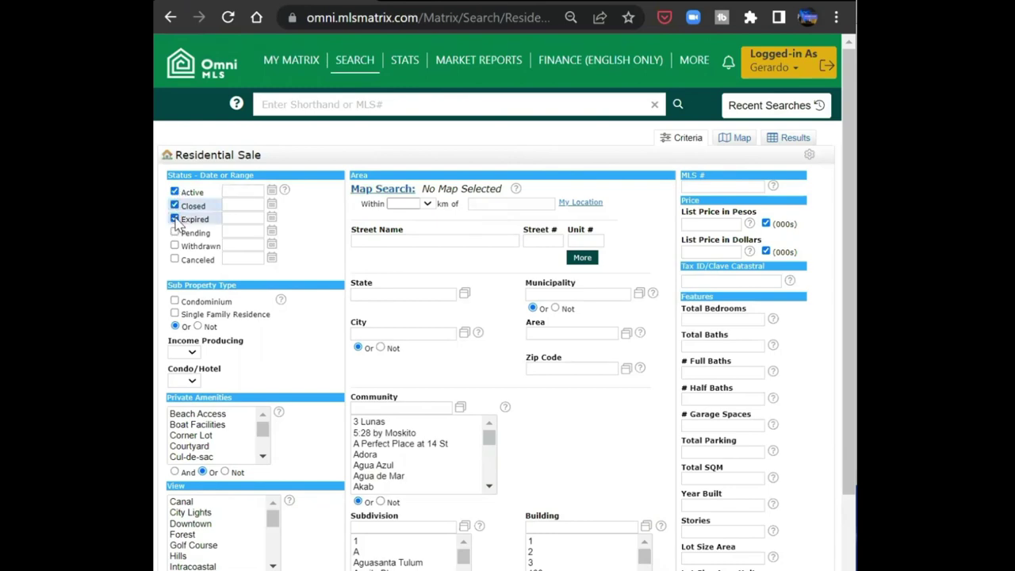
{"action": "scroll", "coordinate": [333, 336], "scroll_direction": "down", "scroll_amount": 3}
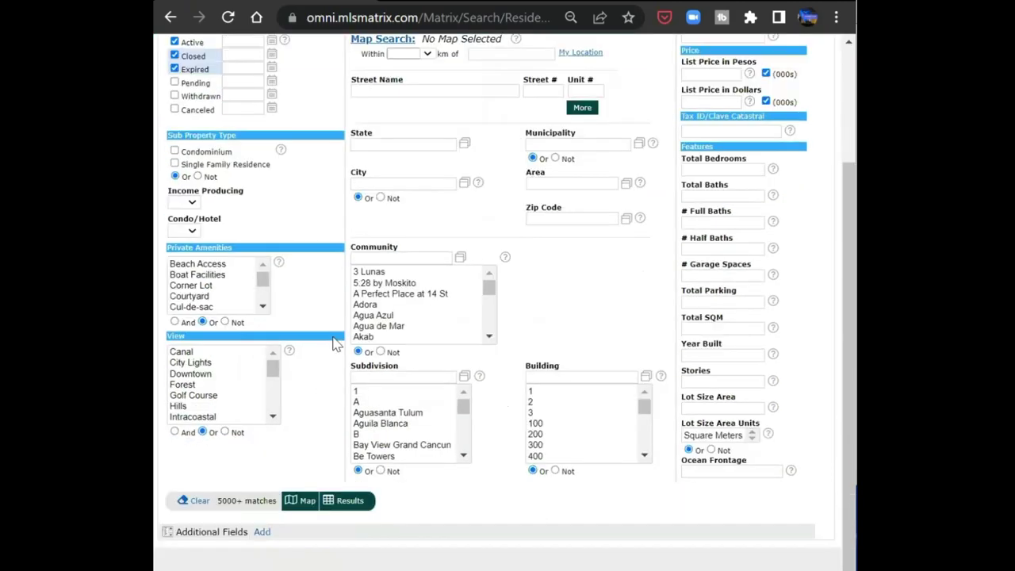
{"action": "scroll", "coordinate": [333, 336], "scroll_direction": "up", "scroll_amount": 2}
{"action": "scroll", "coordinate": [333, 337], "scroll_direction": "up", "scroll_amount": 1}
{"action": "scroll", "coordinate": [324, 323], "scroll_direction": "down", "scroll_amount": 1}
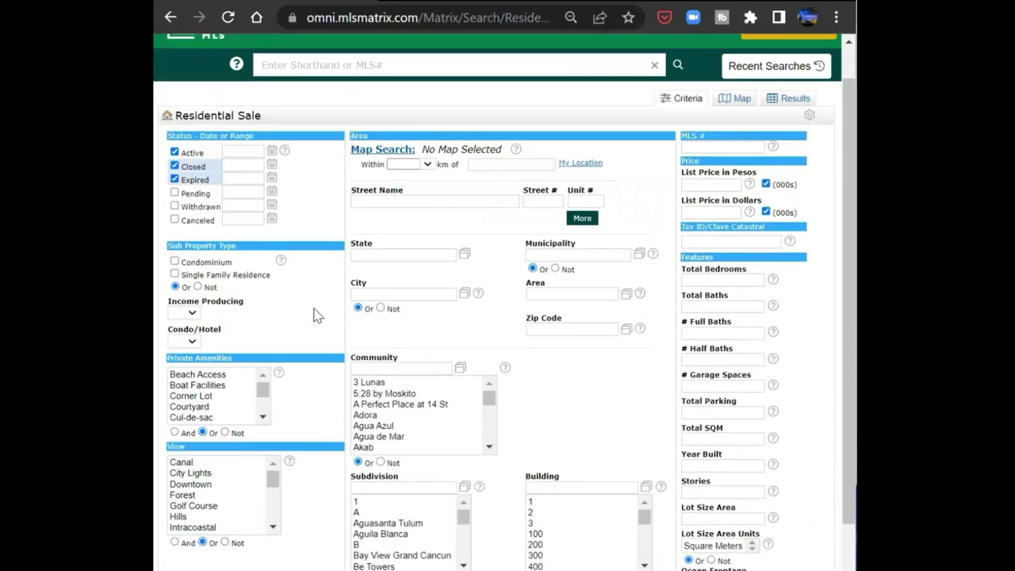
{"action": "scroll", "coordinate": [305, 301], "scroll_direction": "up", "scroll_amount": 1}
{"action": "left_click", "coordinate": [175, 218]}
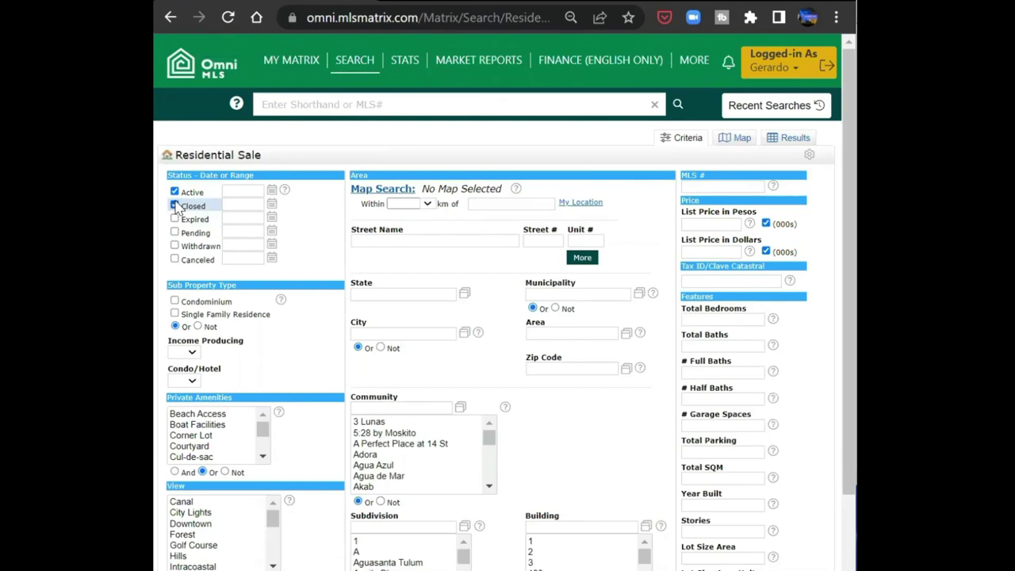
{"action": "left_click", "coordinate": [175, 205]}
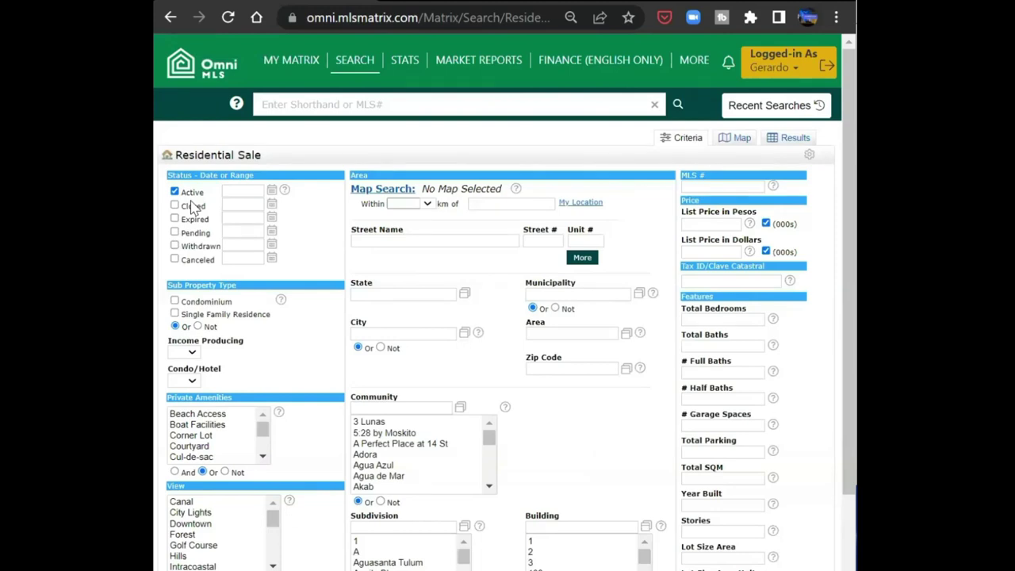
{"action": "left_click", "coordinate": [195, 197]}
{"action": "left_click", "coordinate": [195, 196]}
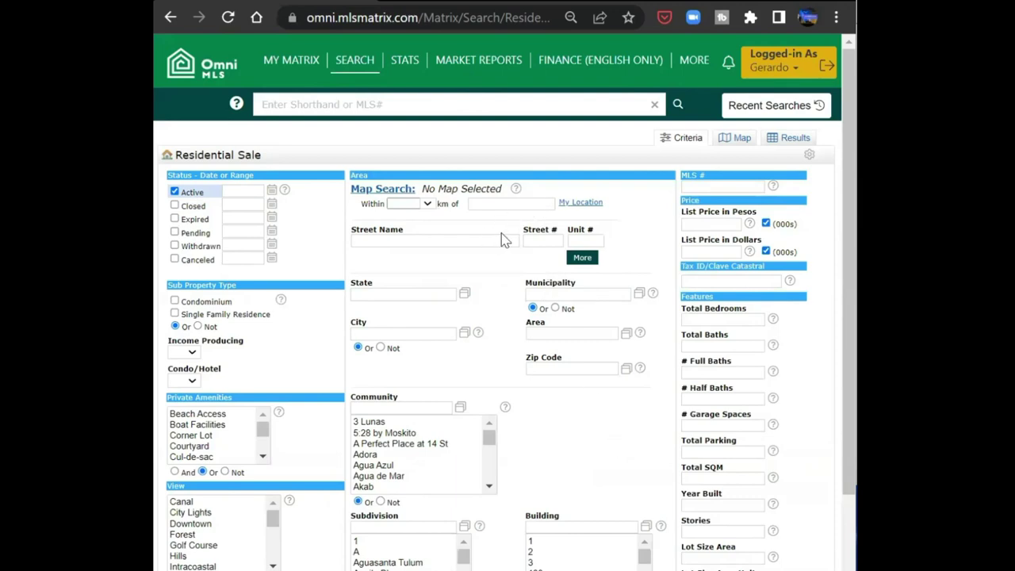
- Set the State filter to Quintana Roo
{"action": "left_click", "coordinate": [440, 290]}
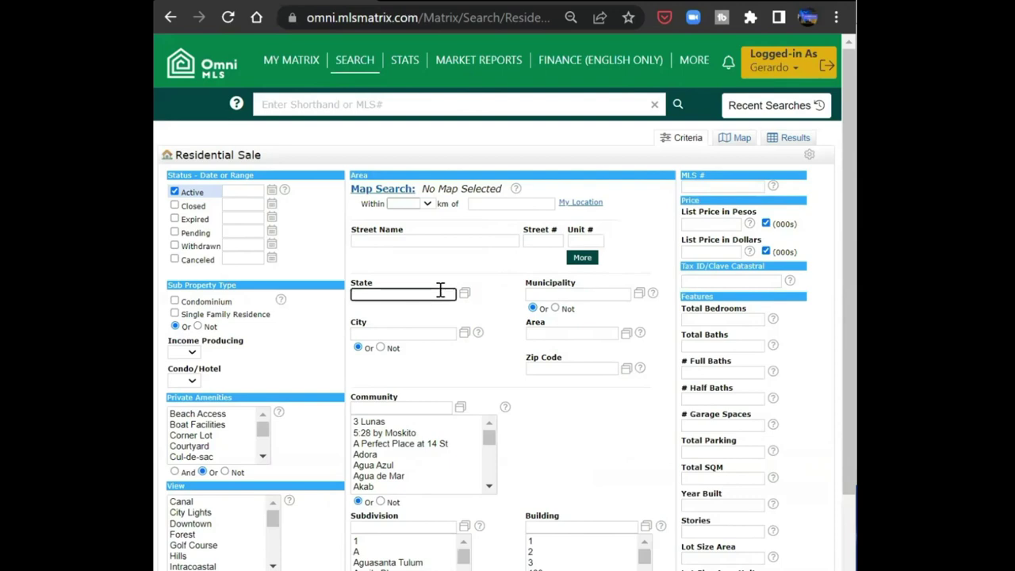
{"action": "type", "text": "cancu"}
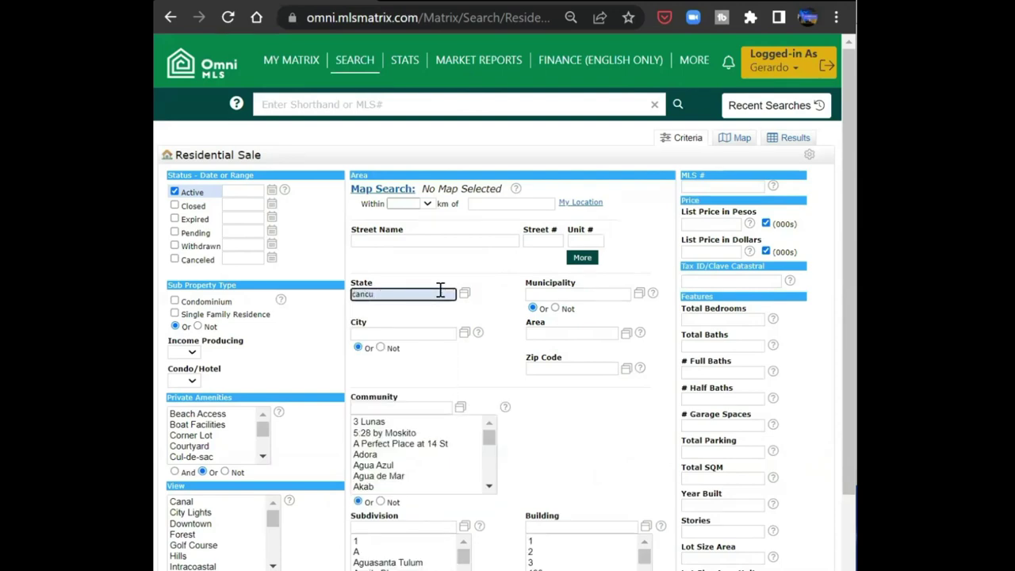
{"action": "key", "text": "BackSpace"}
{"action": "key", "text": "BackSpace"}
{"action": "key", "text": "BackSpace"}
{"action": "key", "text": "BackSpace"}
{"action": "key", "text": "BackSpace"}
{"action": "type", "text": "quina"}
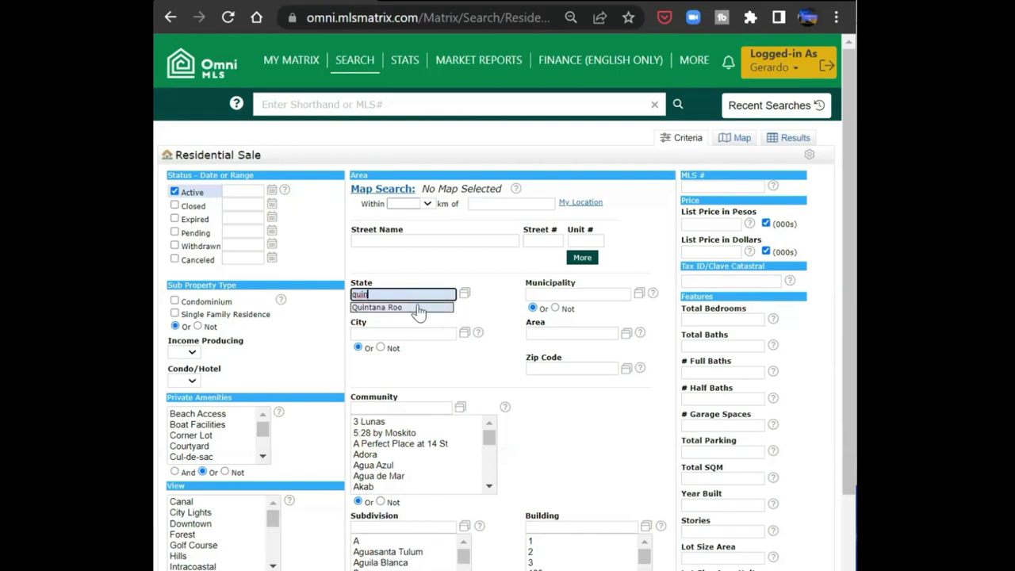
{"action": "left_click", "coordinate": [420, 312]}
- Set Municipality to Tulum, get the 103-listing count, and load the results
{"action": "scroll", "coordinate": [462, 330], "scroll_direction": "down", "scroll_amount": 1}
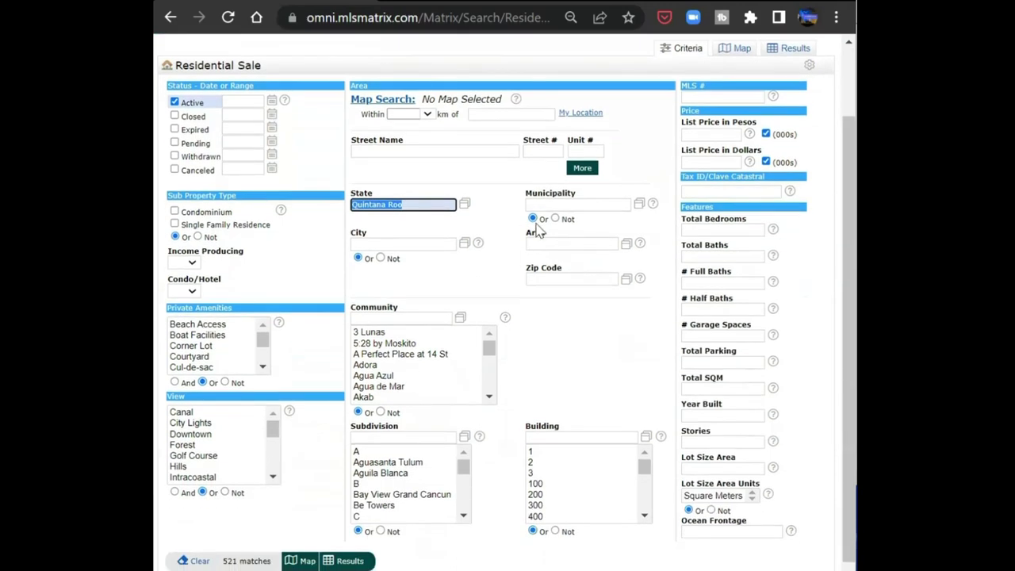
{"action": "left_click", "coordinate": [543, 208]}
{"action": "type", "text": "Tulum"}
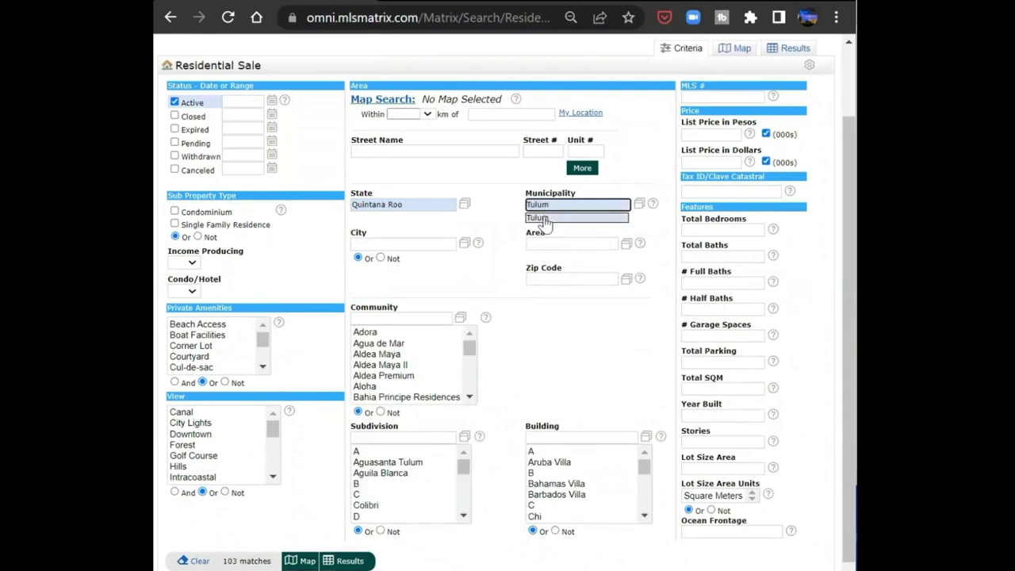
{"action": "left_click", "coordinate": [544, 216]}
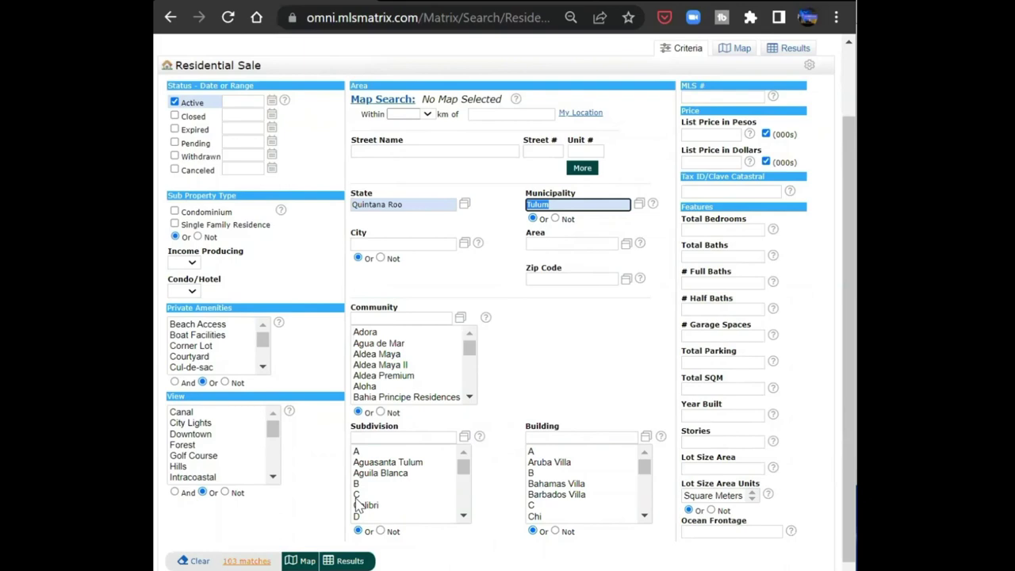
{"action": "key", "text": "Return"}
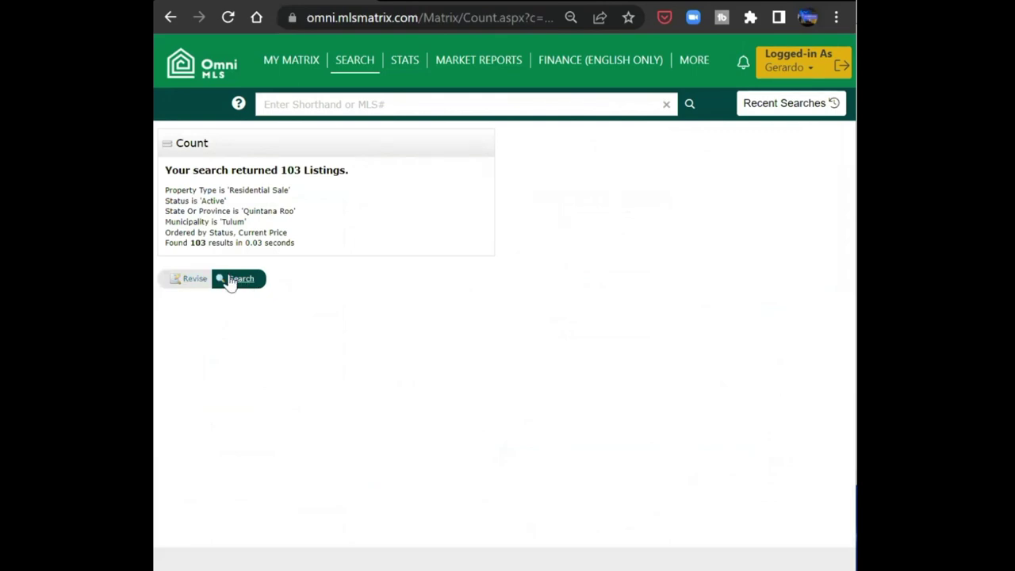
{"action": "left_click", "coordinate": [230, 281]}
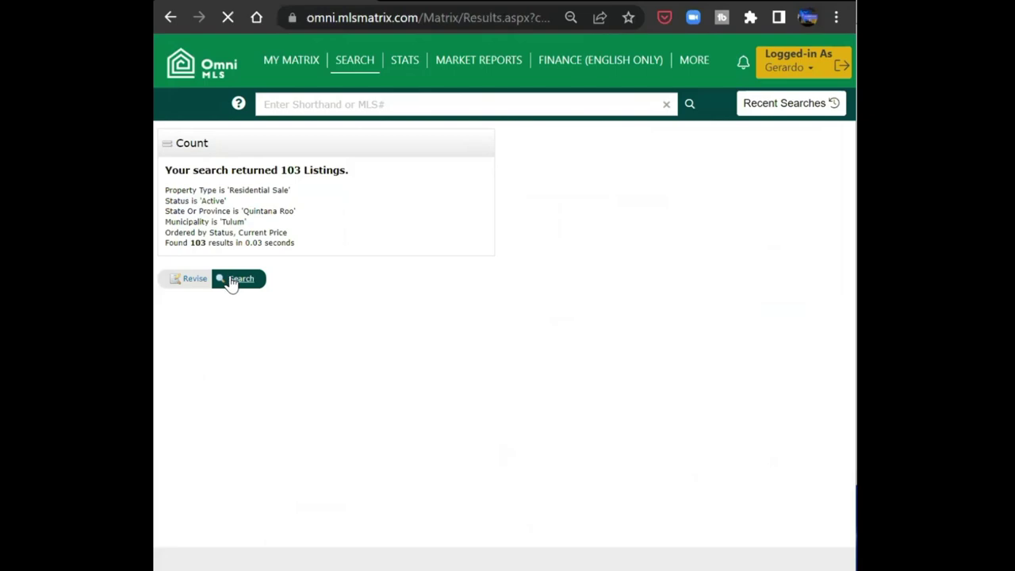
- Show the Tulum results at 100 listings per page
{"action": "scroll", "coordinate": [389, 305], "scroll_direction": "down", "scroll_amount": 3}
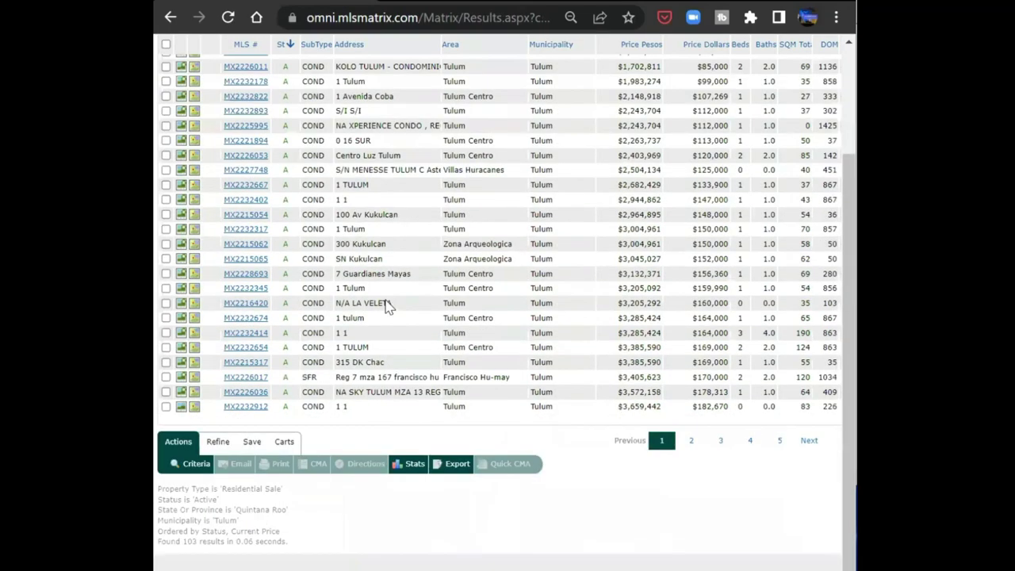
{"action": "scroll", "coordinate": [389, 308], "scroll_direction": "down", "scroll_amount": 1}
{"action": "scroll", "coordinate": [388, 308], "scroll_direction": "up", "scroll_amount": 2}
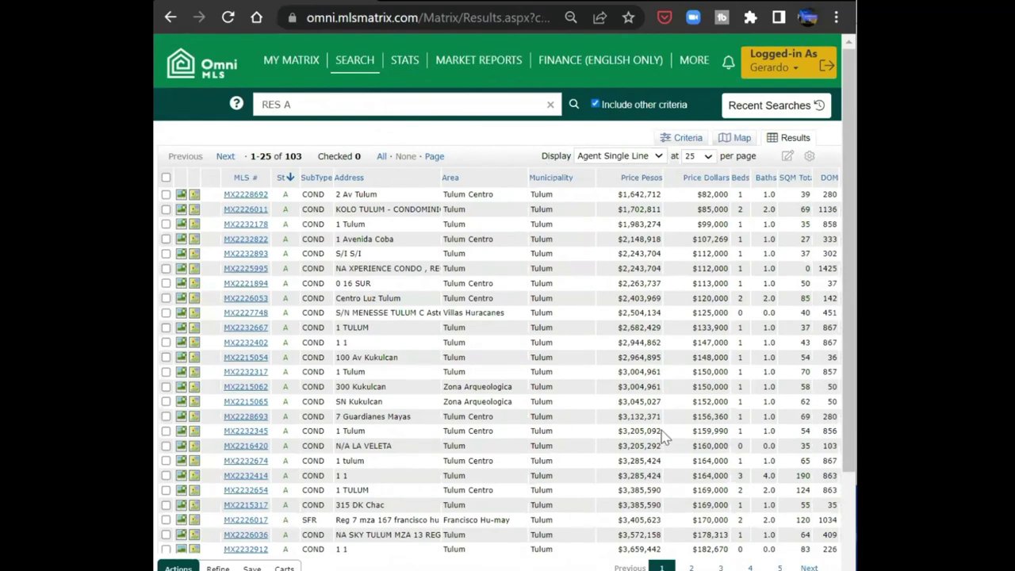
{"action": "left_click", "coordinate": [710, 157]}
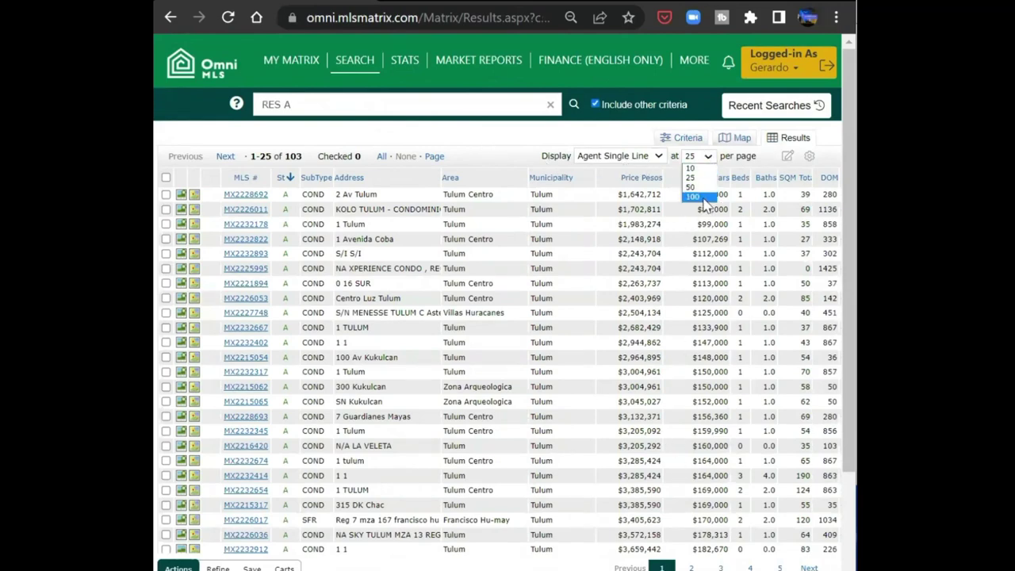
{"action": "left_click", "coordinate": [704, 198]}
- Go back twice to the Residential Sale search criteria form
{"action": "scroll", "coordinate": [463, 242], "scroll_direction": "down", "scroll_amount": 1}
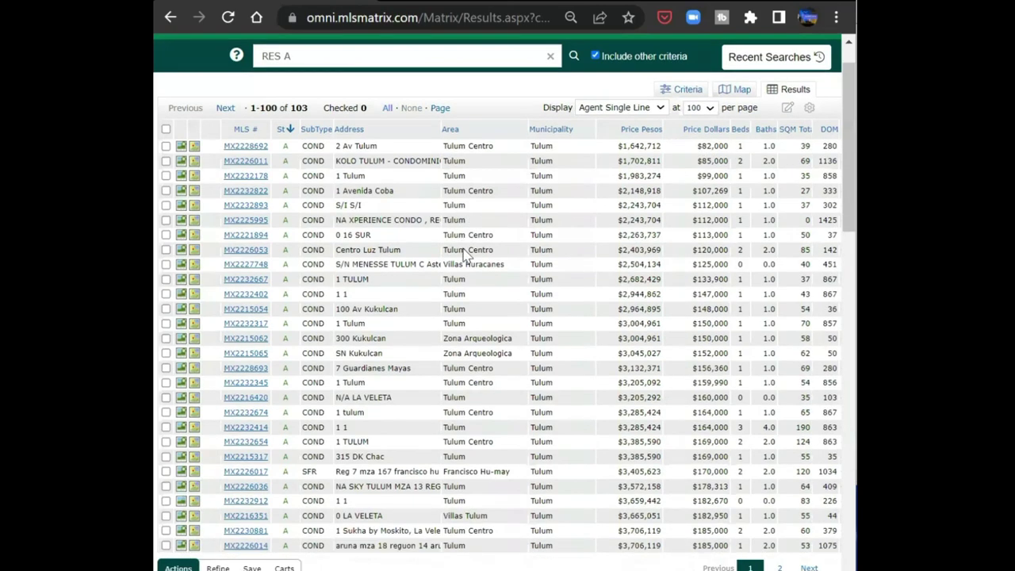
{"action": "scroll", "coordinate": [466, 249], "scroll_direction": "down", "scroll_amount": 15}
{"action": "scroll", "coordinate": [465, 249], "scroll_direction": "up", "scroll_amount": 15}
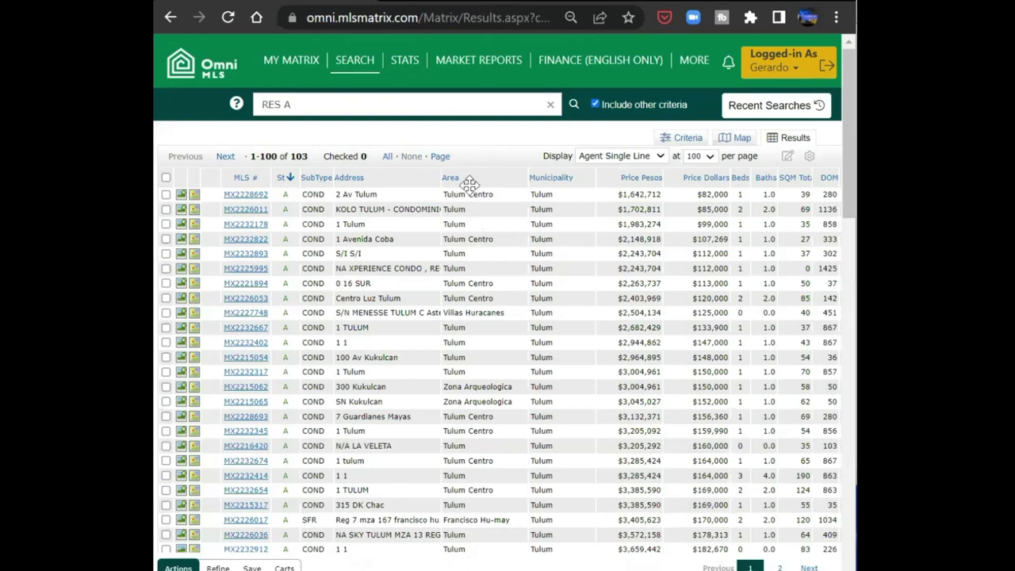
{"action": "left_click", "coordinate": [170, 18]}
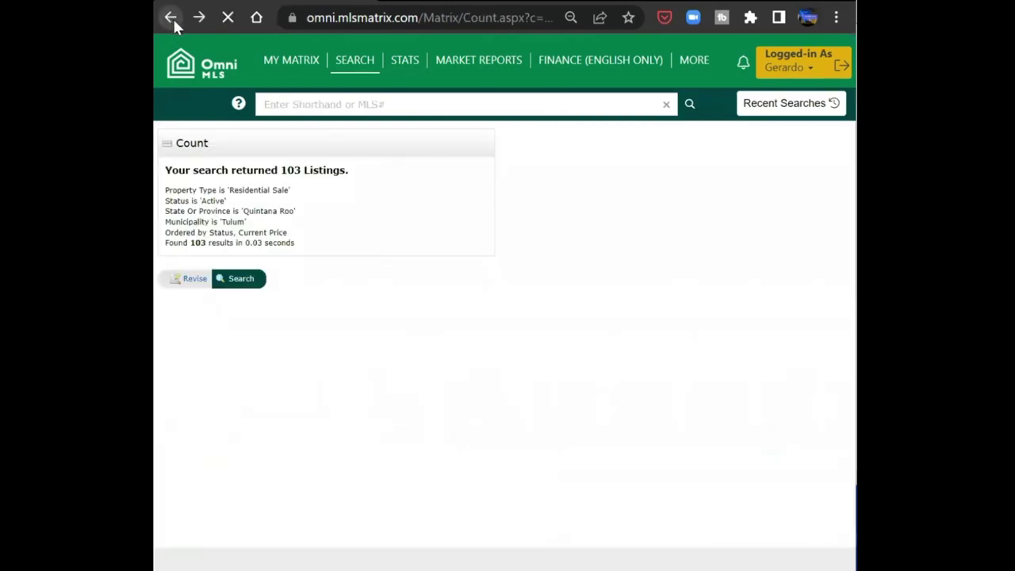
{"action": "left_click", "coordinate": [169, 17]}
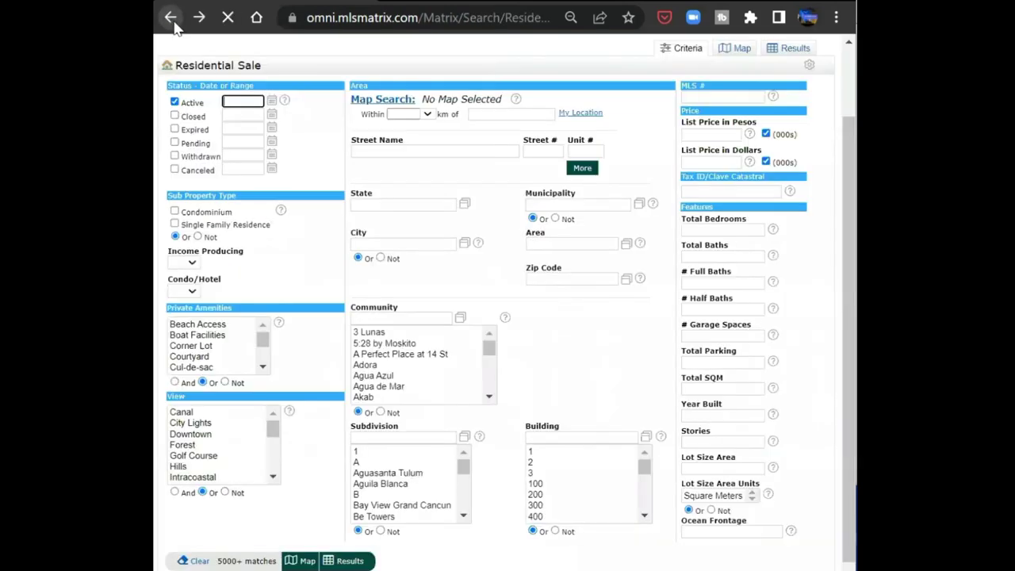
- Switch to the Map view and frame it on Baja California Sur
{"action": "scroll", "coordinate": [333, 190], "scroll_direction": "up", "scroll_amount": 2}
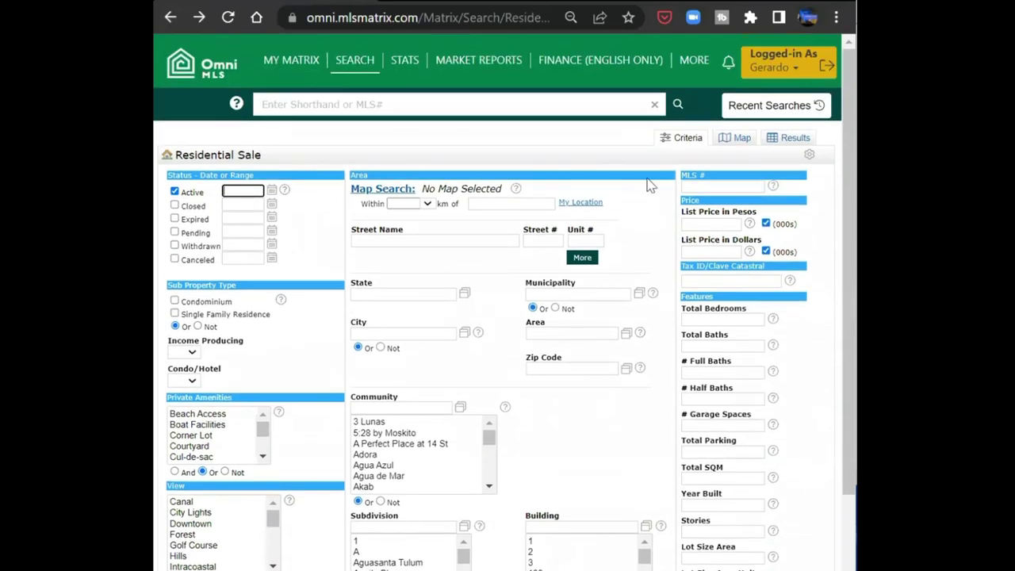
{"action": "left_click", "coordinate": [728, 139]}
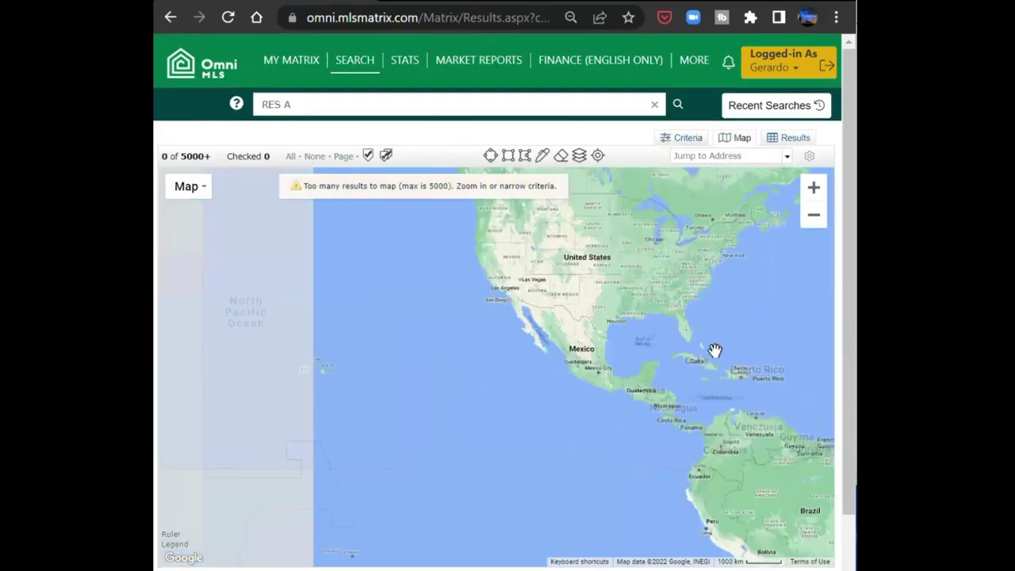
{"action": "scroll", "coordinate": [707, 356], "scroll_direction": "up", "scroll_amount": 1}
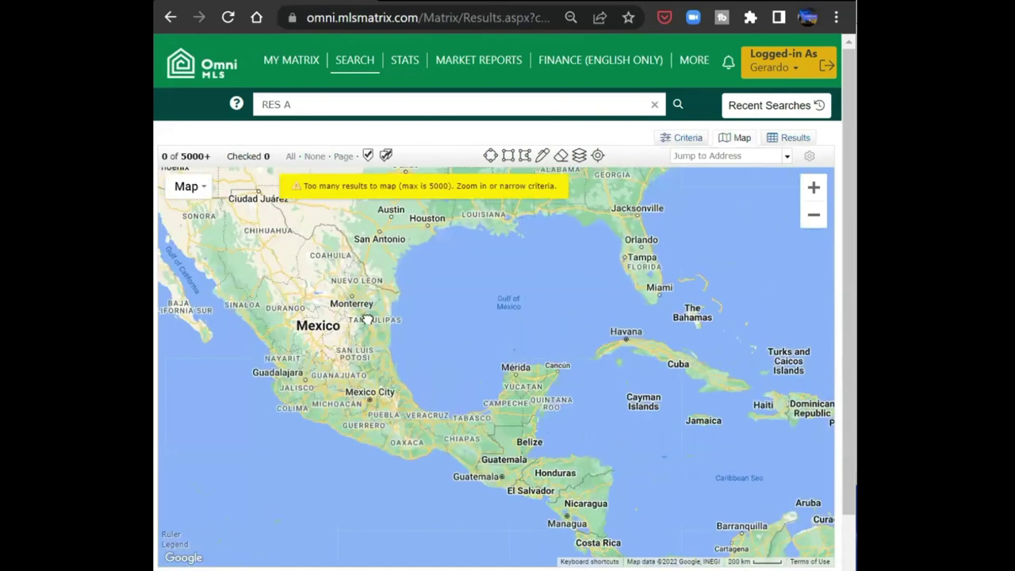
{"action": "left_click_drag", "start_coordinate": [368, 319], "coordinate": [520, 309]}
{"action": "scroll", "coordinate": [328, 263], "scroll_direction": "up", "scroll_amount": 1}
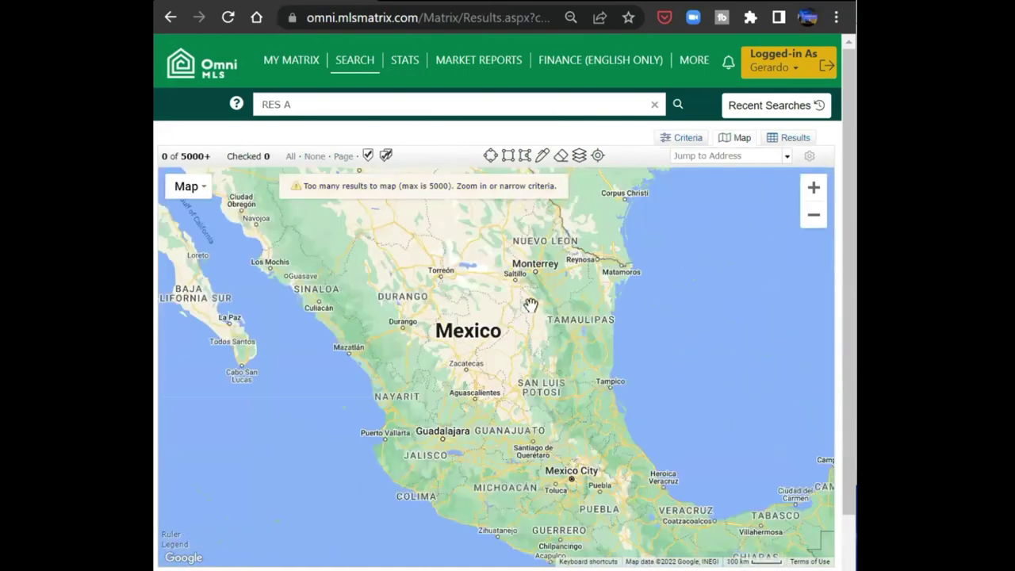
{"action": "scroll", "coordinate": [603, 357], "scroll_direction": "up", "scroll_amount": 1}
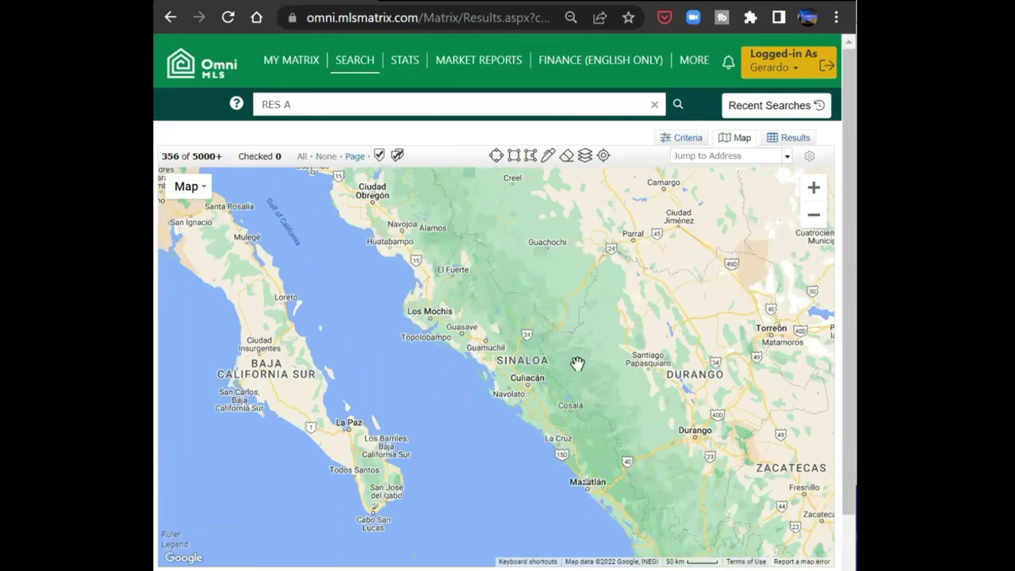
{"action": "scroll", "coordinate": [571, 393], "scroll_direction": "up", "scroll_amount": 1}
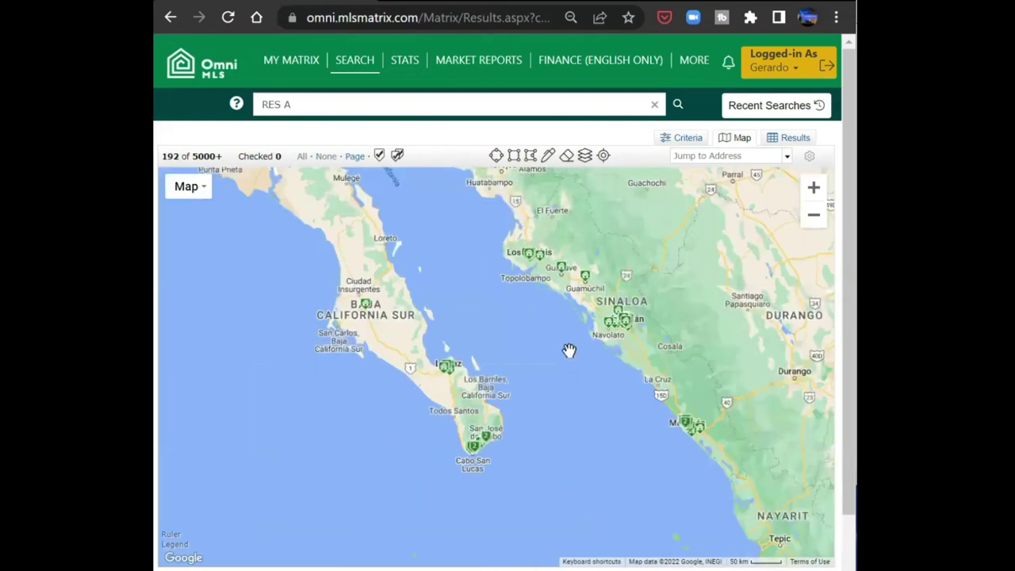
{"action": "left_click_drag", "start_coordinate": [604, 374], "coordinate": [650, 367]}
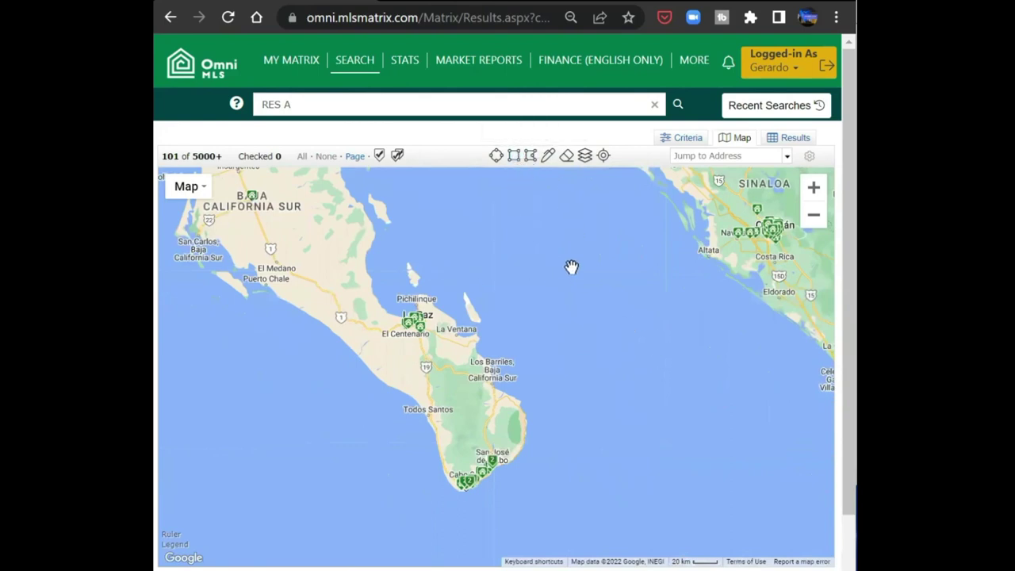
{"action": "left_click_drag", "start_coordinate": [570, 267], "coordinate": [563, 441]}
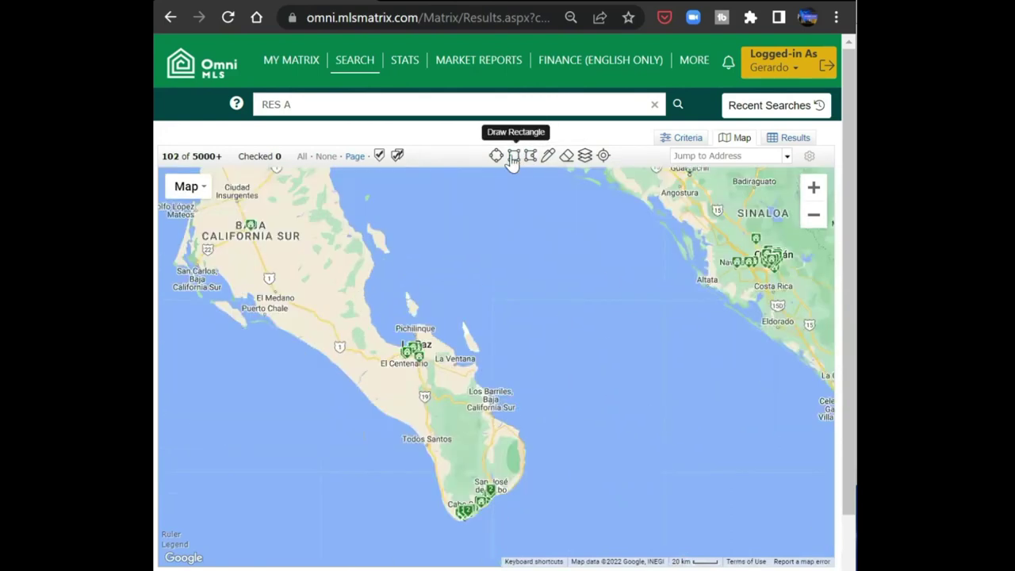
- Draw a search rectangle from La Paz to Cabo San Lucas, leaving 62 listings
{"action": "left_click", "coordinate": [513, 155]}
{"action": "mouse_move", "coordinate": [590, 301]}
{"action": "left_mouse_down"}
{"action": "mouse_move", "coordinate": [462, 516]}
{"action": "mouse_move", "coordinate": [335, 544]}
{"action": "mouse_move", "coordinate": [357, 530]}
{"action": "mouse_move", "coordinate": [336, 523]}
{"action": "left_mouse_up"}
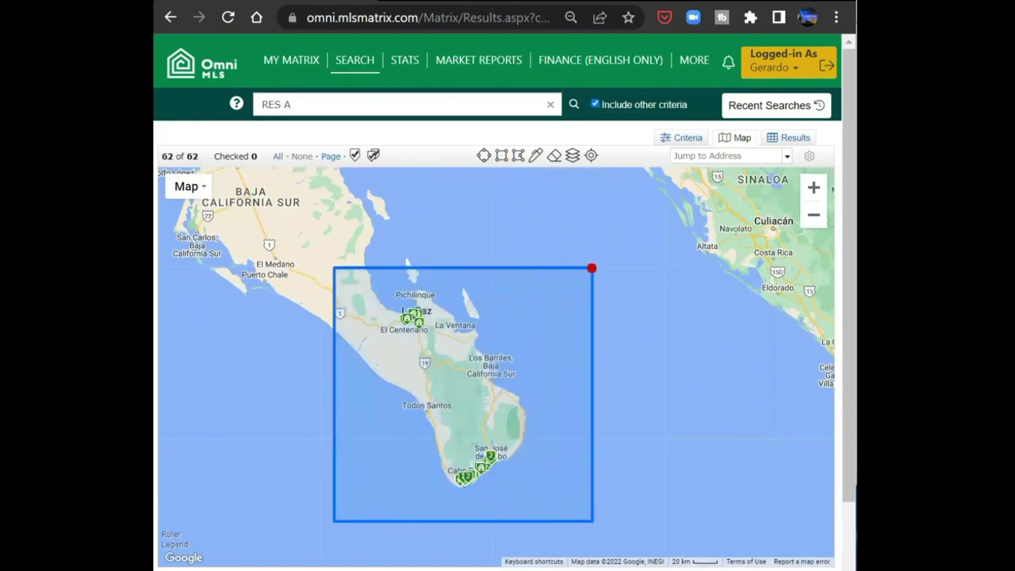
{"action": "scroll", "coordinate": [645, 358], "scroll_direction": "down", "scroll_amount": 2}
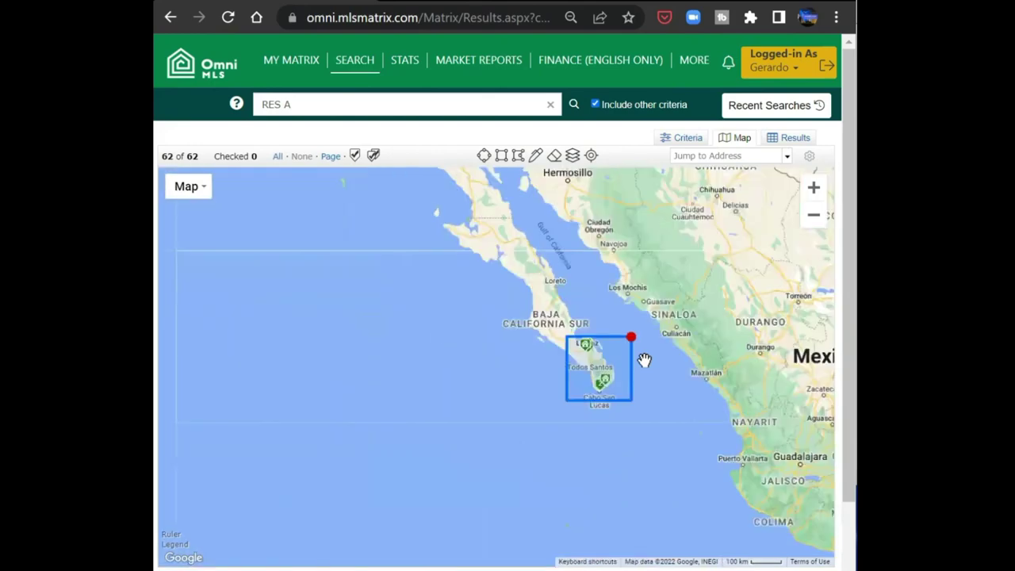
- Show the 62 results as a table and check listing MX2233383
{"action": "left_click", "coordinate": [791, 140]}
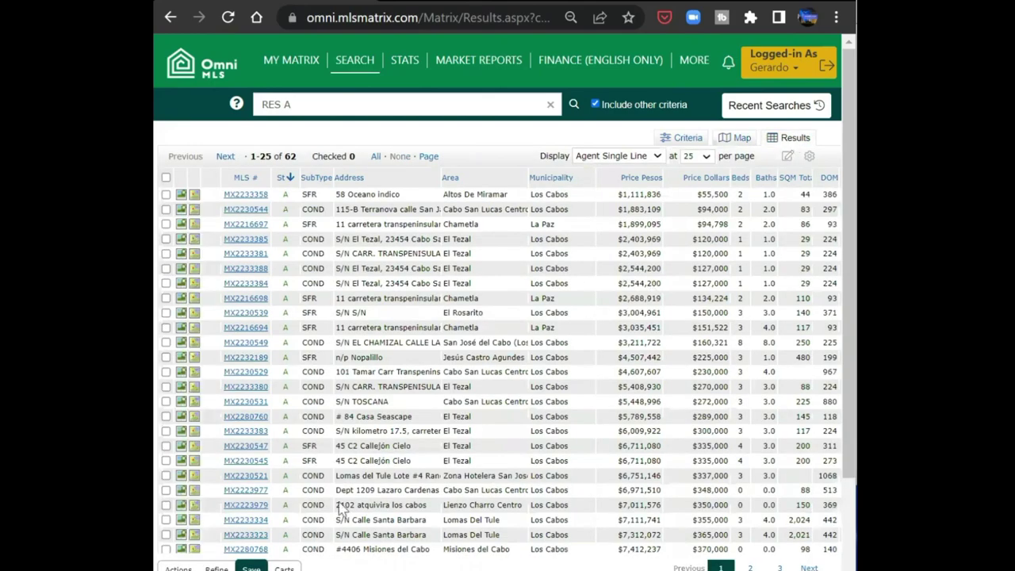
{"action": "scroll", "coordinate": [340, 510], "scroll_direction": "down", "scroll_amount": 2}
{"action": "scroll", "coordinate": [341, 509], "scroll_direction": "up", "scroll_amount": 2}
{"action": "scroll", "coordinate": [480, 140], "scroll_direction": "down", "scroll_amount": 1}
{"action": "scroll", "coordinate": [480, 131], "scroll_direction": "up", "scroll_amount": 1}
{"action": "scroll", "coordinate": [711, 430], "scroll_direction": "down", "scroll_amount": 3}
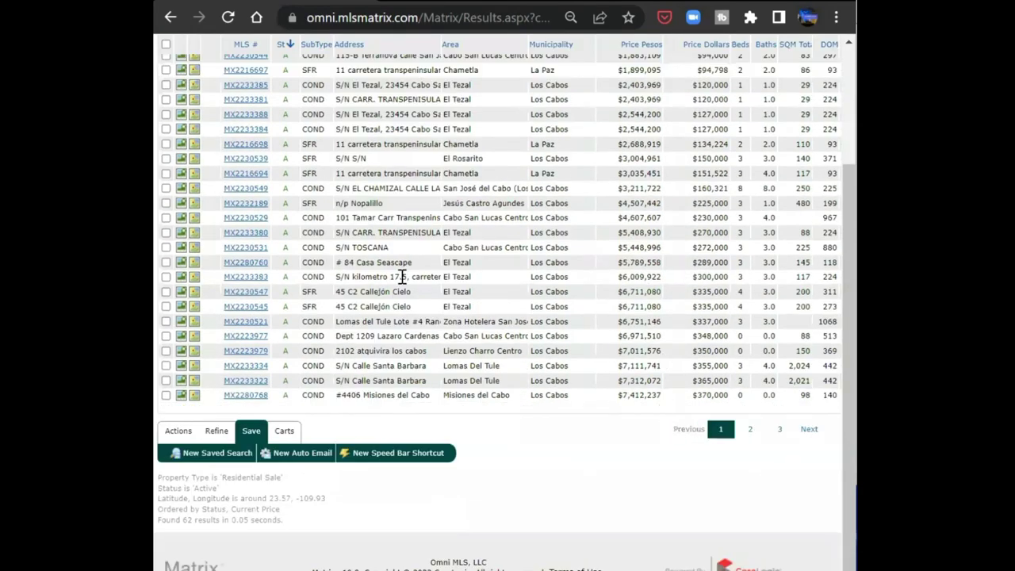
{"action": "left_click", "coordinate": [166, 276]}
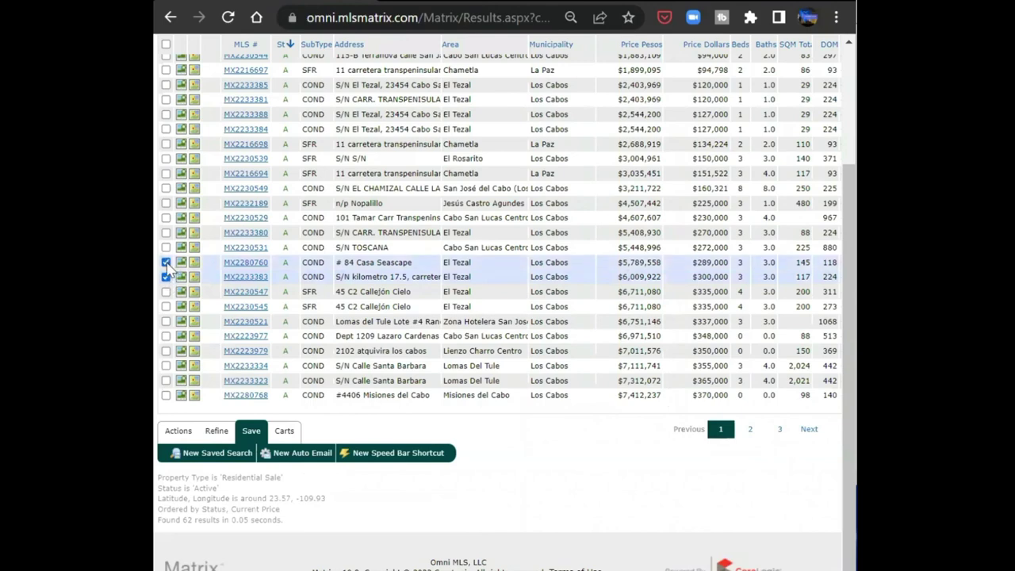
- Check listings from MX2233380 down to MX2223977, eight in total, and show their Actions
{"action": "left_click", "coordinate": [166, 248]}
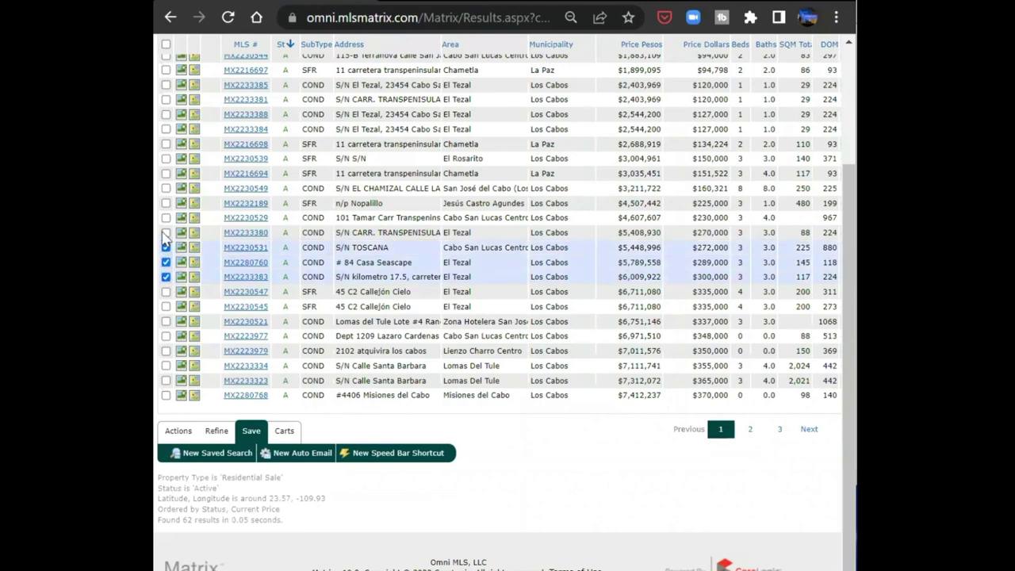
{"action": "left_click", "coordinate": [165, 232]}
{"action": "left_click", "coordinate": [166, 217]}
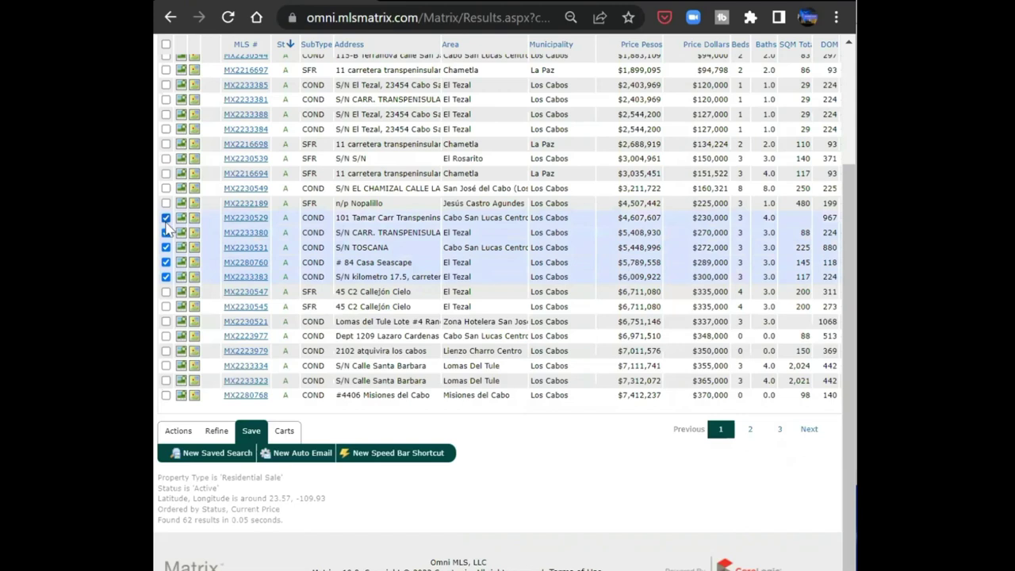
{"action": "left_click", "coordinate": [166, 218]}
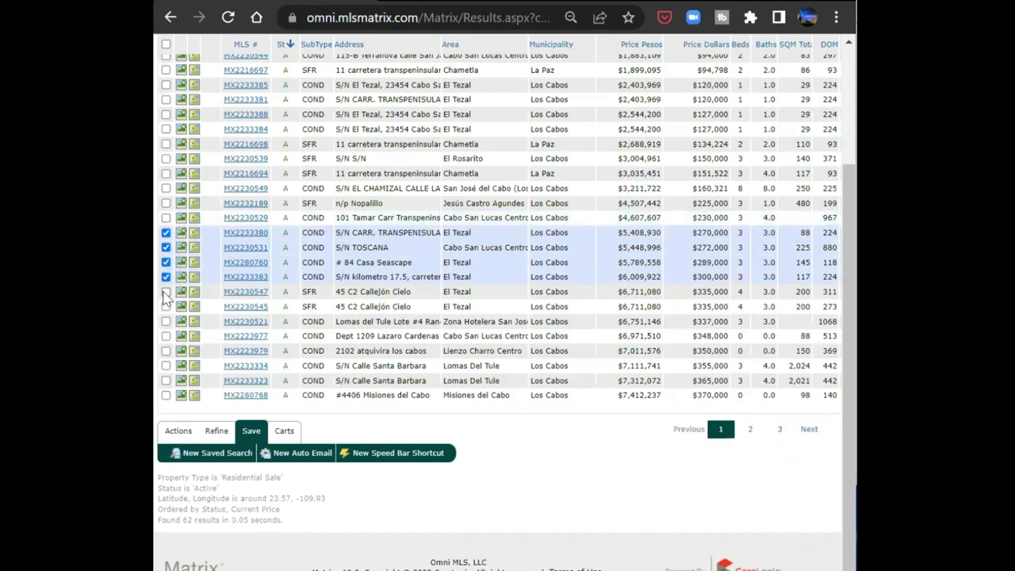
{"action": "left_click", "coordinate": [165, 291]}
{"action": "left_click", "coordinate": [165, 307]}
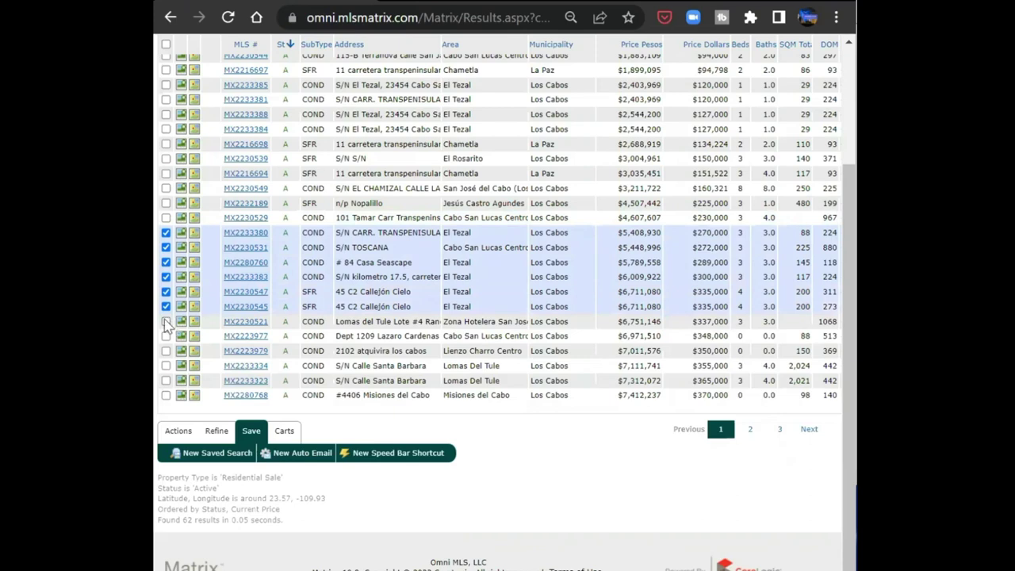
{"action": "left_click", "coordinate": [166, 321]}
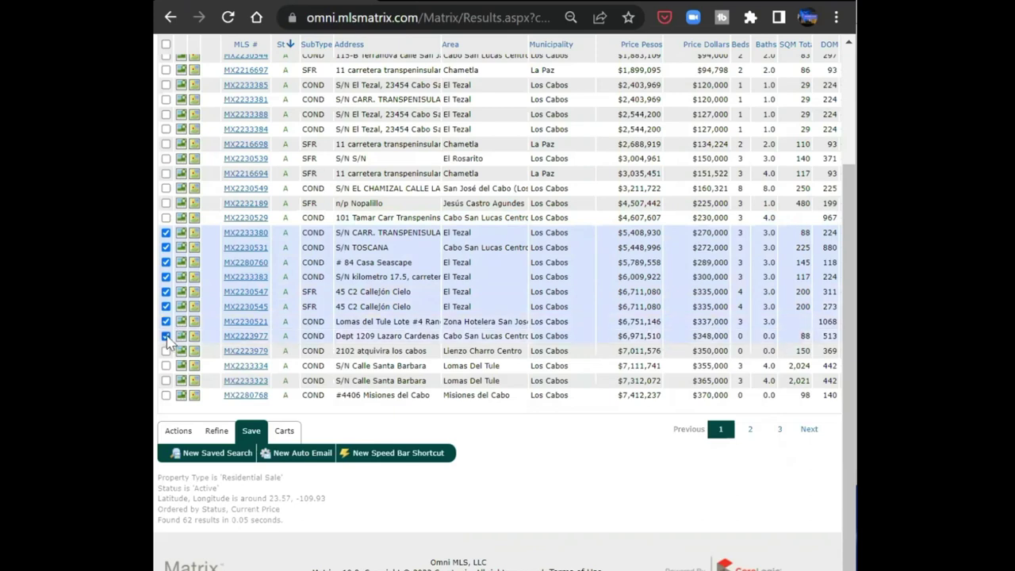
{"action": "left_click", "coordinate": [166, 336]}
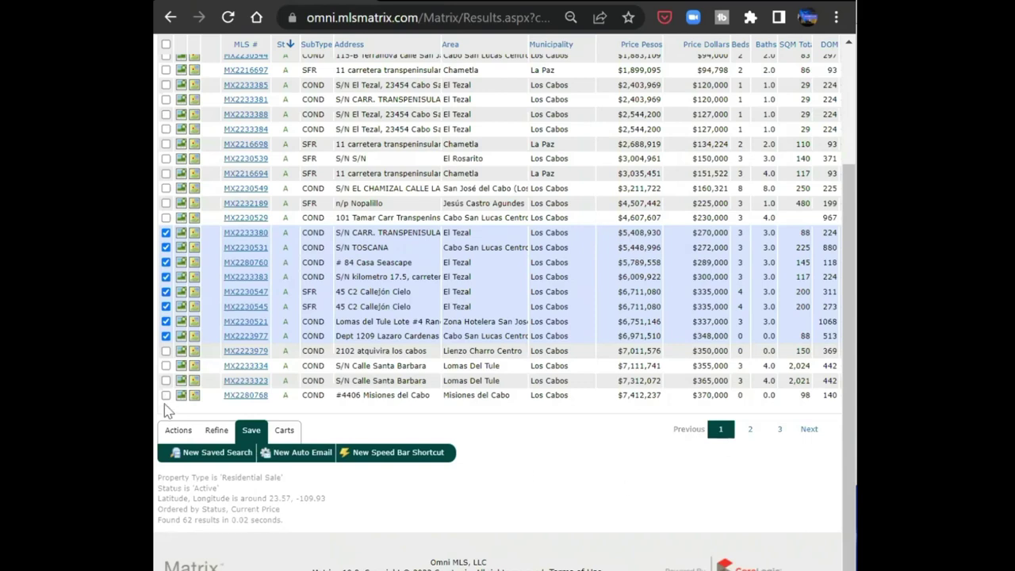
{"action": "left_click", "coordinate": [175, 432]}
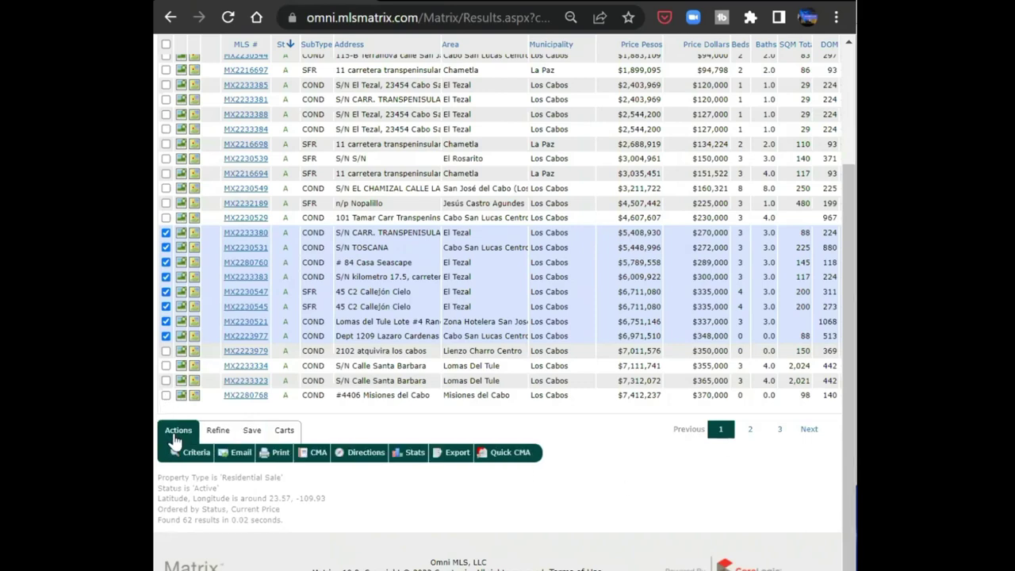
{"action": "left_click", "coordinate": [240, 454]}
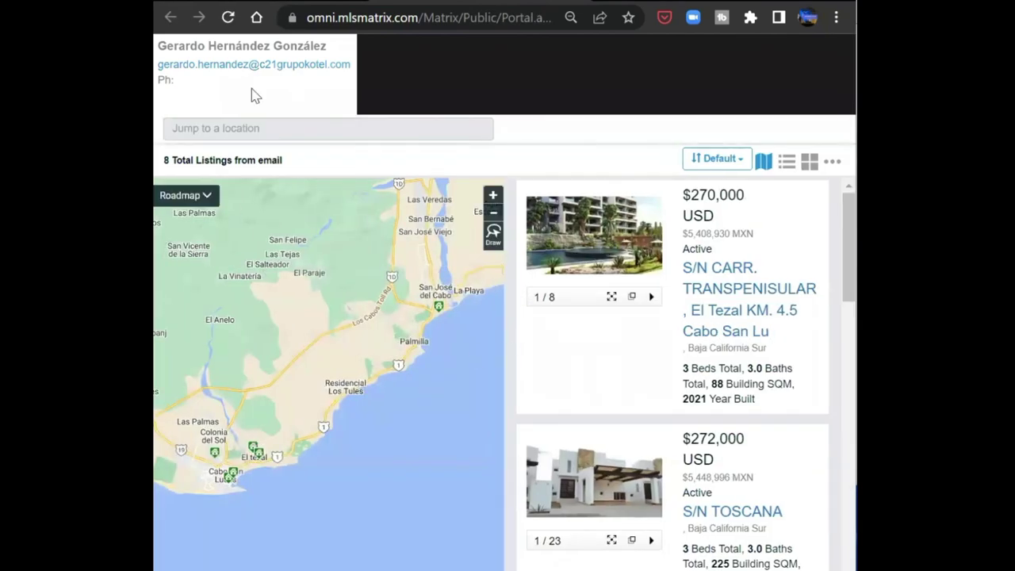
{"action": "scroll", "coordinate": [790, 236], "scroll_direction": "down", "scroll_amount": 10}
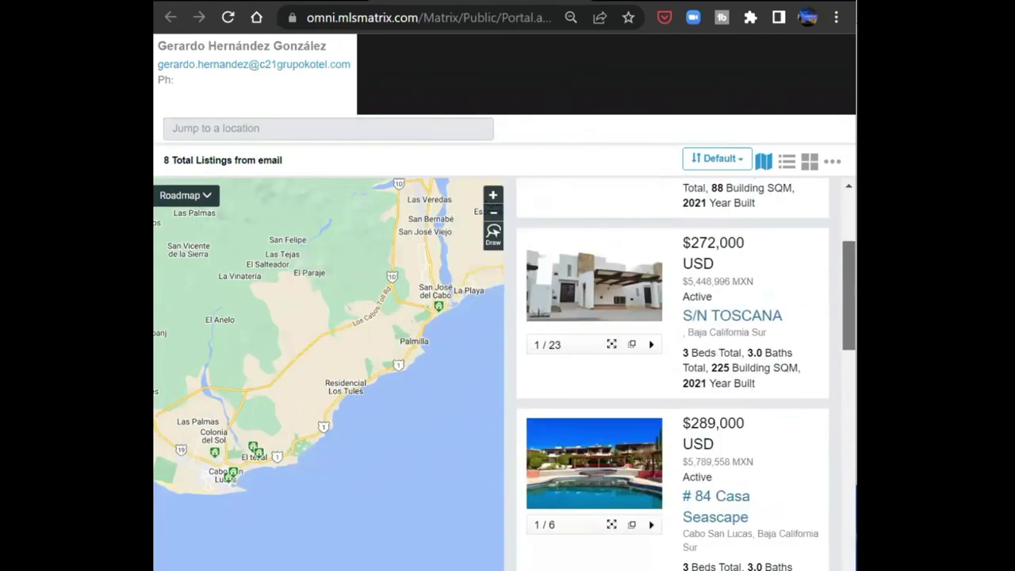
{"action": "scroll", "coordinate": [672, 372], "scroll_direction": "down", "scroll_amount": 6}
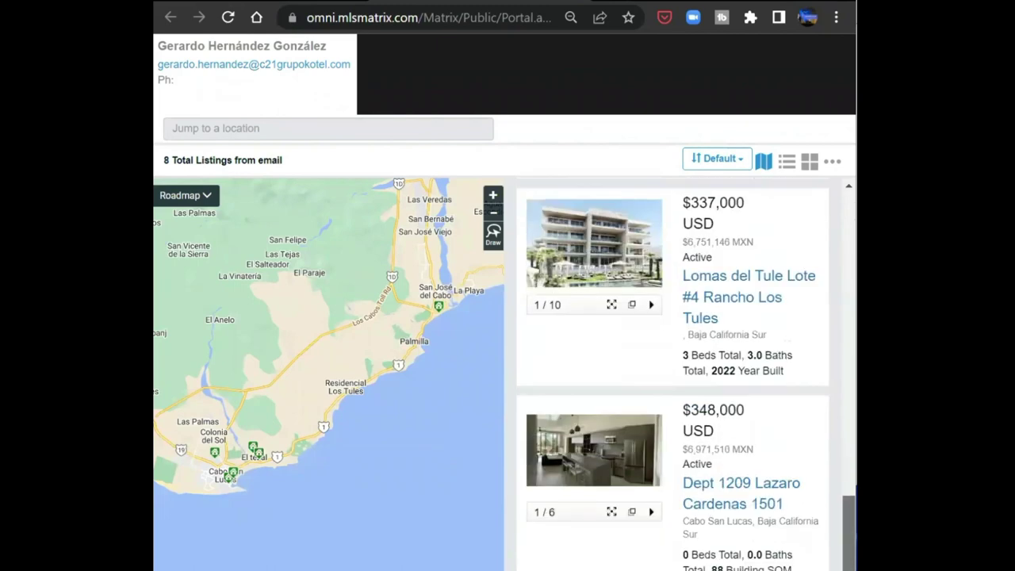
{"action": "scroll", "coordinate": [672, 372], "scroll_direction": "up", "scroll_amount": 4}
{"action": "scroll", "coordinate": [672, 372], "scroll_direction": "up", "scroll_amount": 12}
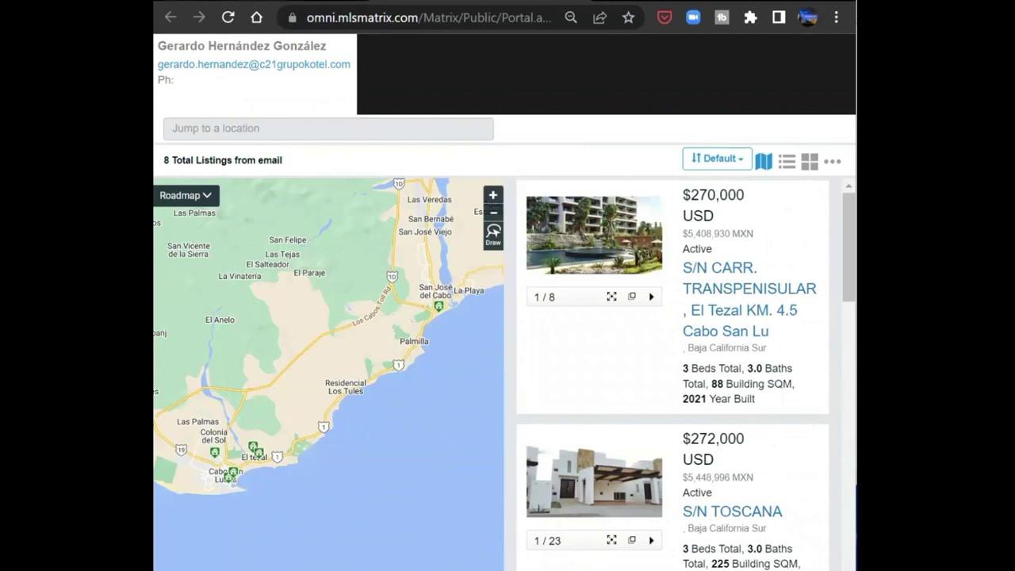
{"action": "key", "text": "ctrl+w"}
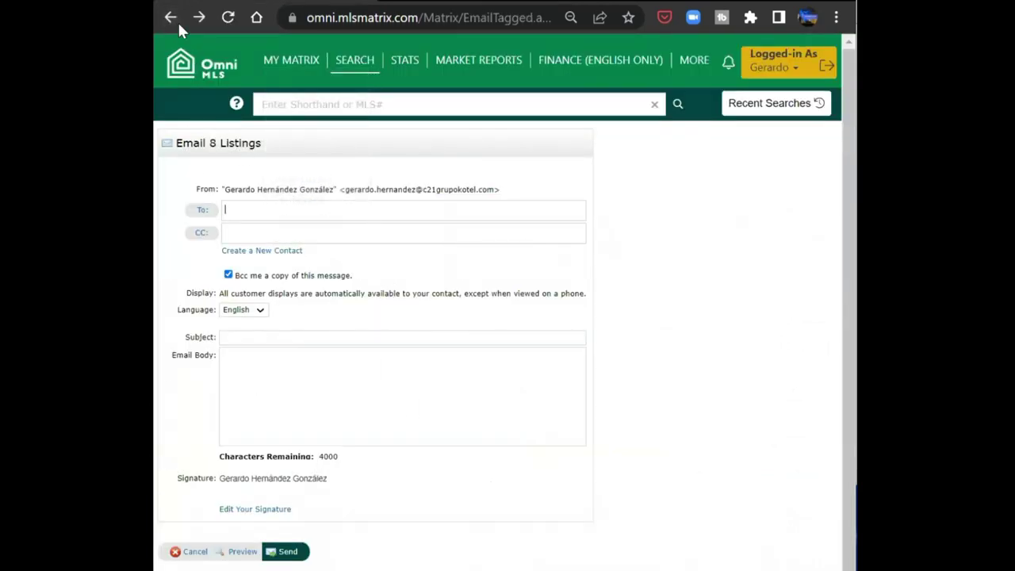
{"action": "left_click", "coordinate": [171, 19]}
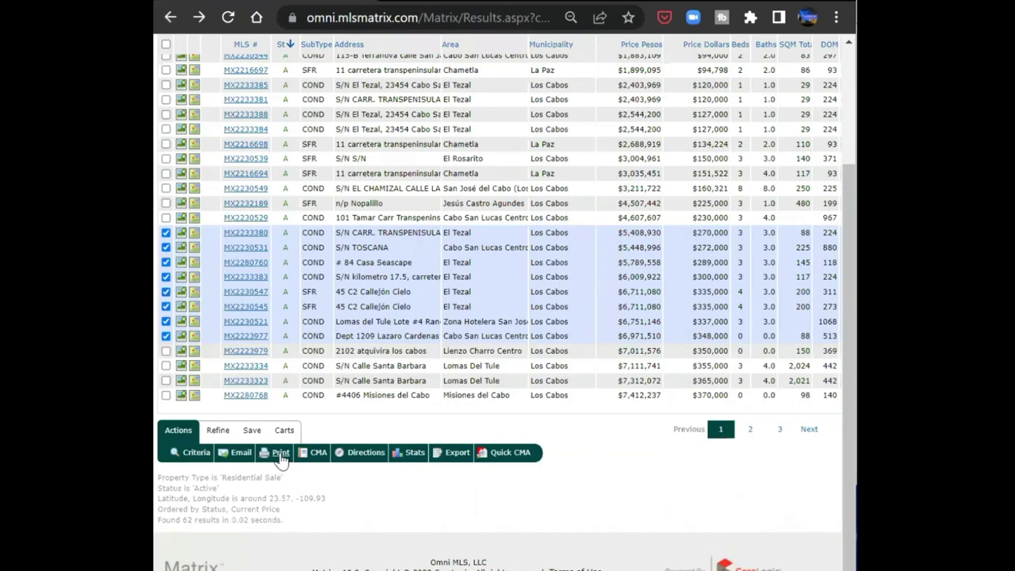
- Try printing the checked listings in Hotsheet format, then cancel
{"action": "left_click", "coordinate": [281, 456]}
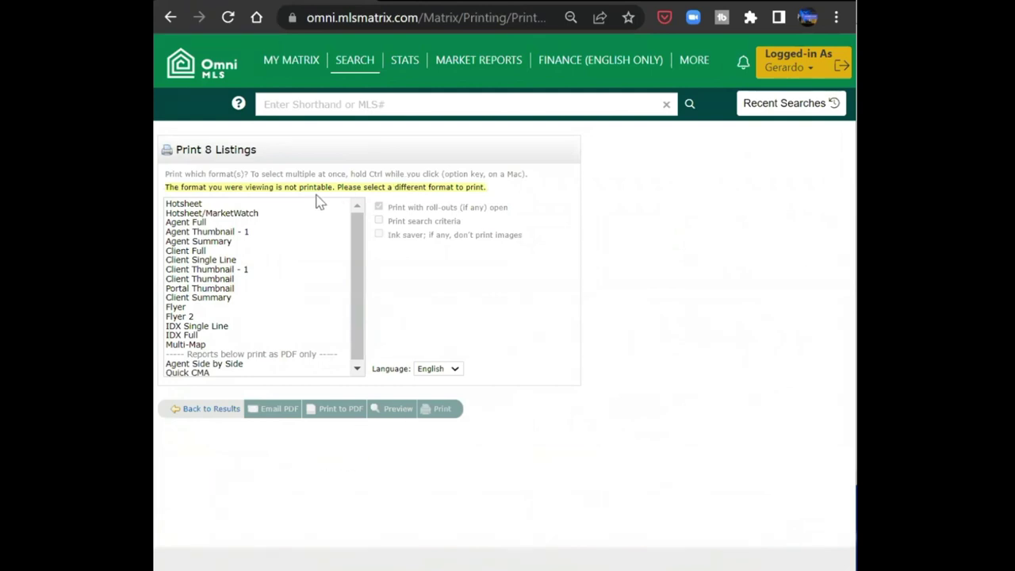
{"action": "left_click", "coordinate": [194, 208]}
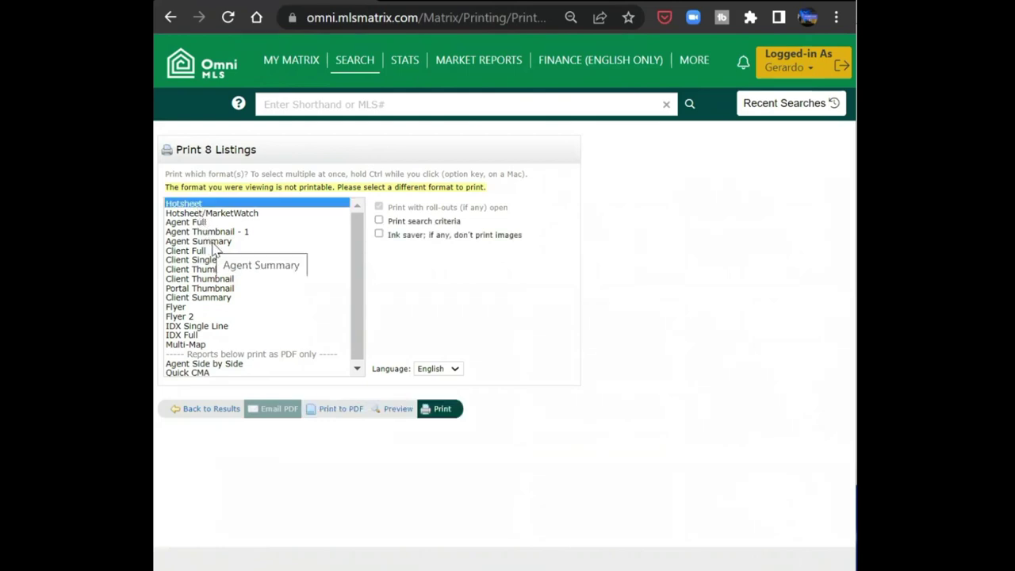
{"action": "left_click", "coordinate": [441, 409]}
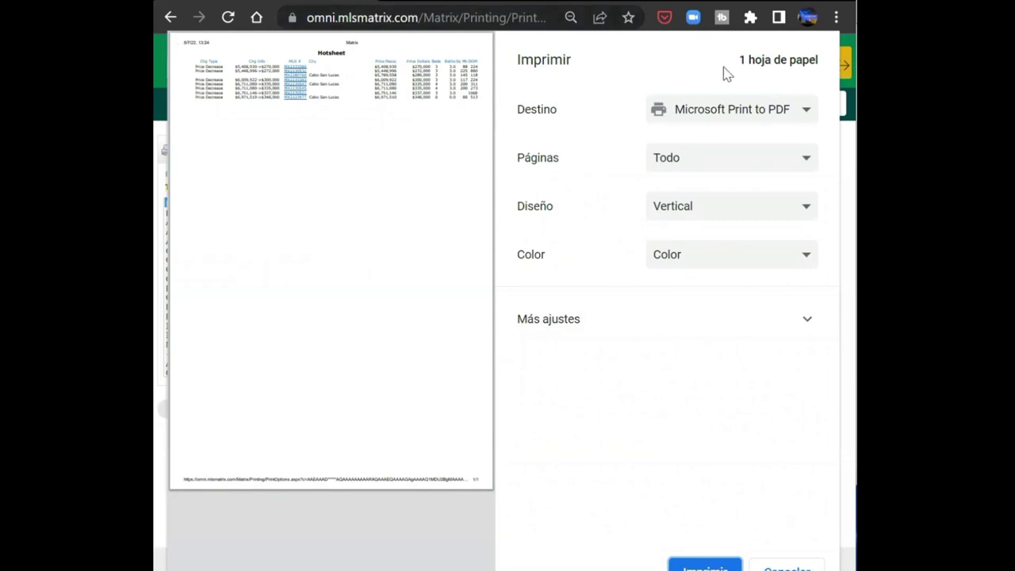
{"action": "key", "text": "Escape"}
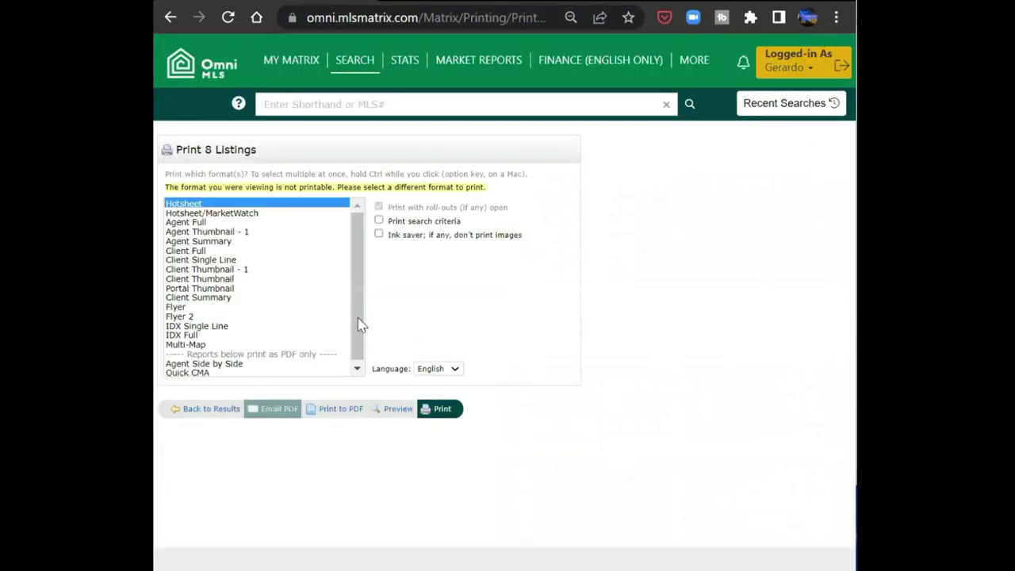
- Preview the eight listings in Agent Full format, cancel, and return to results
{"action": "left_click", "coordinate": [205, 223]}
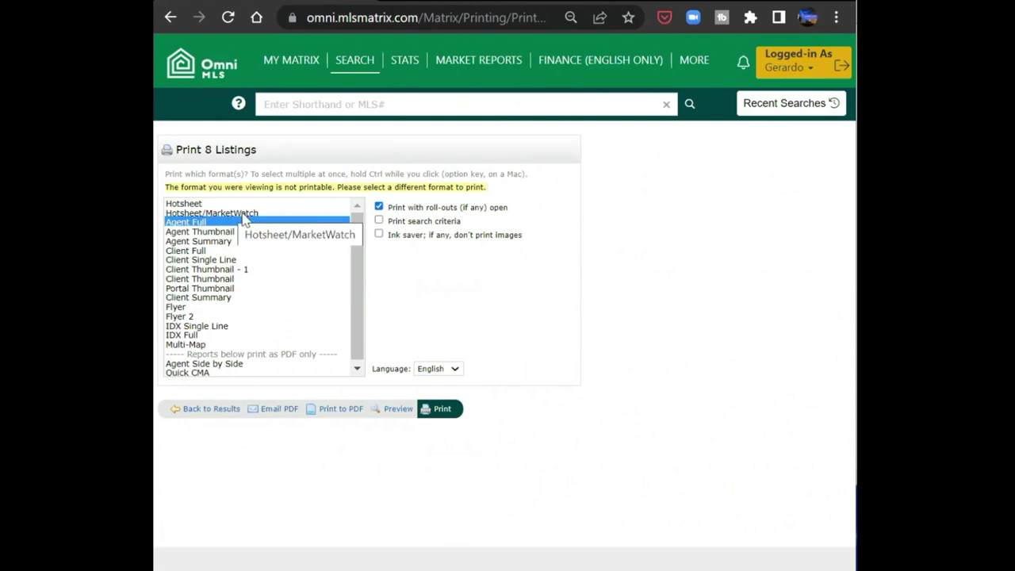
{"action": "left_click", "coordinate": [443, 409]}
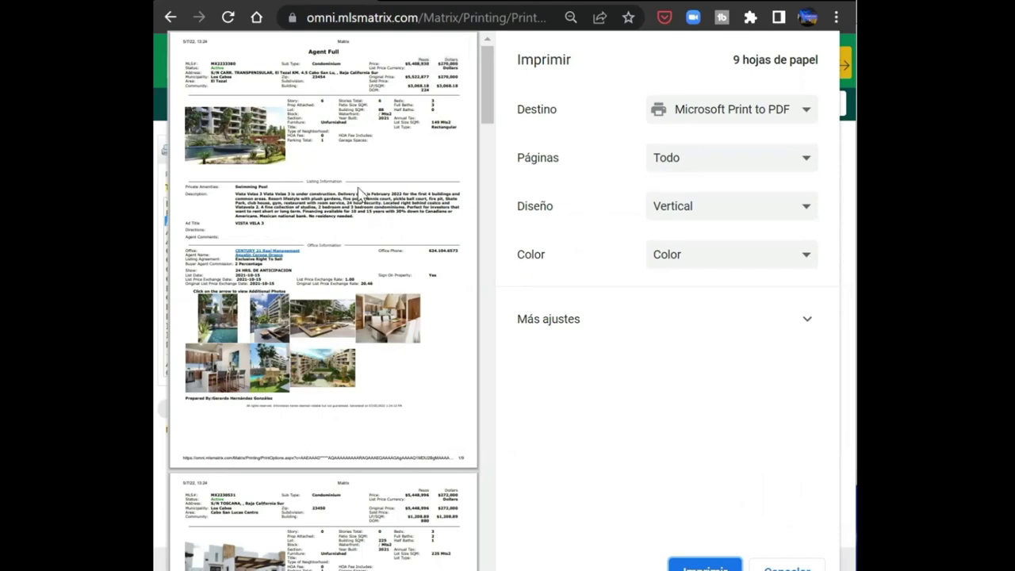
{"action": "scroll", "coordinate": [373, 229], "scroll_direction": "down", "scroll_amount": 8}
{"action": "scroll", "coordinate": [365, 230], "scroll_direction": "down", "scroll_amount": 18}
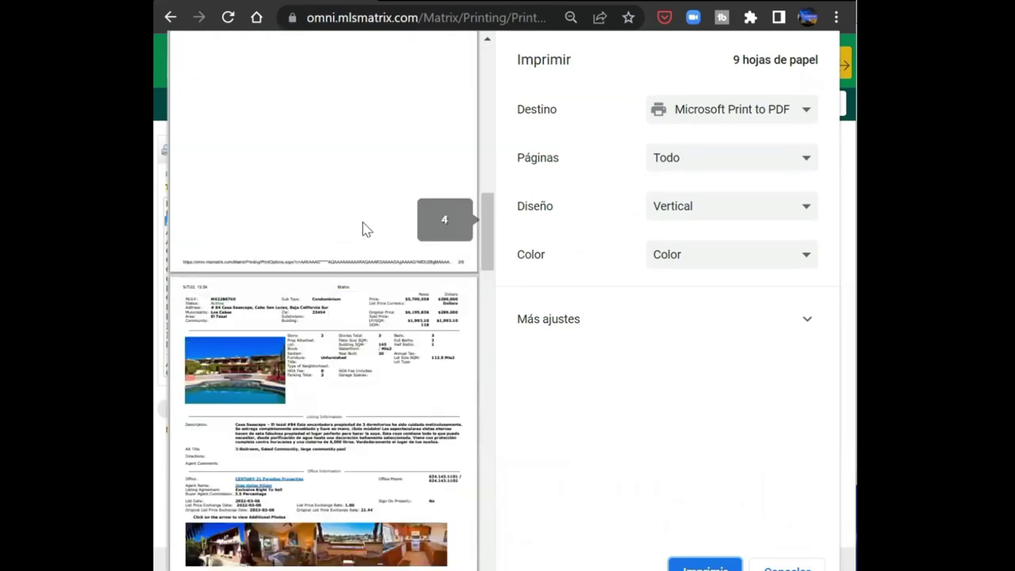
{"action": "scroll", "coordinate": [364, 225], "scroll_direction": "down", "scroll_amount": 6}
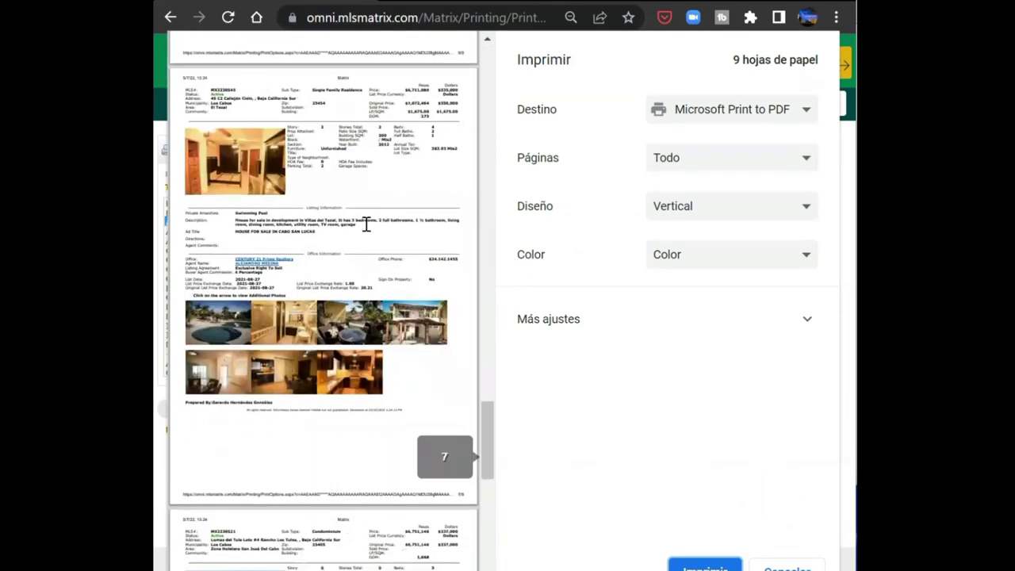
{"action": "scroll", "coordinate": [365, 224], "scroll_direction": "up", "scroll_amount": 18}
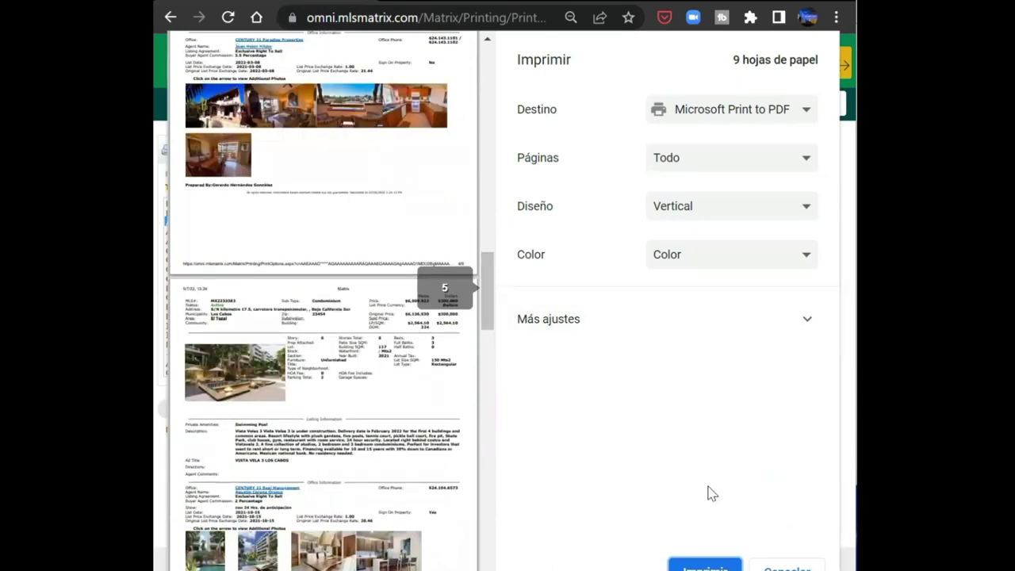
{"action": "key", "text": "Escape"}
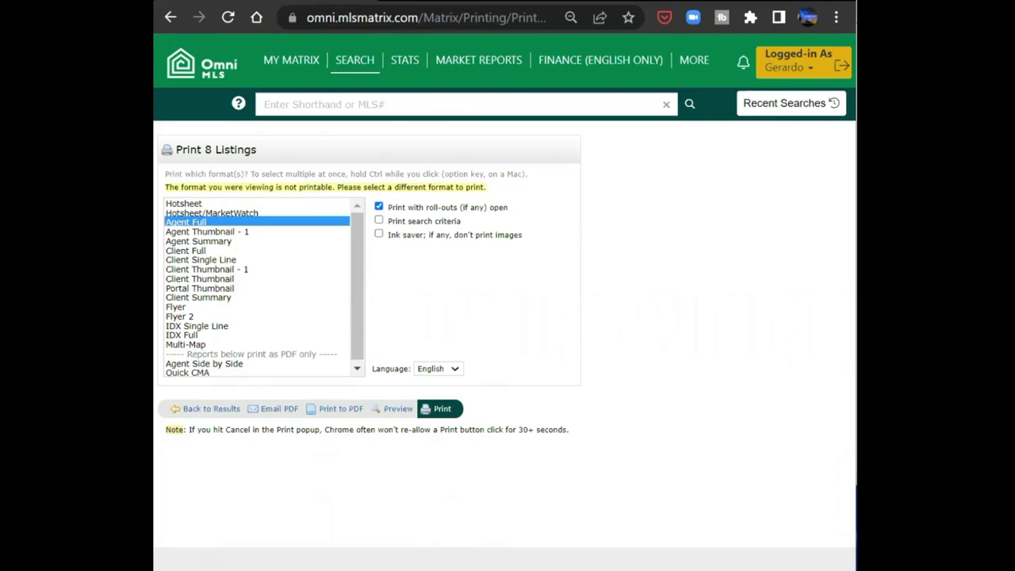
{"action": "left_click", "coordinate": [200, 410]}
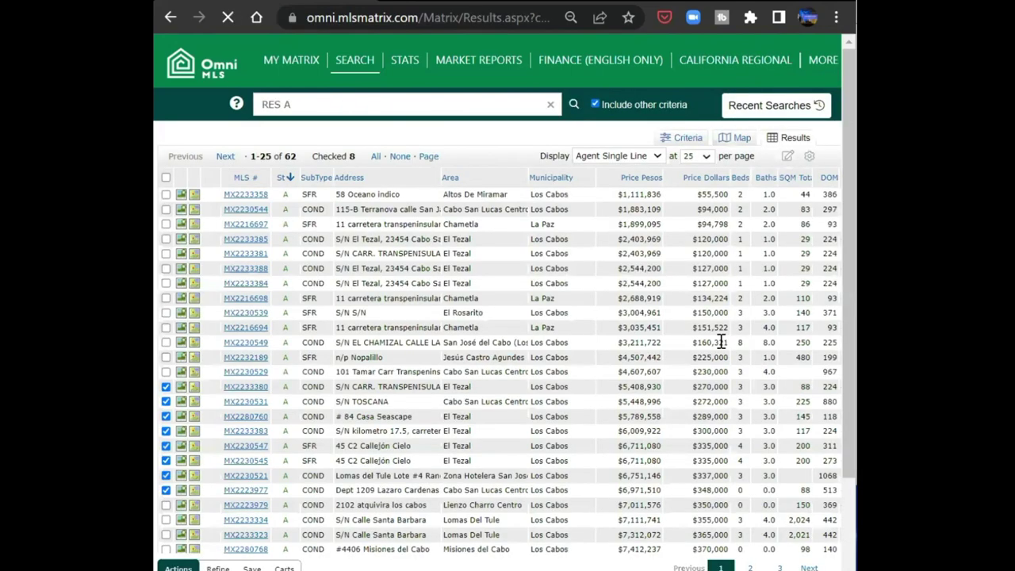
- Create a new saved search named 'HOMES 350000 BAJA' from the Save options
{"action": "scroll", "coordinate": [725, 344], "scroll_direction": "down", "scroll_amount": 4}
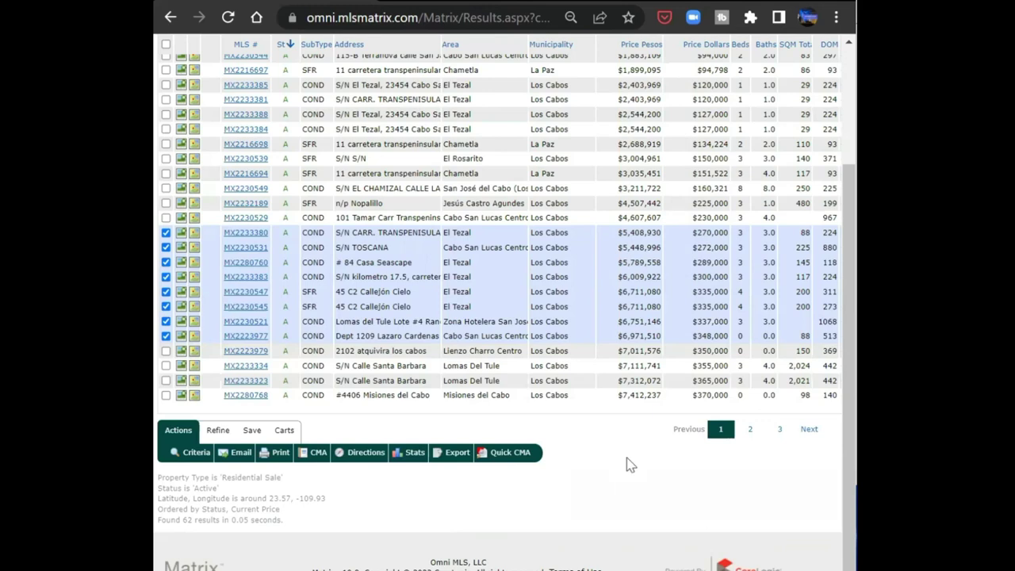
{"action": "left_click", "coordinate": [252, 430]}
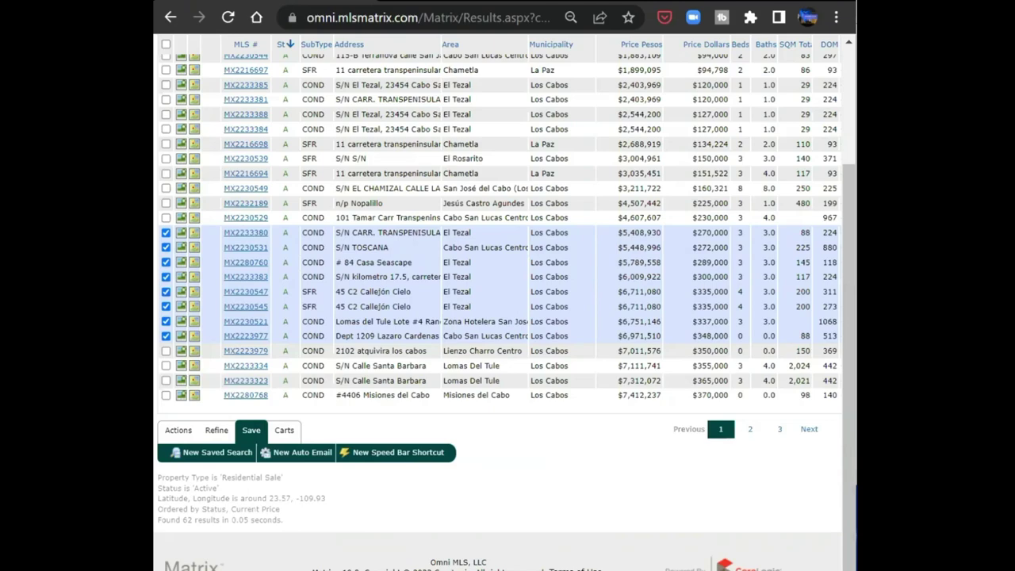
{"action": "left_click", "coordinate": [230, 455]}
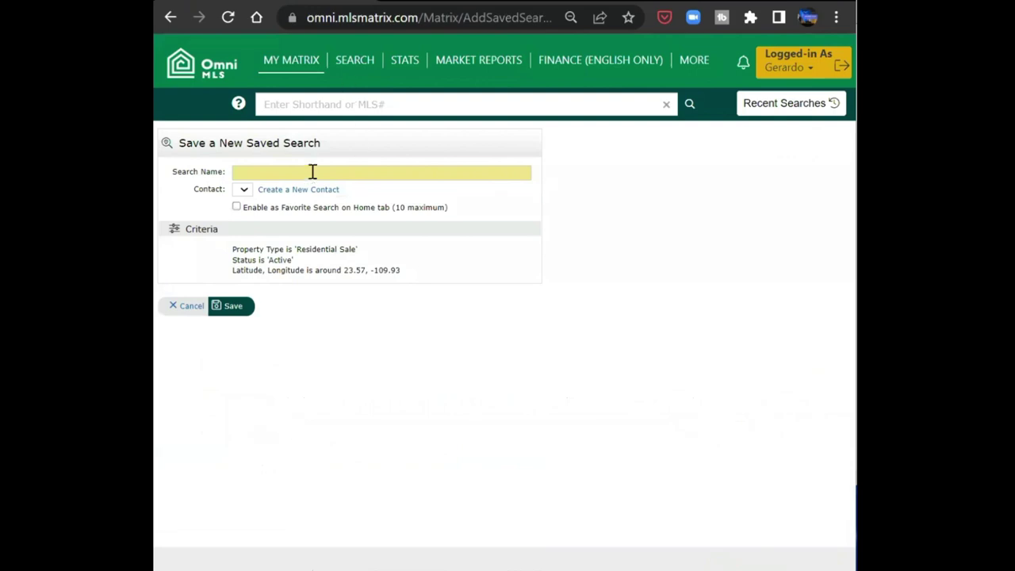
{"action": "left_click", "coordinate": [312, 172]}
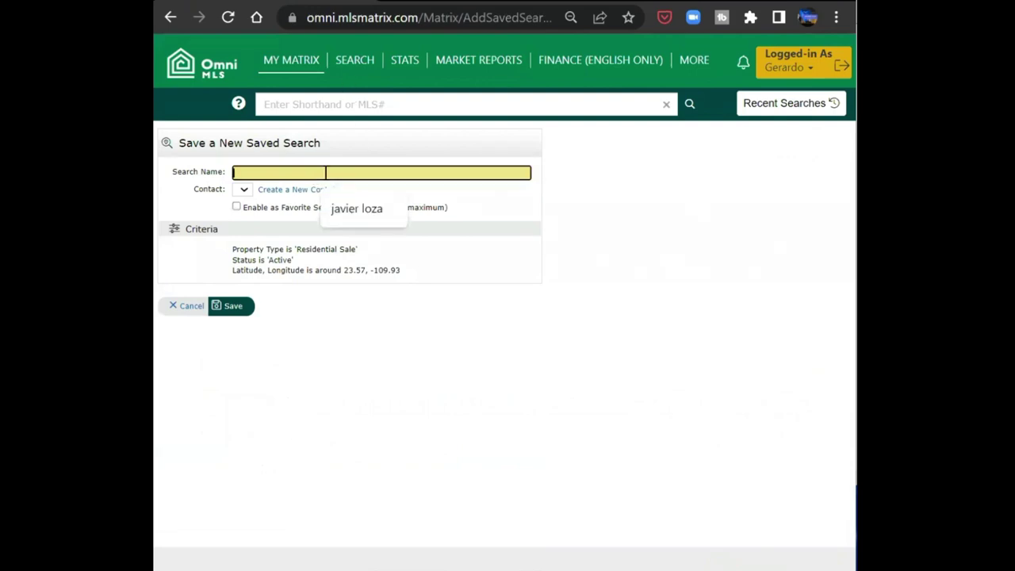
{"action": "type", "text": "HOMES"}
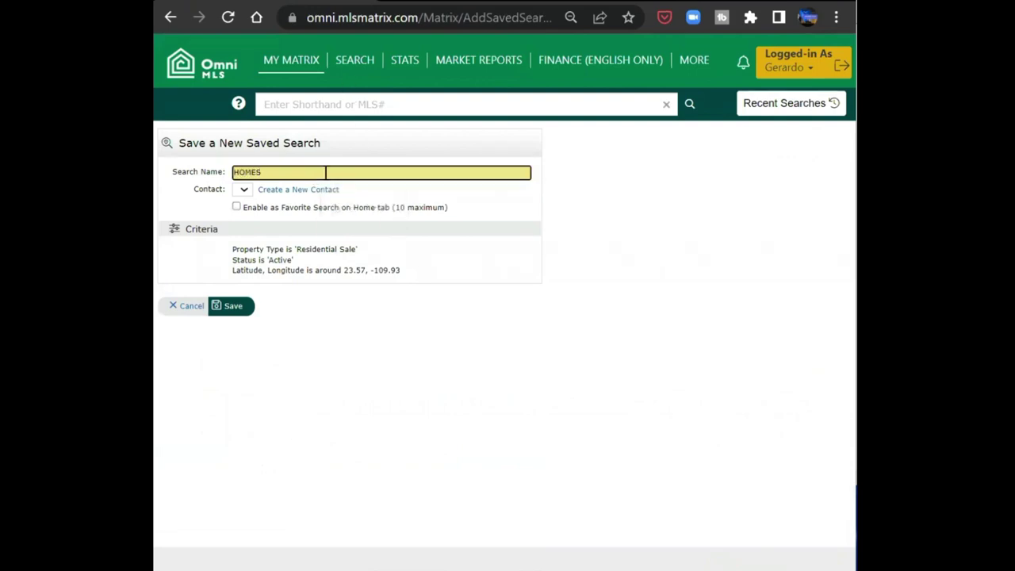
{"action": "type", "text": " 350000 BAJA"}
{"action": "left_click", "coordinate": [234, 307]}
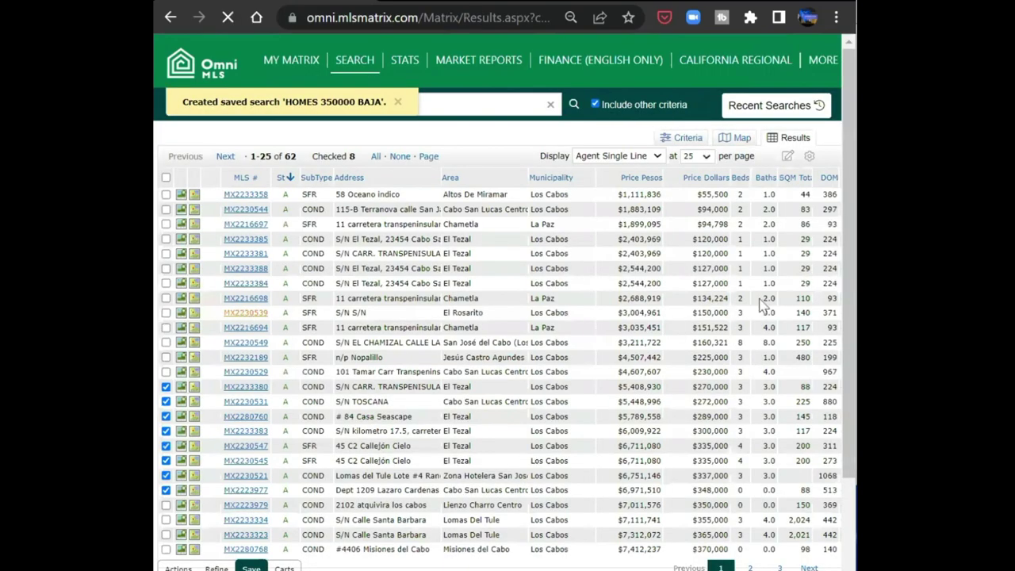
{"action": "scroll", "coordinate": [639, 505], "scroll_direction": "down", "scroll_amount": 3}
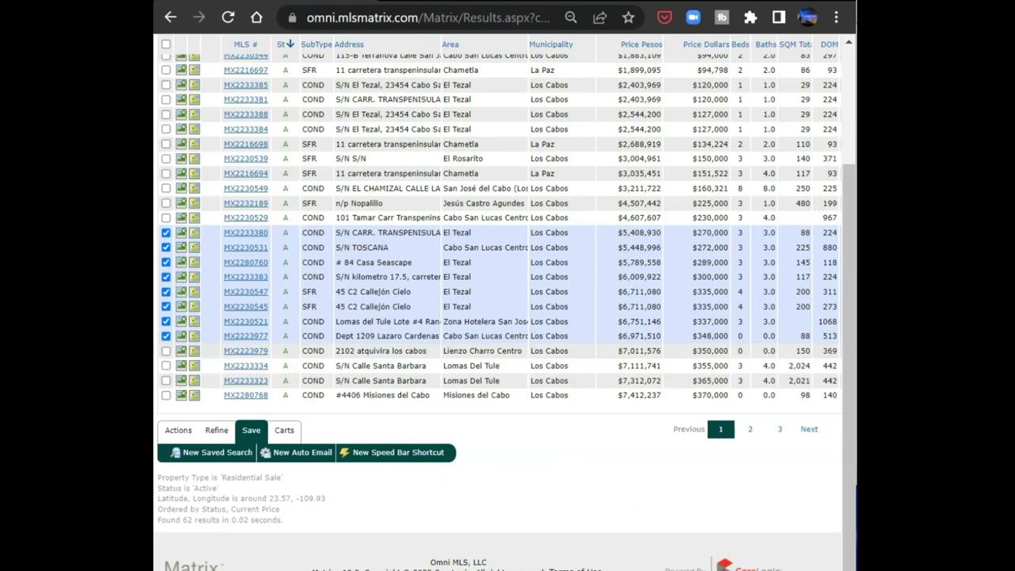
- Try another saved search with the autofill-suggested name, rejected as a duplicate
{"action": "left_click", "coordinate": [218, 453]}
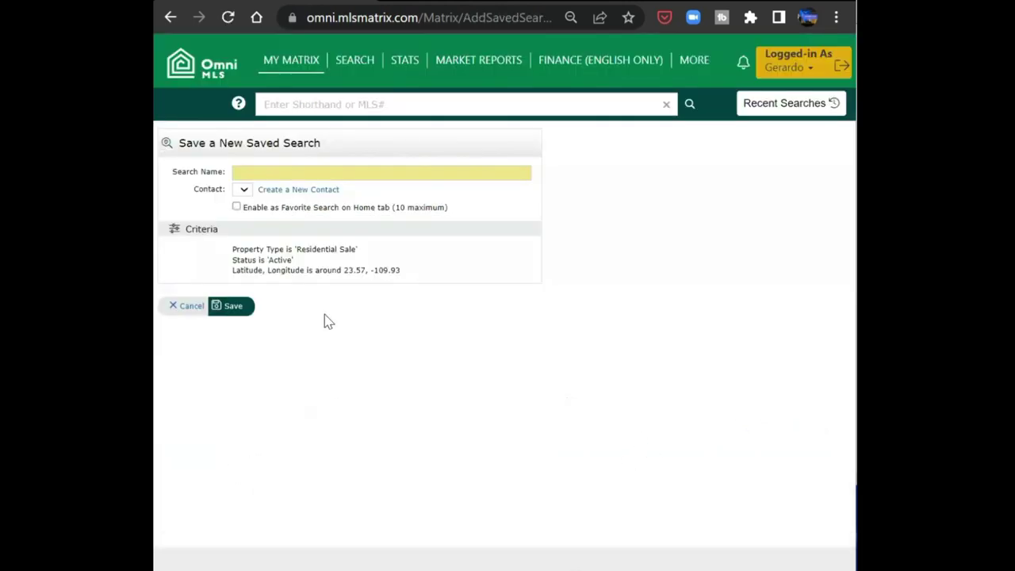
{"action": "left_click", "coordinate": [317, 172]}
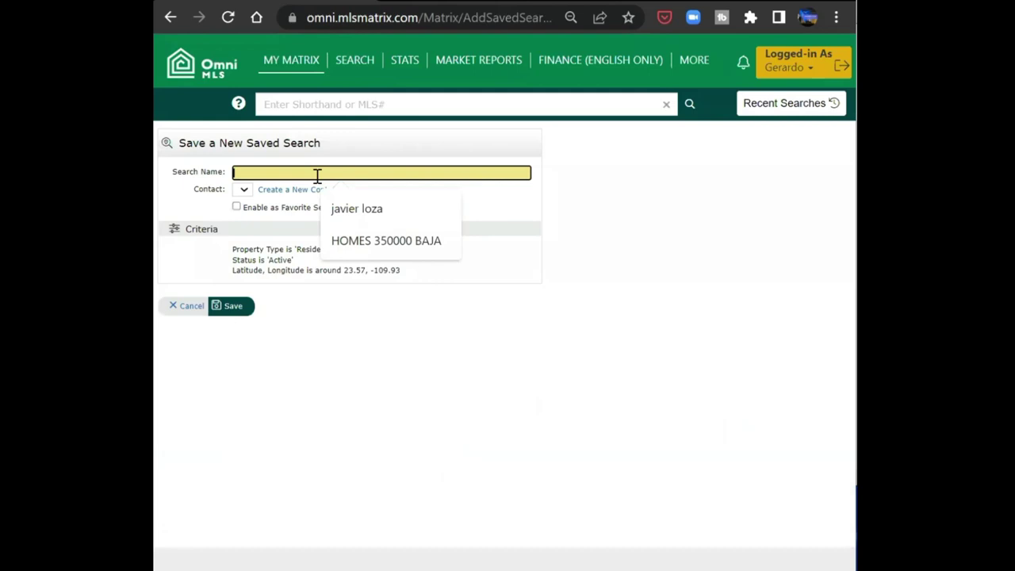
{"action": "left_click", "coordinate": [348, 213]}
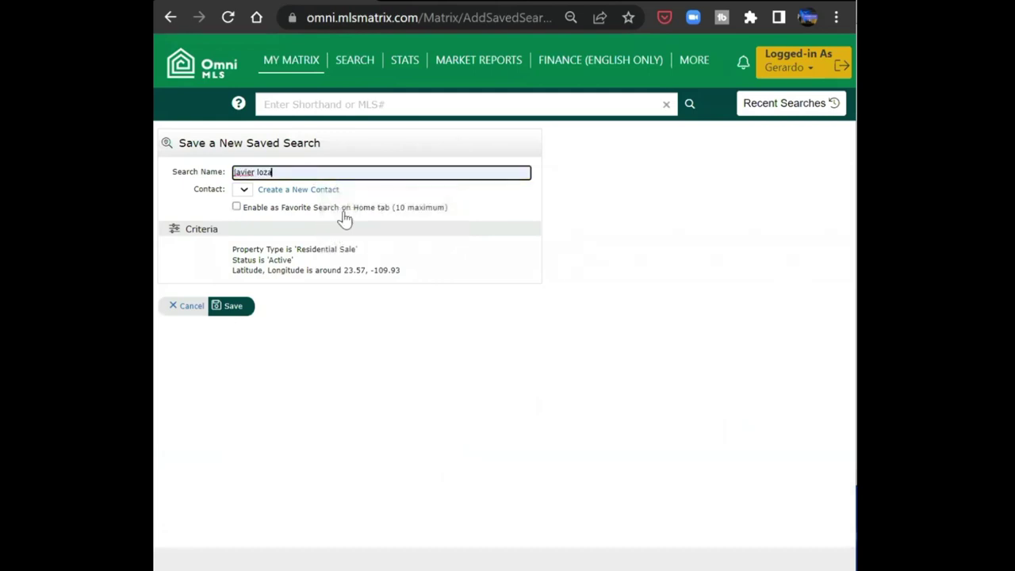
{"action": "left_click", "coordinate": [231, 304]}
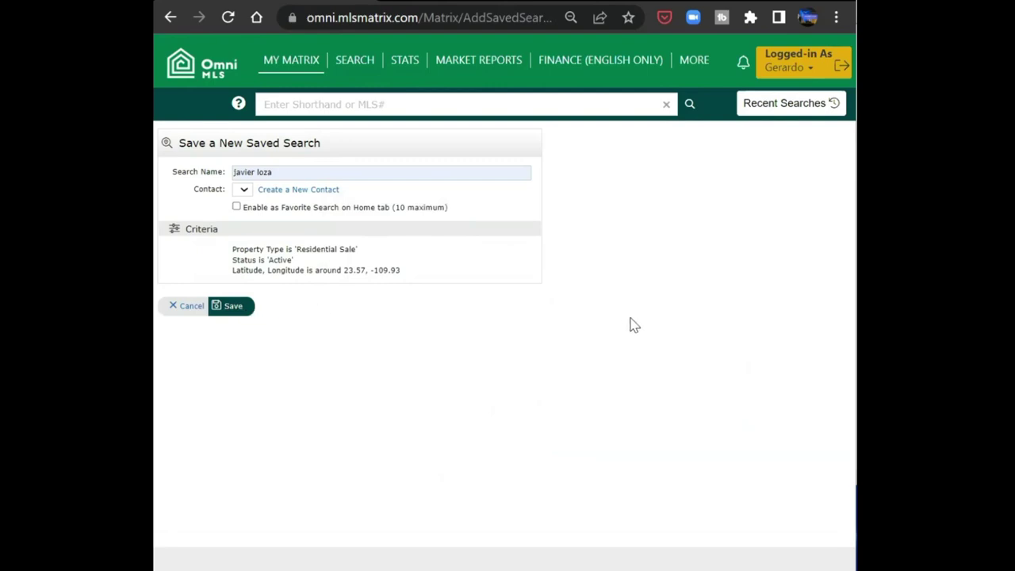
{"action": "left_click", "coordinate": [232, 309]}
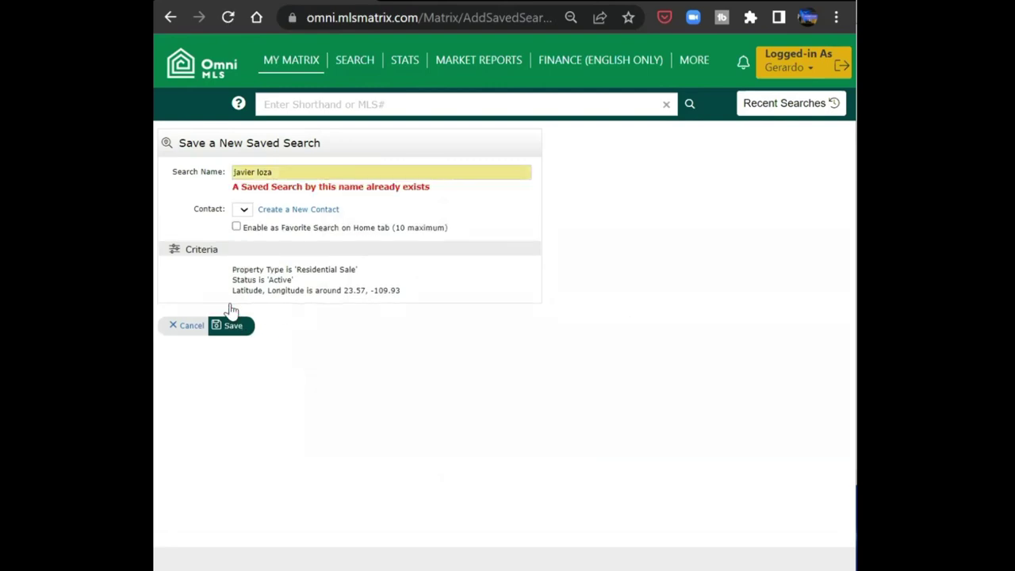
- Rename the saved search to the client's name plus BAJA and save it
{"action": "left_click", "coordinate": [288, 171]}
{"action": "left_click_drag", "start_coordinate": [288, 171], "coordinate": [228, 170]}
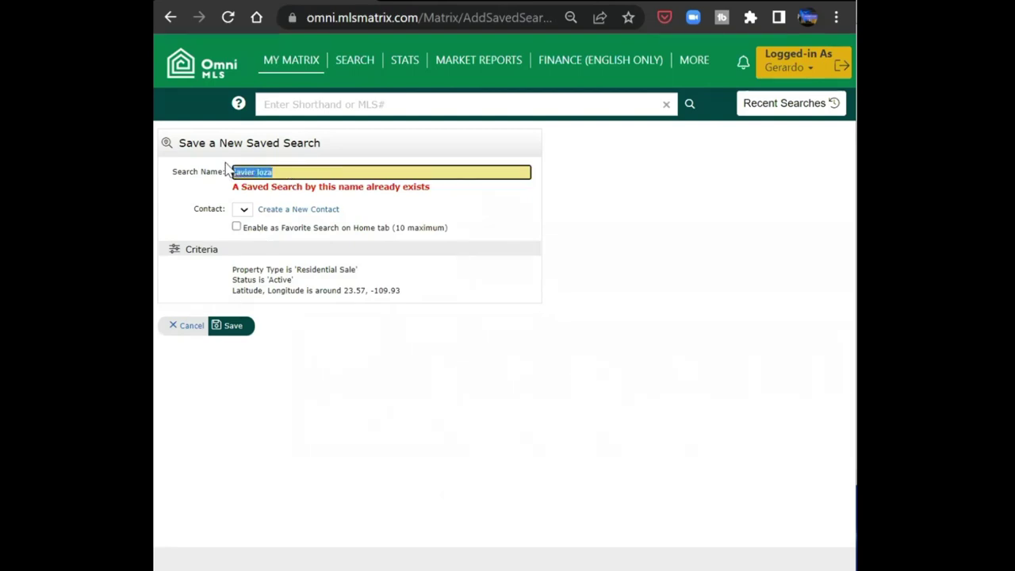
{"action": "type", "text": "JAVIER L"}
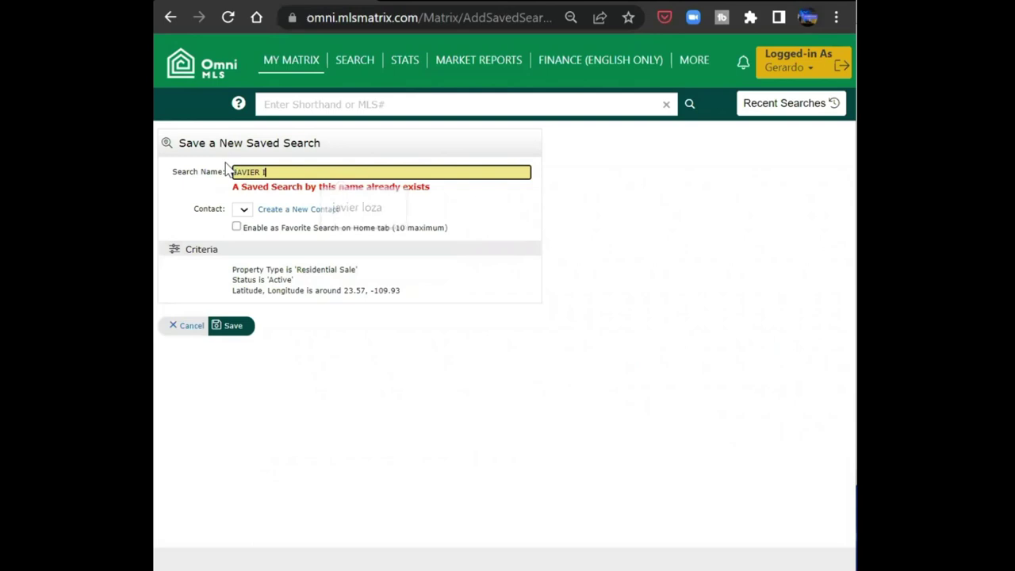
{"action": "type", "text": "N BAJA"}
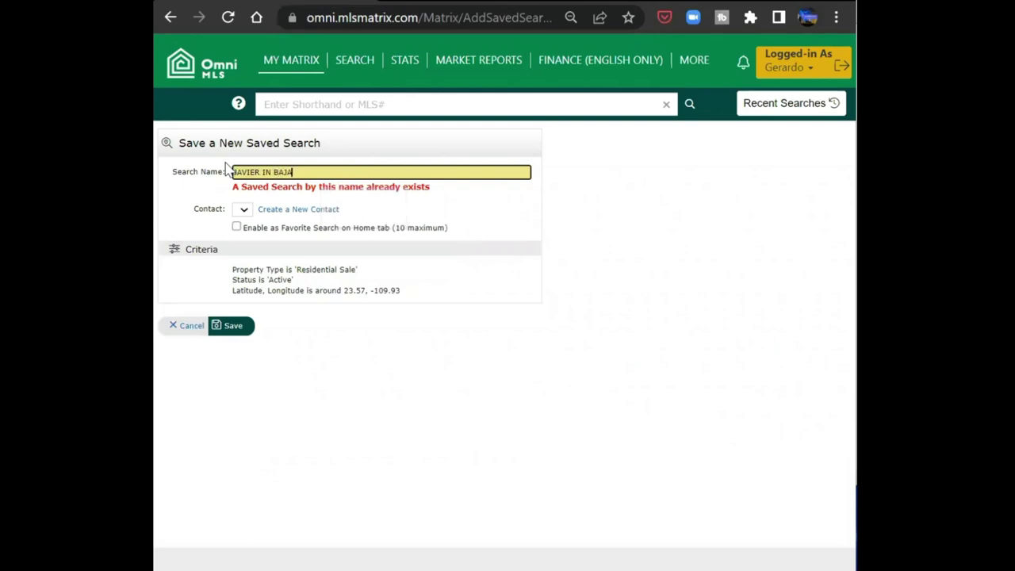
{"action": "left_click", "coordinate": [230, 327]}
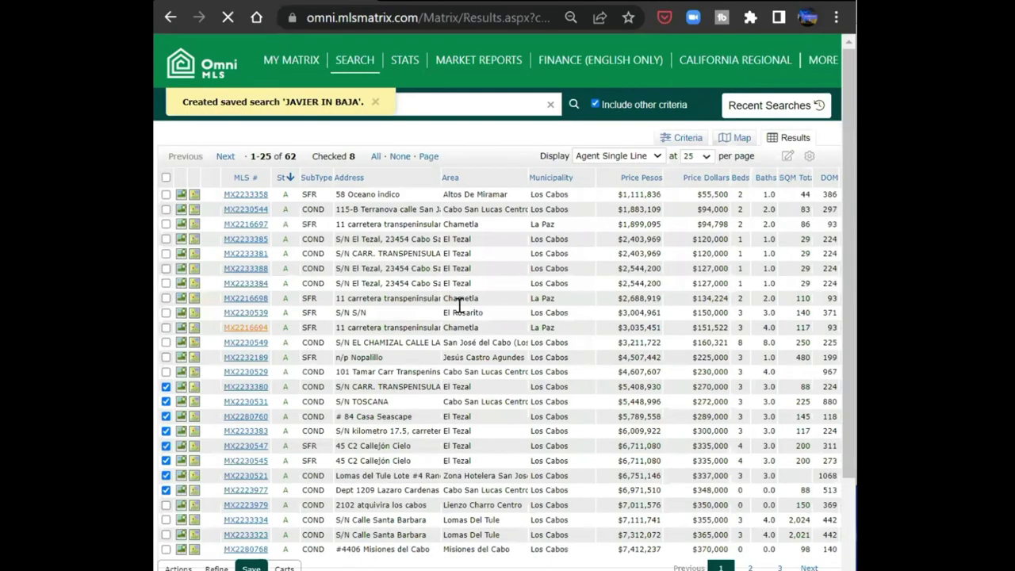
{"action": "scroll", "coordinate": [595, 412], "scroll_direction": "down", "scroll_amount": 4}
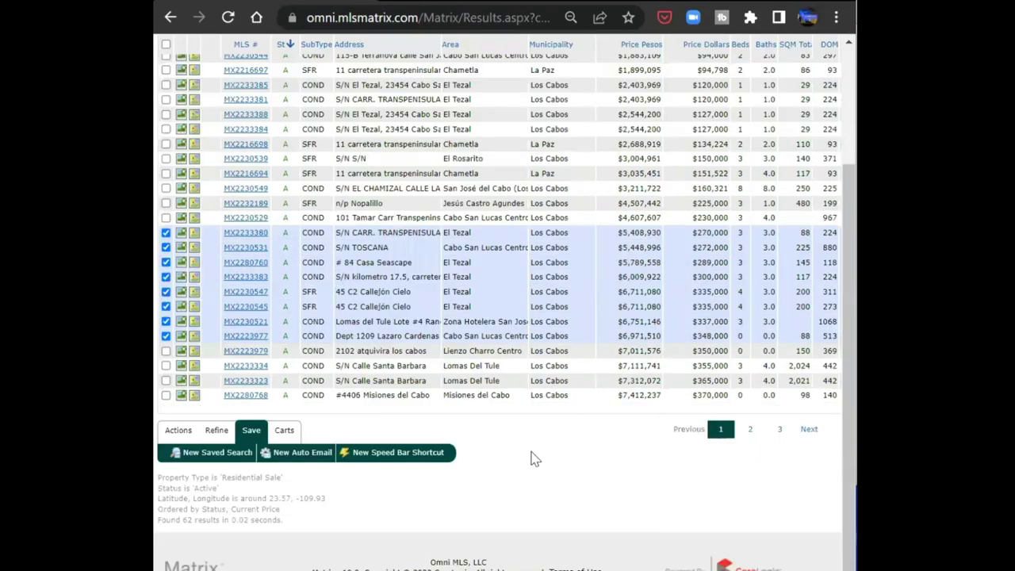
{"action": "scroll", "coordinate": [536, 464], "scroll_direction": "up", "scroll_amount": 3}
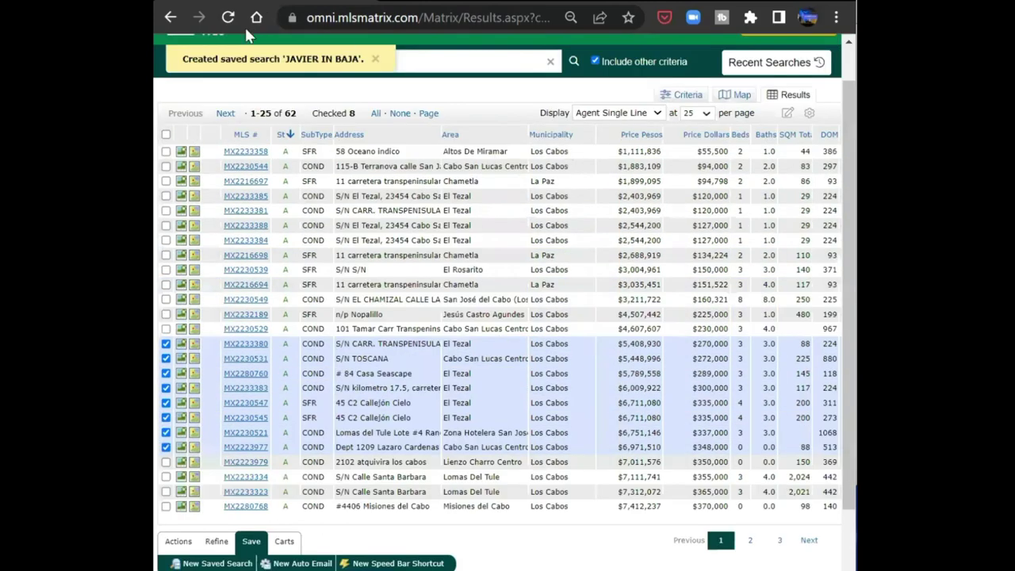
{"action": "scroll", "coordinate": [234, 52], "scroll_direction": "up", "scroll_amount": 1}
- Return to the My Matrix home page and open the Saved Searches list
{"action": "left_click", "coordinate": [222, 71]}
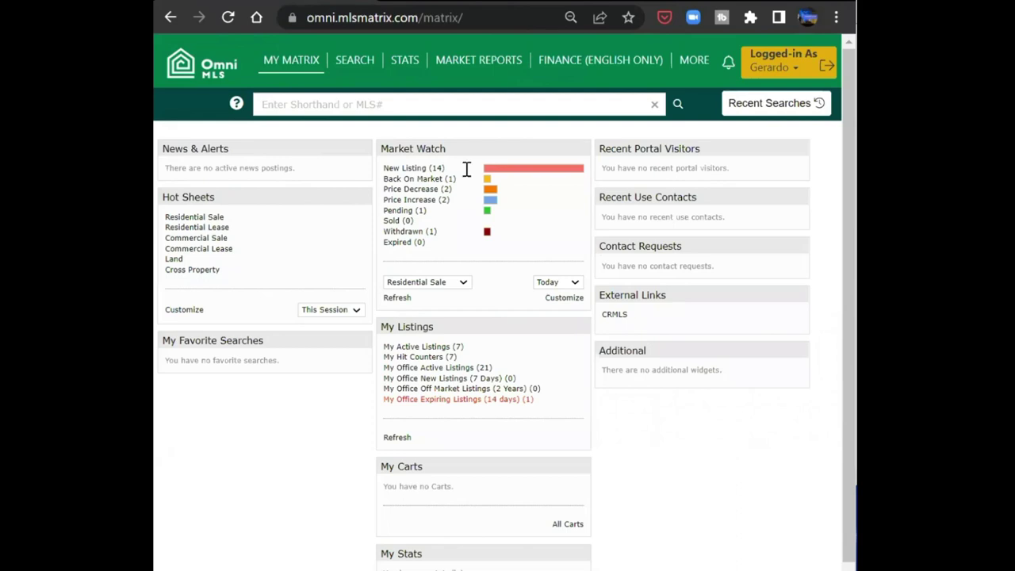
{"action": "left_click", "coordinate": [227, 67]}
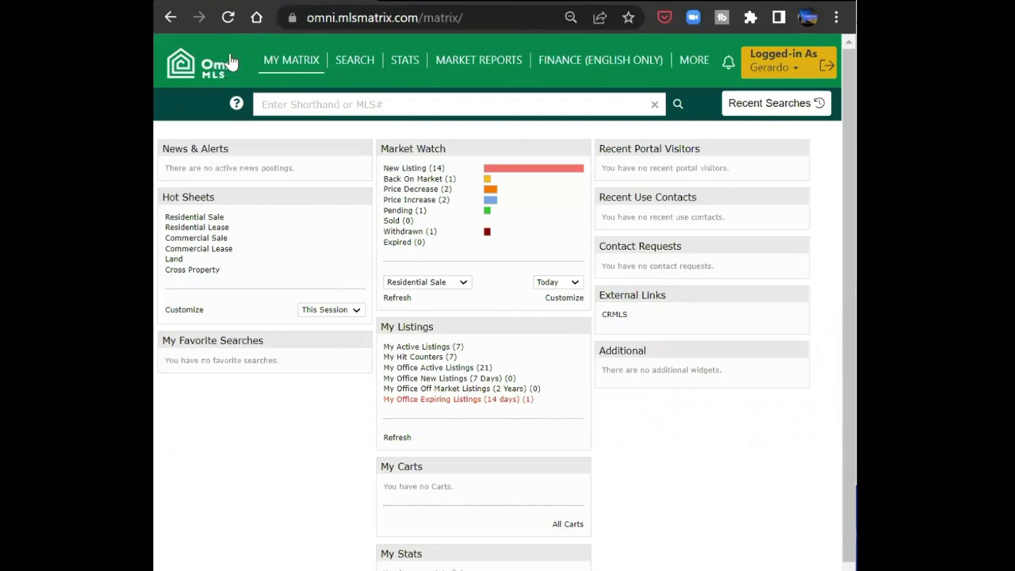
{"action": "mouse_move", "coordinate": [281, 62]}
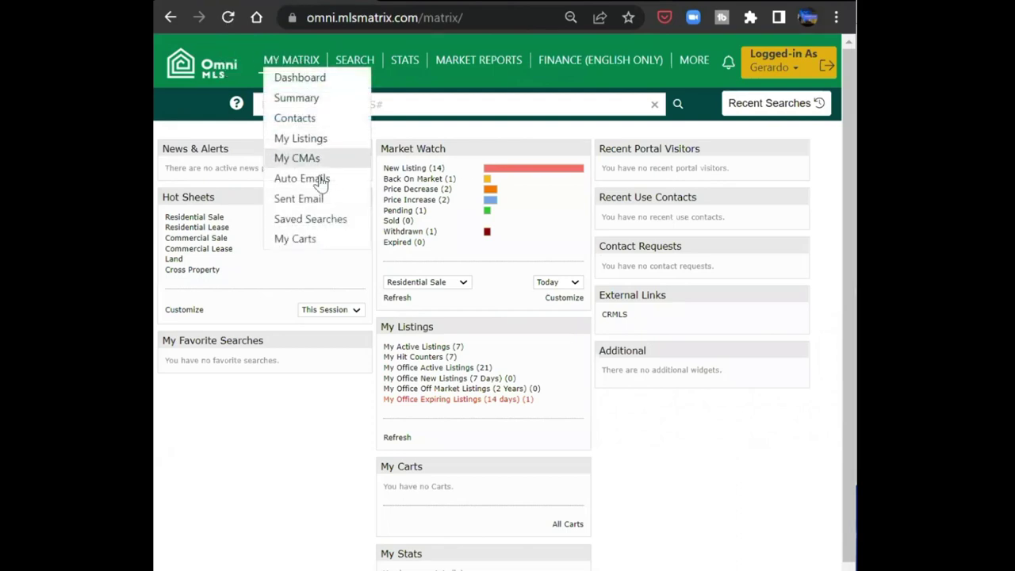
{"action": "left_click", "coordinate": [334, 218]}
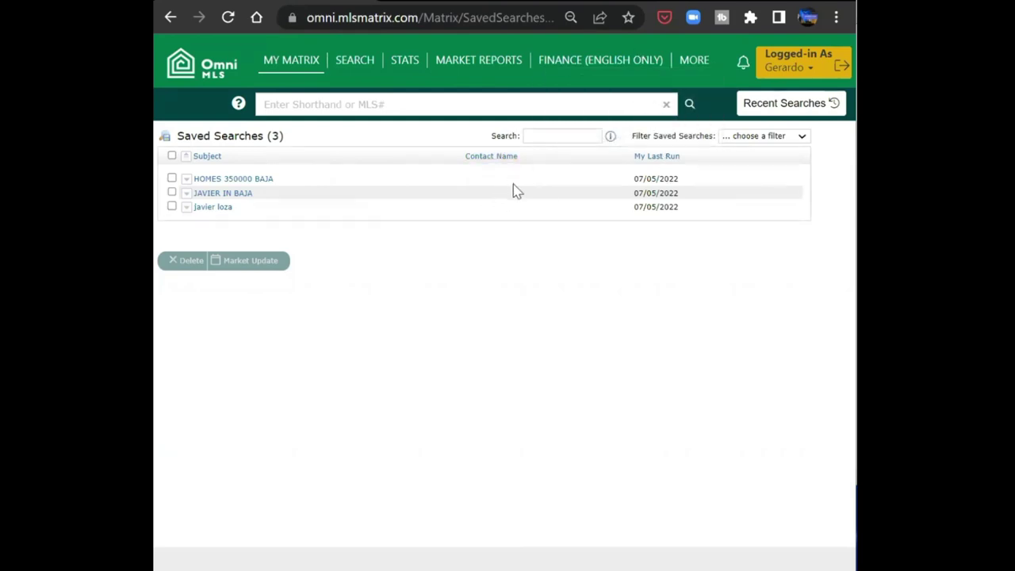
- Expand HOMES 350000 BAJA and look over its settings and criteria without saving changes
{"action": "left_click", "coordinate": [247, 180]}
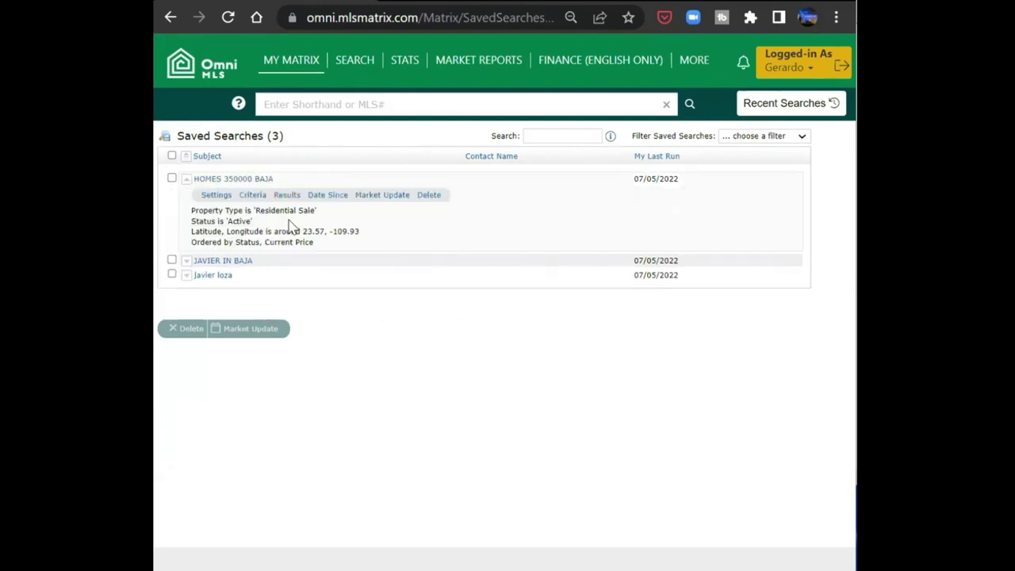
{"action": "left_click", "coordinate": [231, 195]}
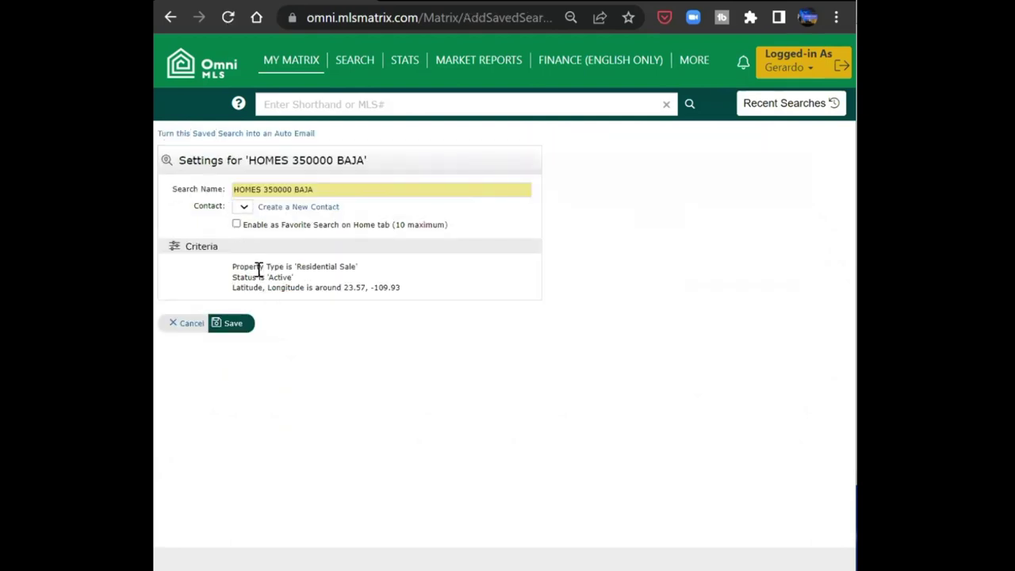
{"action": "left_click", "coordinate": [195, 325]}
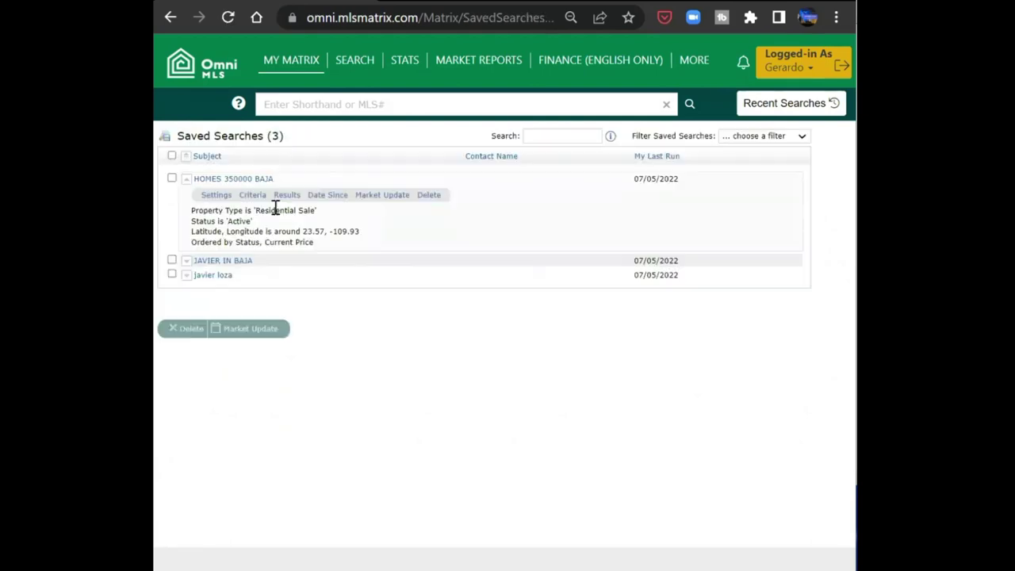
{"action": "left_click", "coordinate": [252, 197]}
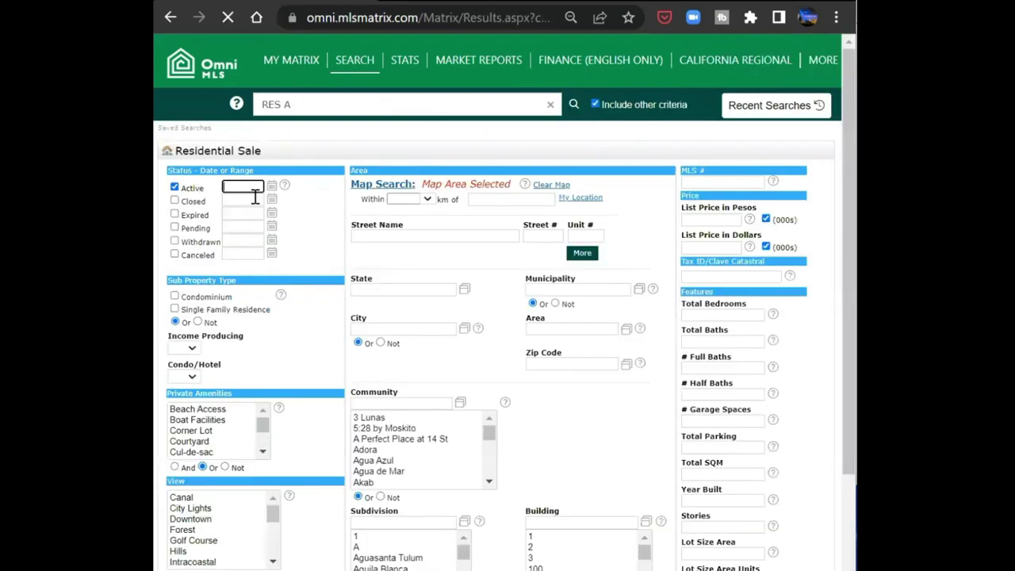
{"action": "scroll", "coordinate": [641, 340], "scroll_direction": "down", "scroll_amount": 1}
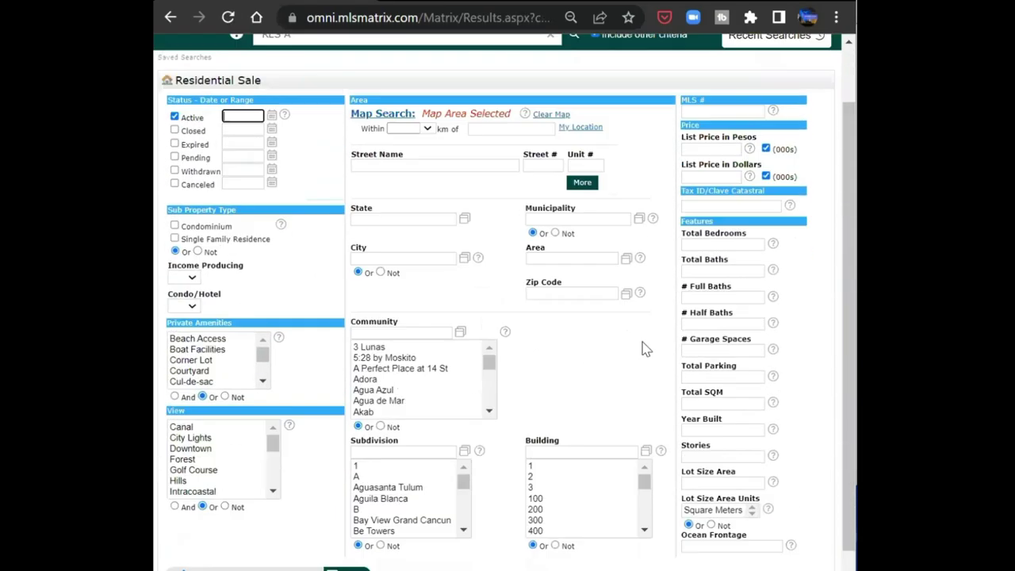
{"action": "scroll", "coordinate": [643, 345], "scroll_direction": "up", "scroll_amount": 1}
{"action": "scroll", "coordinate": [642, 344], "scroll_direction": "down", "scroll_amount": 1}
{"action": "scroll", "coordinate": [640, 344], "scroll_direction": "up", "scroll_amount": 1}
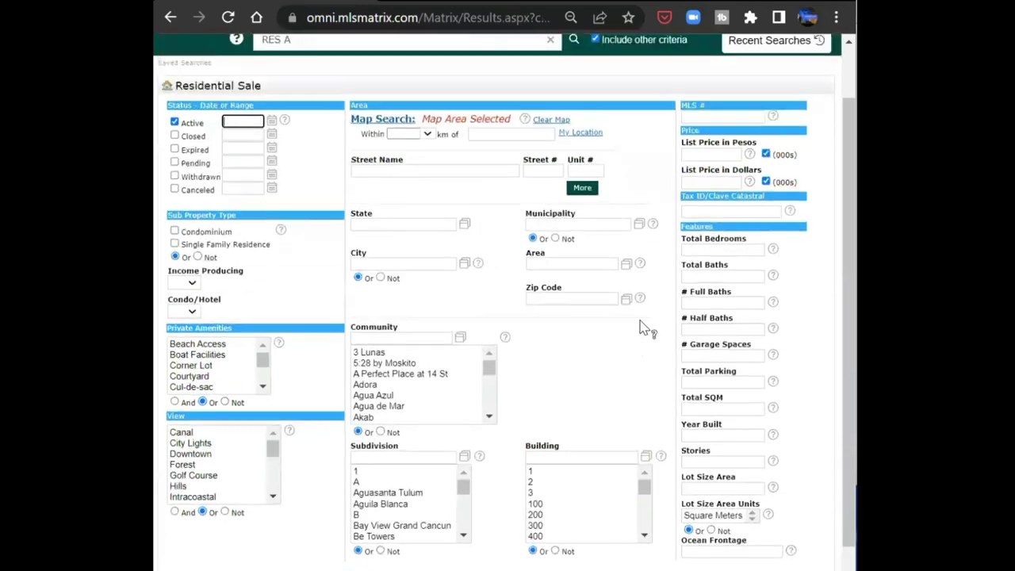
{"action": "left_click", "coordinate": [164, 20]}
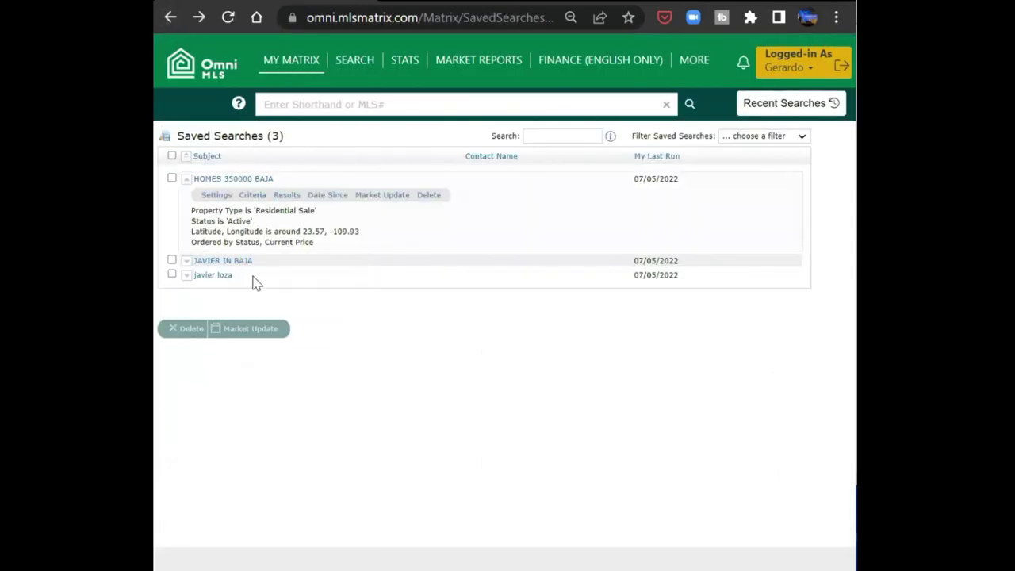
- Run HOMES 350000 BAJA to view its 62 results, then return to Saved Searches
{"action": "left_click", "coordinate": [289, 200]}
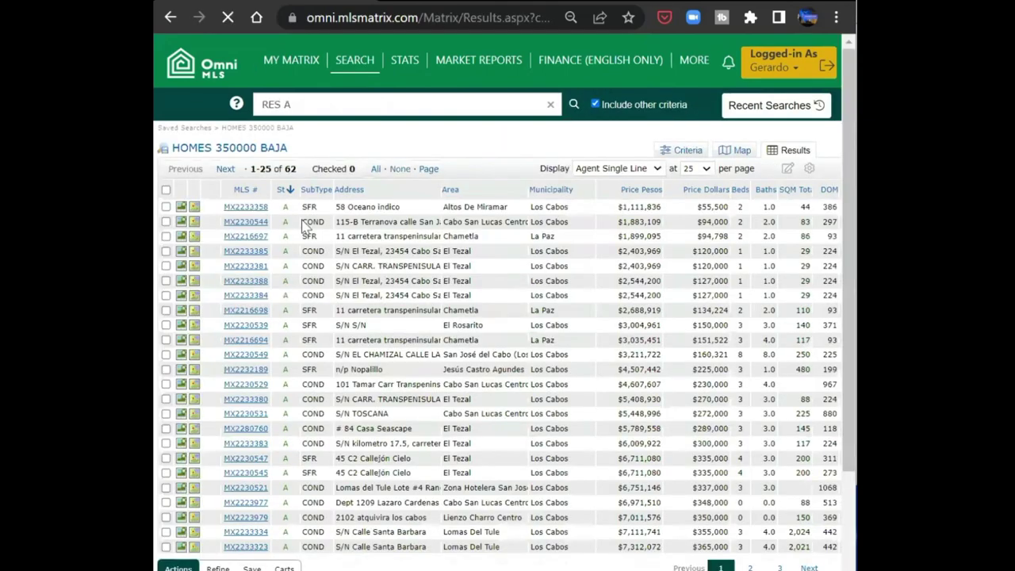
{"action": "scroll", "coordinate": [512, 283], "scroll_direction": "down", "scroll_amount": 3}
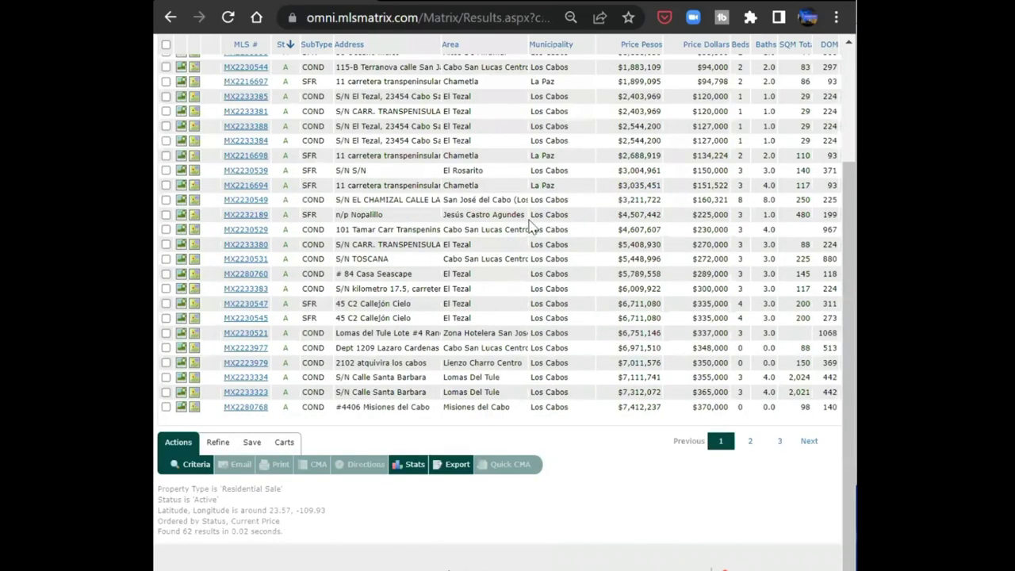
{"action": "scroll", "coordinate": [528, 227], "scroll_direction": "up", "scroll_amount": 3}
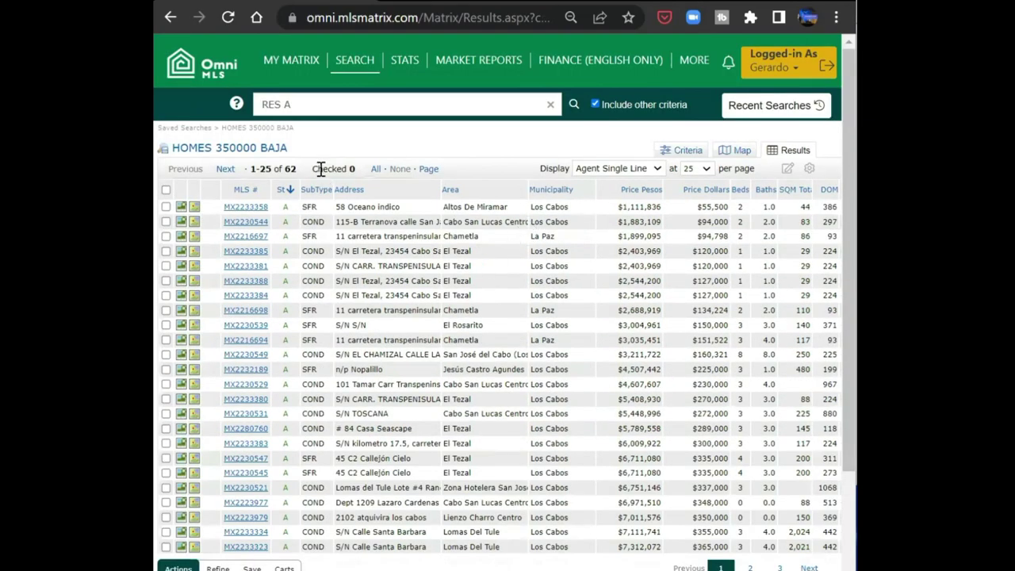
{"action": "left_click", "coordinate": [169, 20]}
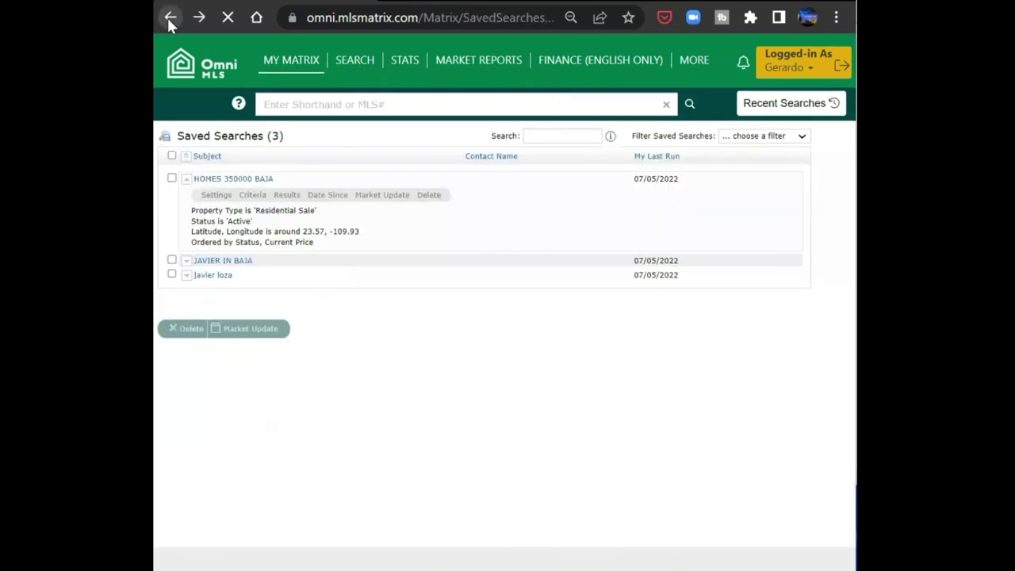
{"action": "left_click", "coordinate": [372, 196]}
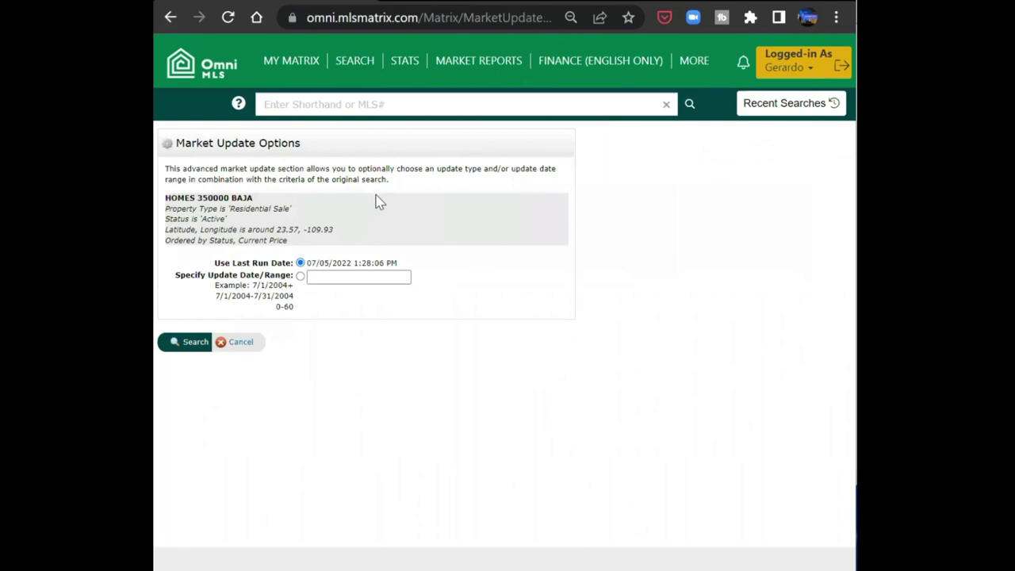
{"action": "left_click", "coordinate": [368, 279]}
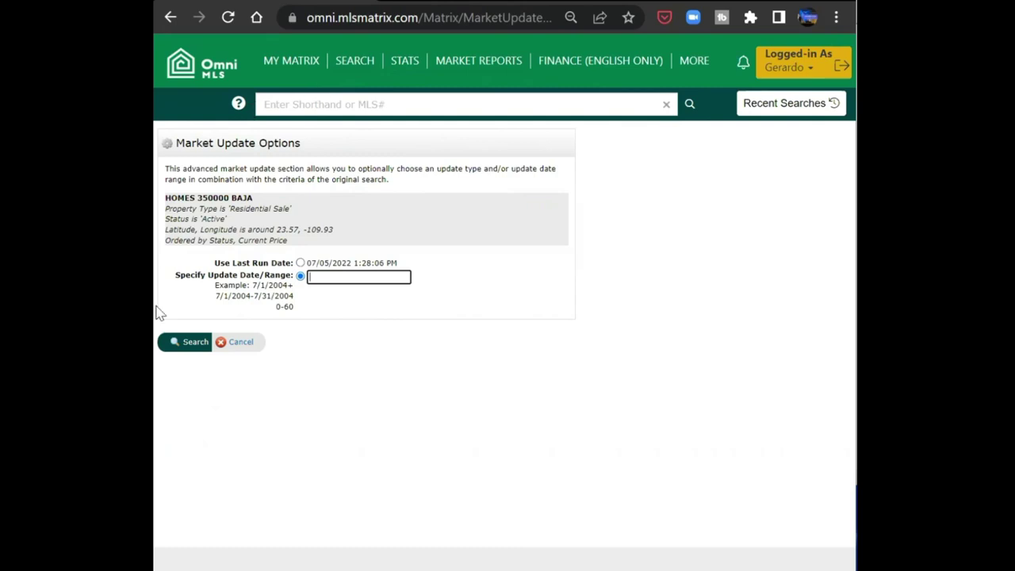
{"action": "left_click", "coordinate": [171, 17]}
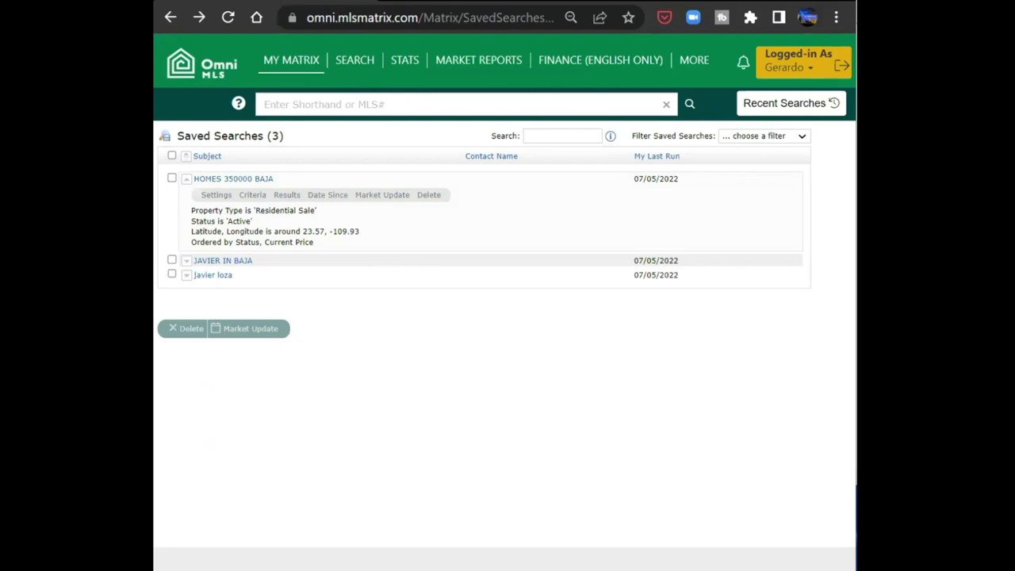
{"action": "left_click", "coordinate": [387, 203]}
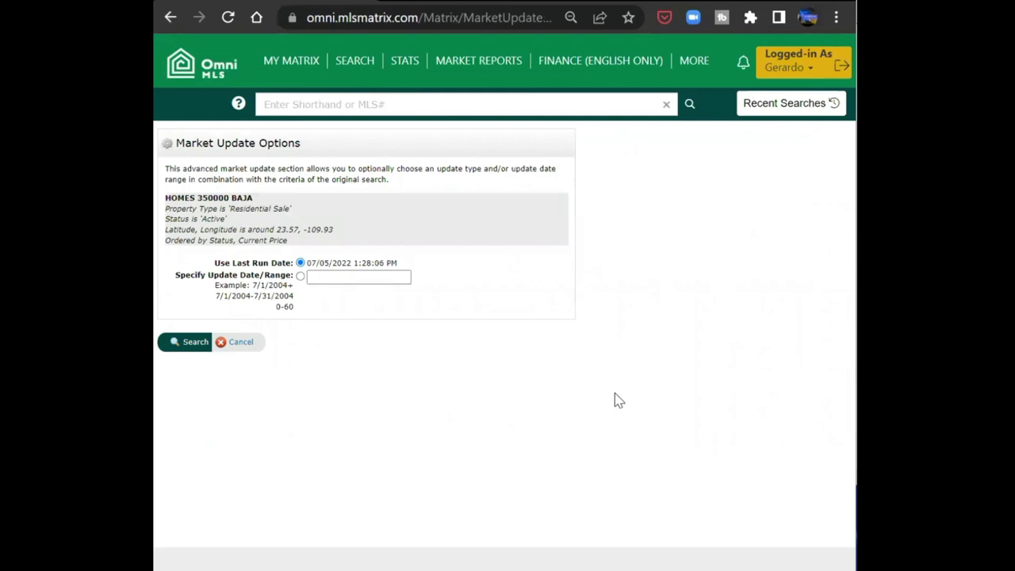
{"action": "left_click", "coordinate": [170, 17]}
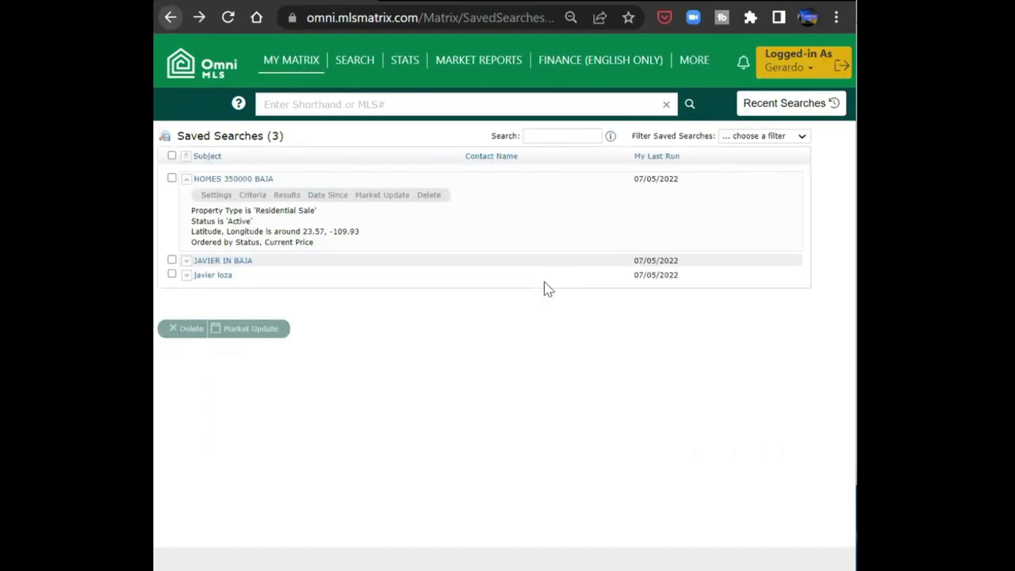
- Delete HOMES 350000 BAJA, then check and delete the two remaining saved searches
{"action": "left_click", "coordinate": [428, 195]}
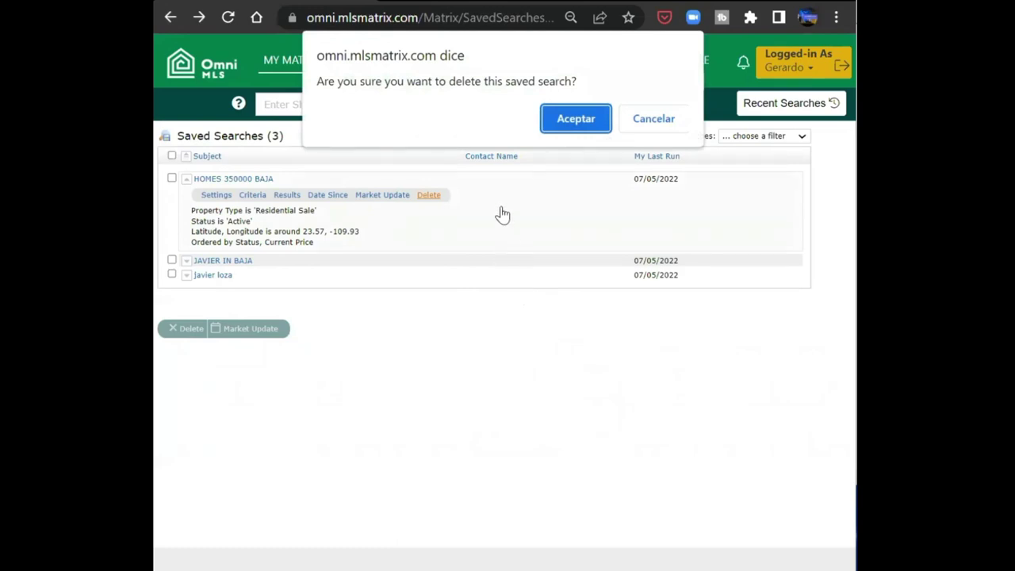
{"action": "left_click", "coordinate": [576, 119]}
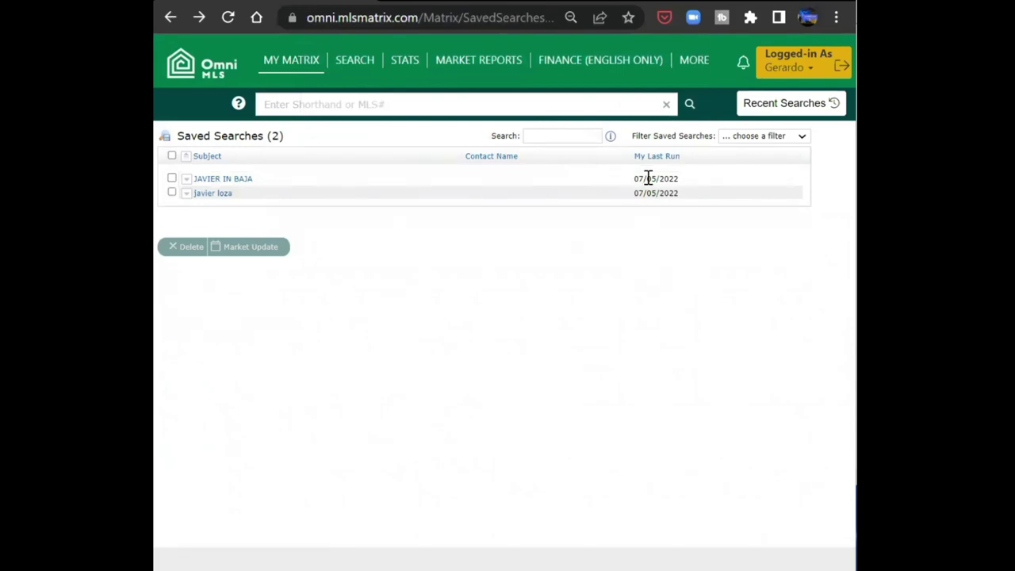
{"action": "left_click", "coordinate": [172, 192]}
{"action": "left_click", "coordinate": [172, 179]}
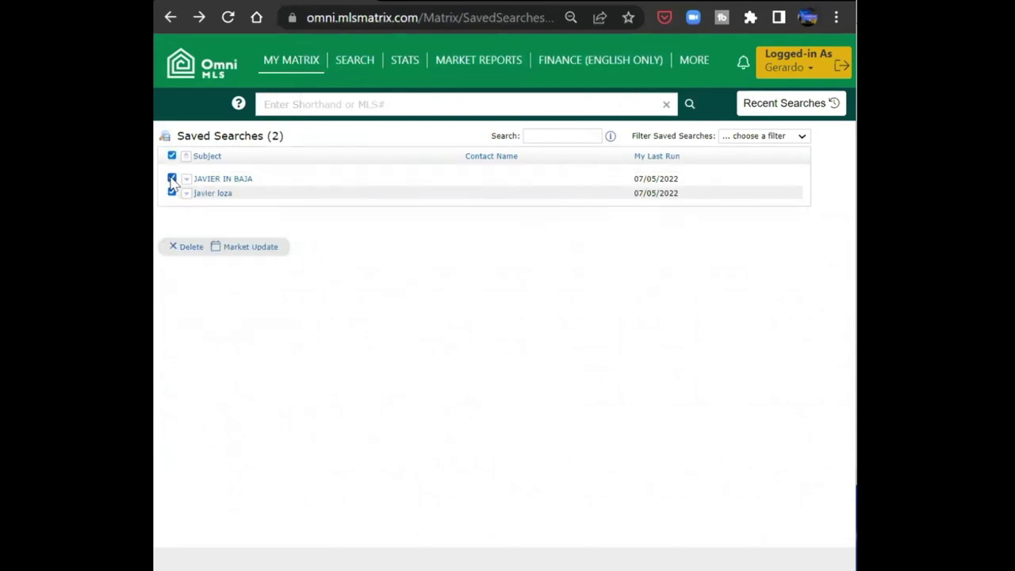
{"action": "left_click", "coordinate": [191, 247]}
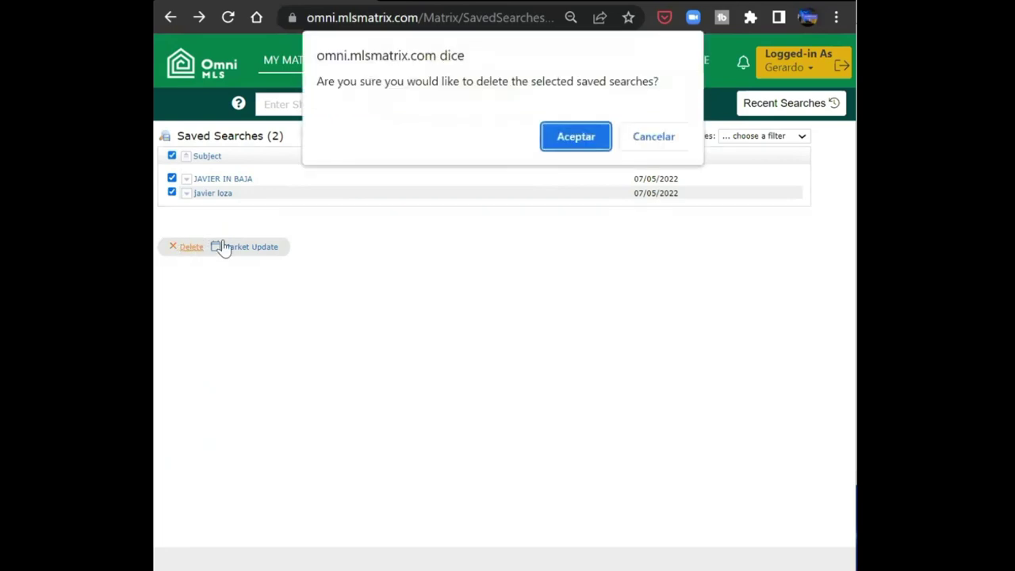
{"action": "left_click", "coordinate": [591, 143]}
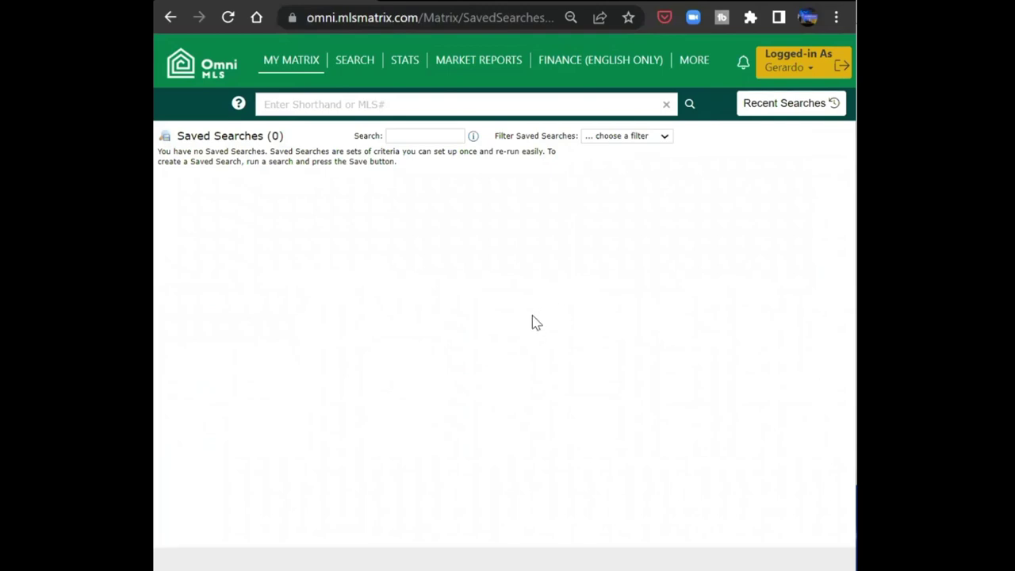
- Start a new Residential Sale search in map view, zoomed onto the Ensenada coast listings
{"action": "mouse_move", "coordinate": [256, 52]}
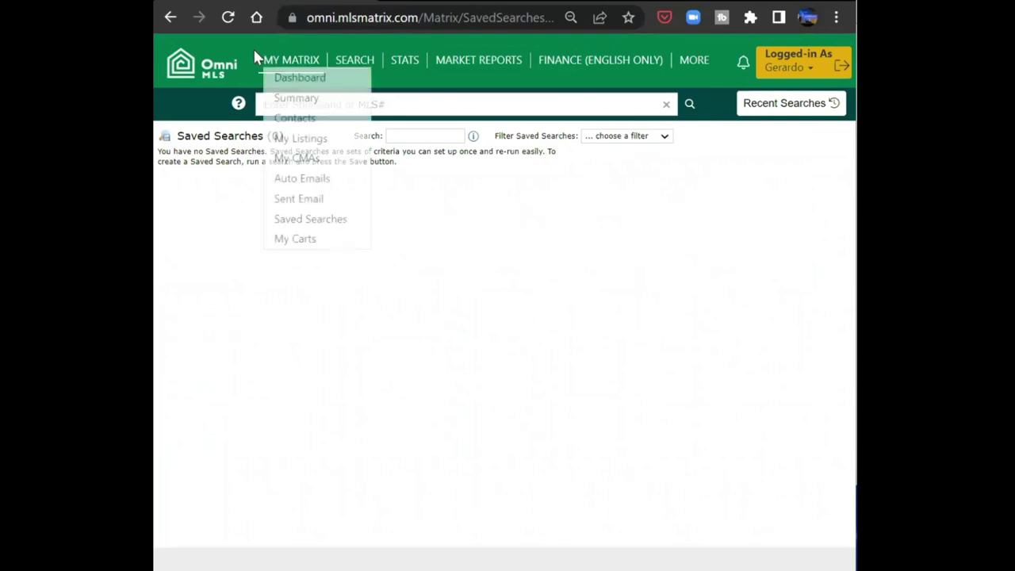
{"action": "mouse_move", "coordinate": [357, 62]}
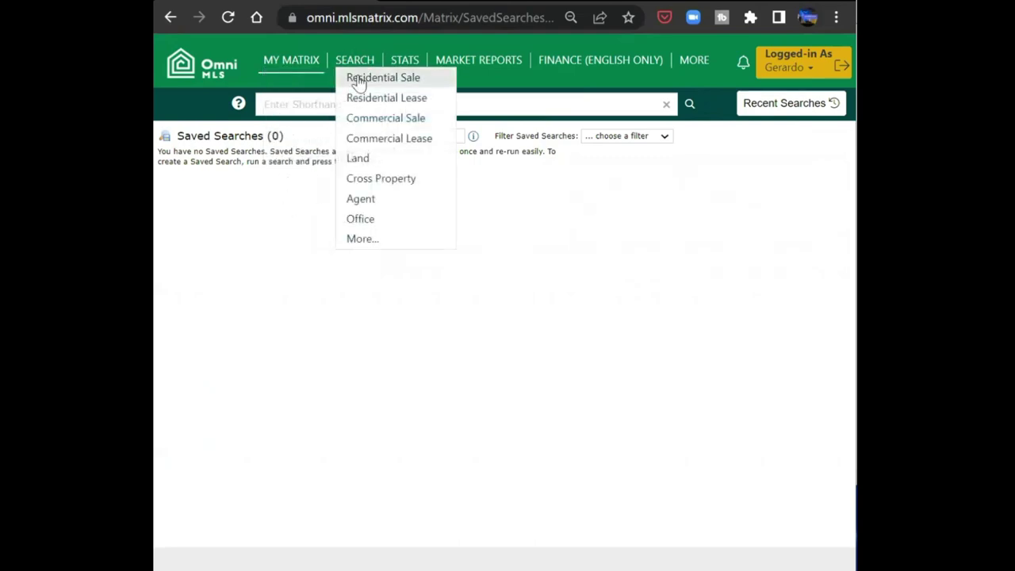
{"action": "left_click", "coordinate": [360, 79]}
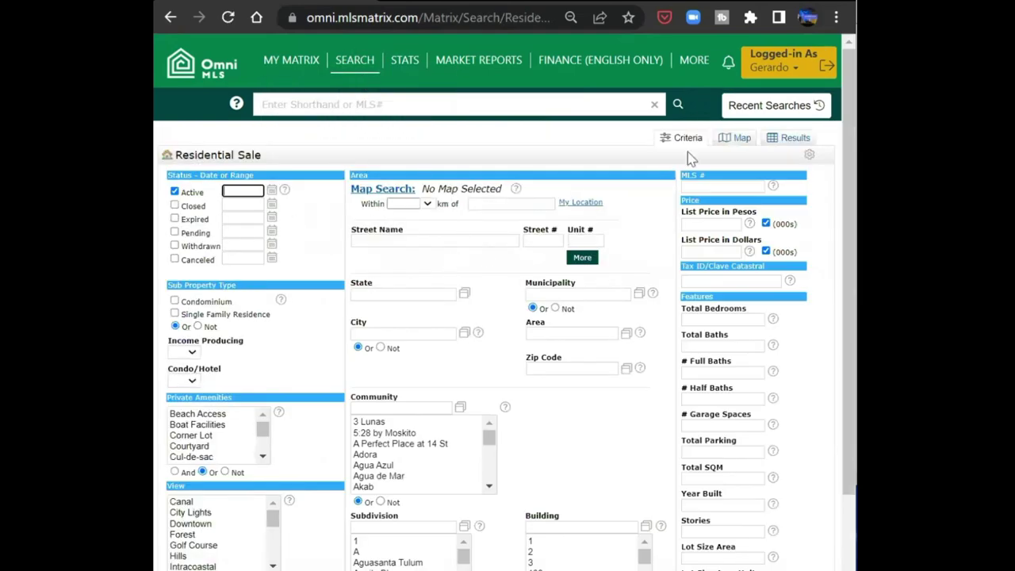
{"action": "left_click", "coordinate": [740, 141]}
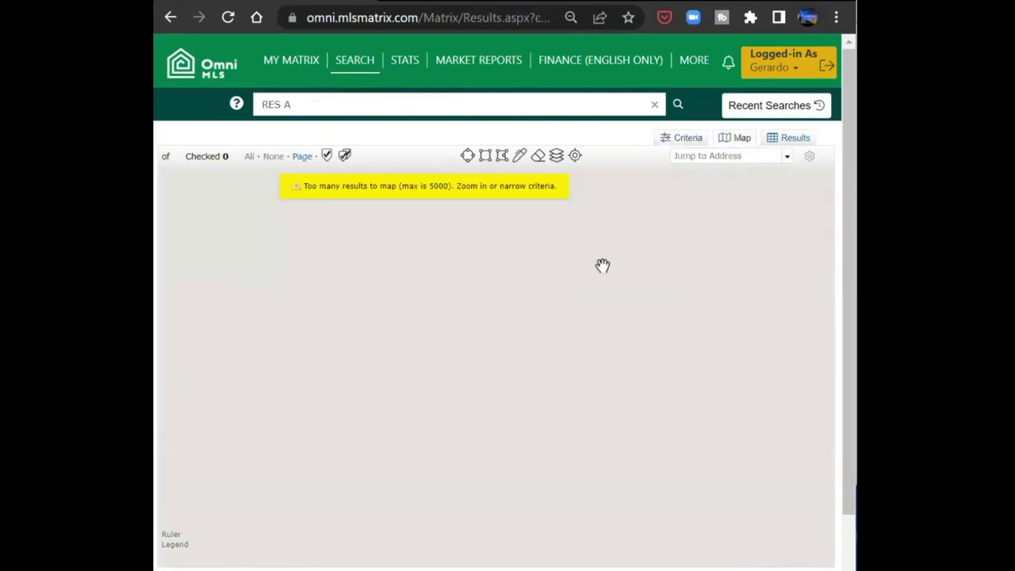
{"action": "scroll", "coordinate": [552, 350], "scroll_direction": "up", "scroll_amount": 1}
{"action": "scroll", "coordinate": [408, 267], "scroll_direction": "up", "scroll_amount": 1}
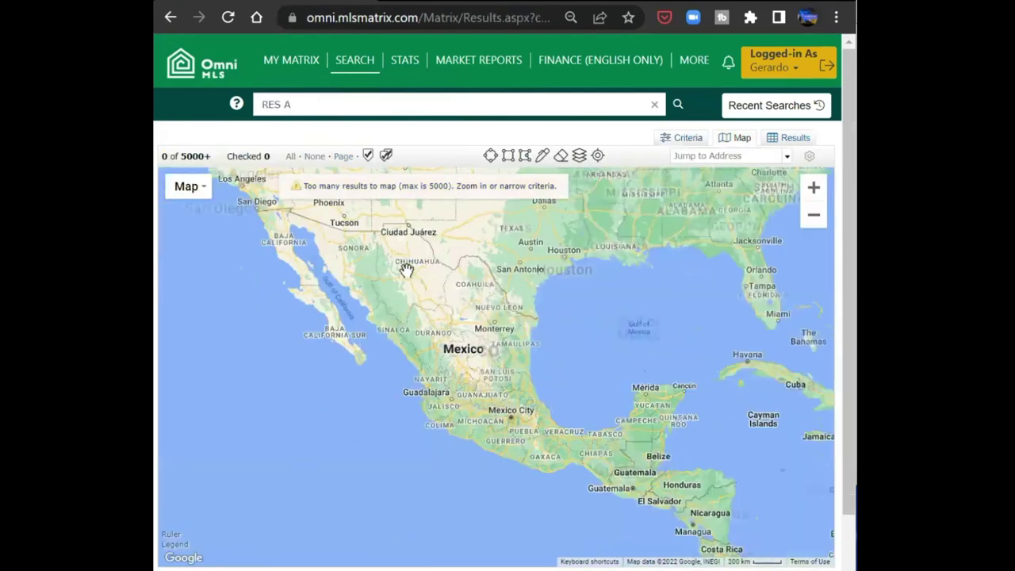
{"action": "scroll", "coordinate": [438, 294], "scroll_direction": "up", "scroll_amount": 2}
{"action": "scroll", "coordinate": [551, 374], "scroll_direction": "up", "scroll_amount": 1}
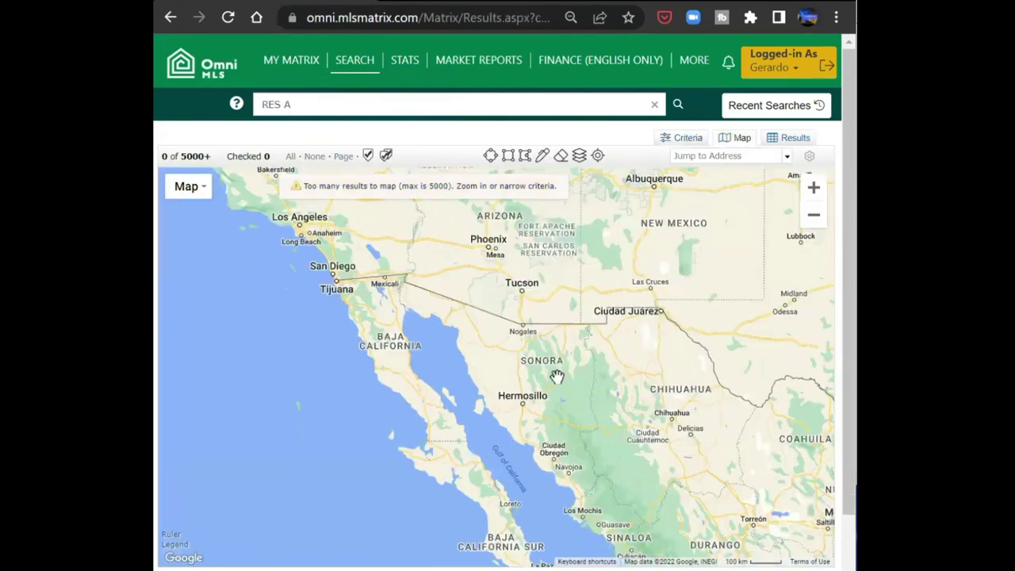
{"action": "scroll", "coordinate": [634, 416], "scroll_direction": "up", "scroll_amount": 1}
{"action": "scroll", "coordinate": [629, 427], "scroll_direction": "up", "scroll_amount": 1}
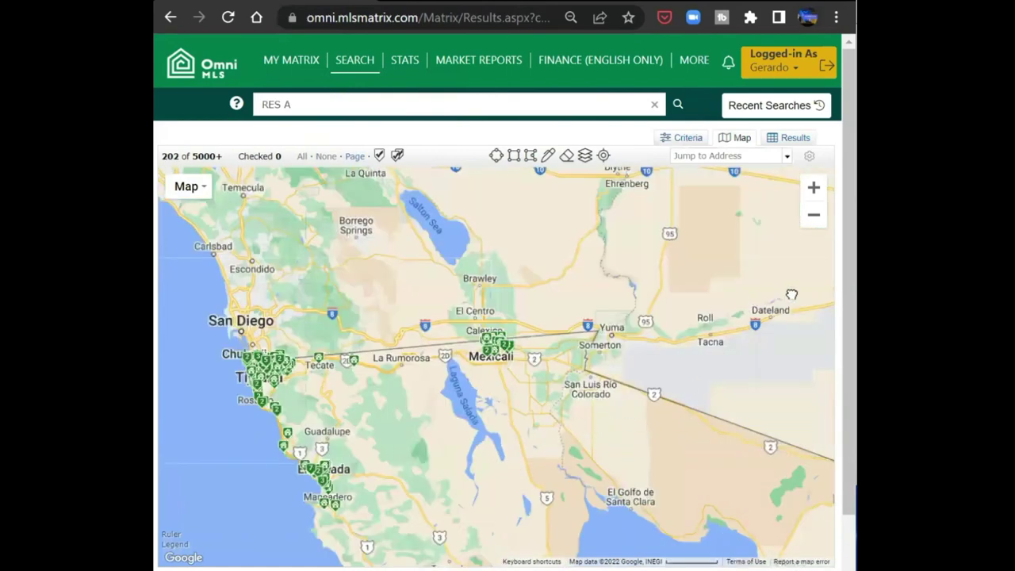
{"action": "scroll", "coordinate": [775, 312], "scroll_direction": "up", "scroll_amount": 1}
{"action": "left_click_drag", "start_coordinate": [604, 381], "coordinate": [691, 332]}
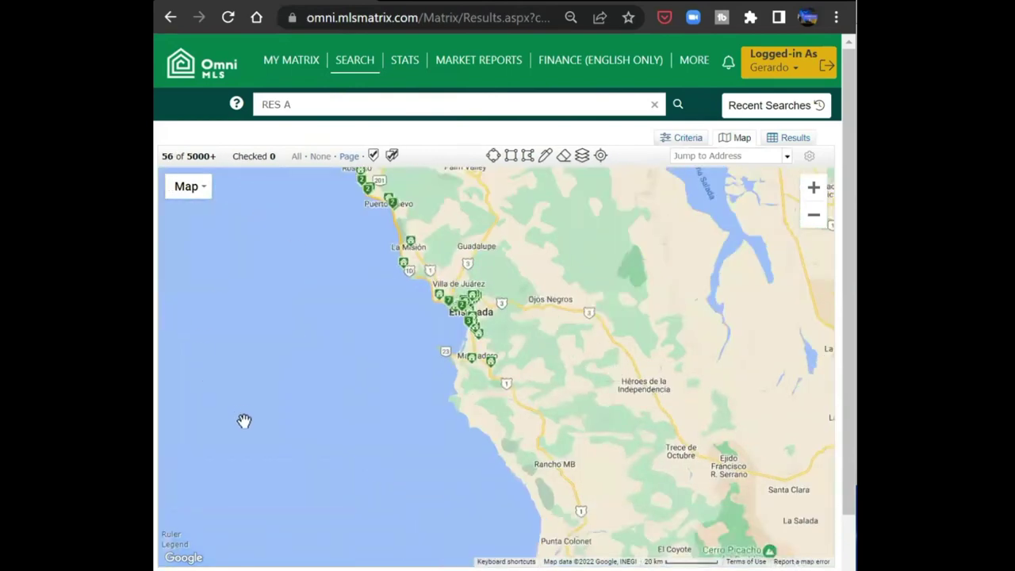
- Draw a rectangle around the Ensenada markers and list the 40 matching results
{"action": "left_click", "coordinate": [515, 154]}
{"action": "mouse_move", "coordinate": [389, 271]}
{"action": "left_mouse_down"}
{"action": "mouse_move", "coordinate": [553, 352]}
{"action": "mouse_move", "coordinate": [553, 384]}
{"action": "left_mouse_up"}
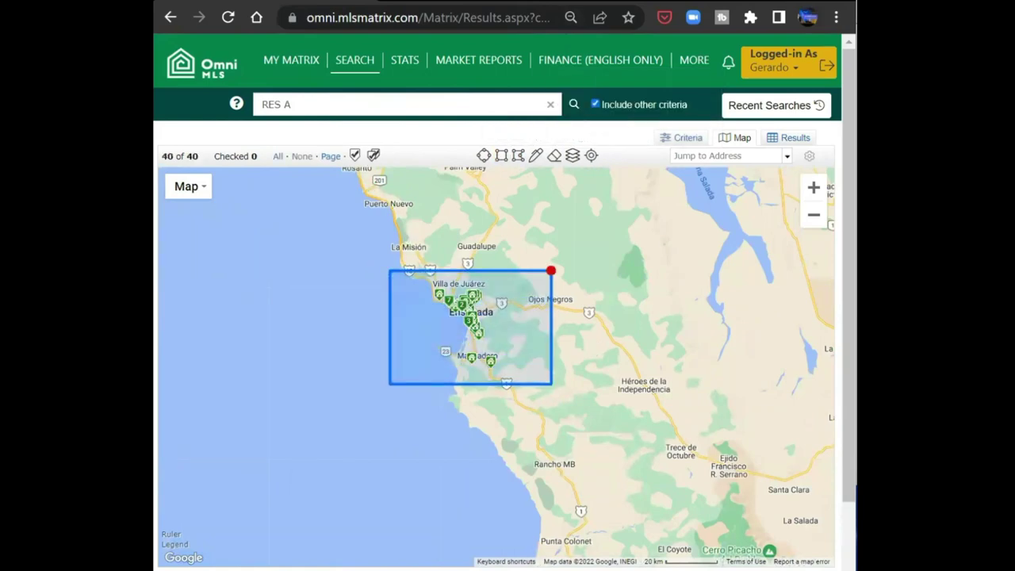
{"action": "left_click", "coordinate": [792, 139]}
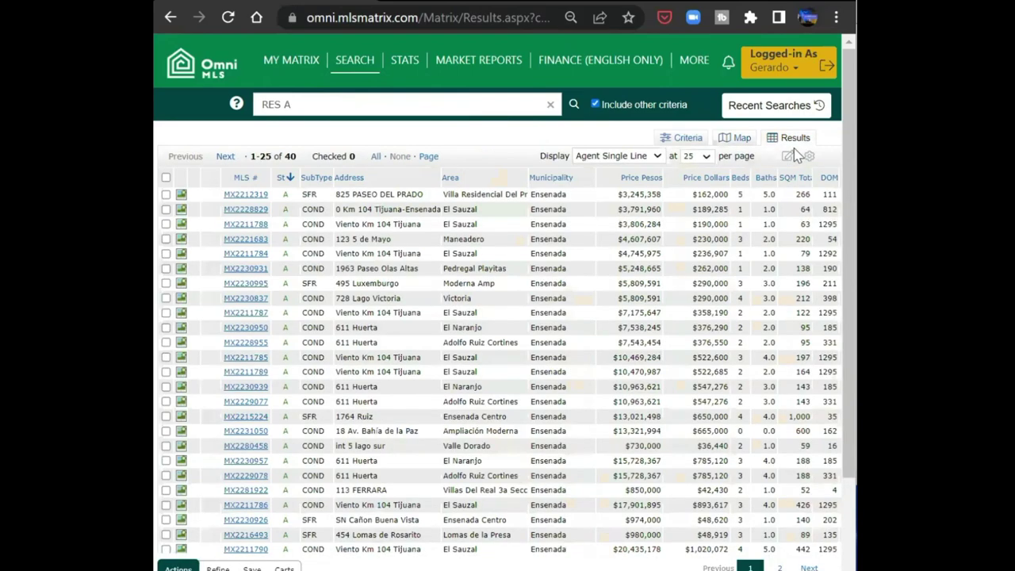
{"action": "scroll", "coordinate": [527, 317], "scroll_direction": "down", "scroll_amount": 1}
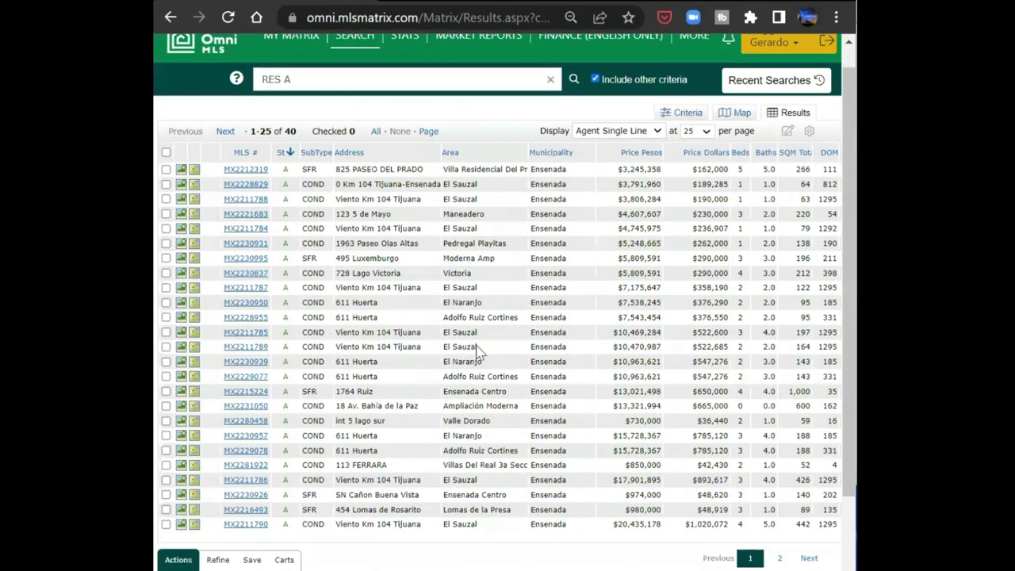
{"action": "scroll", "coordinate": [478, 349], "scroll_direction": "down", "scroll_amount": 3}
{"action": "scroll", "coordinate": [482, 330], "scroll_direction": "up", "scroll_amount": 3}
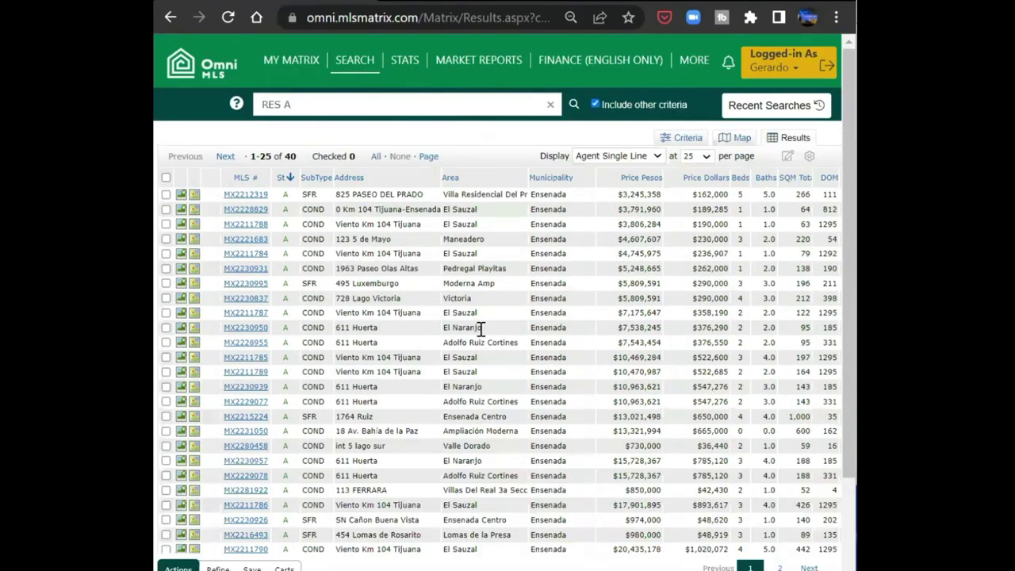
{"action": "scroll", "coordinate": [480, 329], "scroll_direction": "down", "scroll_amount": 3}
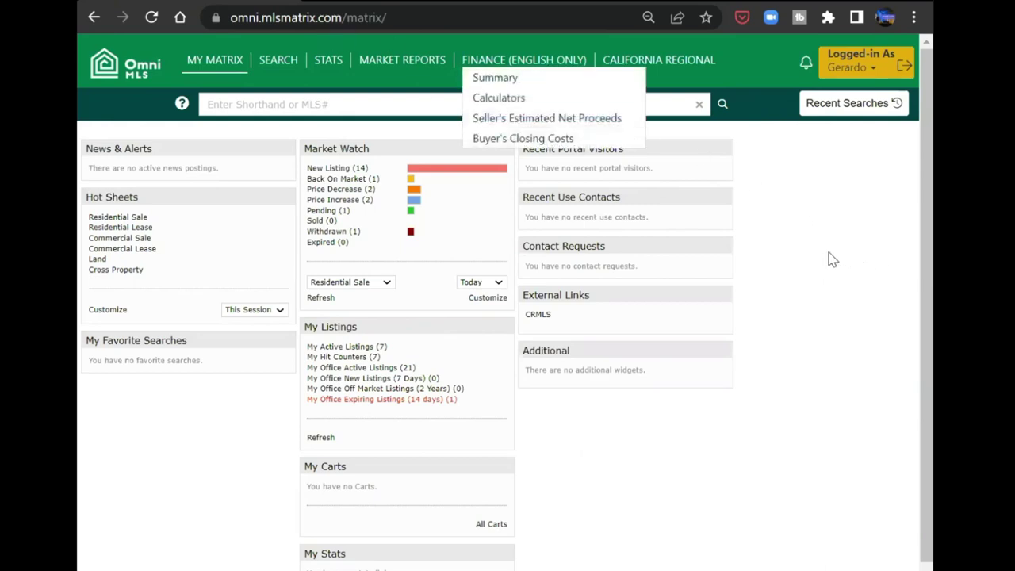
- Open My Listings and view the full details of listing MX2276399
{"action": "mouse_move", "coordinate": [222, 65]}
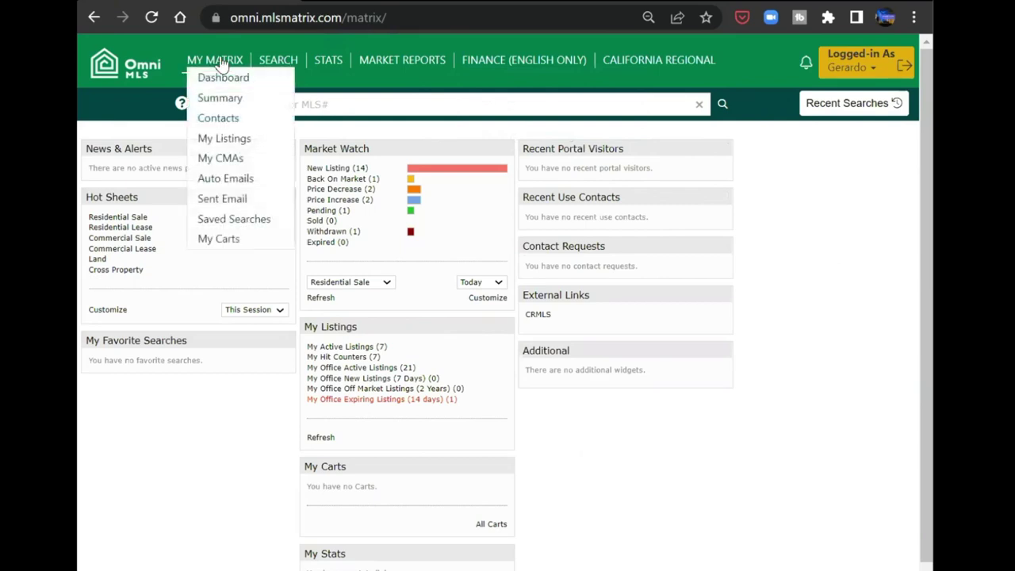
{"action": "left_click", "coordinate": [225, 78]}
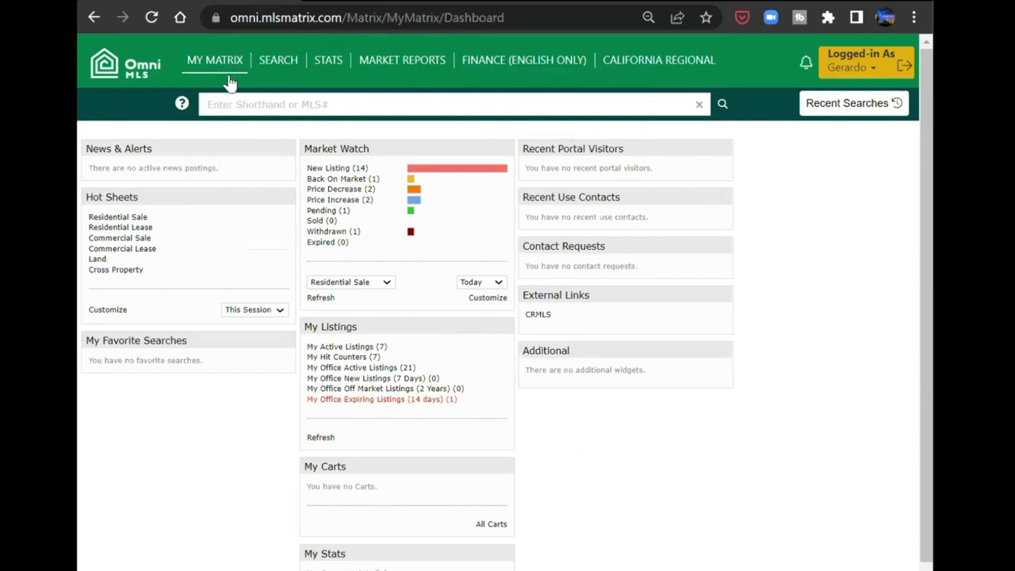
{"action": "left_click", "coordinate": [222, 140]}
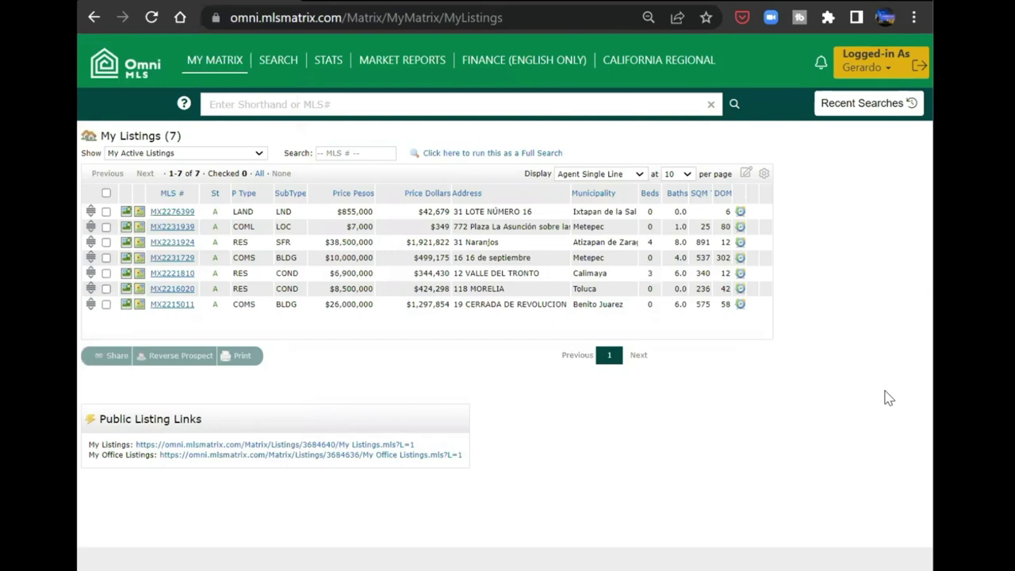
{"action": "left_click", "coordinate": [174, 214]}
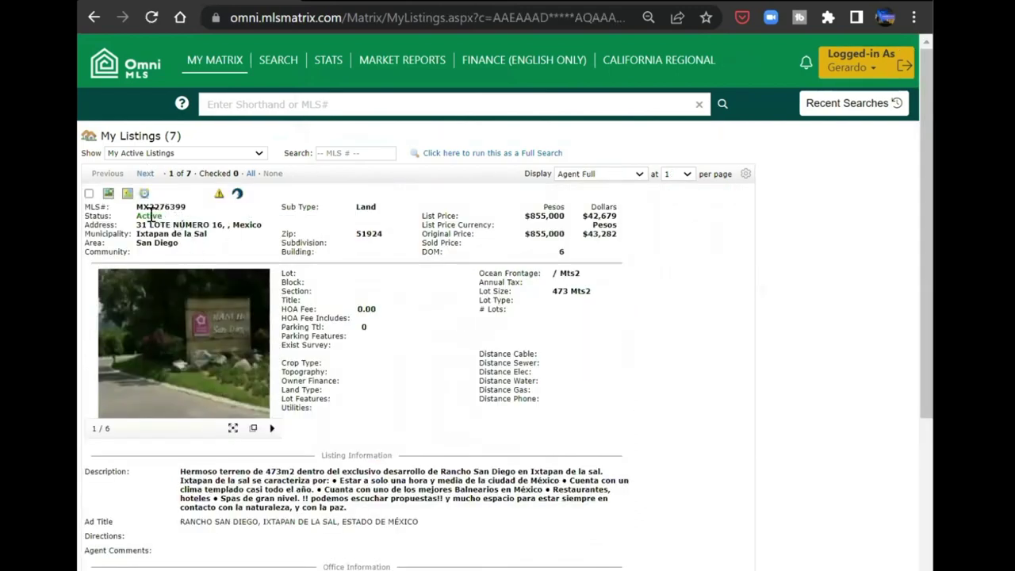
{"action": "scroll", "coordinate": [591, 317], "scroll_direction": "down", "scroll_amount": 2}
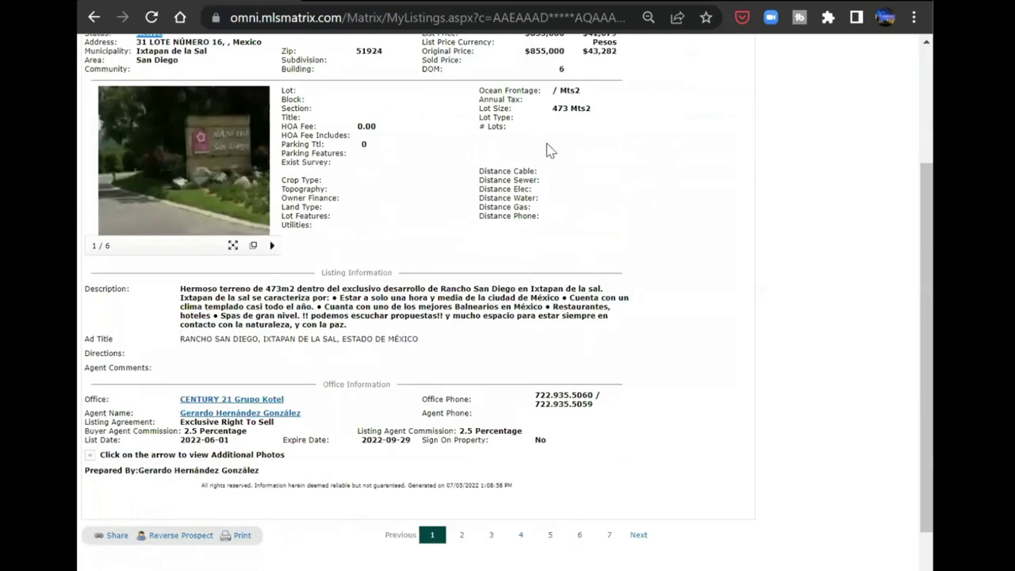
{"action": "scroll", "coordinate": [551, 151], "scroll_direction": "down", "scroll_amount": 2}
- Page through the second and third listings (MX2231924), then return to My Listings
{"action": "left_click", "coordinate": [462, 418]}
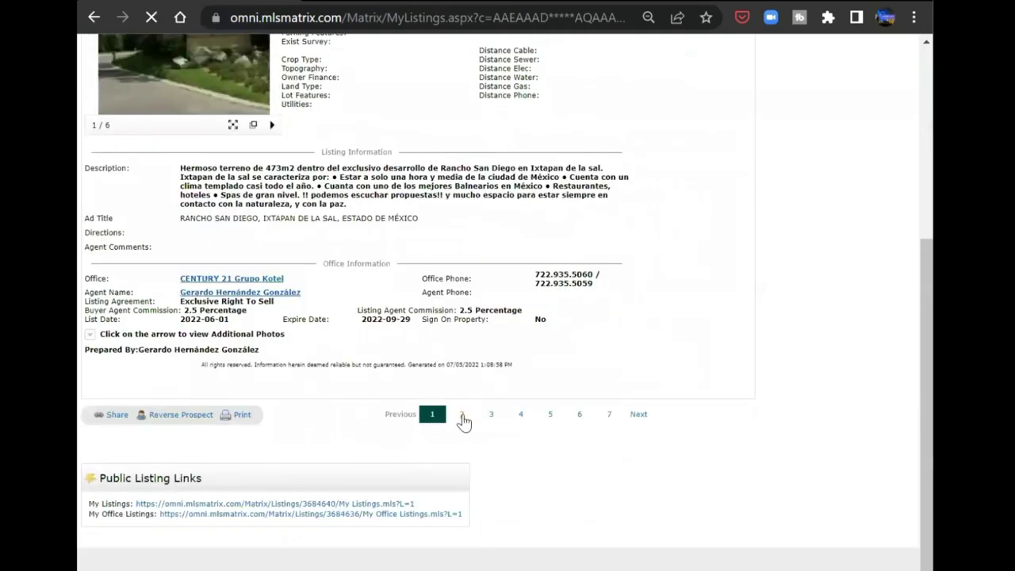
{"action": "scroll", "coordinate": [512, 416], "scroll_direction": "down", "scroll_amount": 3}
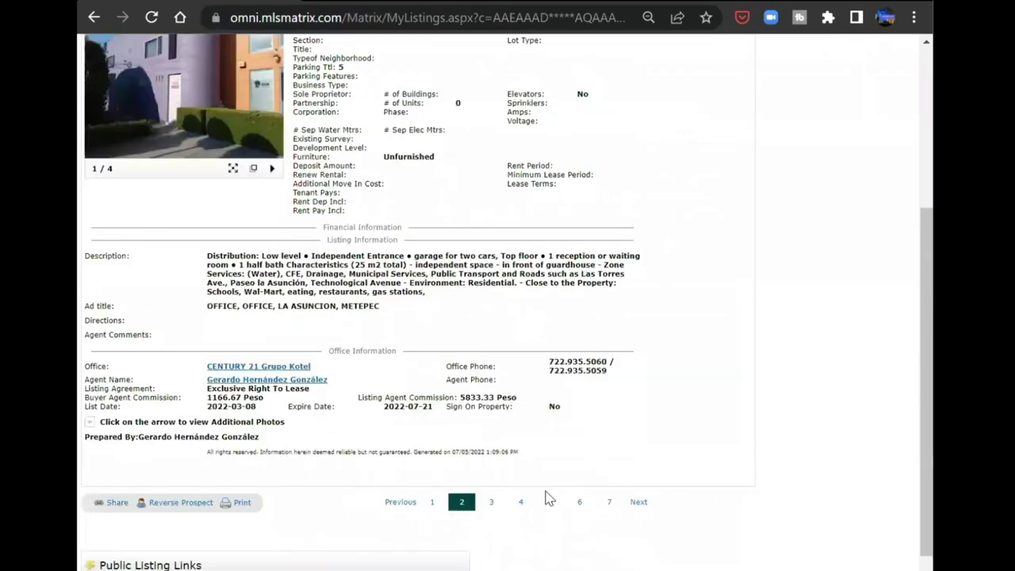
{"action": "left_click", "coordinate": [490, 502]}
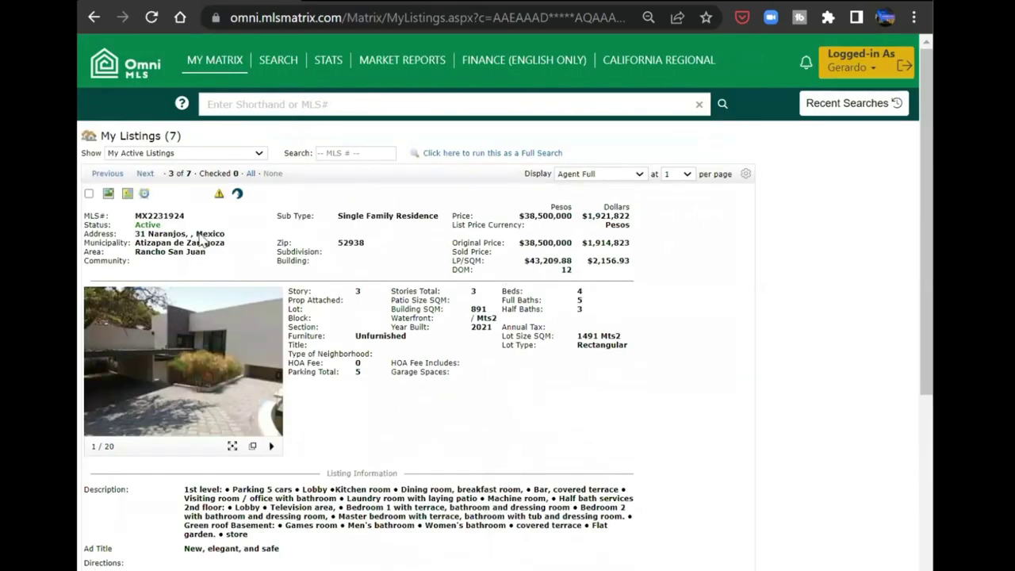
{"action": "scroll", "coordinate": [555, 333], "scroll_direction": "down", "scroll_amount": 3}
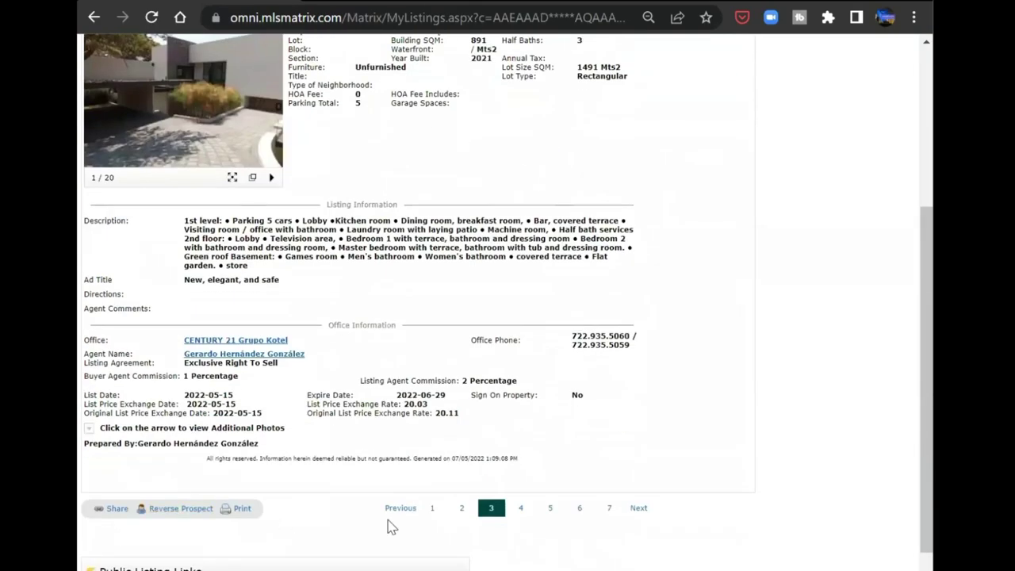
{"action": "scroll", "coordinate": [634, 414], "scroll_direction": "up", "scroll_amount": 3}
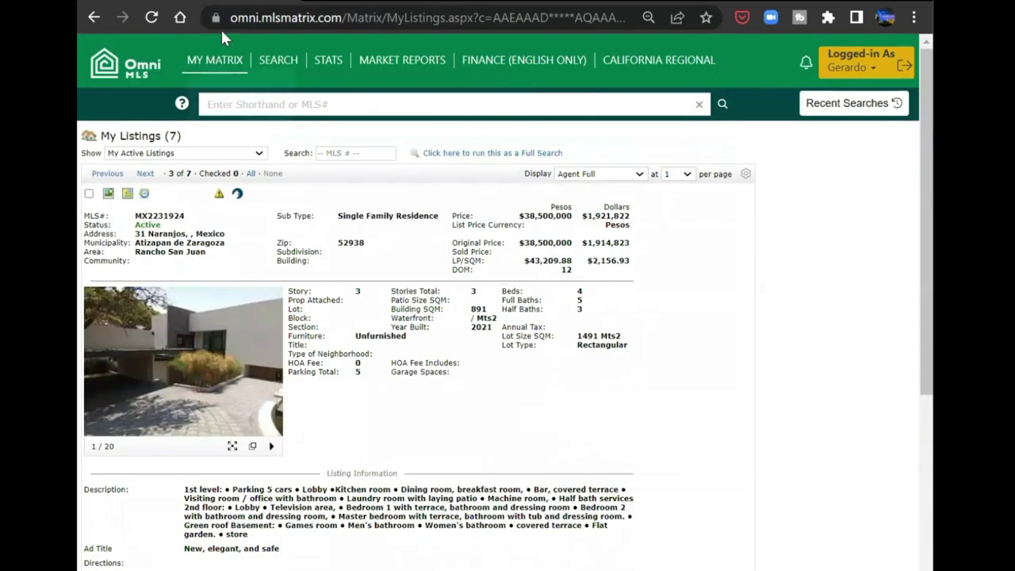
{"action": "mouse_move", "coordinate": [224, 62]}
{"action": "left_click", "coordinate": [227, 140]}
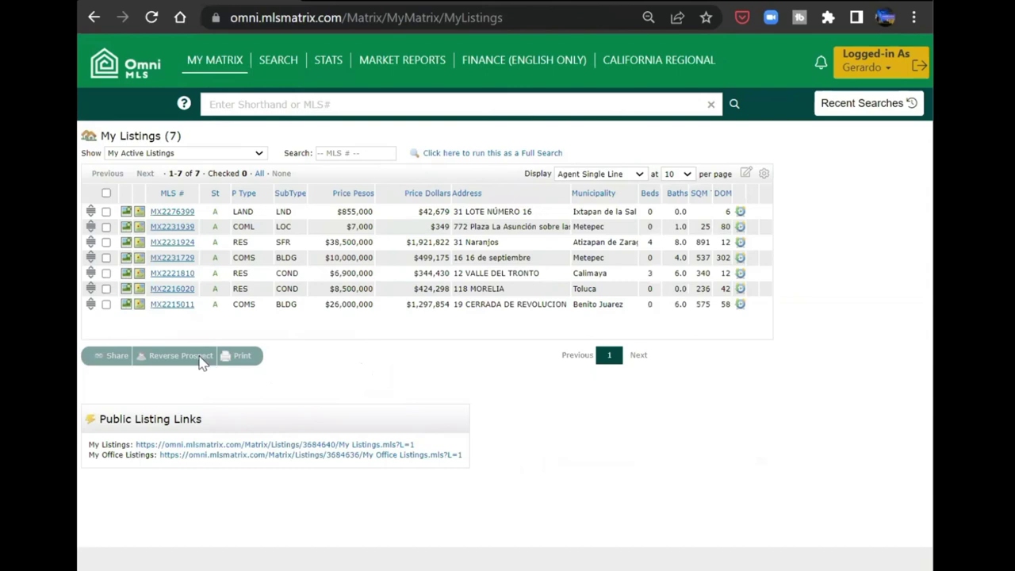
- Try Reverse Prospect on MX2231939, then switch the selection to MX2231924 and rerun it
{"action": "left_click", "coordinate": [106, 226]}
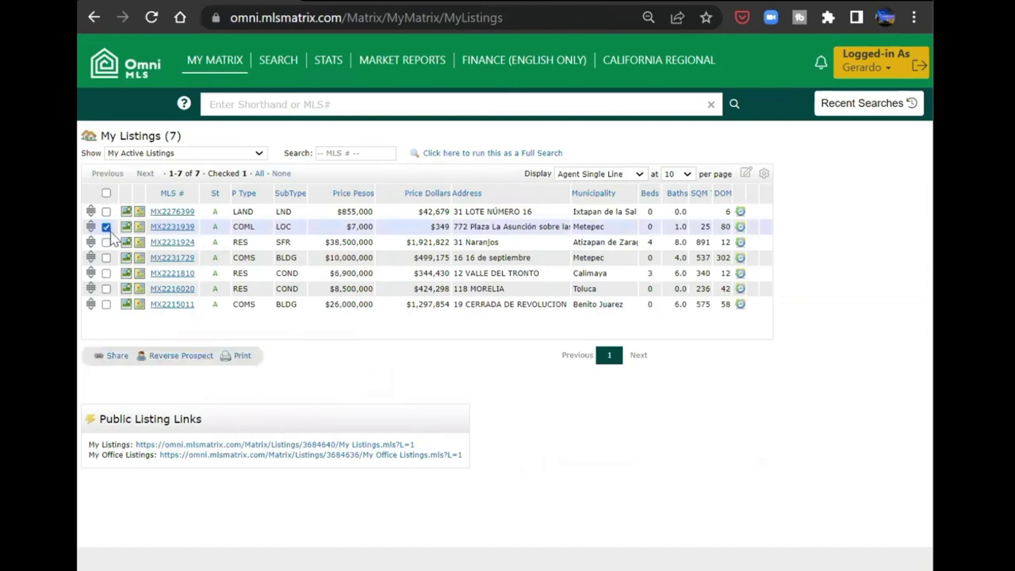
{"action": "left_click", "coordinate": [167, 357]}
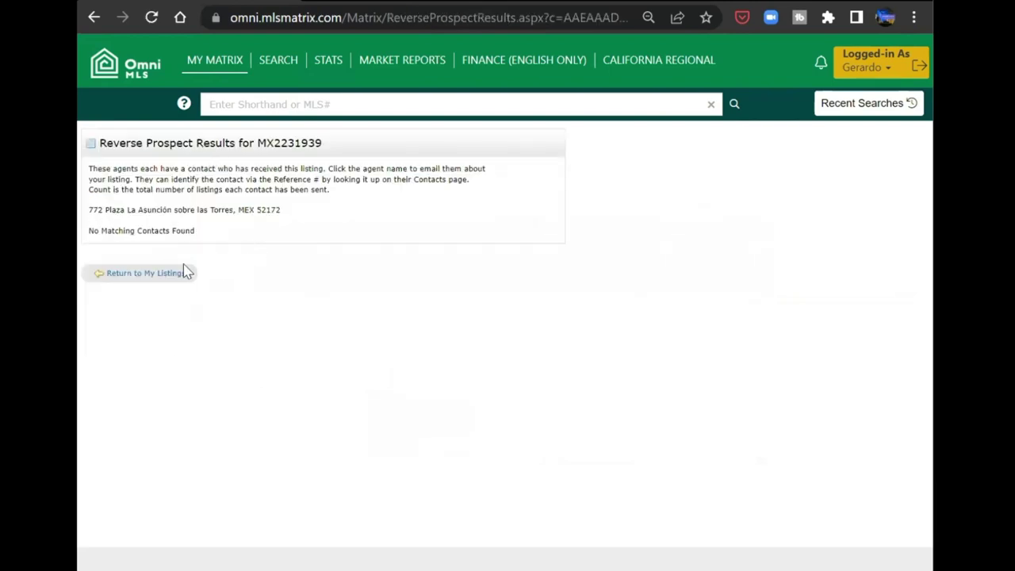
{"action": "left_click", "coordinate": [151, 274]}
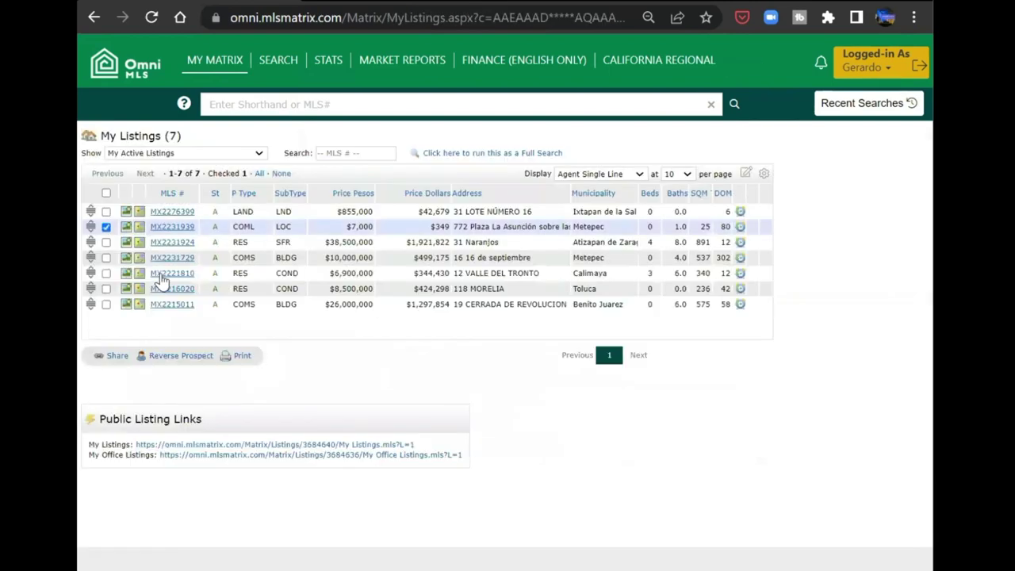
{"action": "left_click", "coordinate": [106, 227]}
{"action": "left_click", "coordinate": [107, 242]}
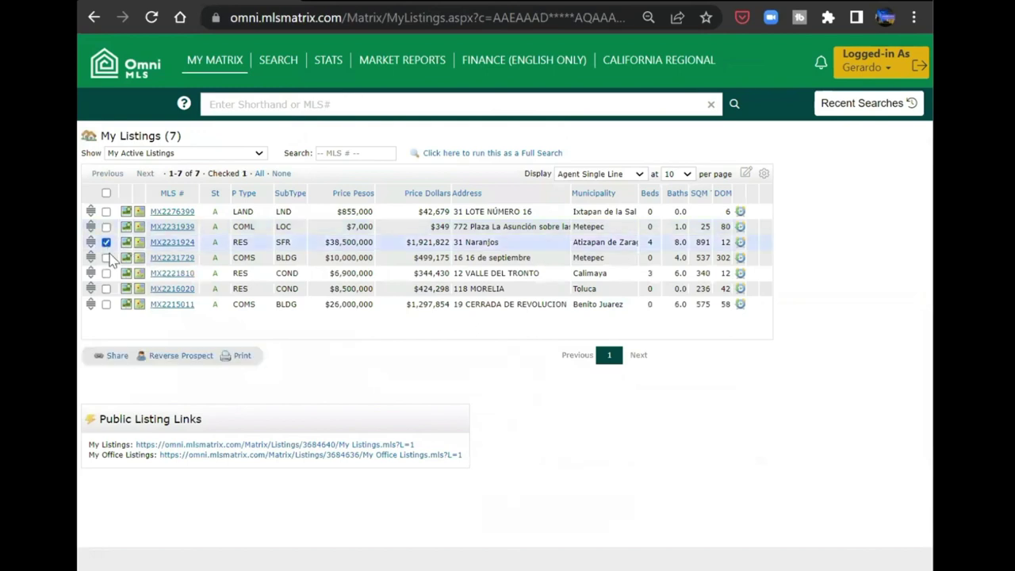
{"action": "left_click", "coordinate": [164, 358]}
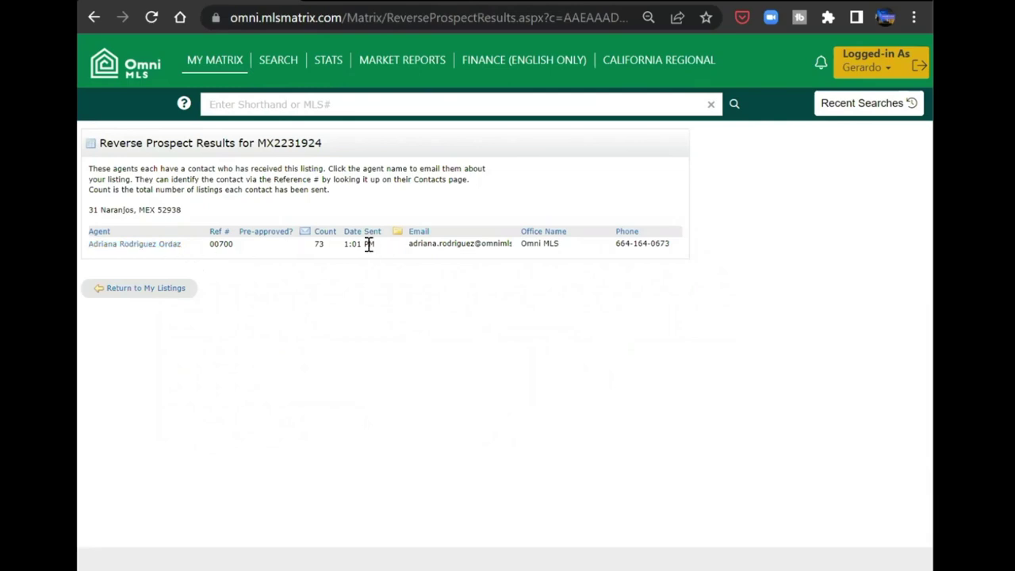
- Open an English email to the agent, beginning 'Just saecw that you sent my property to a client of yours'
{"action": "left_click", "coordinate": [153, 248]}
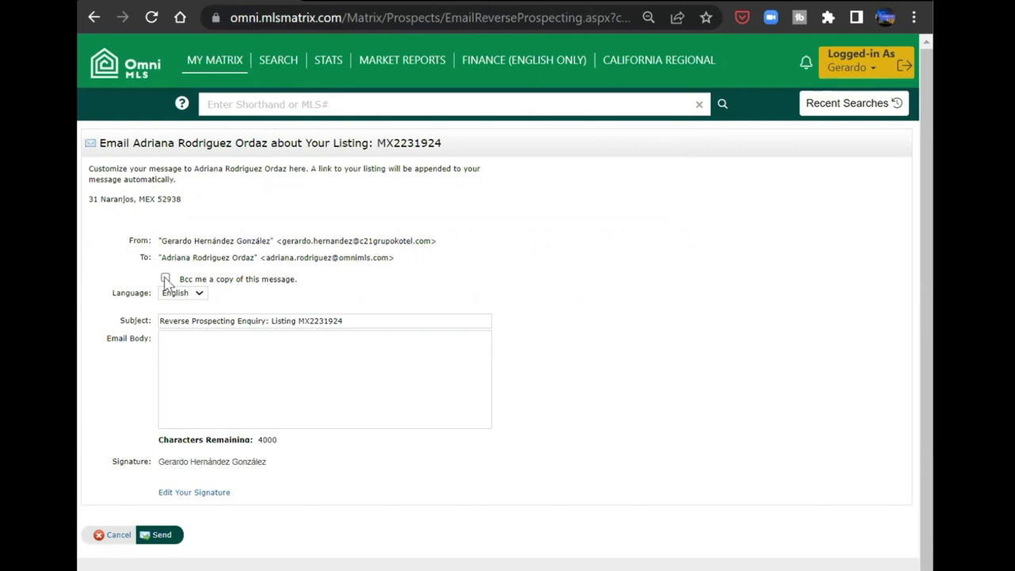
{"action": "left_click", "coordinate": [184, 295]}
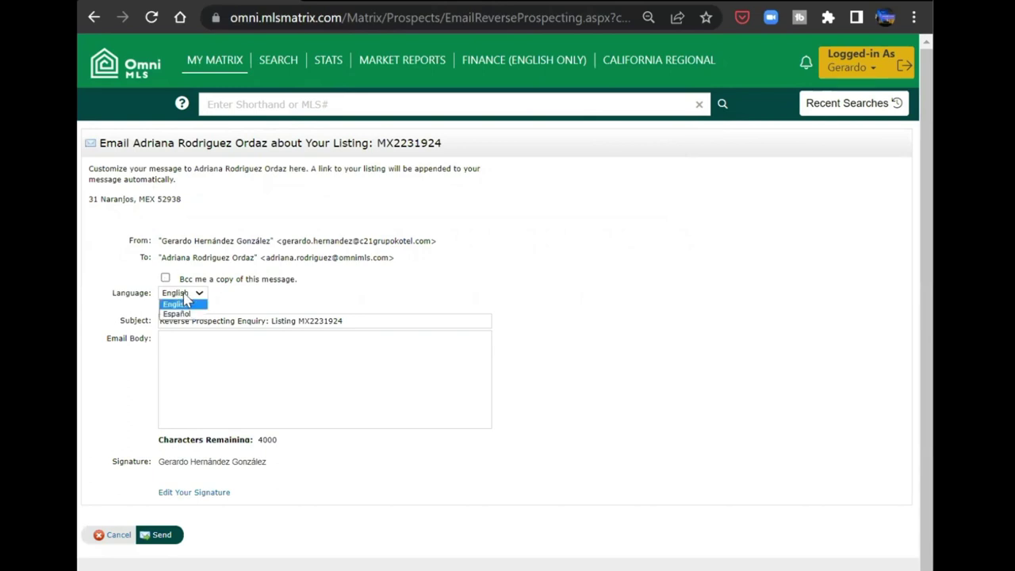
{"action": "left_click", "coordinate": [185, 302]}
{"action": "left_click", "coordinate": [200, 350]}
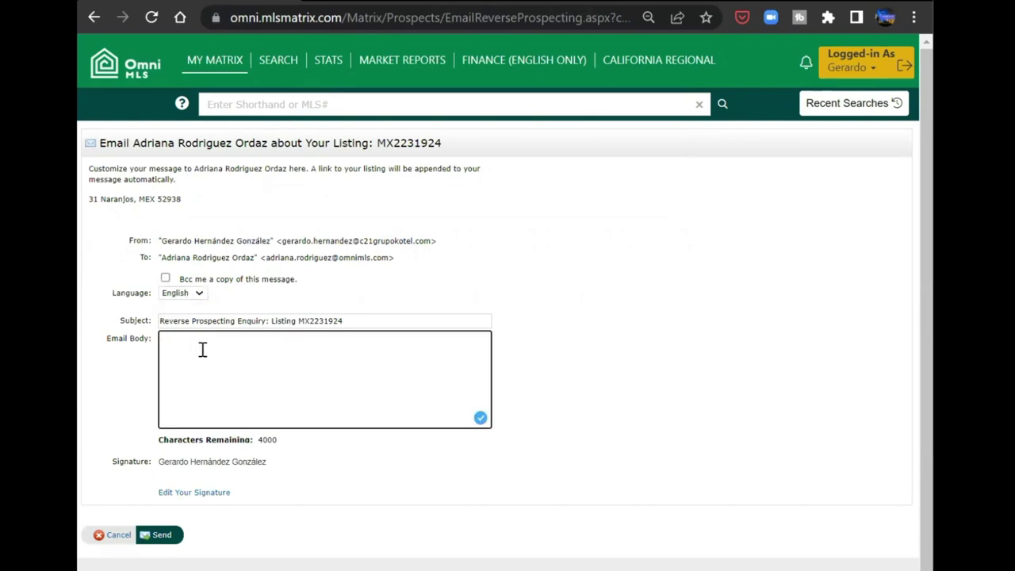
{"action": "type", "text": "Just saecw th"}
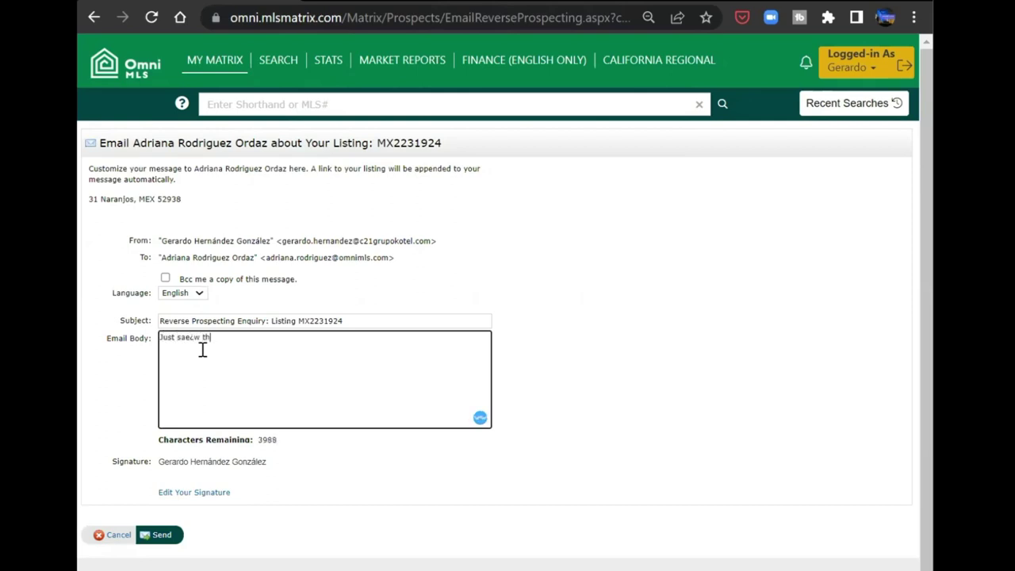
{"action": "type", "text": "at you sent my property to a client of your"}
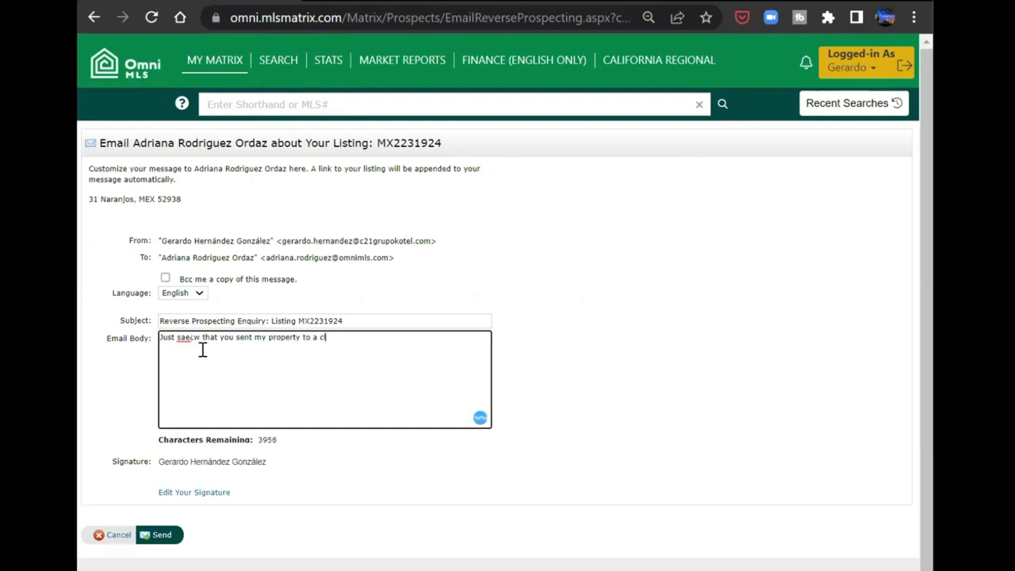
{"action": "type", "text": "s, If you have any "}
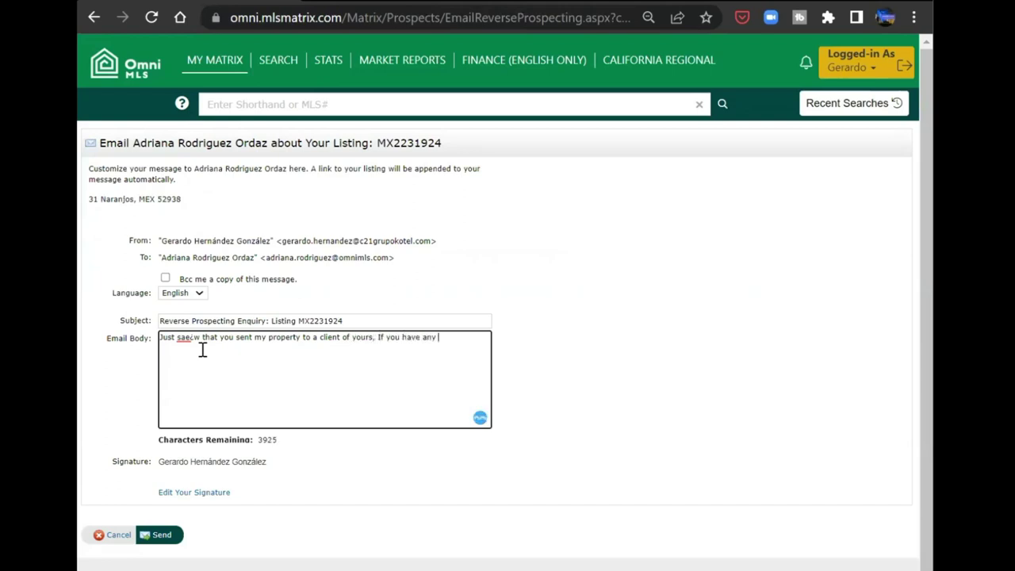
{"action": "type", "text": "questions, felle free to cont"}
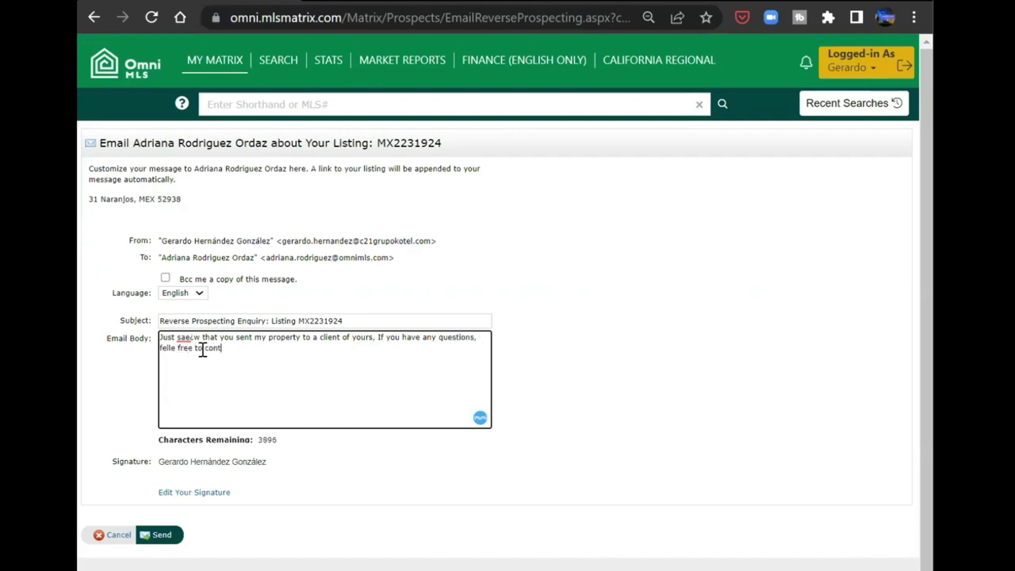
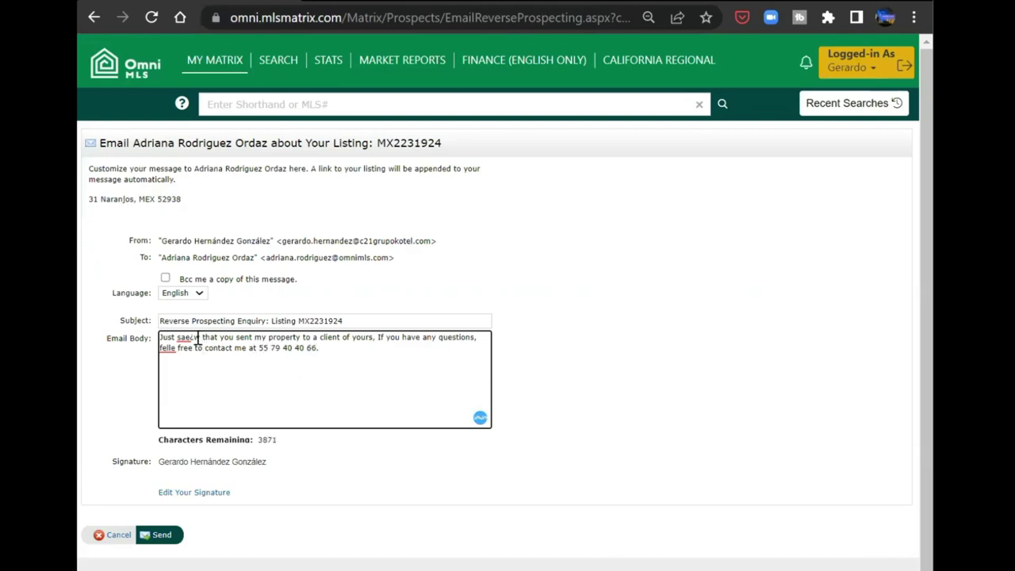
- Correct 'saecw' to 'saw' via spelling suggestion and start retyping 'felle' as 'feel'
{"action": "left_click", "coordinate": [189, 338]}
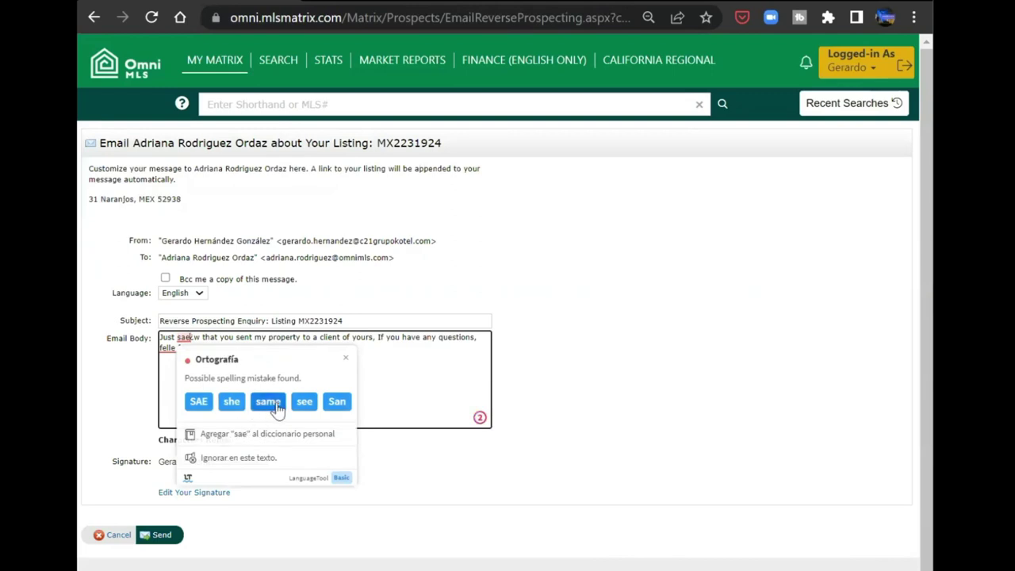
{"action": "left_click", "coordinate": [169, 373]}
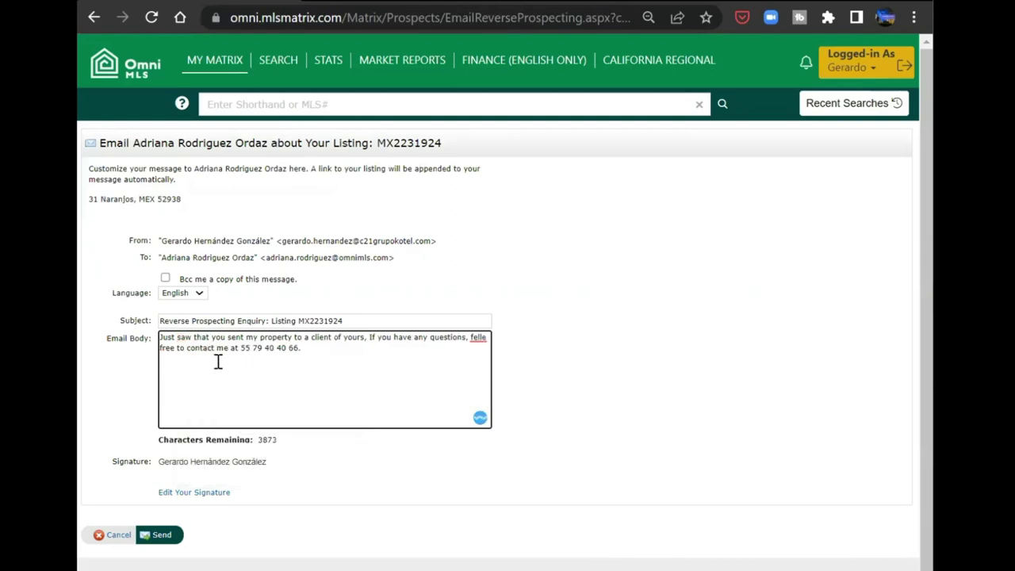
{"action": "left_click", "coordinate": [479, 336]}
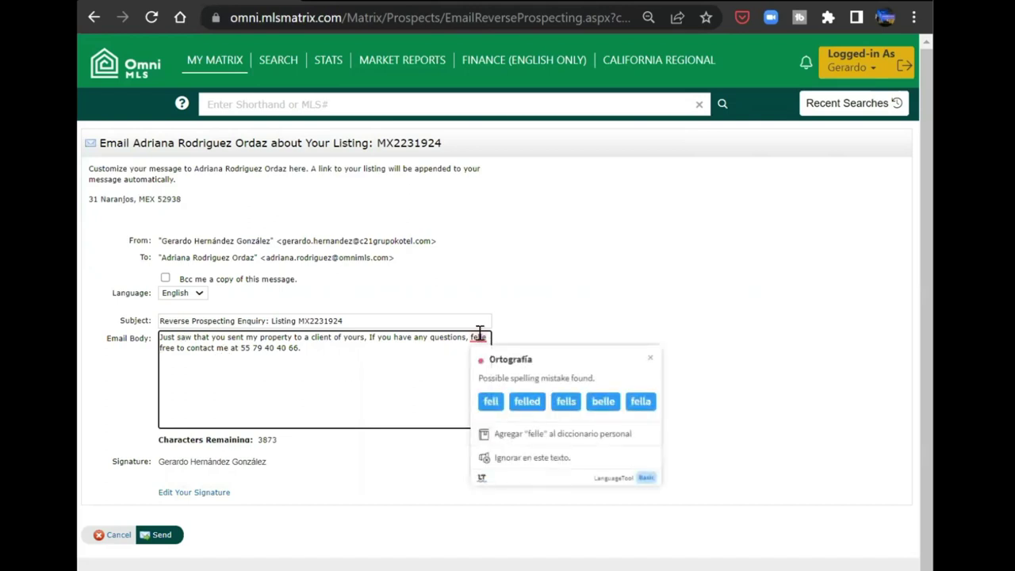
{"action": "left_click", "coordinate": [479, 336]}
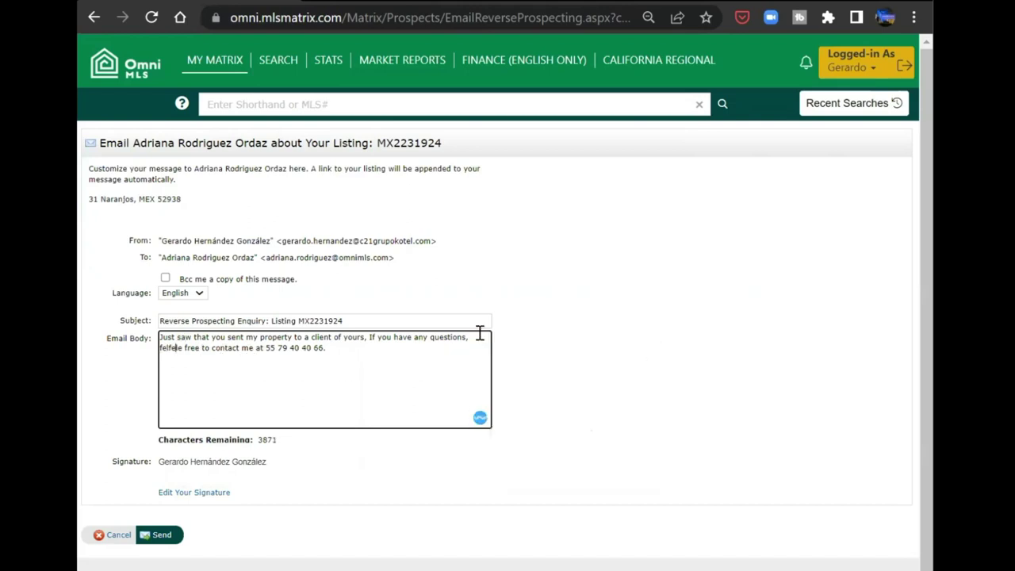
{"action": "type", "text": "feel"}
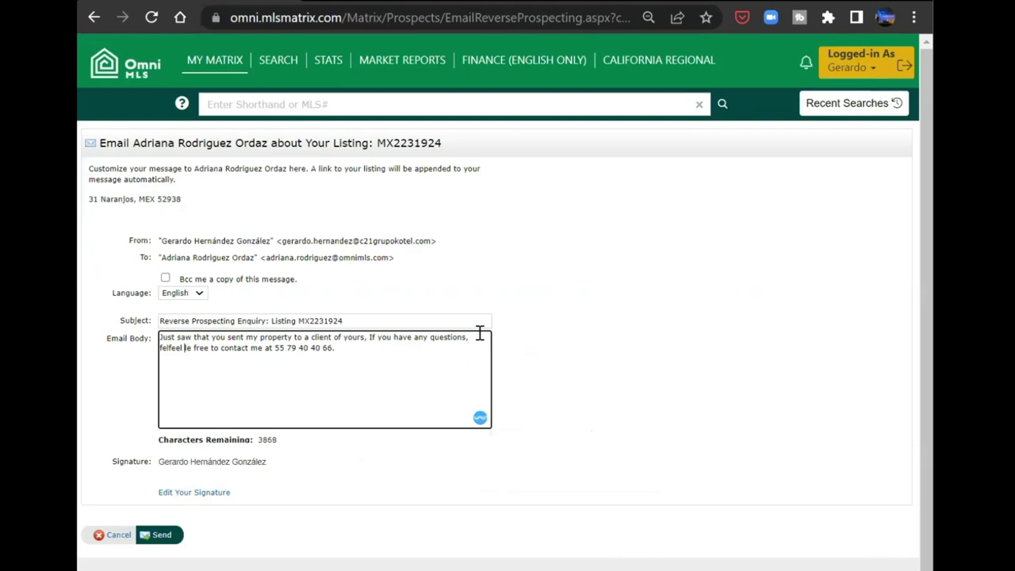
- Replace the garbled 'felfeel' with 'feel' so the message reads correctly
{"action": "double_click", "coordinate": [176, 348]}
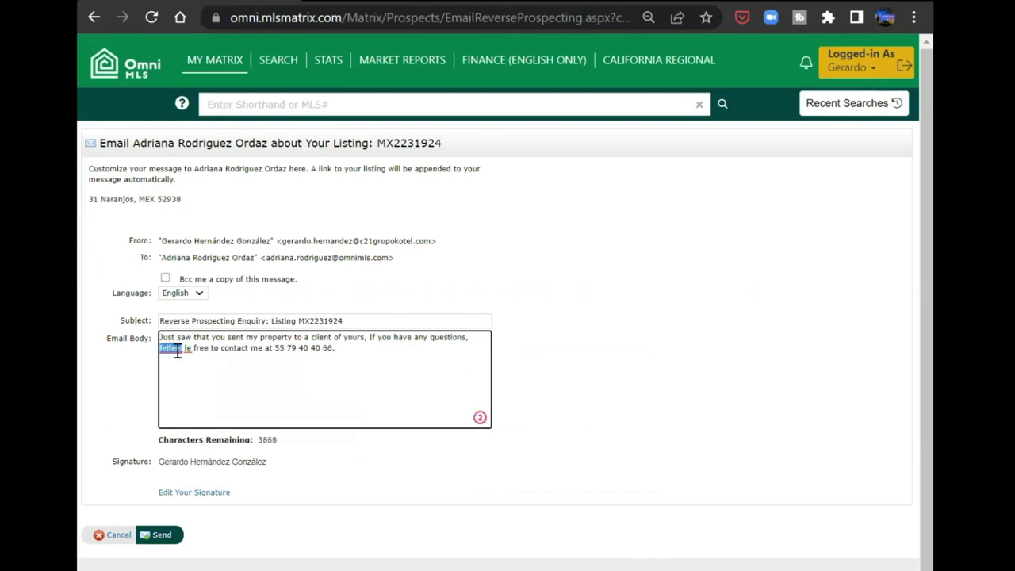
{"action": "key", "text": "BackSpace"}
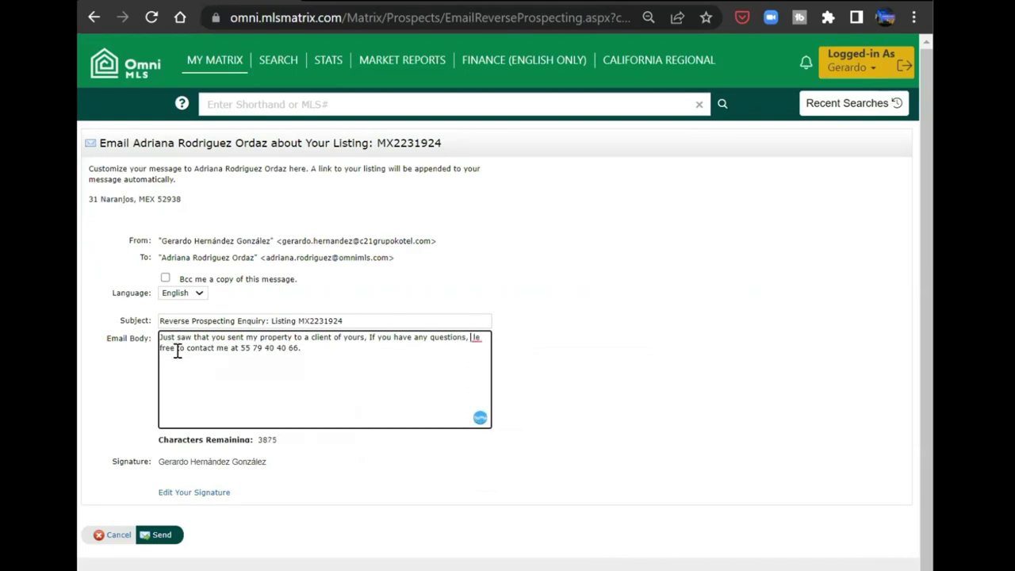
{"action": "key", "text": "BackSpace"}
{"action": "key", "text": "BackSpace"}
{"action": "type", "text": "feel"}
{"action": "left_click", "coordinate": [298, 366]}
{"action": "scroll", "coordinate": [290, 518], "scroll_direction": "down", "scroll_amount": 1}
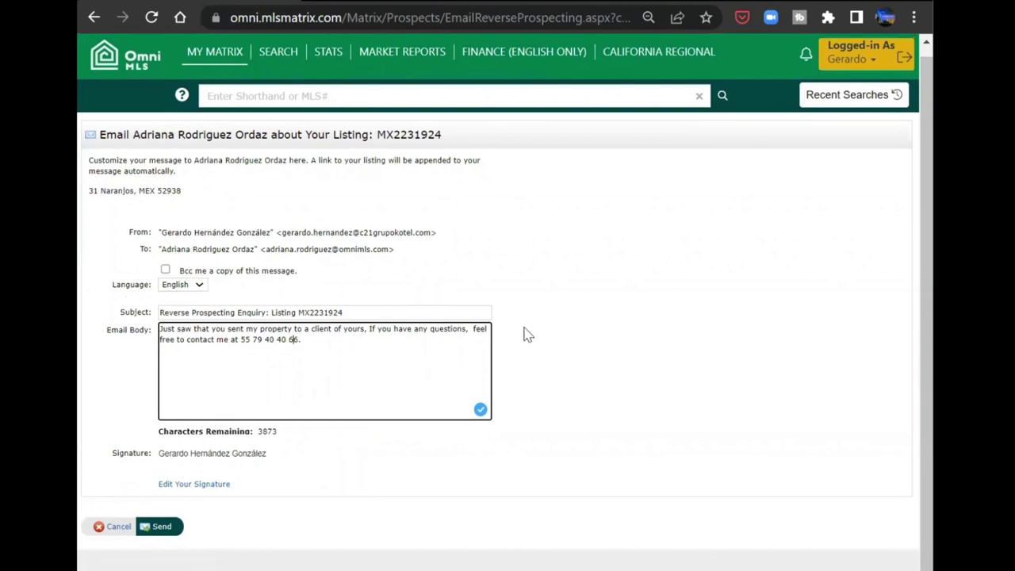
{"action": "scroll", "coordinate": [525, 333], "scroll_direction": "up", "scroll_amount": 1}
{"action": "mouse_move", "coordinate": [215, 64]}
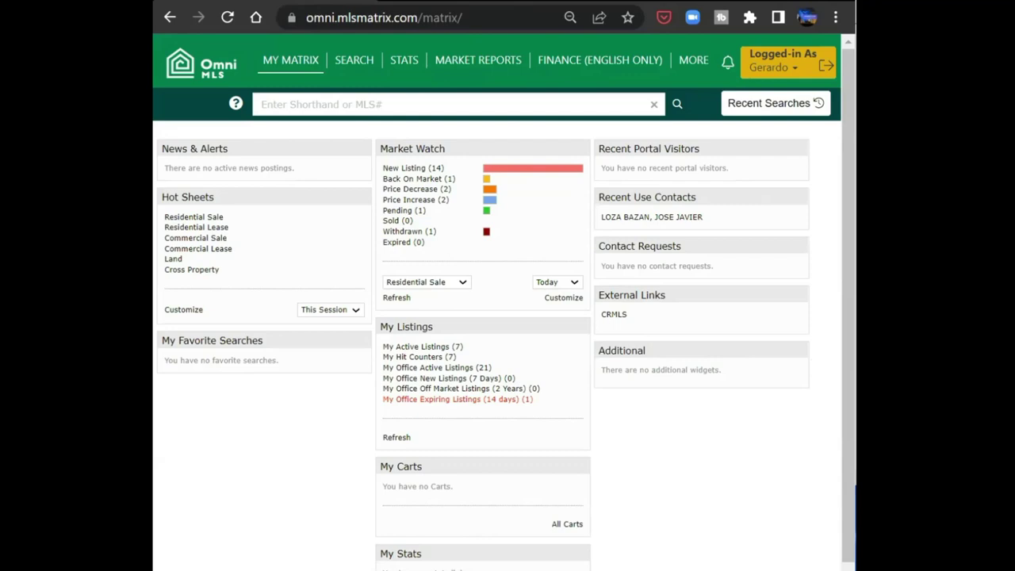
- Choose Help from the Logged-in As account menu to reach the Help Index
{"action": "left_click", "coordinate": [798, 69]}
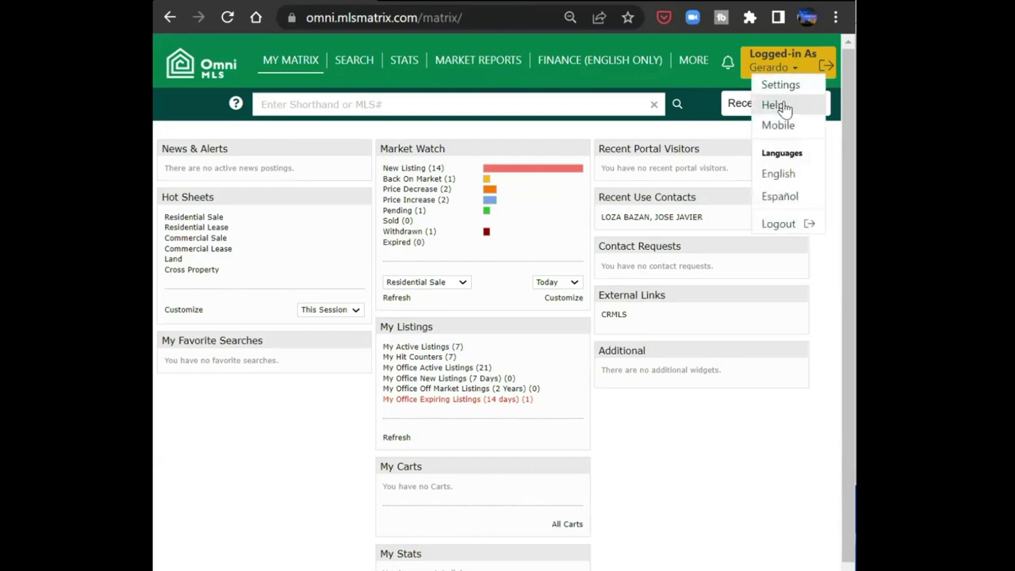
{"action": "left_click", "coordinate": [789, 106]}
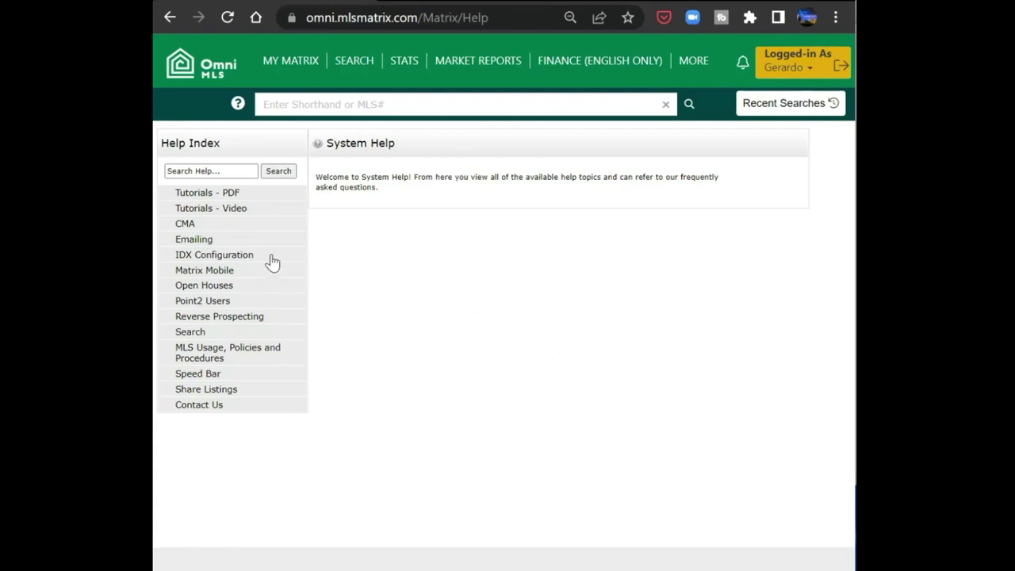
- Under CMA, read 'How do I create a CMA?', expand Emailing, then return to My Matrix
{"action": "left_click", "coordinate": [184, 225]}
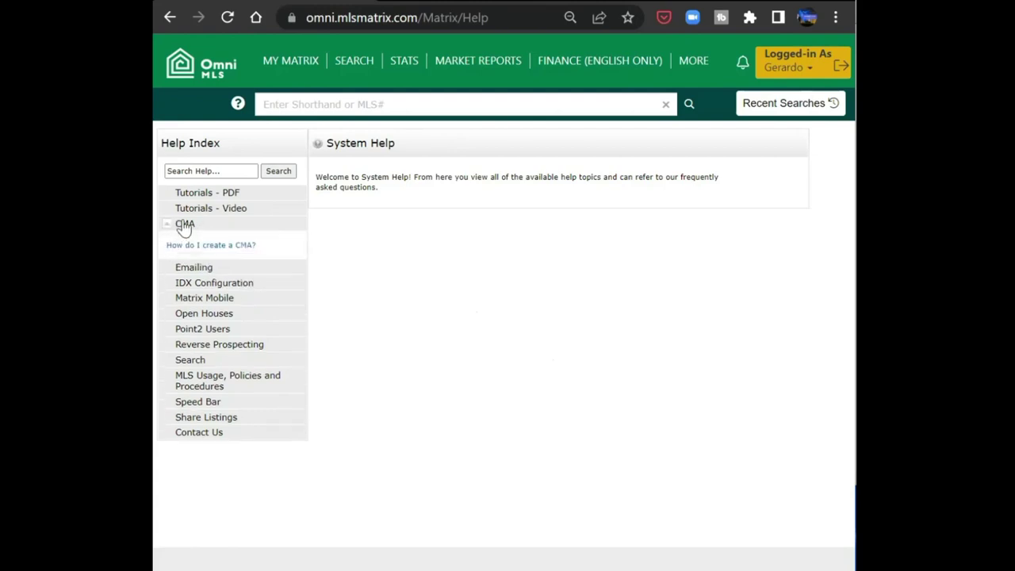
{"action": "left_click", "coordinate": [222, 247]}
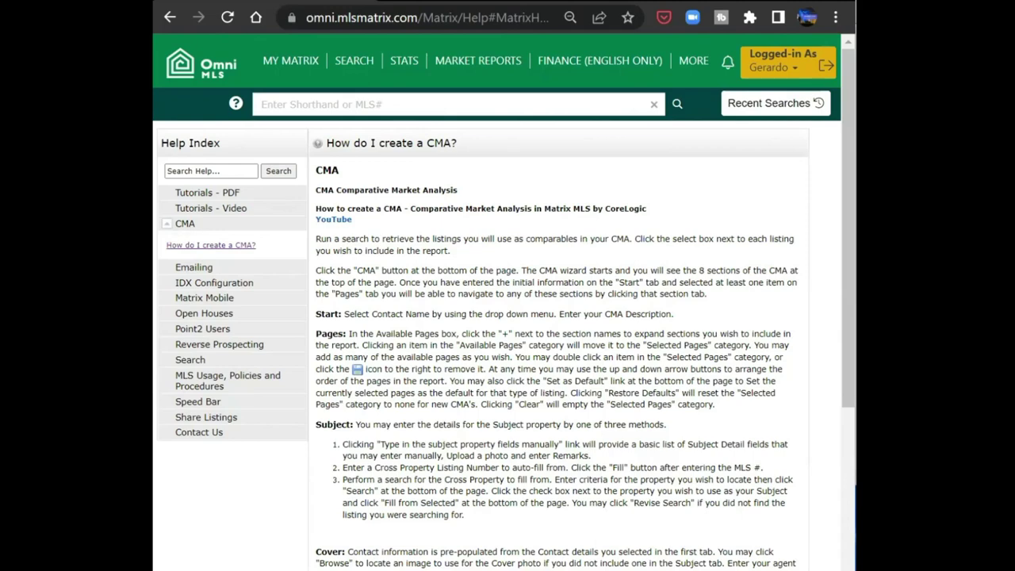
{"action": "scroll", "coordinate": [442, 247], "scroll_direction": "down", "scroll_amount": 3}
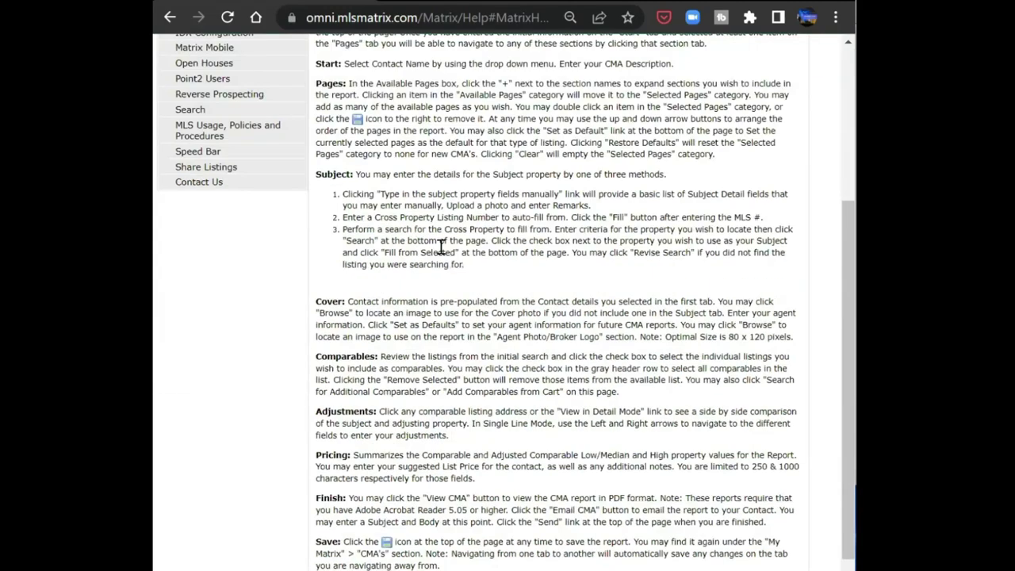
{"action": "scroll", "coordinate": [317, 270], "scroll_direction": "up", "scroll_amount": 3}
{"action": "left_click", "coordinate": [193, 267]}
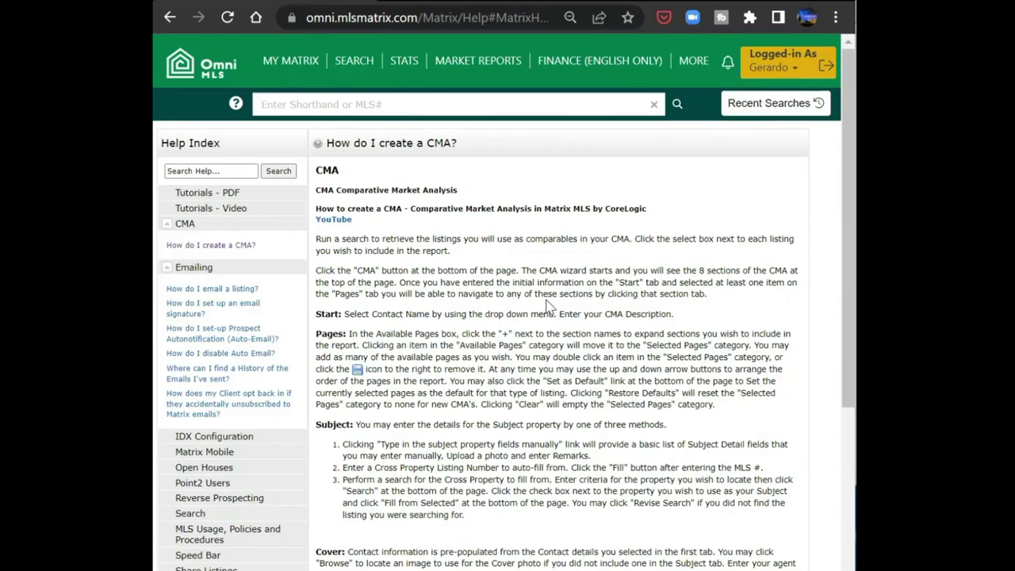
{"action": "left_click", "coordinate": [290, 60]}
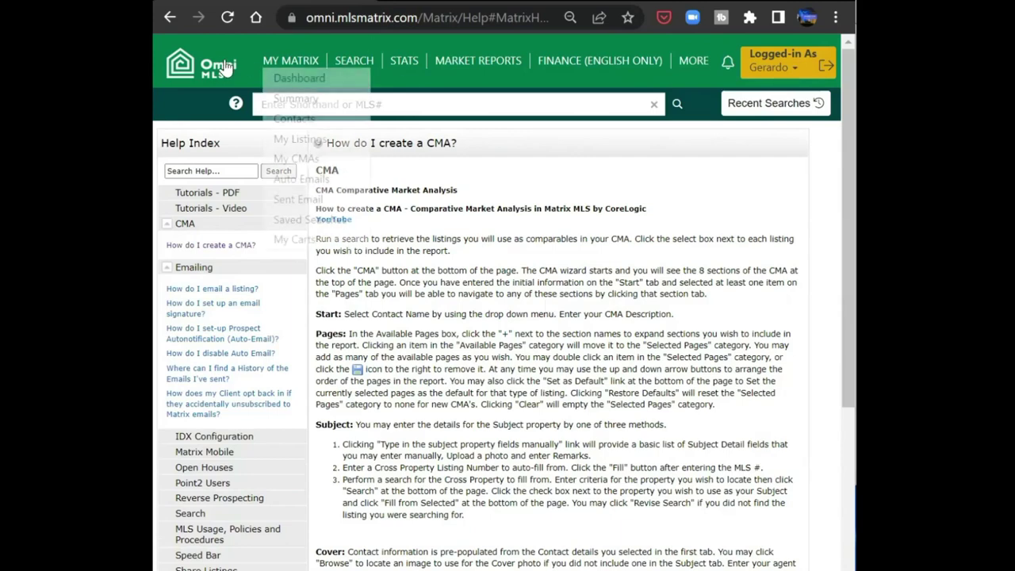